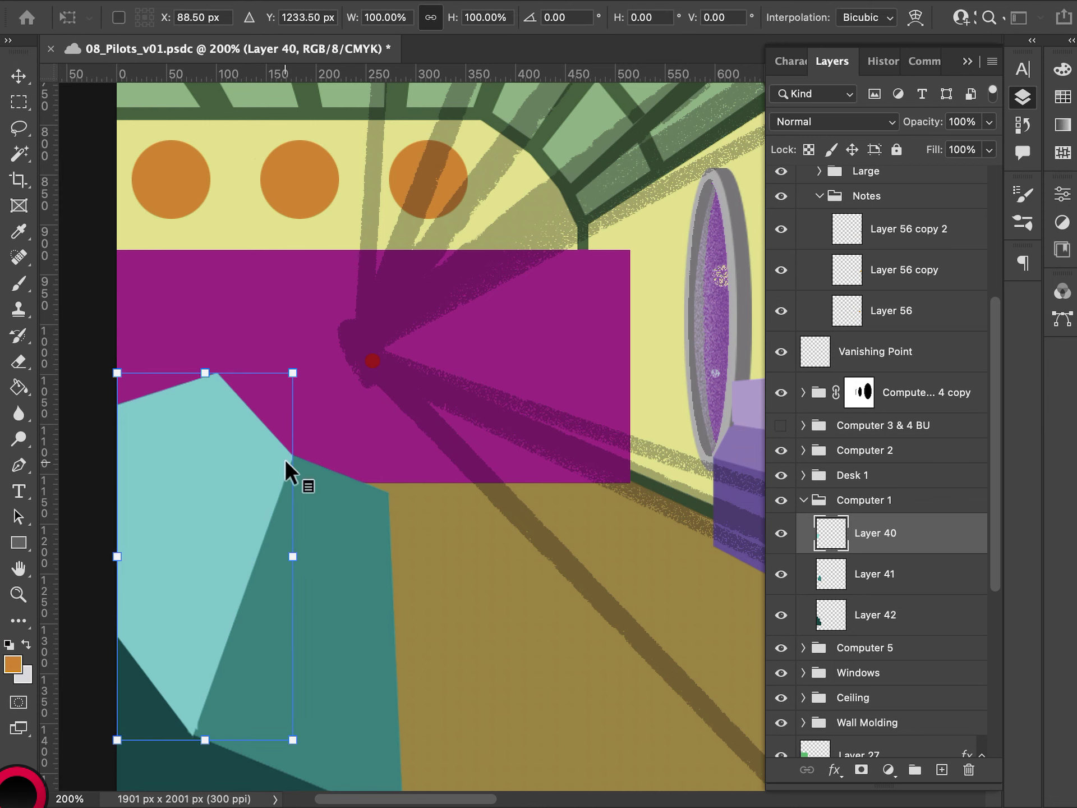
# - Skew Layer 40's light teal computer panel with a Perspective transform, shifting its base left and its top right
pyautogui.rightClick(214, 492)
pyautogui.click(307, 622)
pyautogui.moveTo(293, 372); pyautogui.dragTo(303, 383)
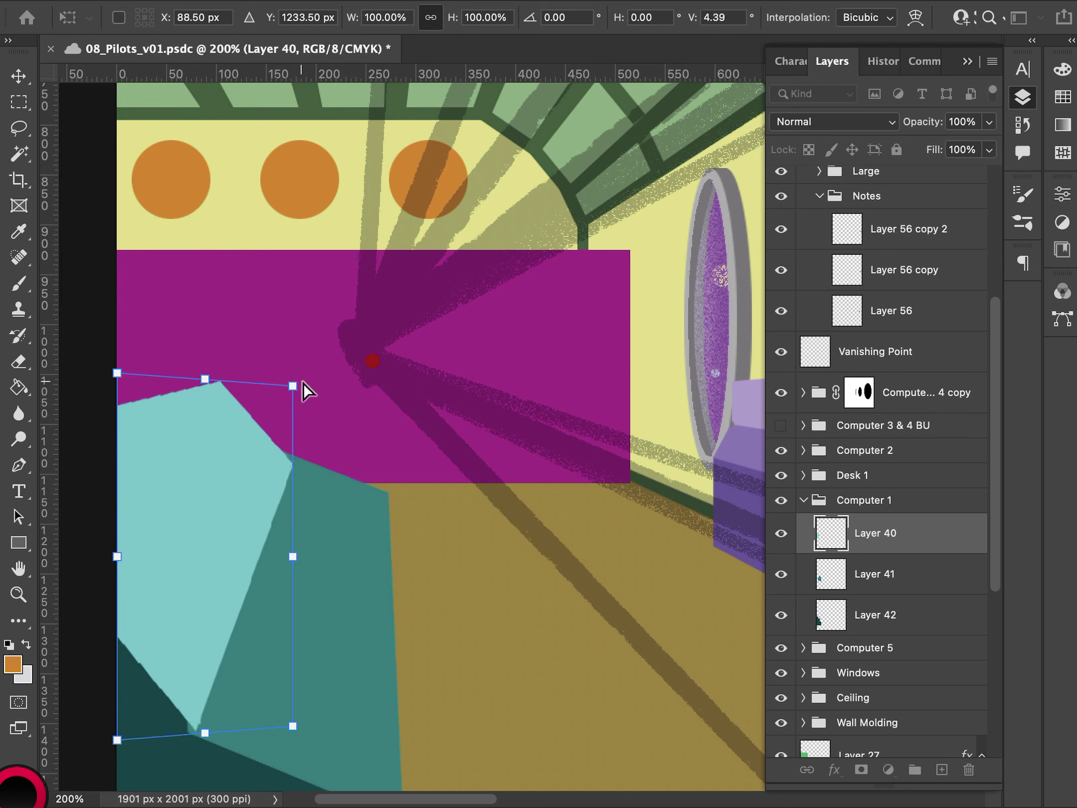
pyautogui.moveTo(209, 375); pyautogui.dragTo(204, 363)
pyautogui.moveTo(289, 383); pyautogui.dragTo(289, 363)
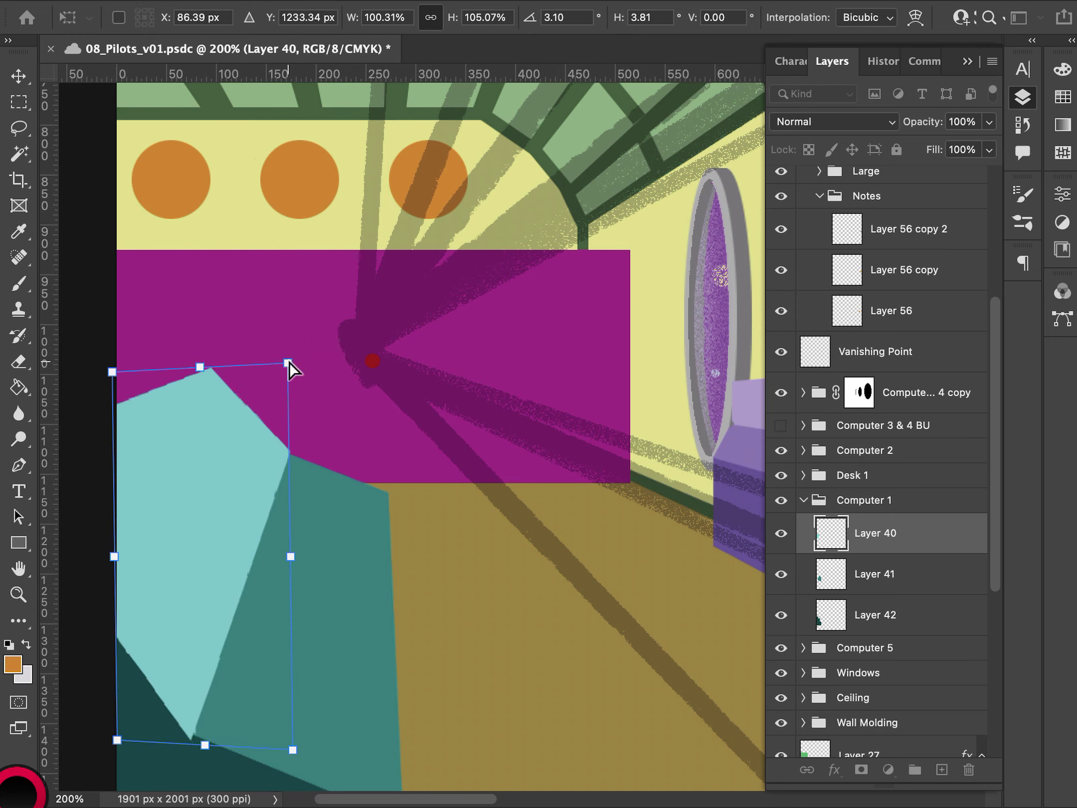
pyautogui.moveTo(204, 745); pyautogui.dragTo(184, 739)
pyautogui.moveTo(222, 528); pyautogui.dragTo(237, 526)
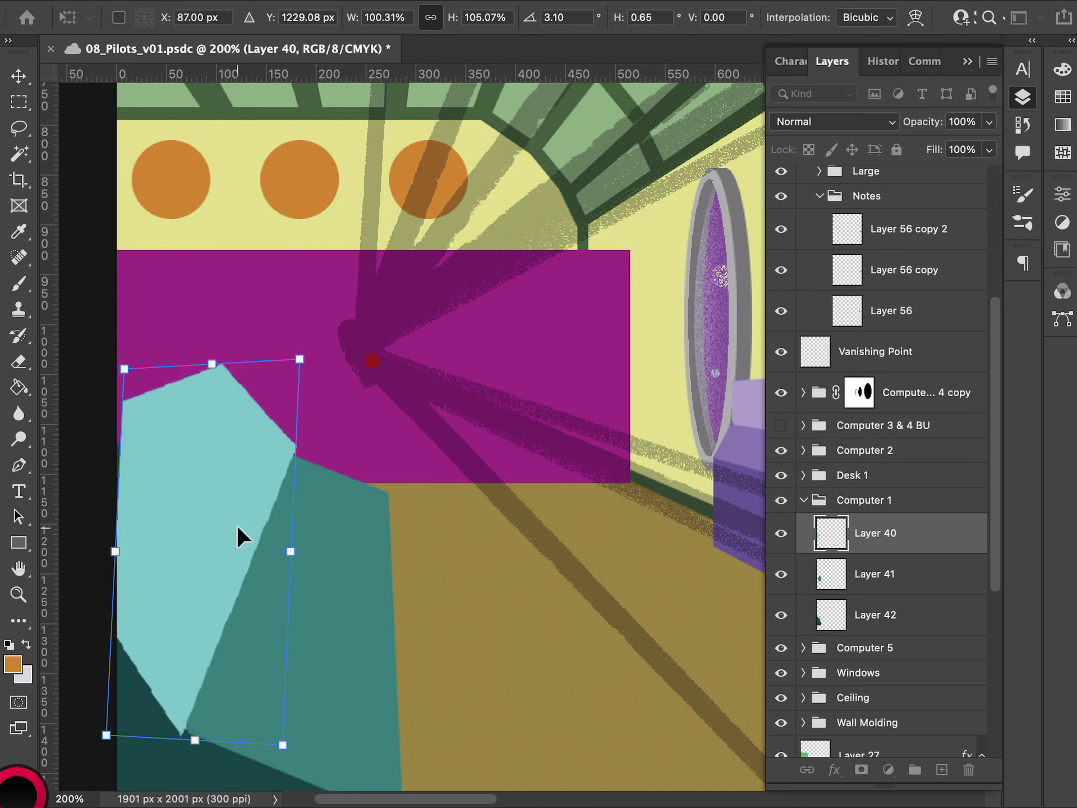
pyautogui.moveTo(193, 739); pyautogui.dragTo(164, 738)
pyautogui.moveTo(216, 546); pyautogui.dragTo(243, 508)
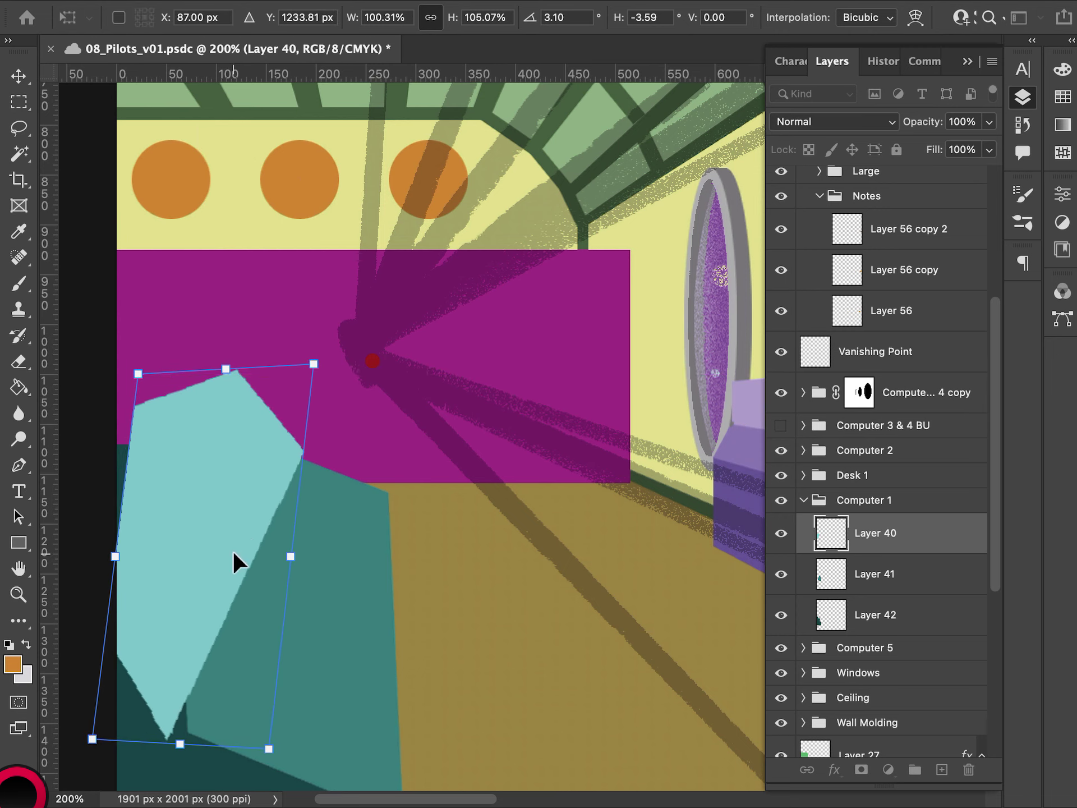
# - Adjust the light teal panel's corners until its top edge is level and it meets the darker side panel, and apply the transform
pyautogui.moveTo(268, 748)
pyautogui.mouseDown()
pyautogui.moveTo(306, 750)
pyautogui.moveTo(272, 726)
pyautogui.moveTo(288, 749)
pyautogui.mouseUp()
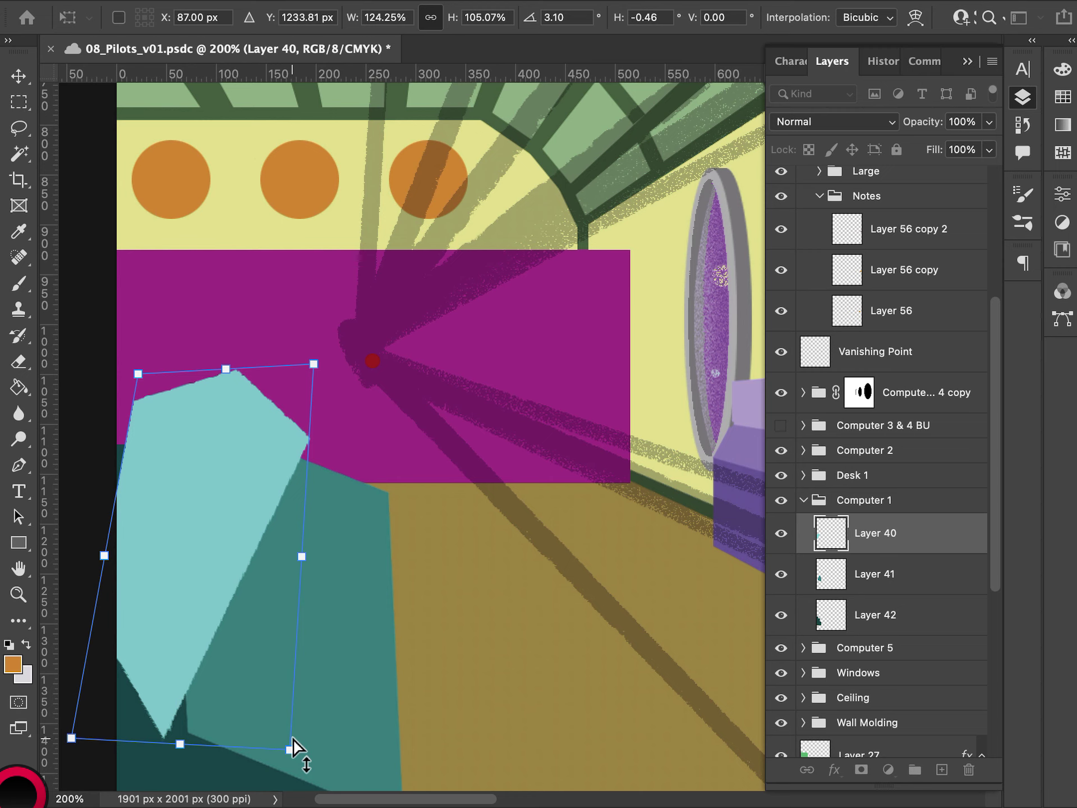
pyautogui.moveTo(314, 365); pyautogui.dragTo(310, 406)
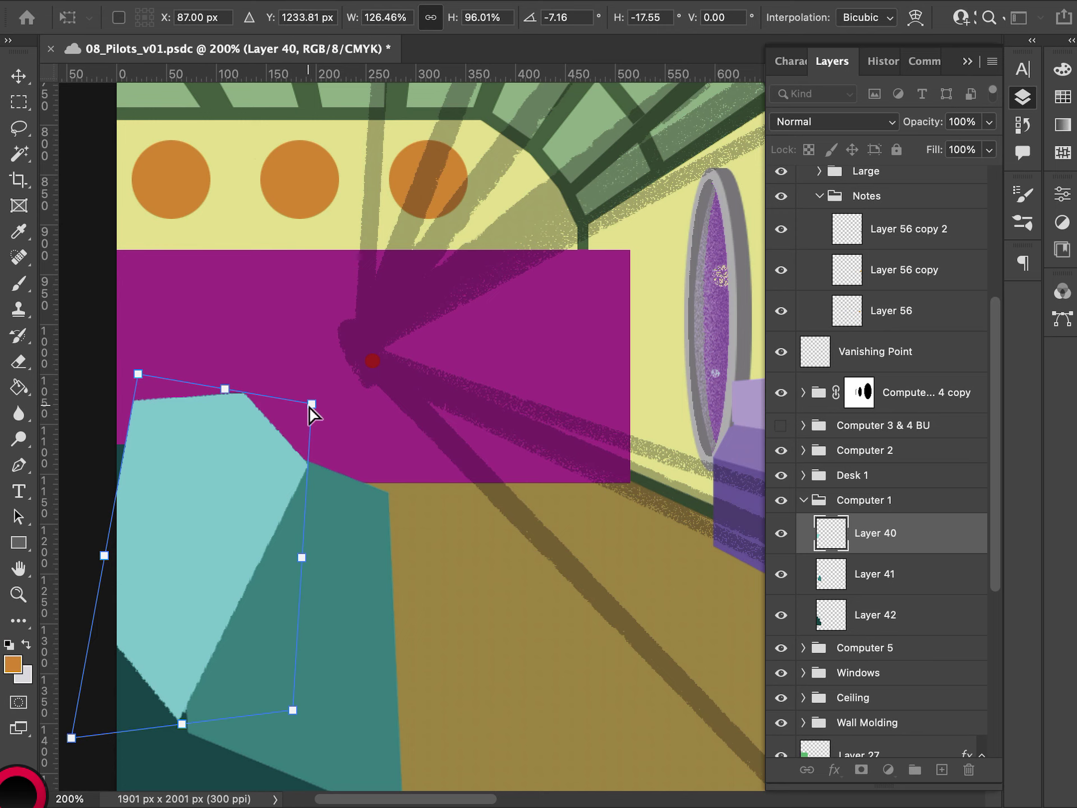
pyautogui.moveTo(293, 710); pyautogui.dragTo(328, 704)
pyautogui.moveTo(182, 738); pyautogui.dragTo(192, 739)
pyautogui.moveTo(216, 583); pyautogui.dragTo(252, 565)
pyautogui.press('Return')
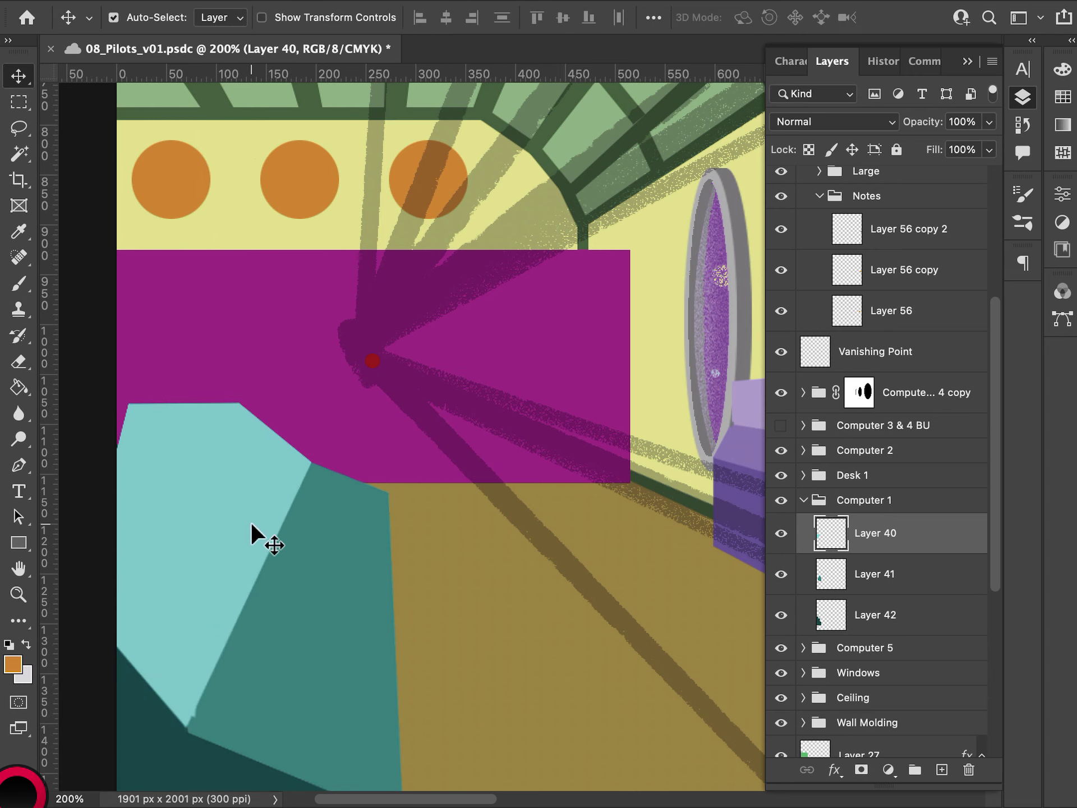
# - Add a new layer above Layer 40 in the Computer 1 group and switch to the Polygonal Lasso tool with nothing selected
pyautogui.press('super+minus')
pyautogui.press('super+minus')
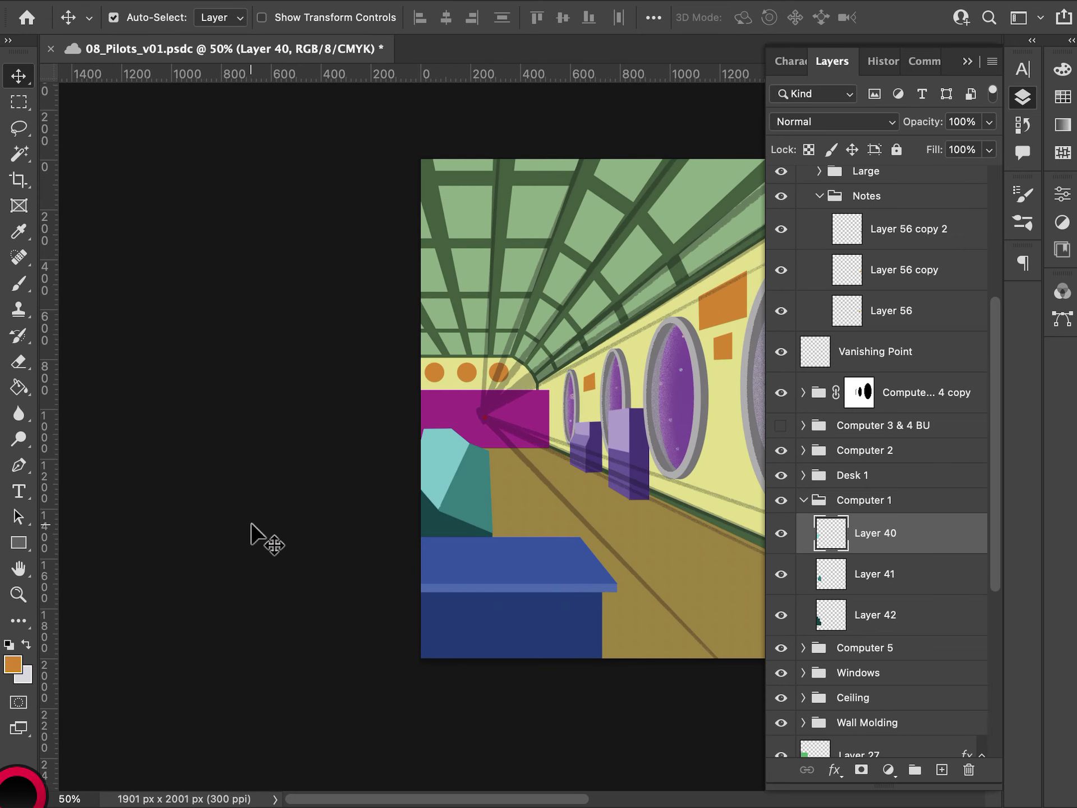
pyautogui.press('super+plus')
pyautogui.press('super+plus')
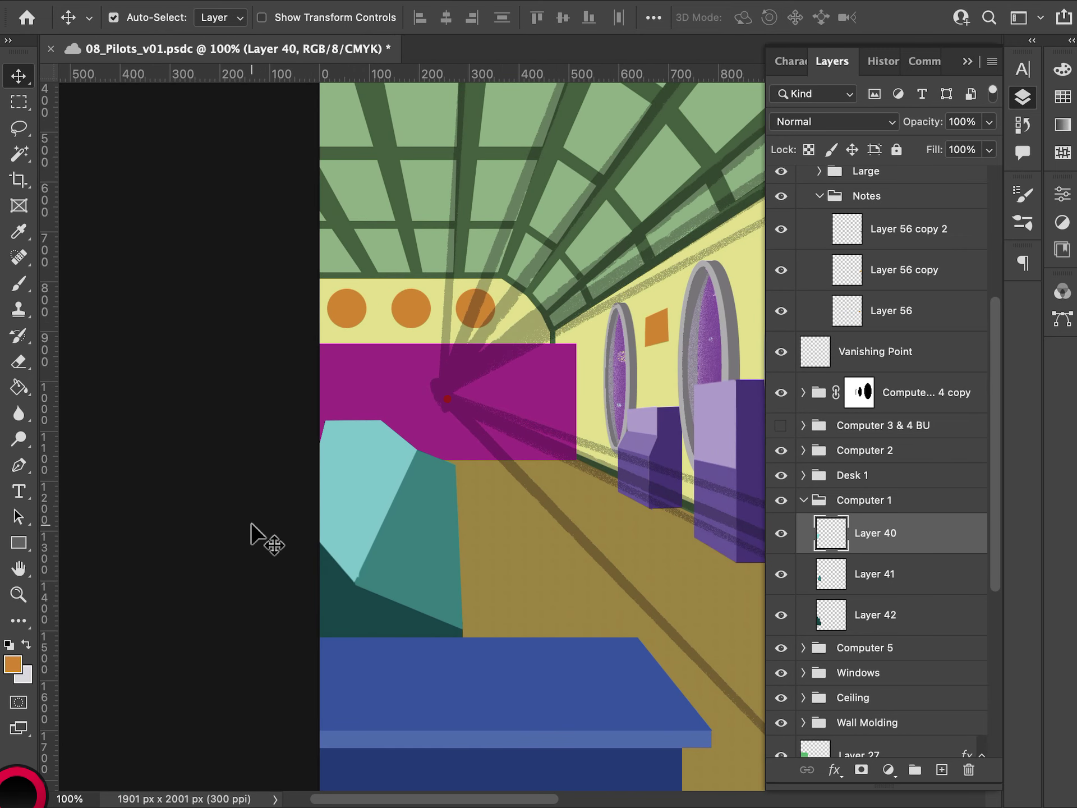
pyautogui.press('super+plus')
pyautogui.click(942, 770)
pyautogui.moveTo(253, 400); pyautogui.dragTo(290, 411)
pyautogui.press('l')
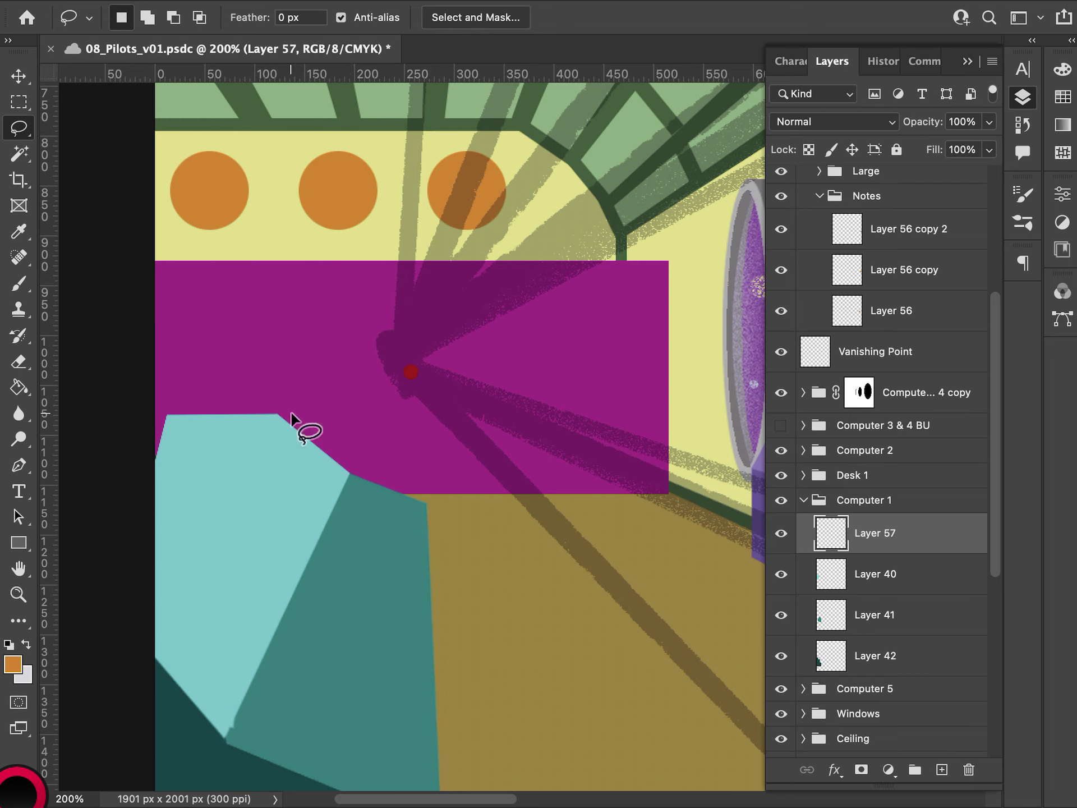
pyautogui.moveTo(156, 414); pyautogui.dragTo(180, 415)
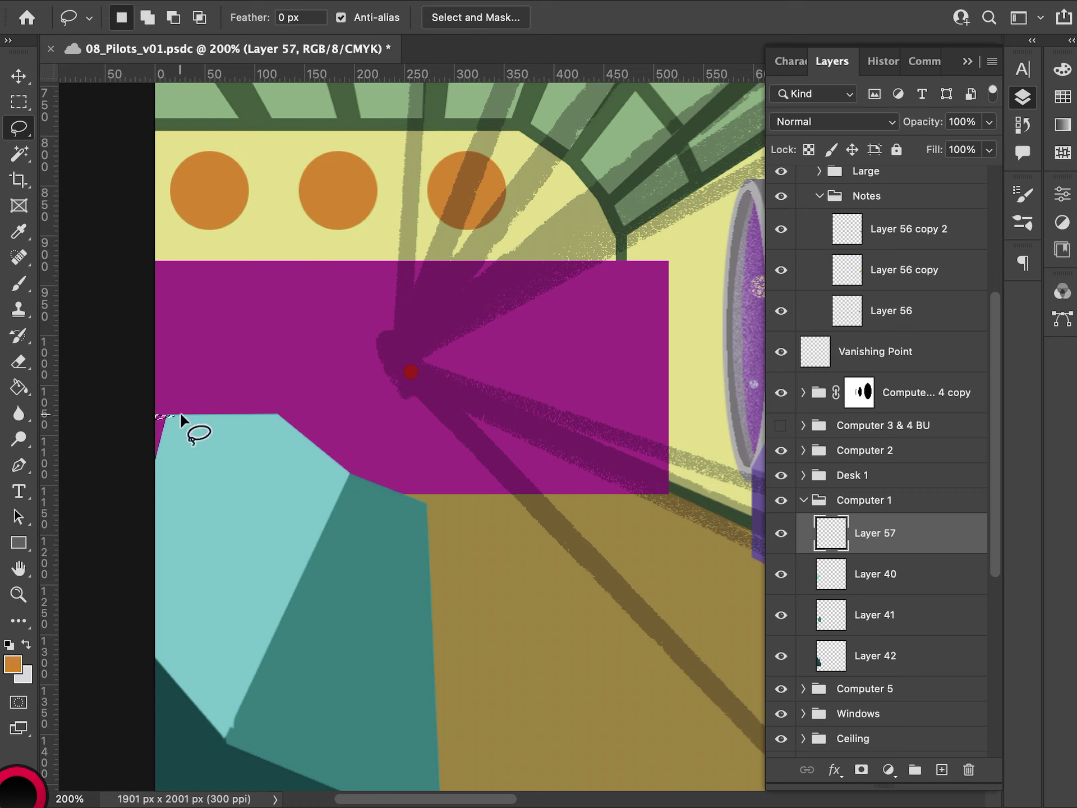
pyautogui.click(19, 128)
pyautogui.click(102, 147)
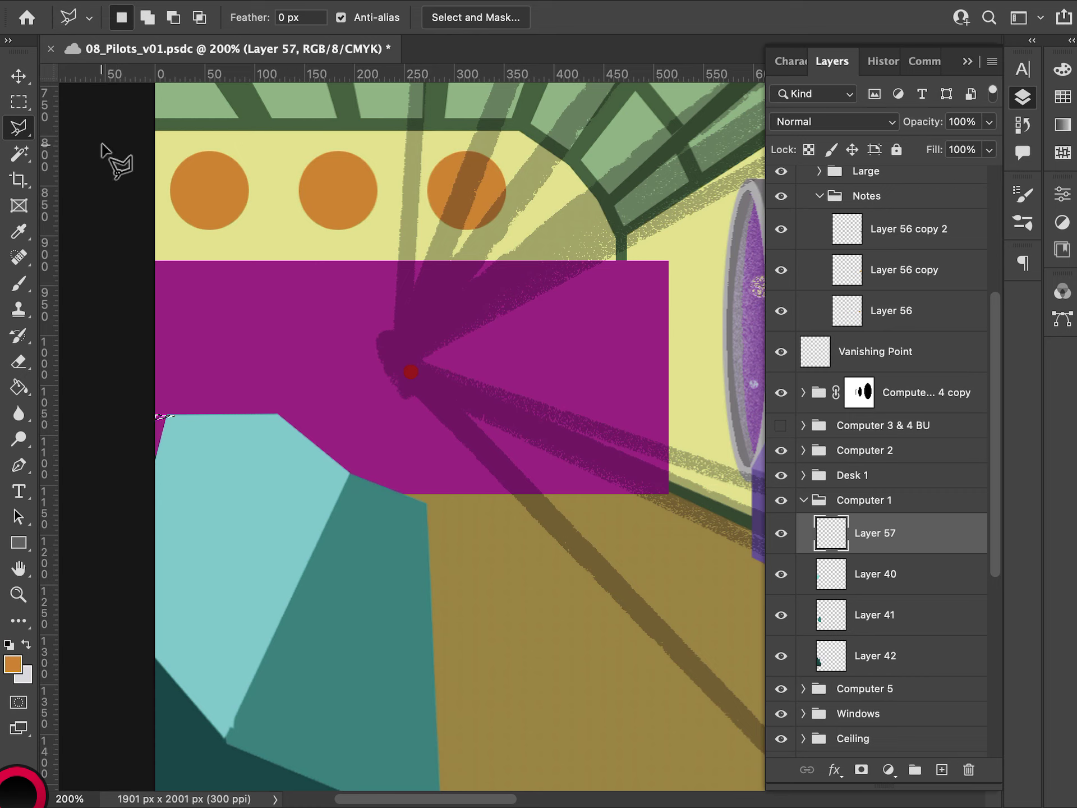
pyautogui.press('super+d')
# - Outline the light teal panel with the Polygonal Lasso, widening its flat top and carrying it past the canvas's left edge
pyautogui.click(349, 473)
pyautogui.click(289, 415)
pyautogui.click(114, 415)
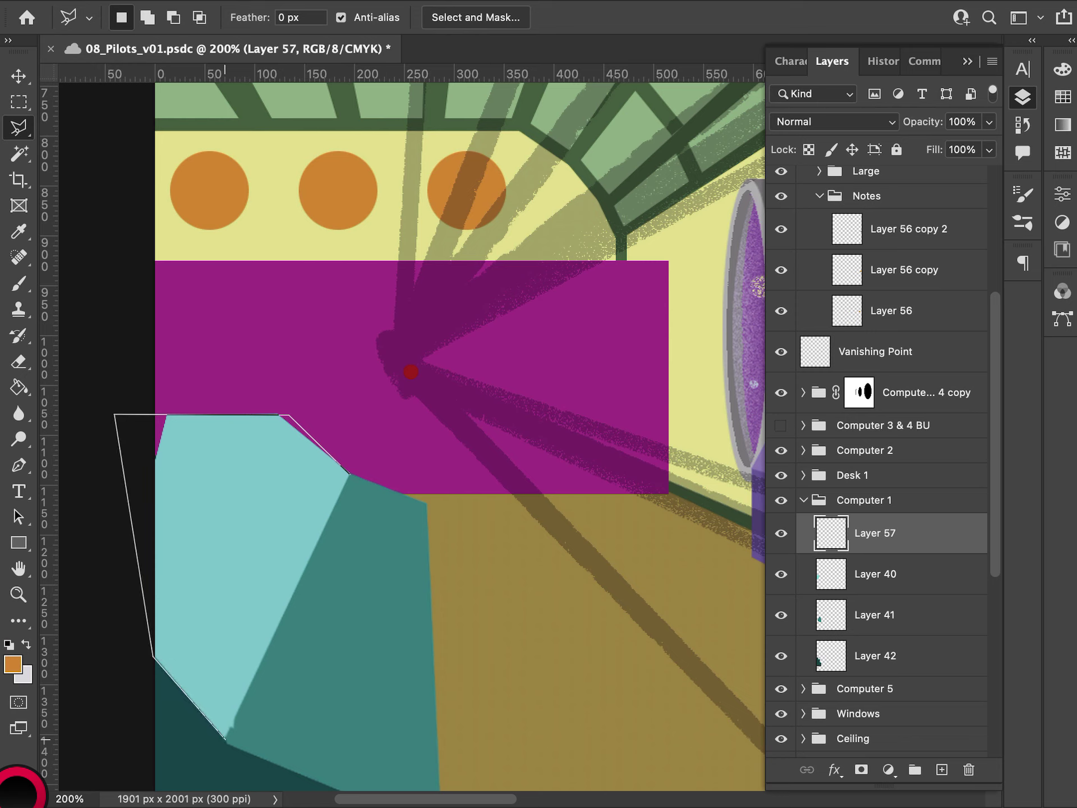
pyautogui.click(225, 739)
pyautogui.click(348, 474)
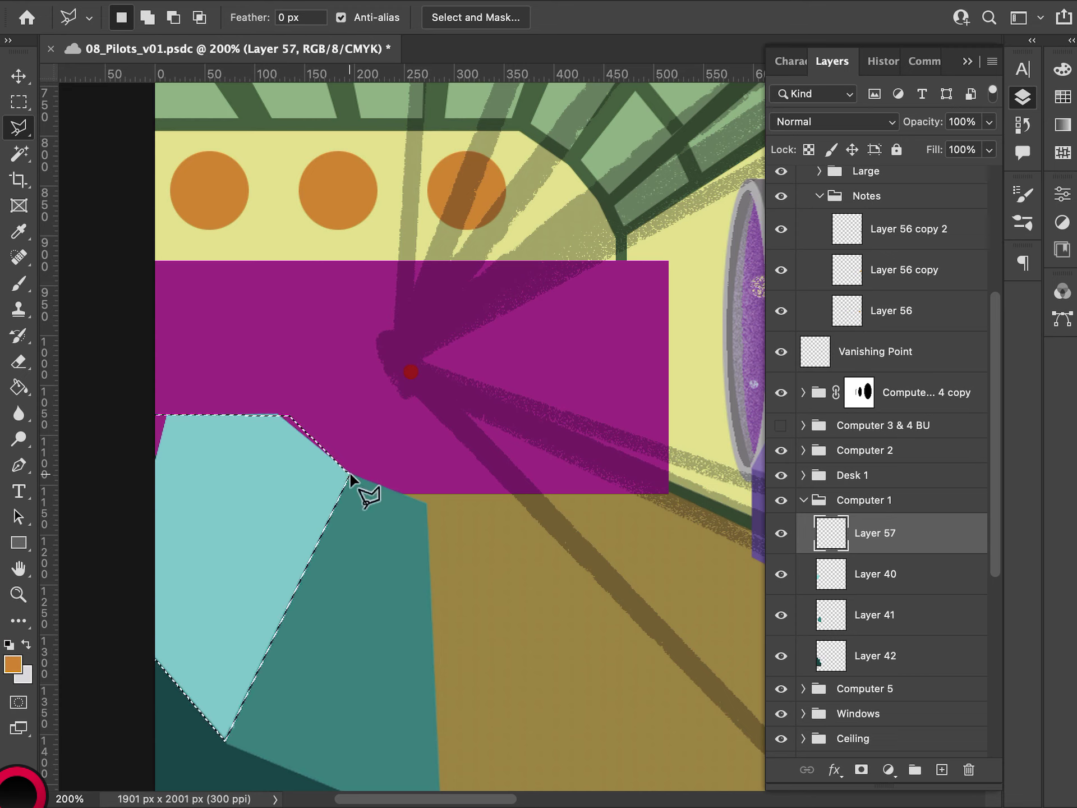
# - Fill the outlined shape on Layer 57 with the sampled light teal, and delete the old panel on Layer 40
pyautogui.press('i')
pyautogui.click(241, 529)
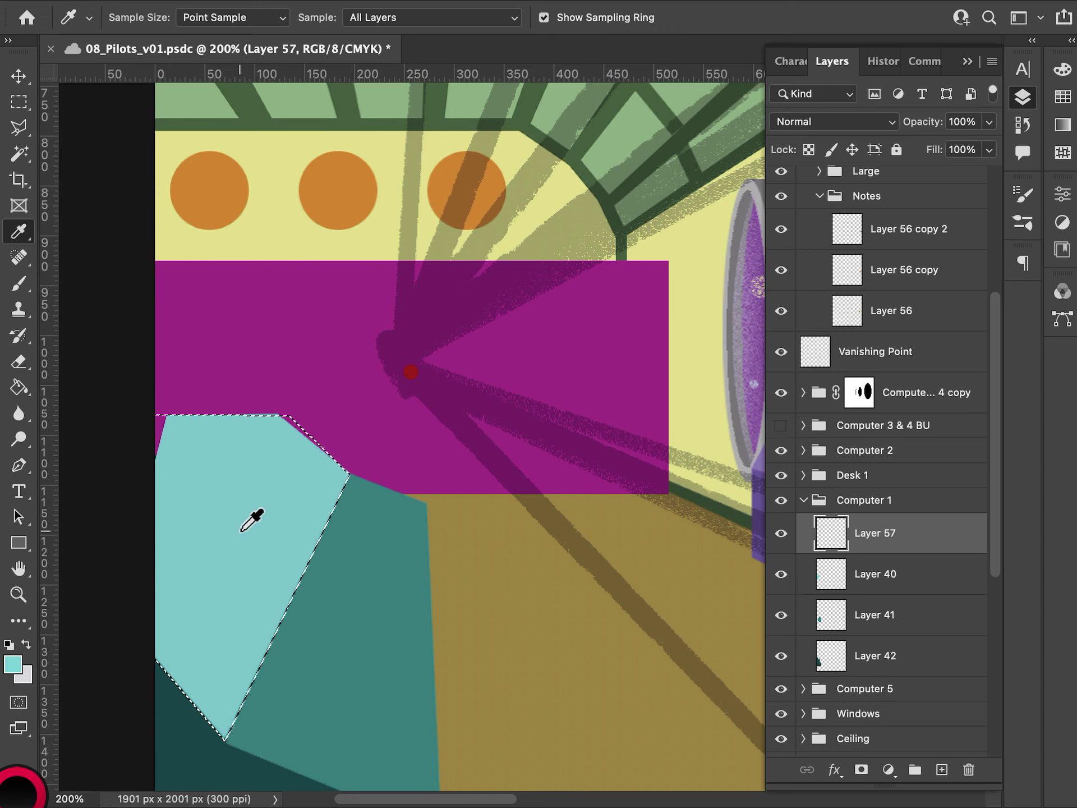
pyautogui.press('m')
pyautogui.hotkey('ctrl', 'd')
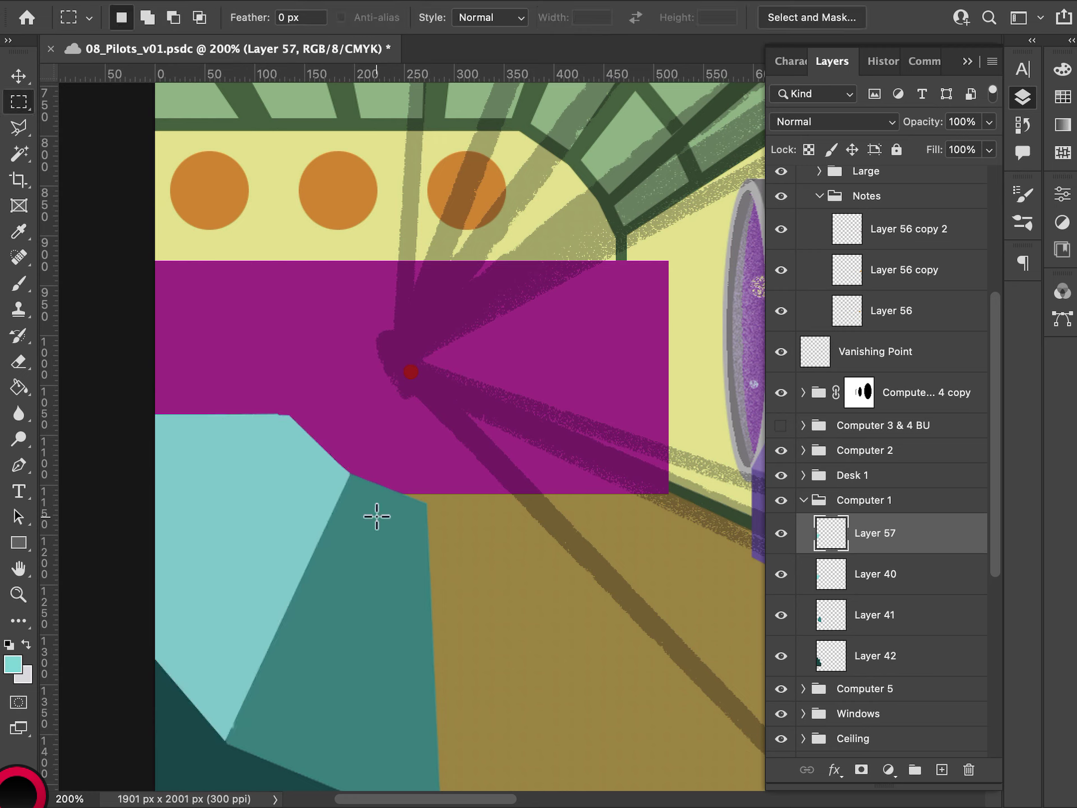
pyautogui.moveTo(781, 589); pyautogui.dragTo(969, 777)
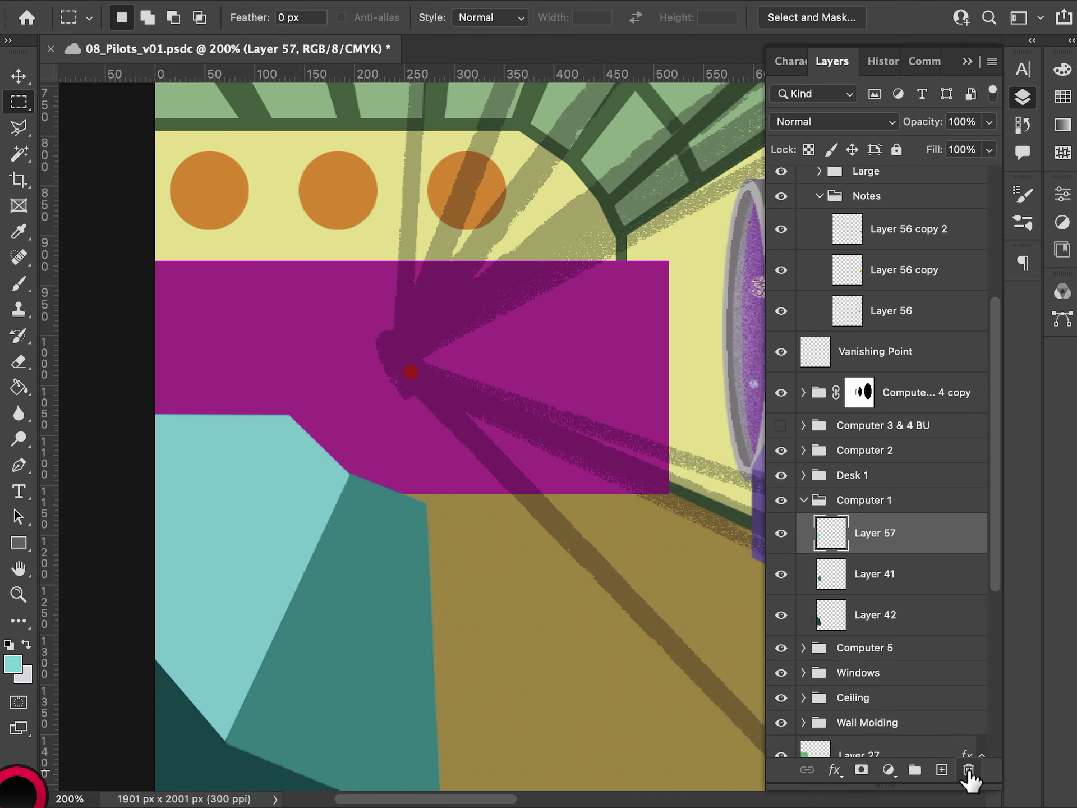
# - Skew the darker teal side panel on Layer 41 with a Perspective transform, moving its top slightly left, and nudge it up 2 px
pyautogui.hotkey('ctrl', '-')
pyautogui.hotkey('ctrl', '-')
pyautogui.hotkey('ctrl', '-')
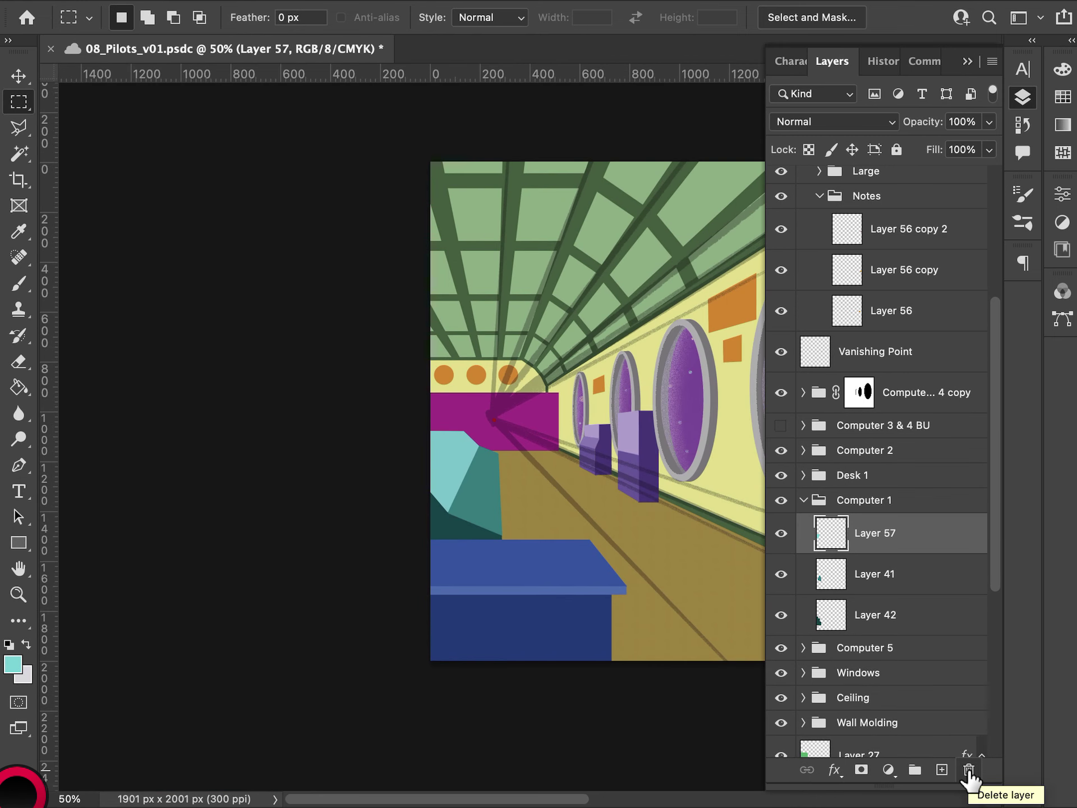
pyautogui.hotkey('ctrl', '+')
pyautogui.hotkey('ctrl', '+')
pyautogui.hotkey('ctrl', '+')
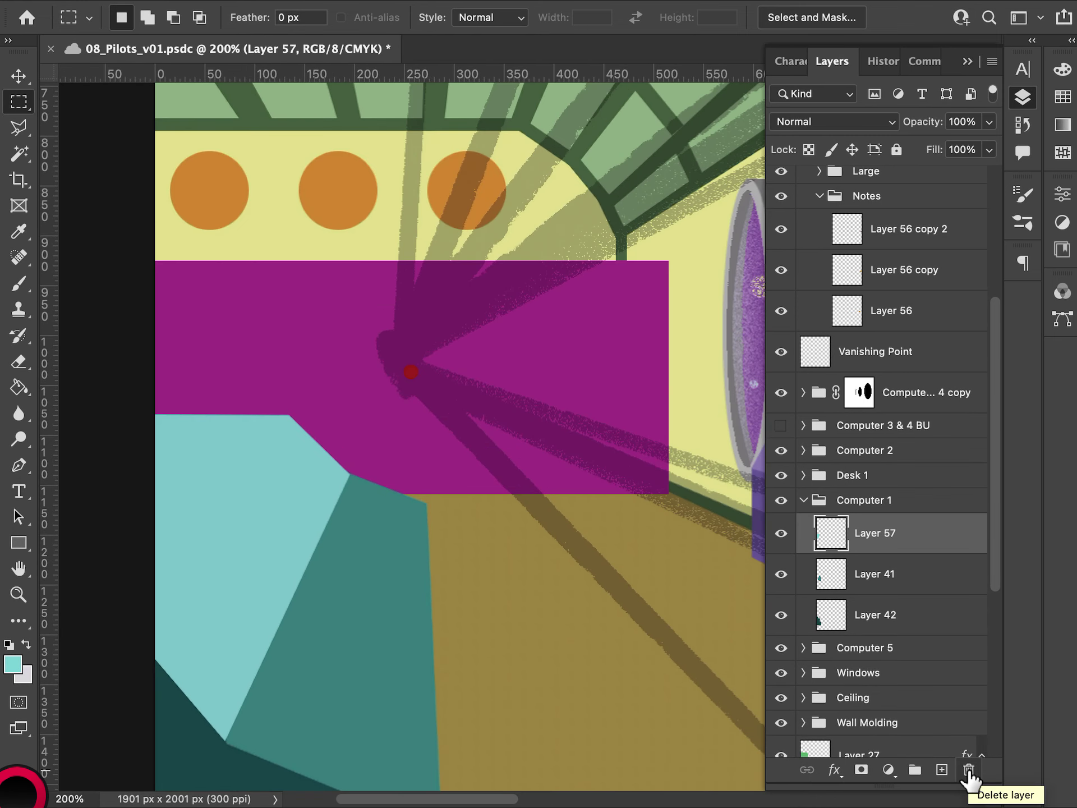
pyautogui.click(819, 575)
pyautogui.click(777, 577)
pyautogui.click(777, 578)
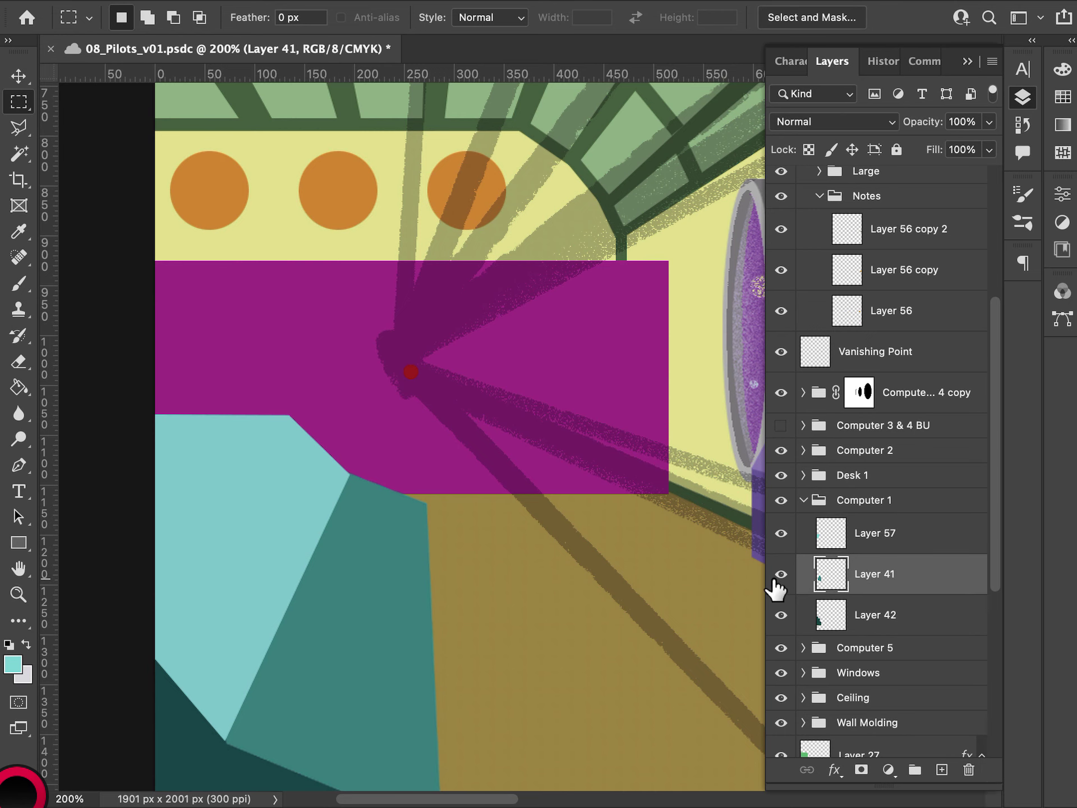
pyautogui.scroll(-3, 415, 439)
pyautogui.hscroll(2, 416, 440)
pyautogui.hotkey('ctrl', 't')
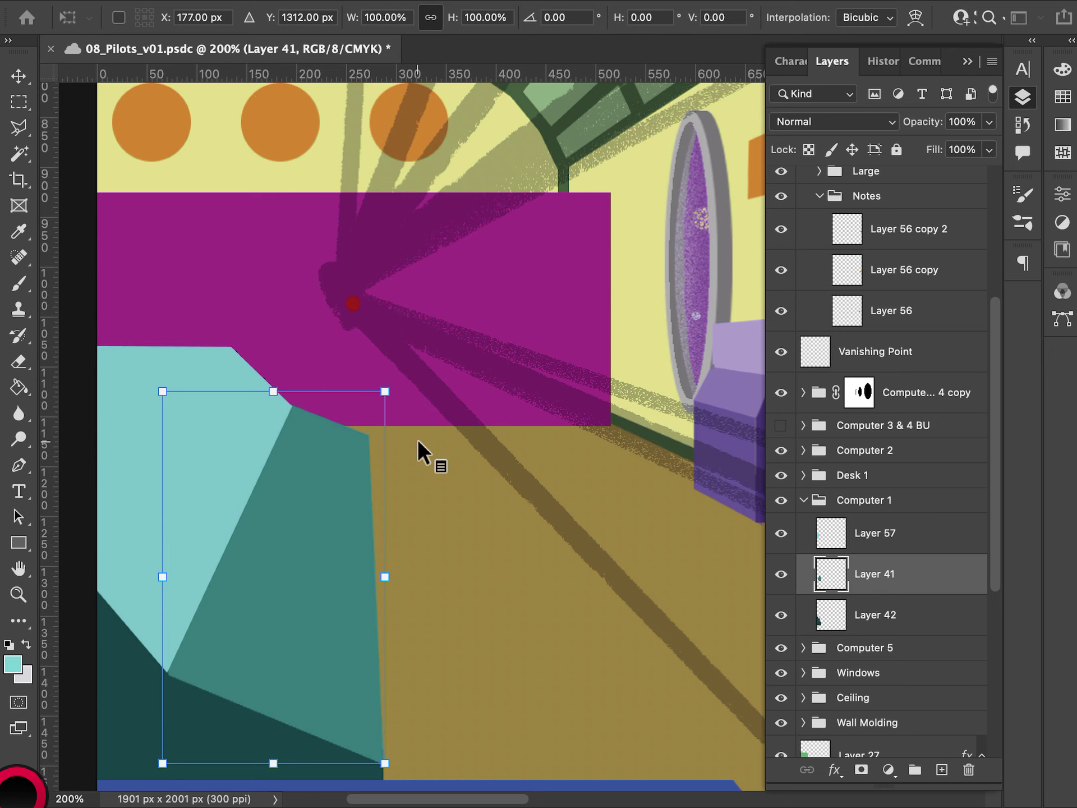
pyautogui.rightClick(318, 481)
pyautogui.click(415, 617)
pyautogui.moveTo(273, 391); pyautogui.dragTo(262, 391)
pyautogui.press('Up')
pyautogui.press('Up')
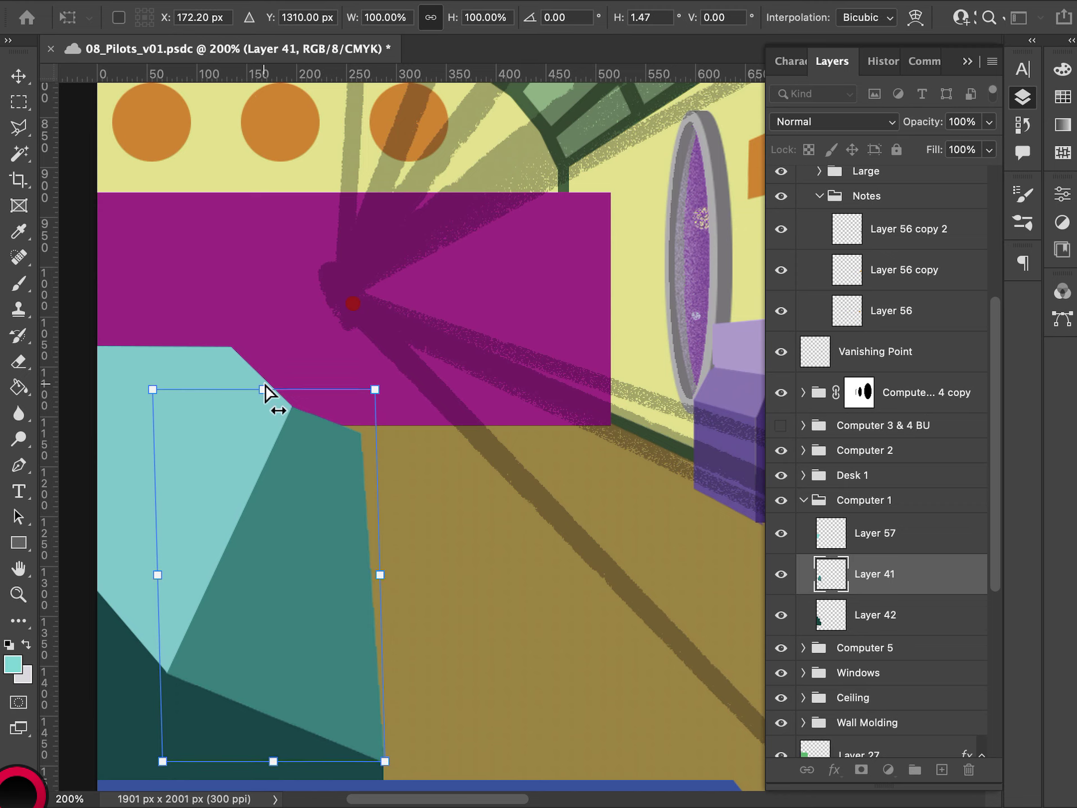
pyautogui.press('Return')
pyautogui.press('m')
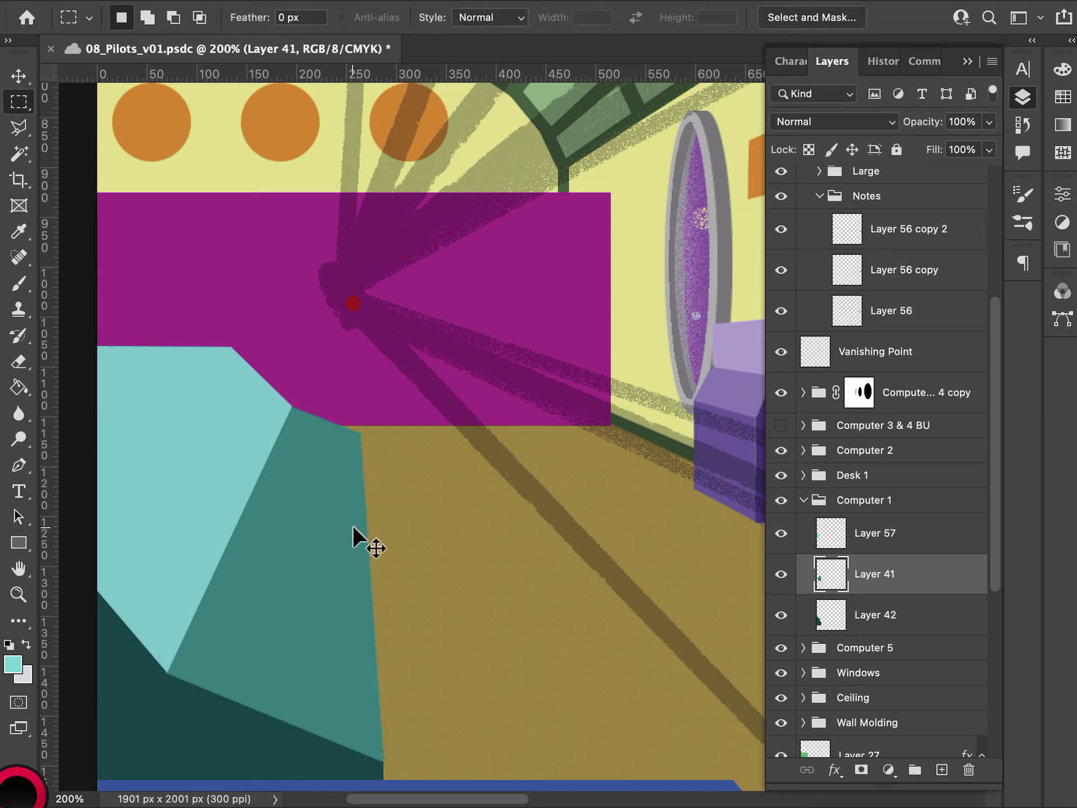
# - Load the combined outline of the teal panels on Layer 57 and Layer 41 as a selection
pyautogui.hotkey('ctrl', '-')
pyautogui.hotkey('ctrl', '-')
pyautogui.hotkey('ctrl', '-')
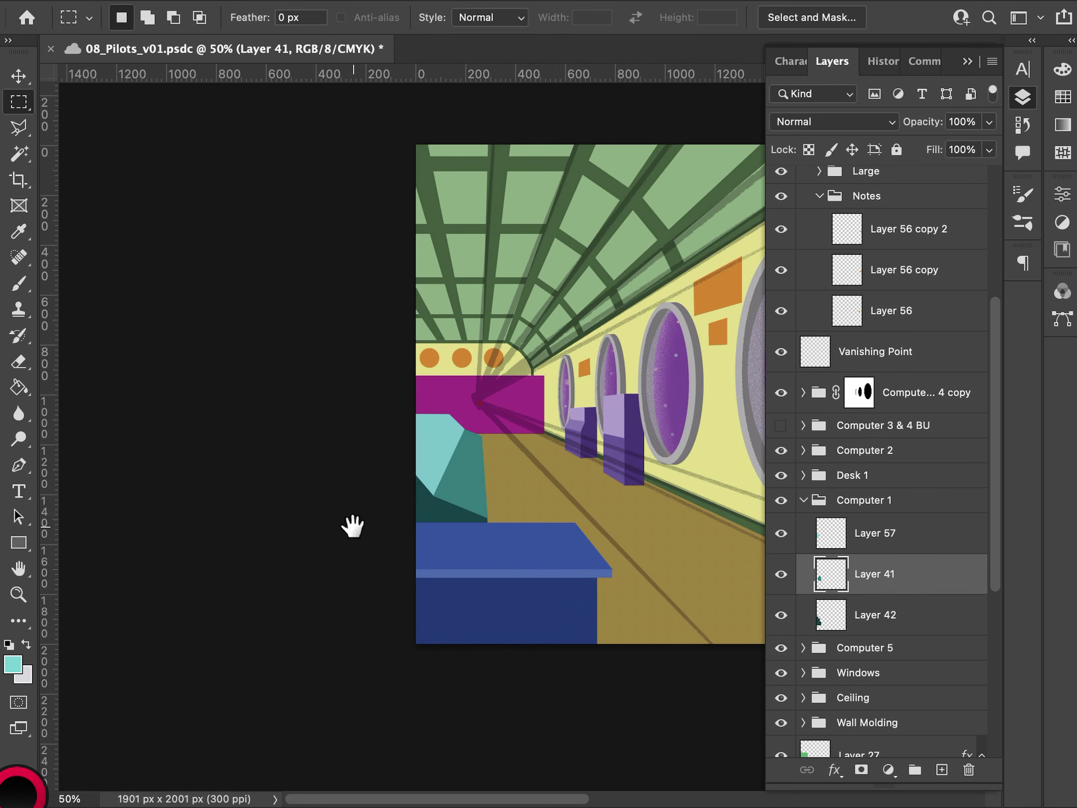
pyautogui.moveTo(522, 398); pyautogui.dragTo(412, 405)
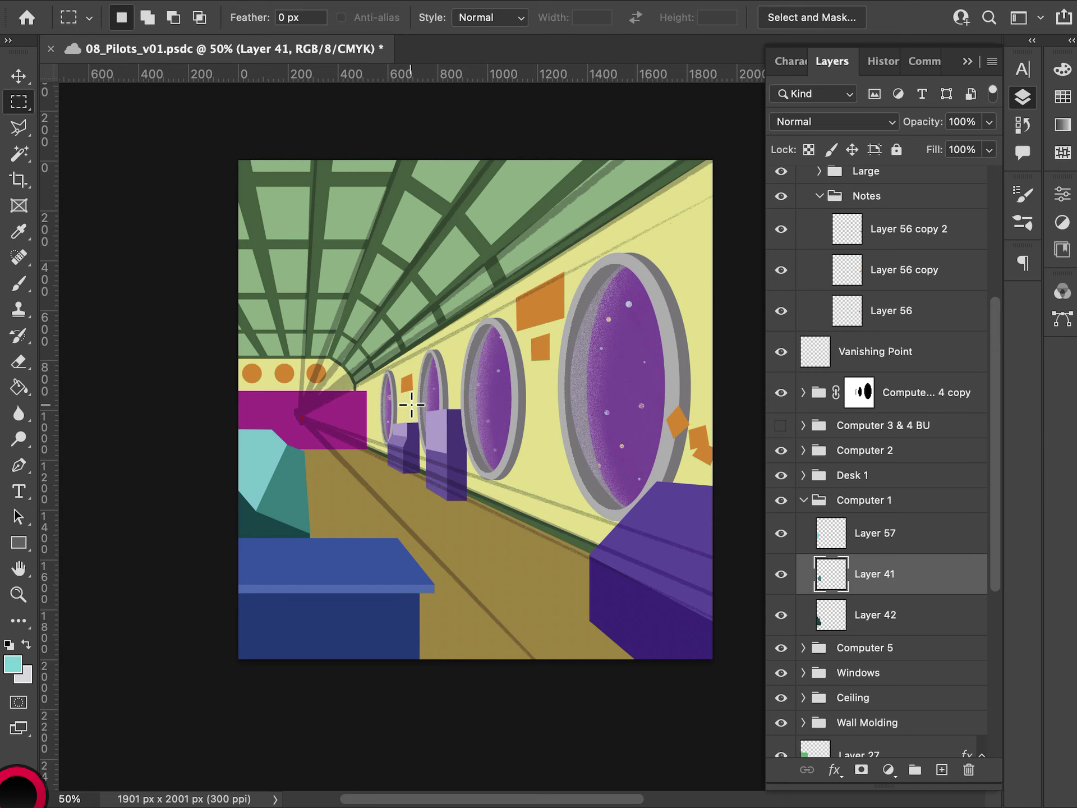
pyautogui.press('super+equal')
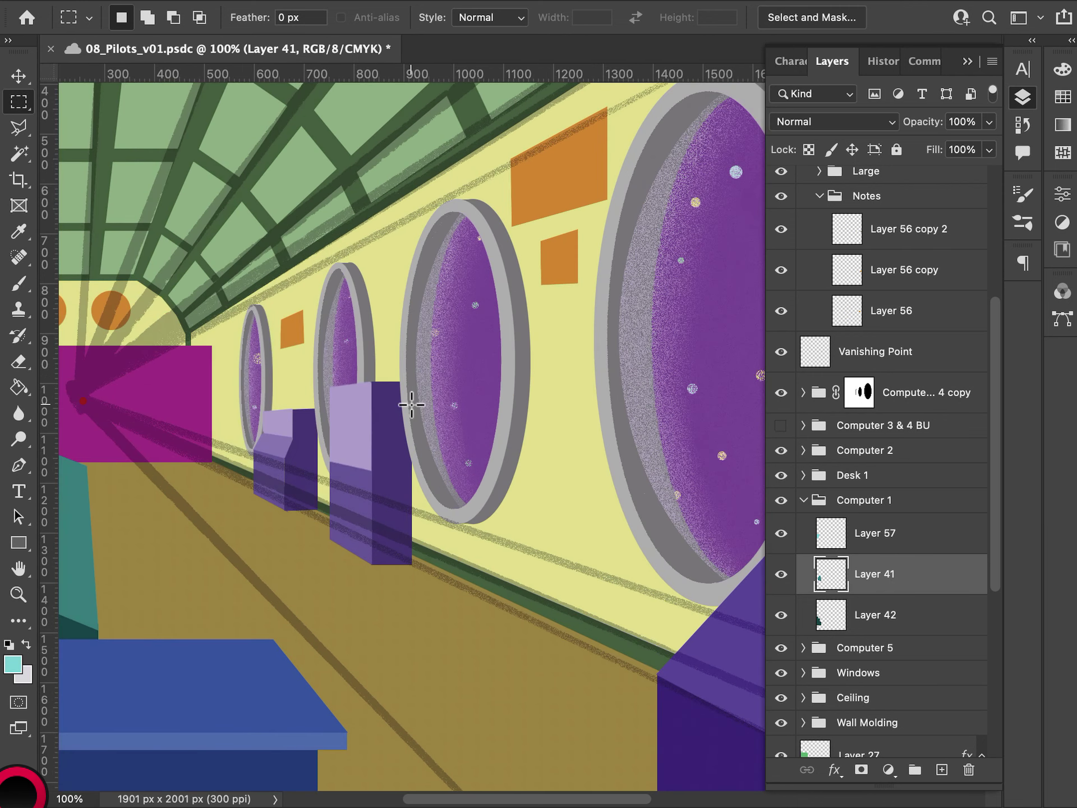
pyautogui.moveTo(409, 401); pyautogui.dragTo(472, 428)
pyautogui.moveTo(487, 491); pyautogui.dragTo(484, 489)
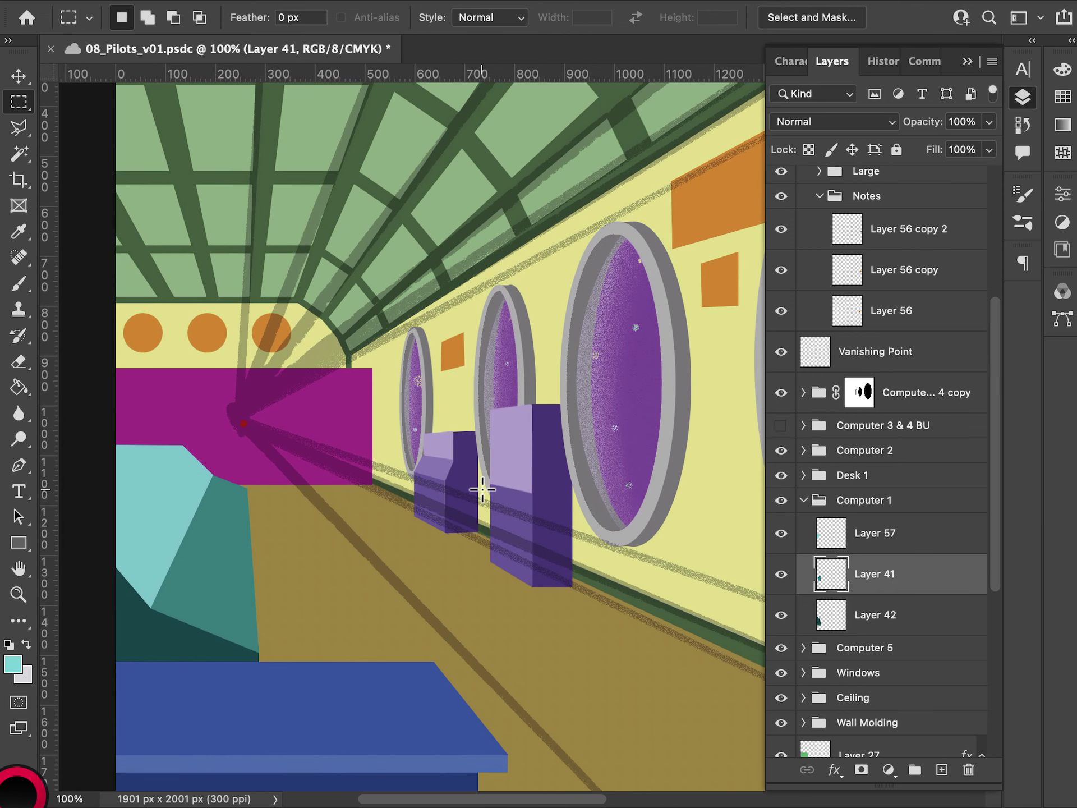
pyautogui.keyDown('ctrl'); pyautogui.click(831, 539); pyautogui.keyUp('ctrl')
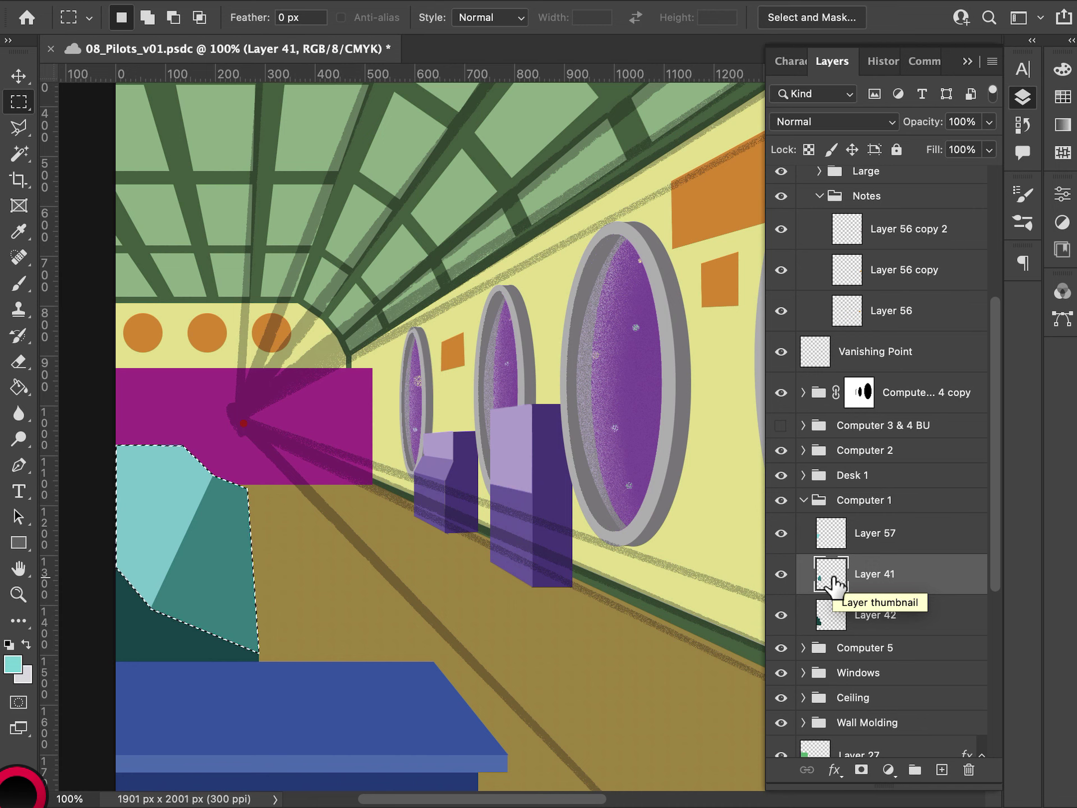
# - Enlarge the computer-shaped selection outline to 173.70% with Transform Selection
pyautogui.rightClick(215, 543)
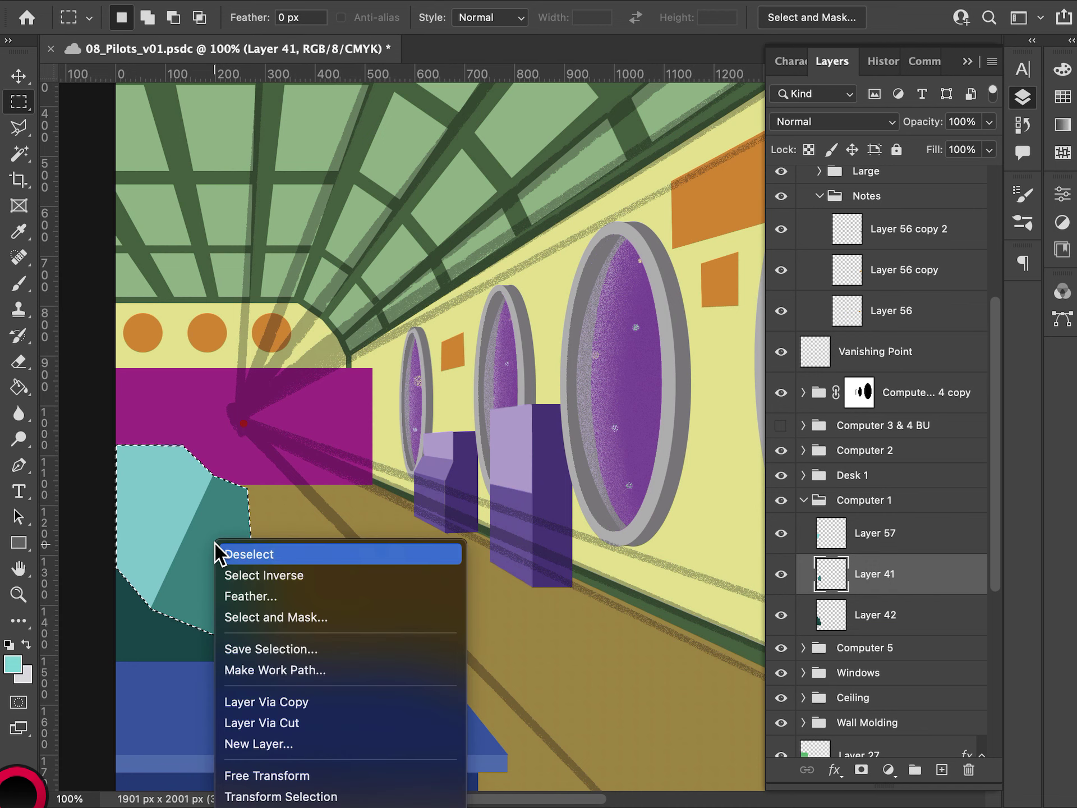
pyautogui.click(314, 796)
pyautogui.moveTo(224, 553); pyautogui.dragTo(294, 598)
pyautogui.moveTo(221, 612); pyautogui.dragTo(292, 617)
pyautogui.rightClick(265, 490)
pyautogui.click(274, 604)
# - Position the enlarged selection so its top lines up with the light teal panel's top edge, and apply the selection transform
pyautogui.moveTo(228, 547)
pyautogui.mouseDown()
pyautogui.moveTo(210, 586)
pyautogui.moveTo(230, 555)
pyautogui.moveTo(221, 561)
pyautogui.mouseUp()
pyautogui.press('Left')
pyautogui.press('Up')
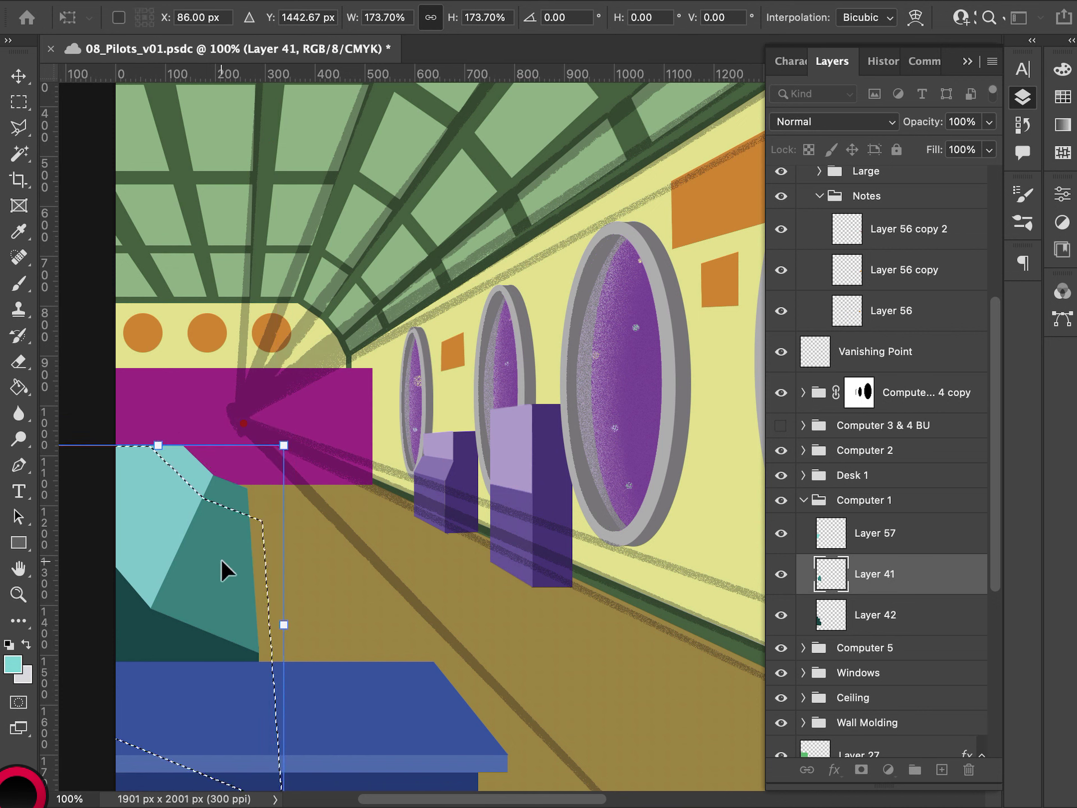
pyautogui.press('Left')
pyautogui.press('Up')
pyautogui.press('Up')
pyautogui.press('Up')
pyautogui.press('Left')
pyautogui.press('Left')
pyautogui.press('Left')
pyautogui.press('Left')
pyautogui.press('Left')
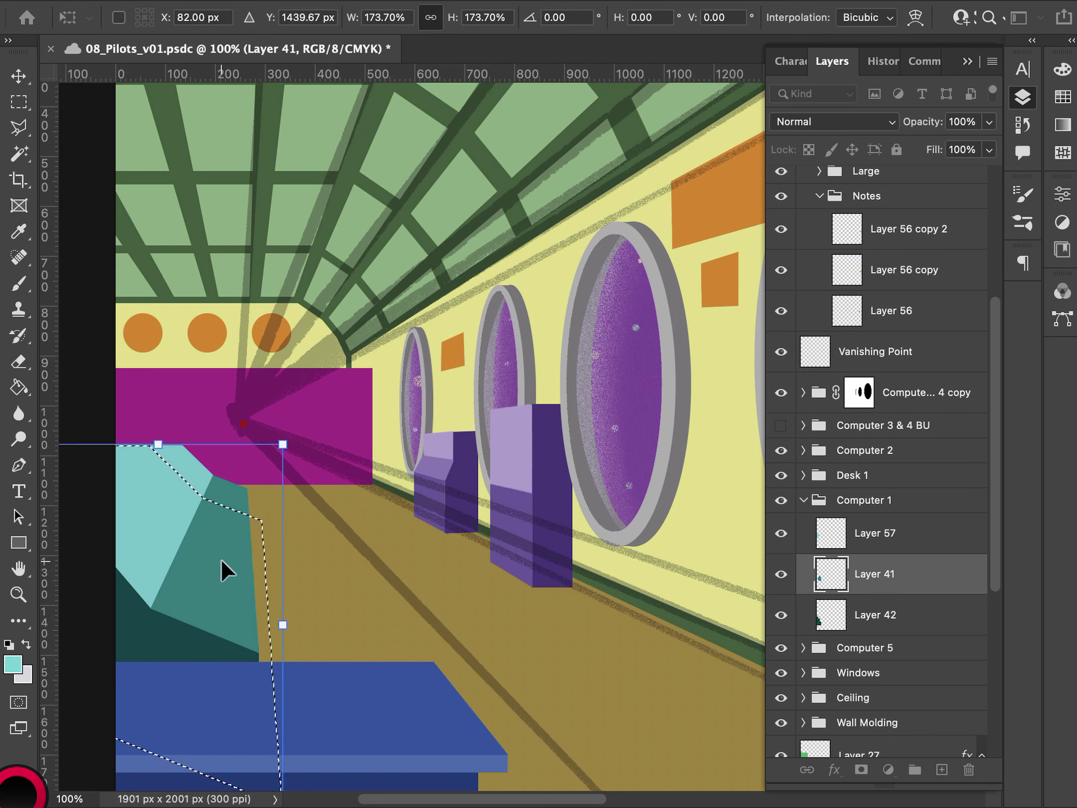
pyautogui.press('Right')
pyautogui.press('Right')
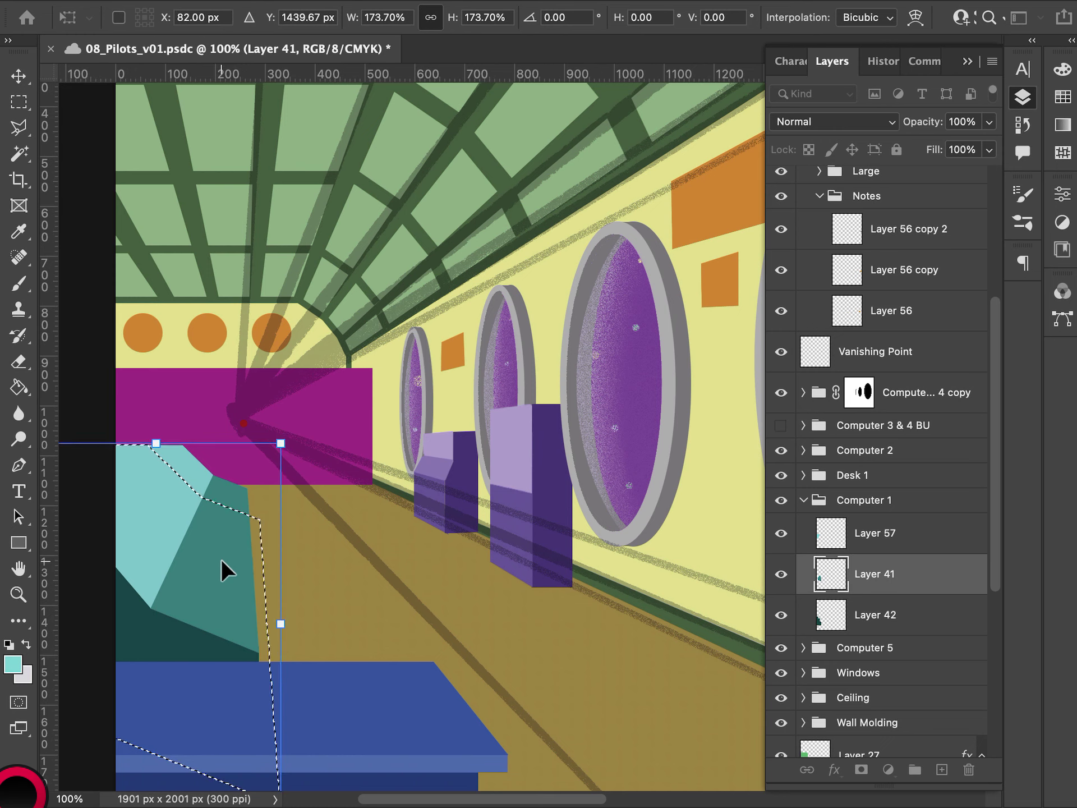
pyautogui.press('Return')
pyautogui.press('m')
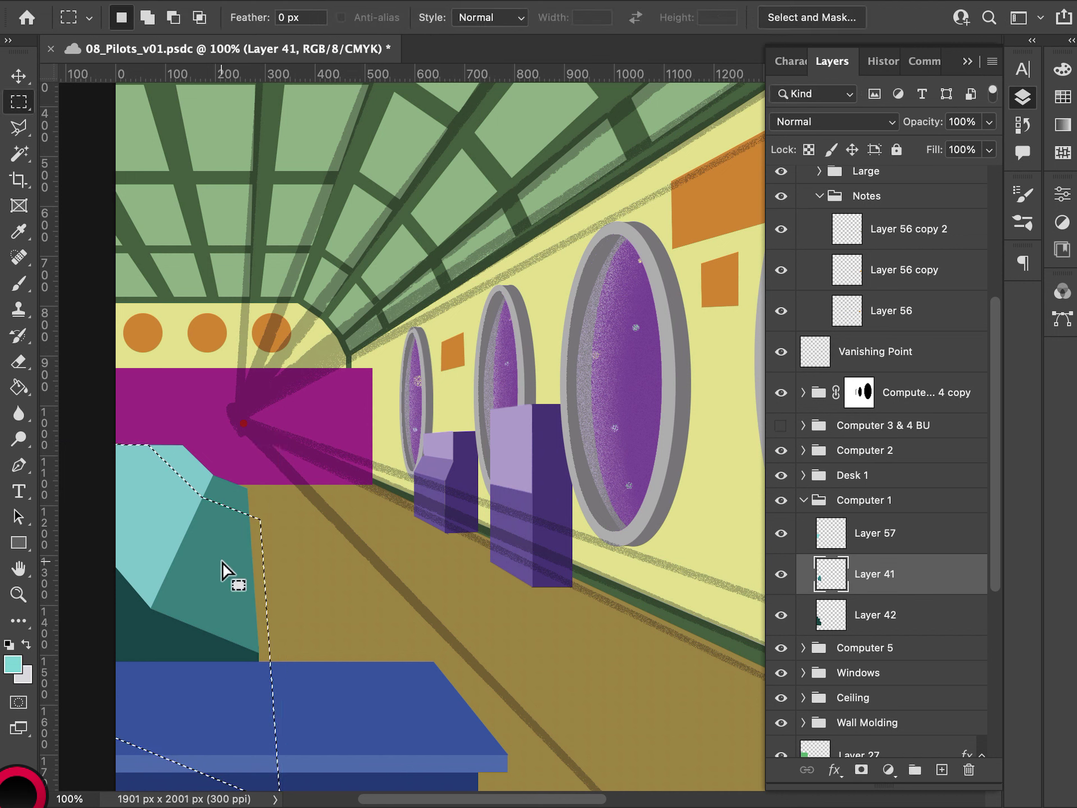
# - Clear everything outside the enlarged computer-shaped selection on Layer 57 and Layer 41, and drop the selection
pyautogui.press('Delete')
pyautogui.click(879, 547)
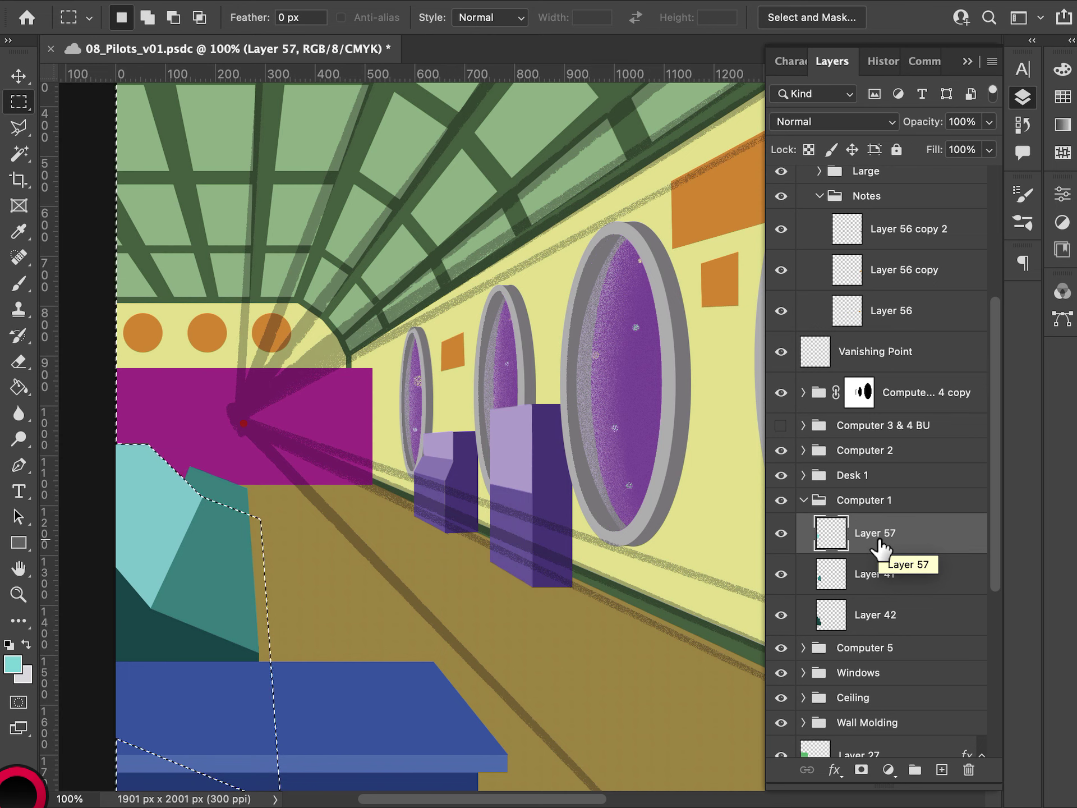
pyautogui.click(918, 588)
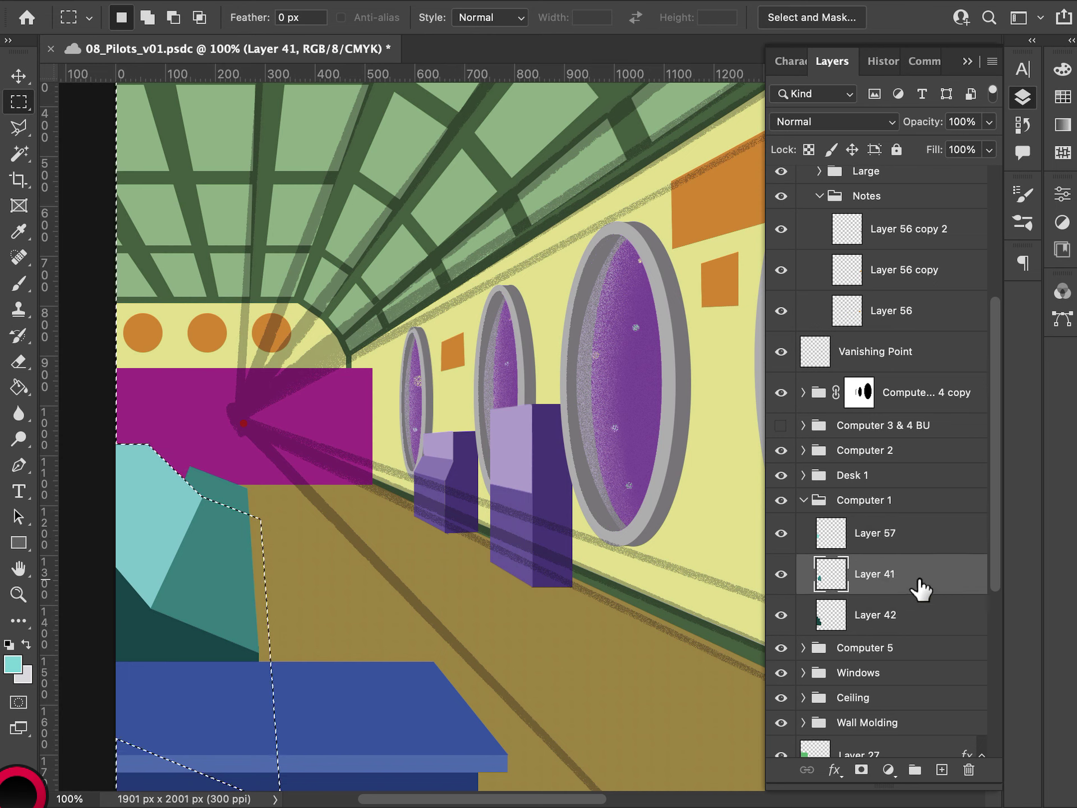
pyautogui.hotkey('ctrl', 'd')
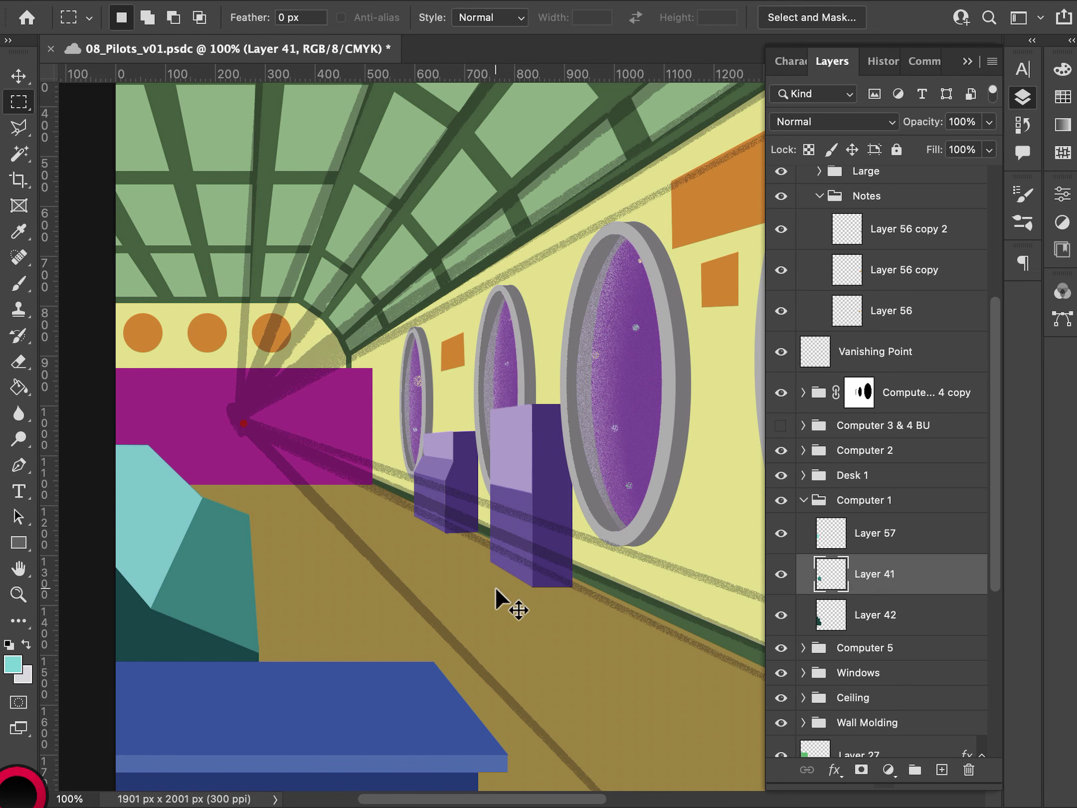
pyautogui.hotkey('ctrl', '-')
pyautogui.hotkey('ctrl', '-')
pyautogui.hotkey('ctrl', '-')
pyautogui.hotkey('ctrl', '+')
pyautogui.hotkey('ctrl', '+')
pyautogui.hotkey('ctrl', '+')
pyautogui.hotkey('ctrl', '+')
pyautogui.hotkey('ctrl', '-')
pyautogui.hotkey('ctrl', '-')
pyautogui.hotkey('ctrl', '+')
pyautogui.press('l')
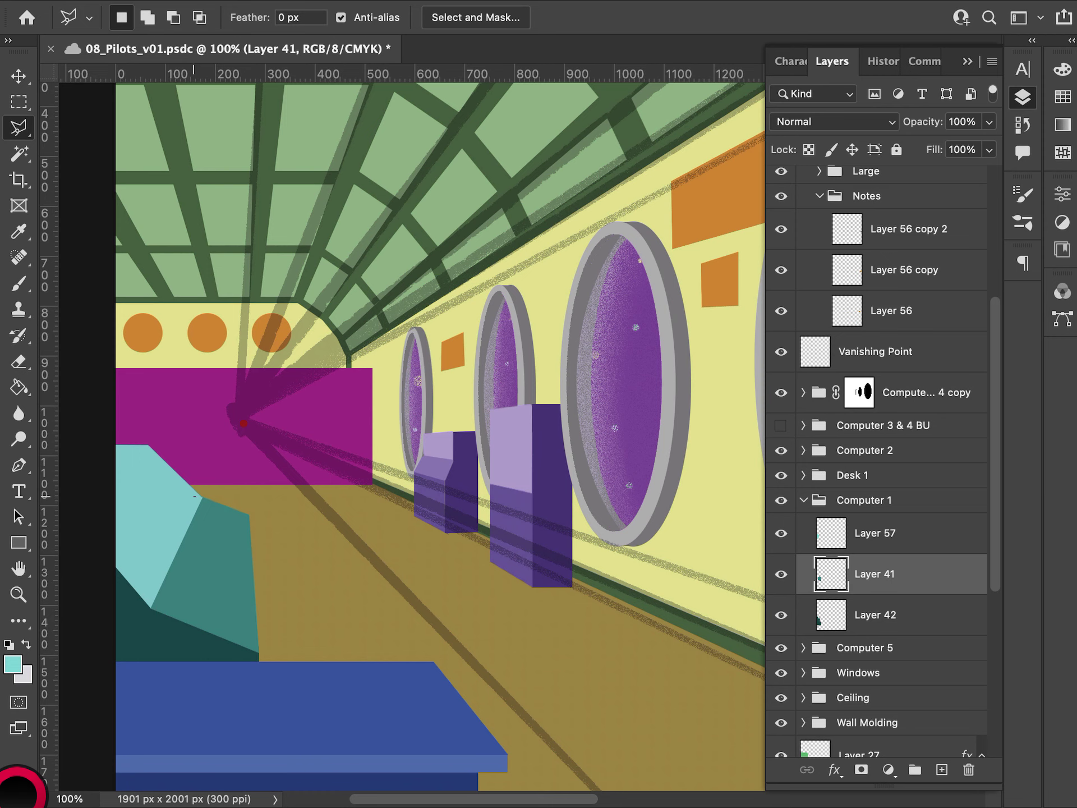
pyautogui.click(195, 497)
pyautogui.click(198, 501)
pyautogui.click(249, 499)
pyautogui.press('Escape')
# - Save the document
pyautogui.hotkey('ctrl', 's')
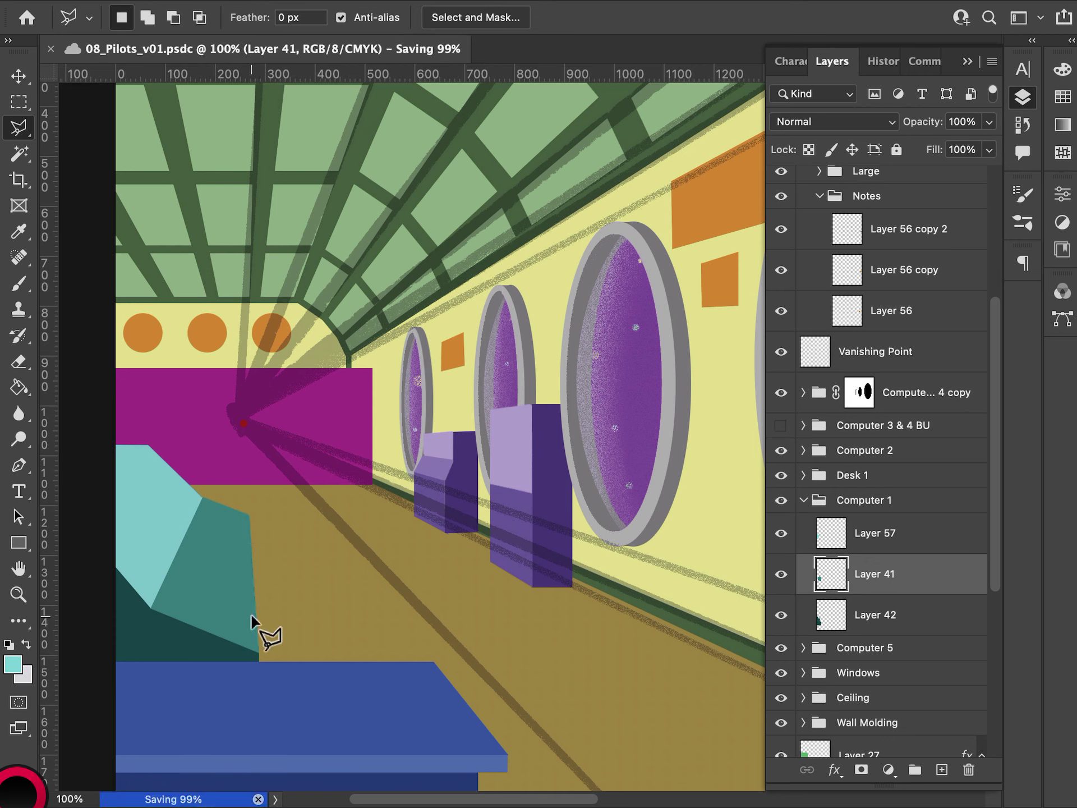
pyautogui.press('m')
pyautogui.moveTo(139, 509)
pyautogui.mouseDown()
pyautogui.moveTo(312, 584)
pyautogui.moveTo(331, 572)
pyautogui.moveTo(283, 634)
pyautogui.moveTo(285, 609)
pyautogui.moveTo(245, 609)
pyautogui.moveTo(258, 652)
pyautogui.moveTo(249, 652)
pyautogui.mouseUp()
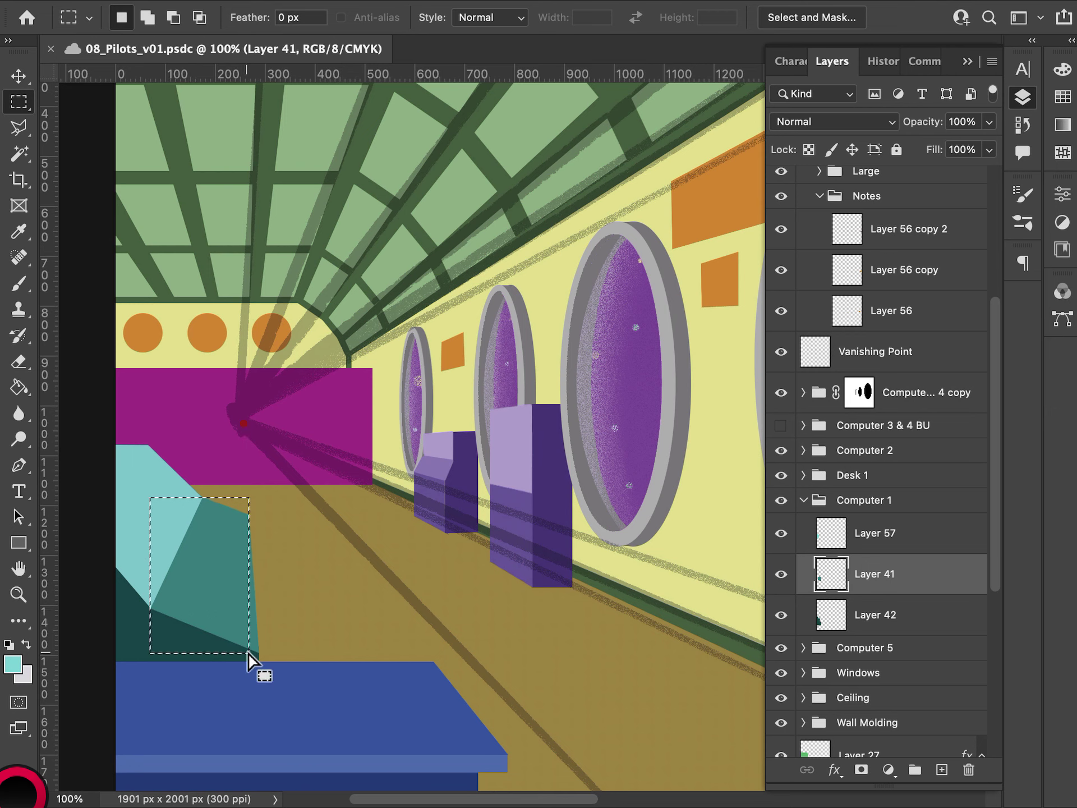
pyautogui.hotkey('ctrl', 't')
pyautogui.press('Escape')
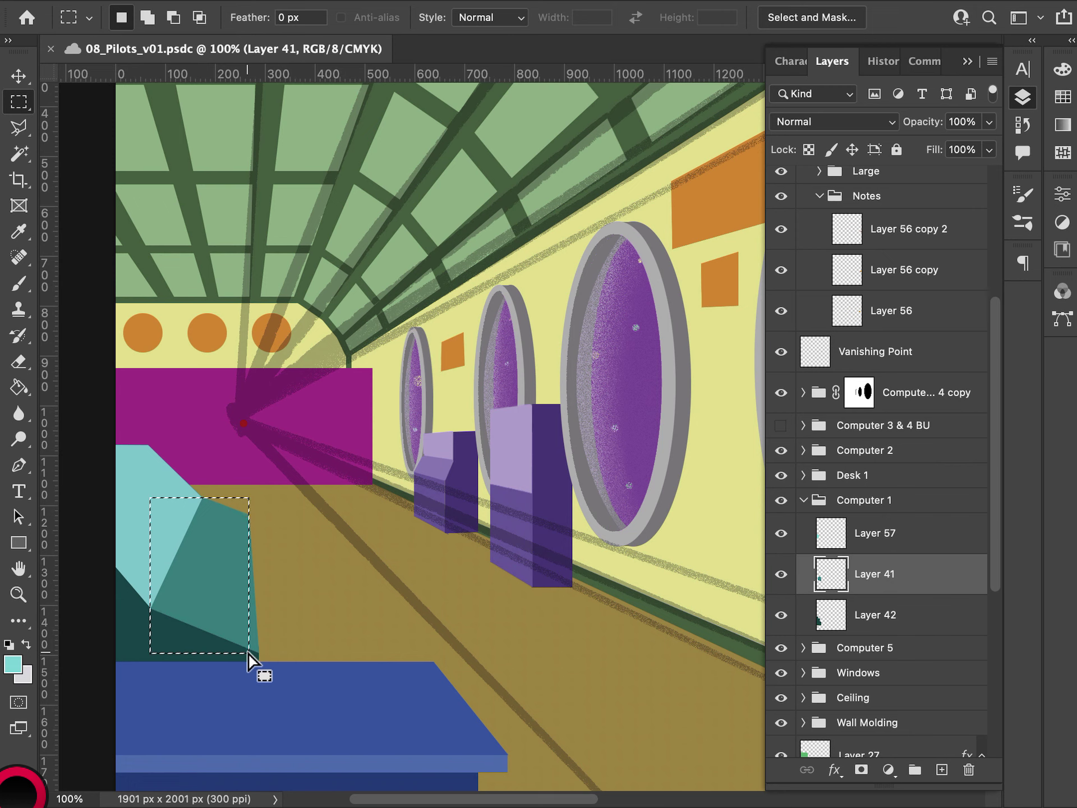
# - Add a new layer directly above Layer 41 and sample the side panel's medium teal as the foreground color
pyautogui.click(941, 770)
pyautogui.press('i')
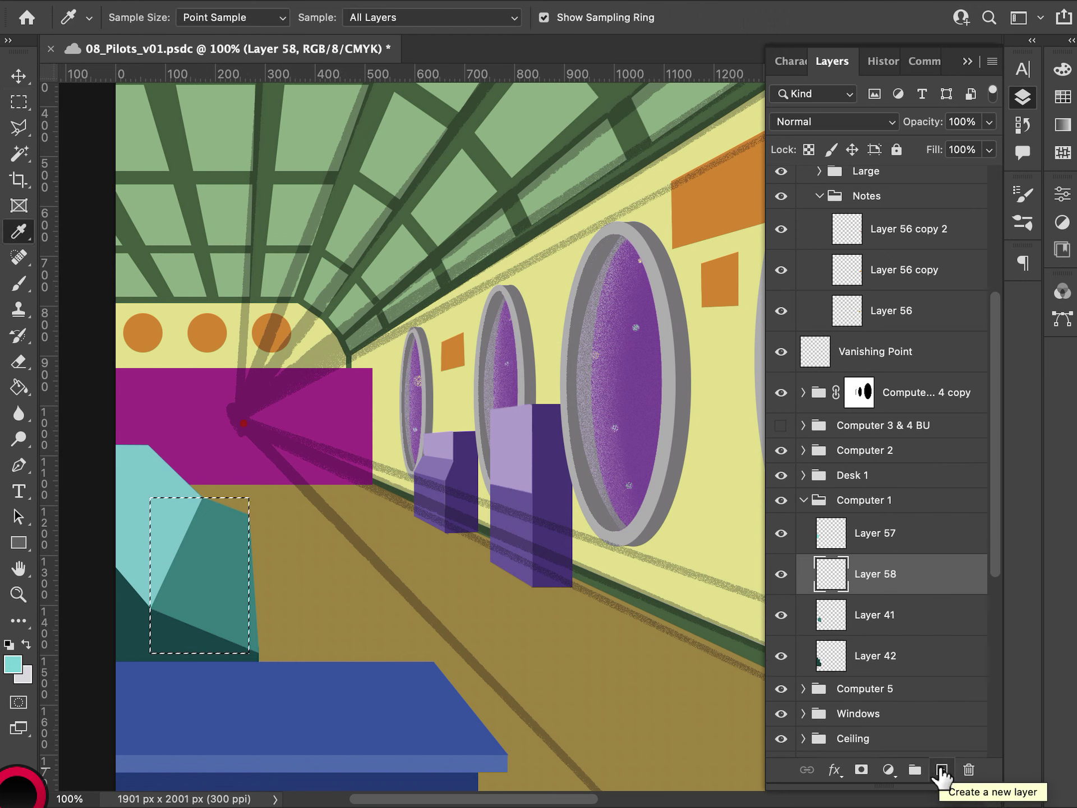
pyautogui.click(217, 572)
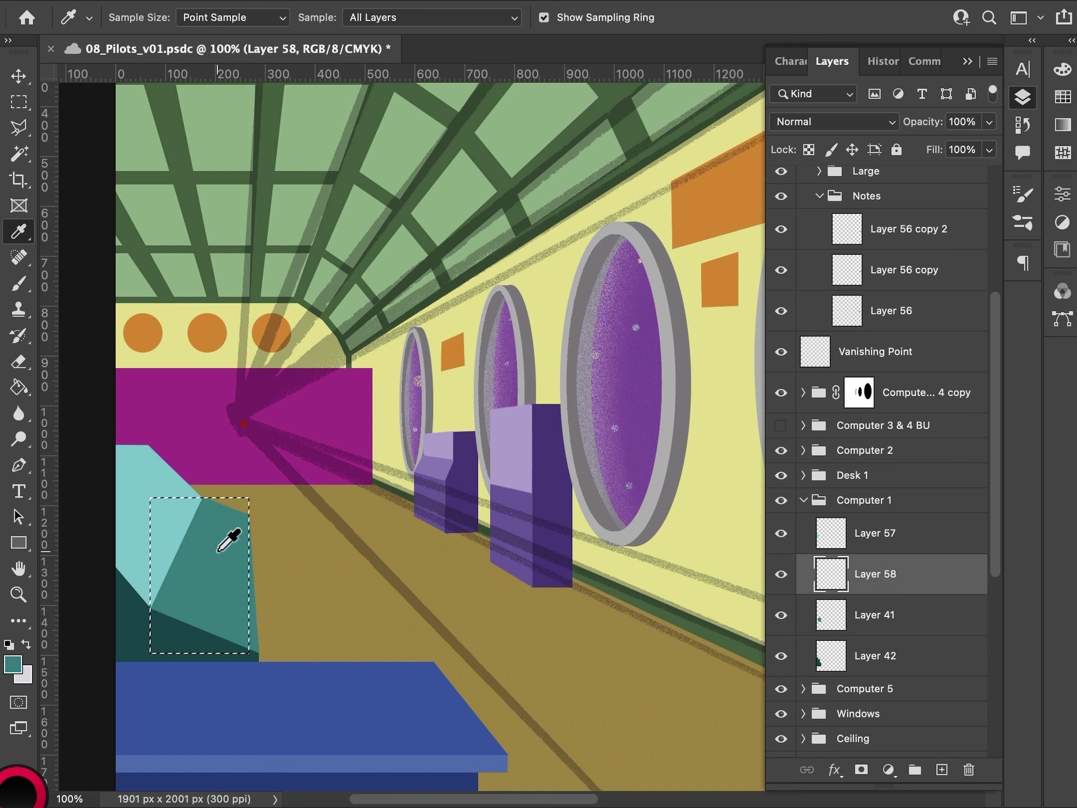
# - Fill an upright rectangle at the teal side panel's outer edge on Layer 58 with a darker shade of the sampled teal
pyautogui.press('m')
pyautogui.click(430, 565)
pyautogui.moveTo(249, 525); pyautogui.dragTo(308, 651)
pyautogui.click(13, 664)
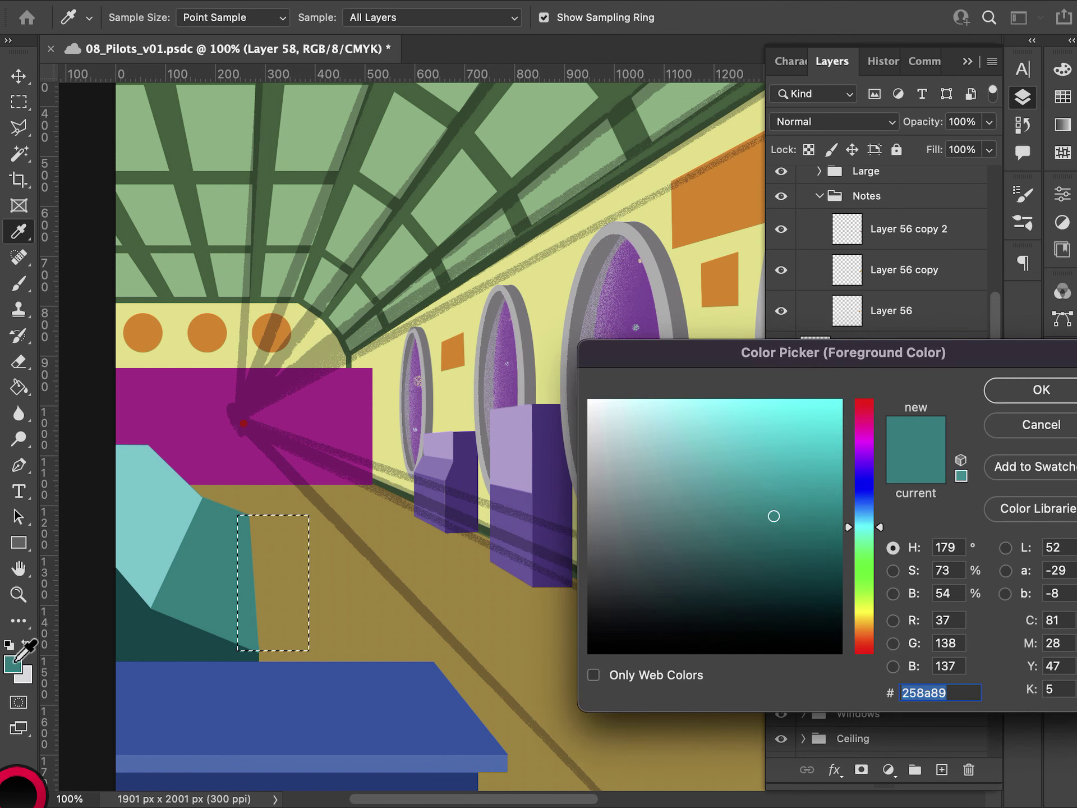
pyautogui.click(786, 546)
pyautogui.click(1006, 388)
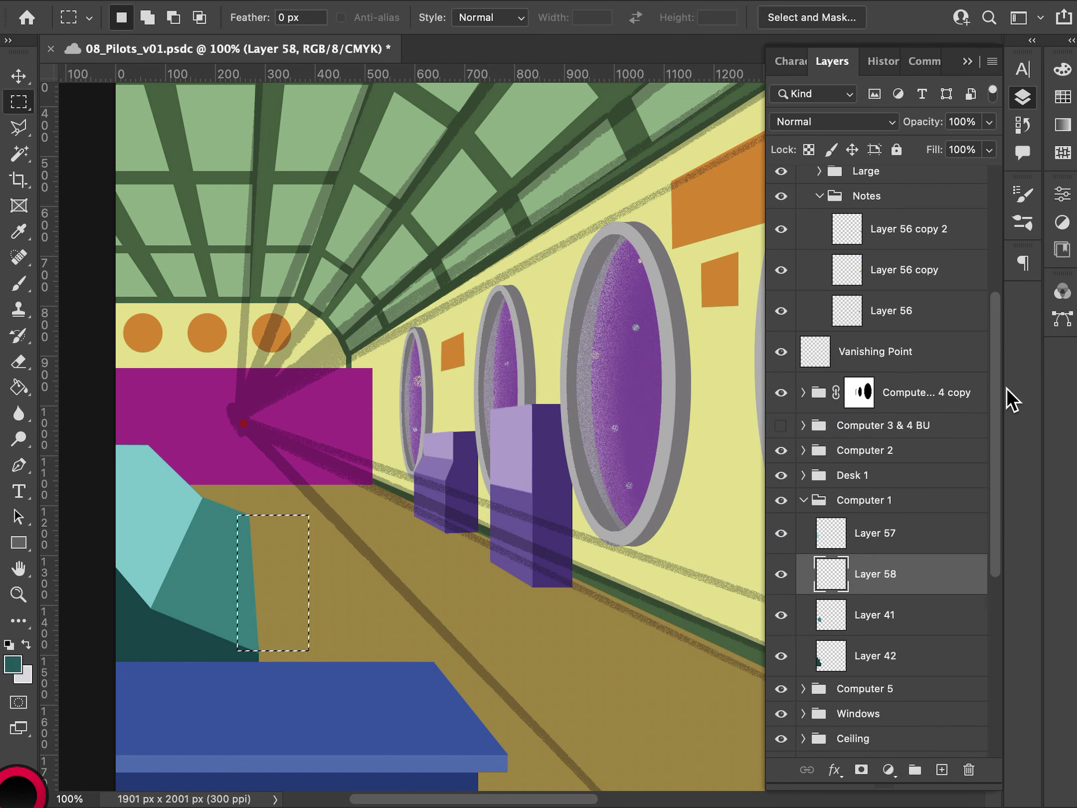
pyautogui.hotkey('alt', 'BackSpace')
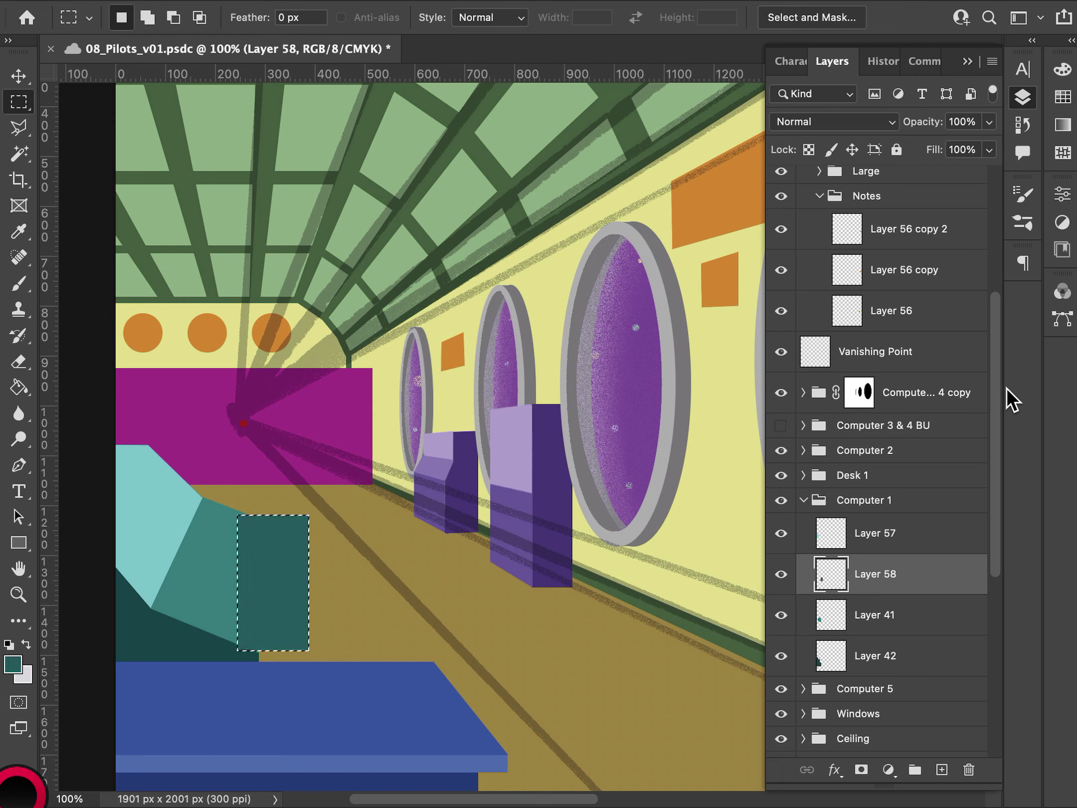
# - Put the dark teal rectangle on Layer 58 into Skew transform mode
pyautogui.hotkey('ctrl', 't')
pyautogui.press('Escape')
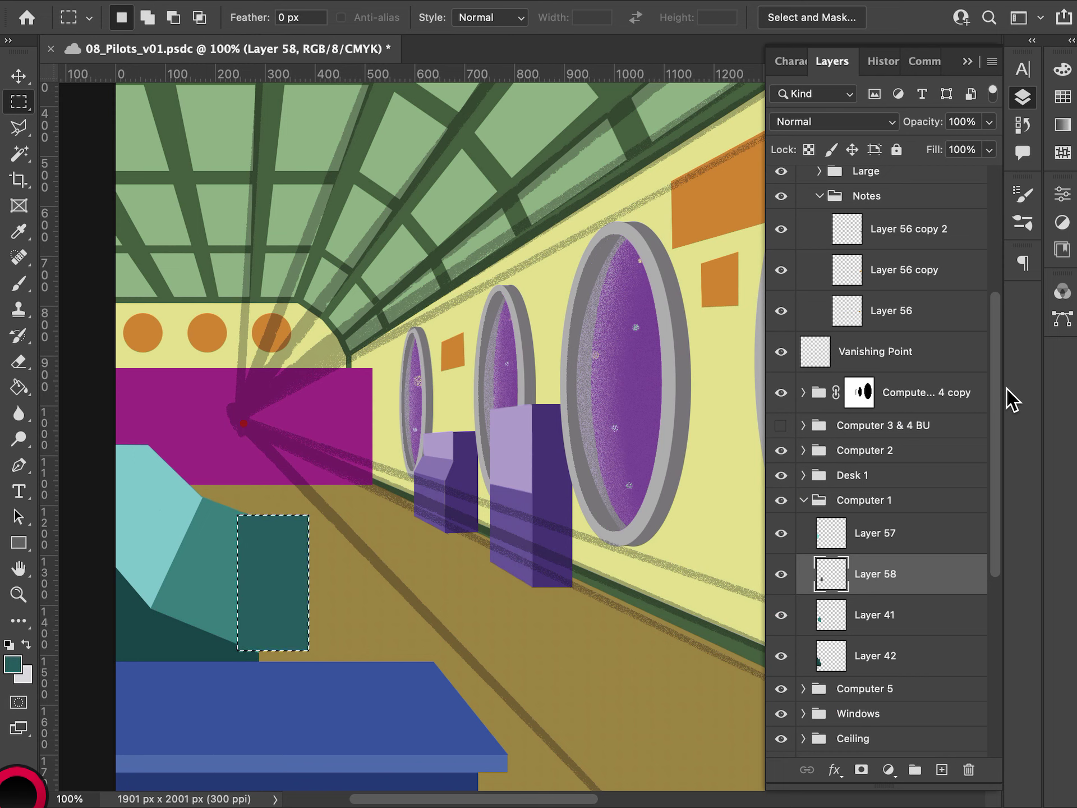
pyautogui.hotkey('ctrl', 't')
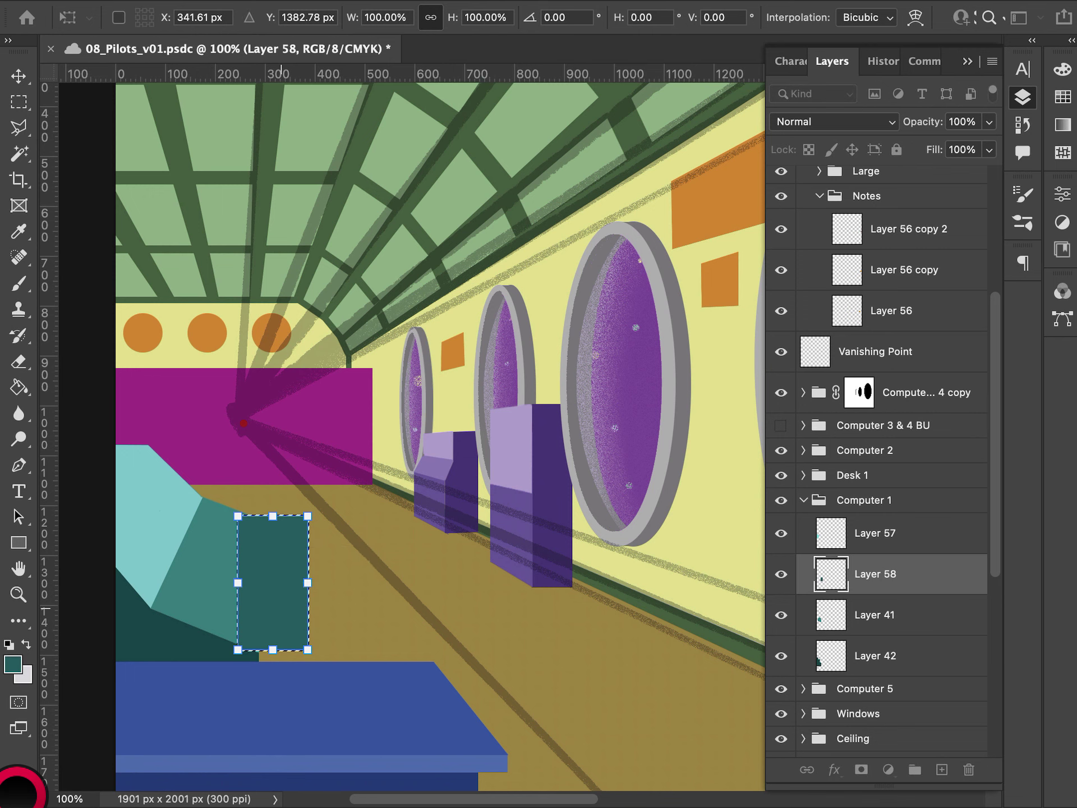
pyautogui.rightClick(285, 593)
pyautogui.click(297, 617)
pyautogui.moveTo(237, 516); pyautogui.dragTo(296, 519)
pyautogui.moveTo(275, 630)
pyautogui.mouseDown()
pyautogui.moveTo(295, 627)
pyautogui.moveTo(276, 627)
pyautogui.moveTo(289, 648)
pyautogui.mouseUp()
pyautogui.press('super+z')
pyautogui.hotkey('ctrl', 'z')
pyautogui.hotkey('ctrl', 'z')
pyautogui.hotkey('ctrl', 'z')
pyautogui.hotkey('ctrl', 'z')
# - Skew the dark teal rectangle 5.21° horizontally and stretch it to 106.81% height, following the side panel's slanted edge
pyautogui.moveTo(288, 645); pyautogui.dragTo(317, 648)
pyautogui.moveTo(273, 516); pyautogui.dragTo(277, 563)
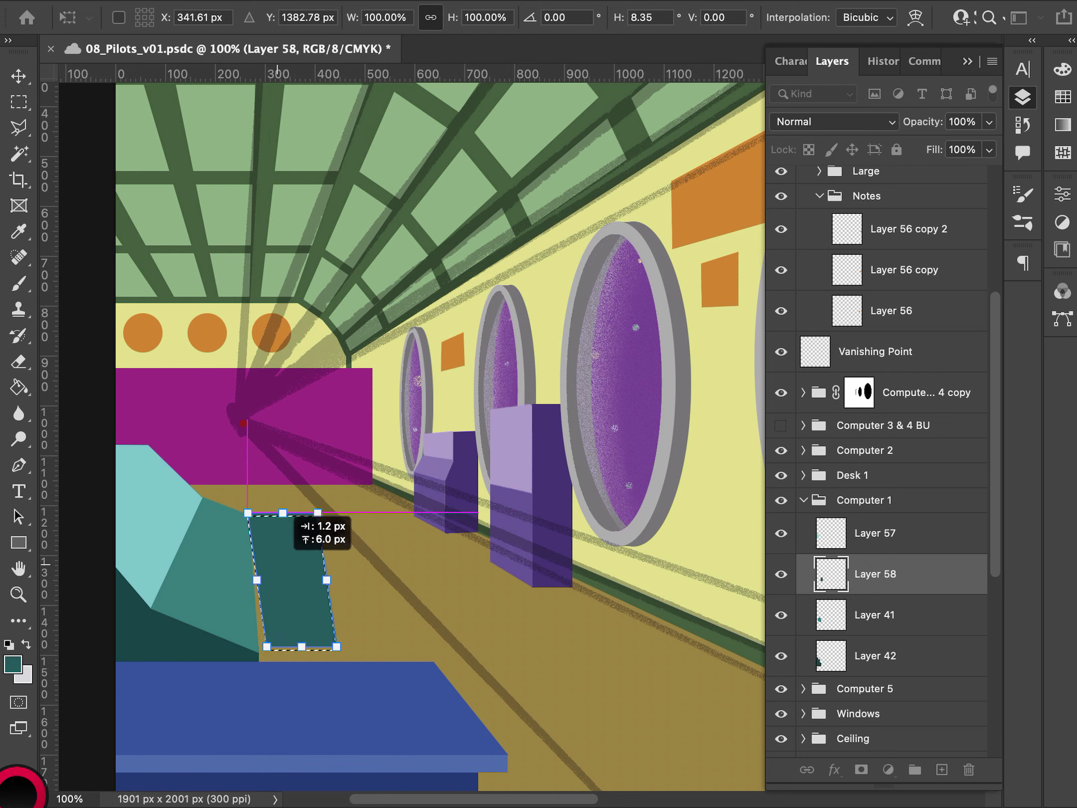
pyautogui.moveTo(301, 646)
pyautogui.mouseDown()
pyautogui.moveTo(291, 648)
pyautogui.moveTo(294, 672)
pyautogui.moveTo(297, 655)
pyautogui.mouseUp()
pyautogui.rightClick(293, 646)
pyautogui.click(373, 548)
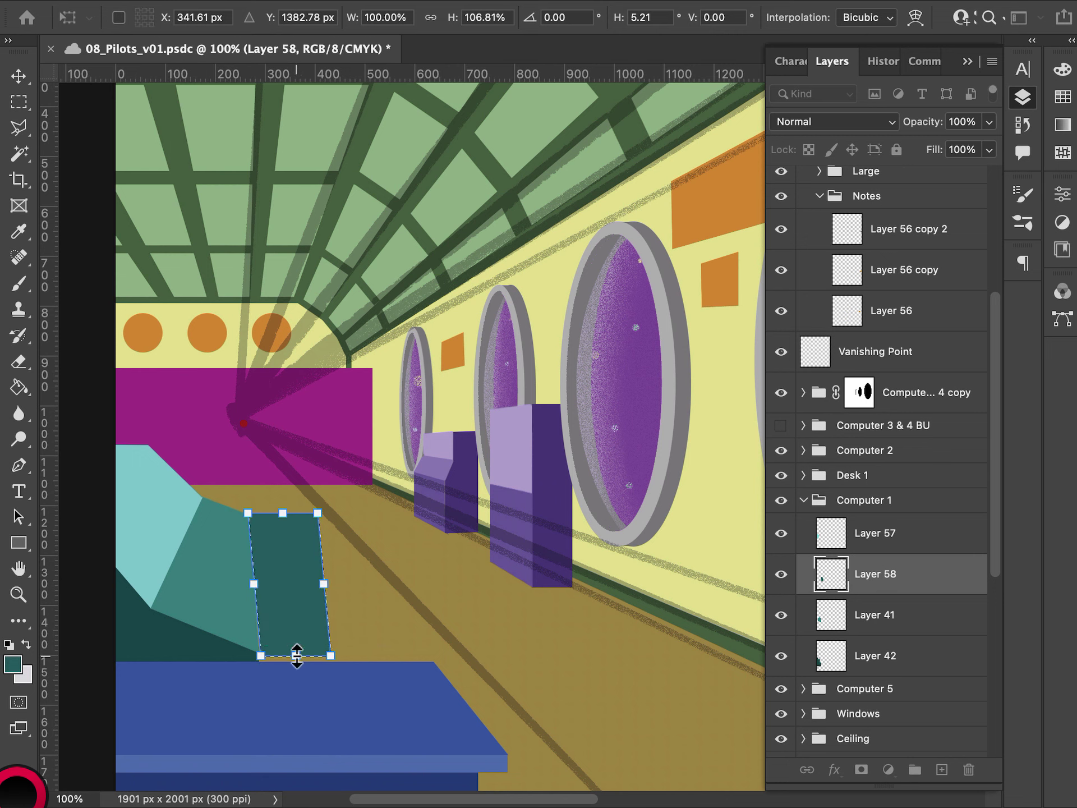
# - Narrow the dark teal shape's top with a Perspective transform, skew it flush against the side panel, apply it and deselect
pyautogui.rightClick(291, 594)
pyautogui.click(366, 623)
pyautogui.moveTo(317, 512); pyautogui.dragTo(272, 512)
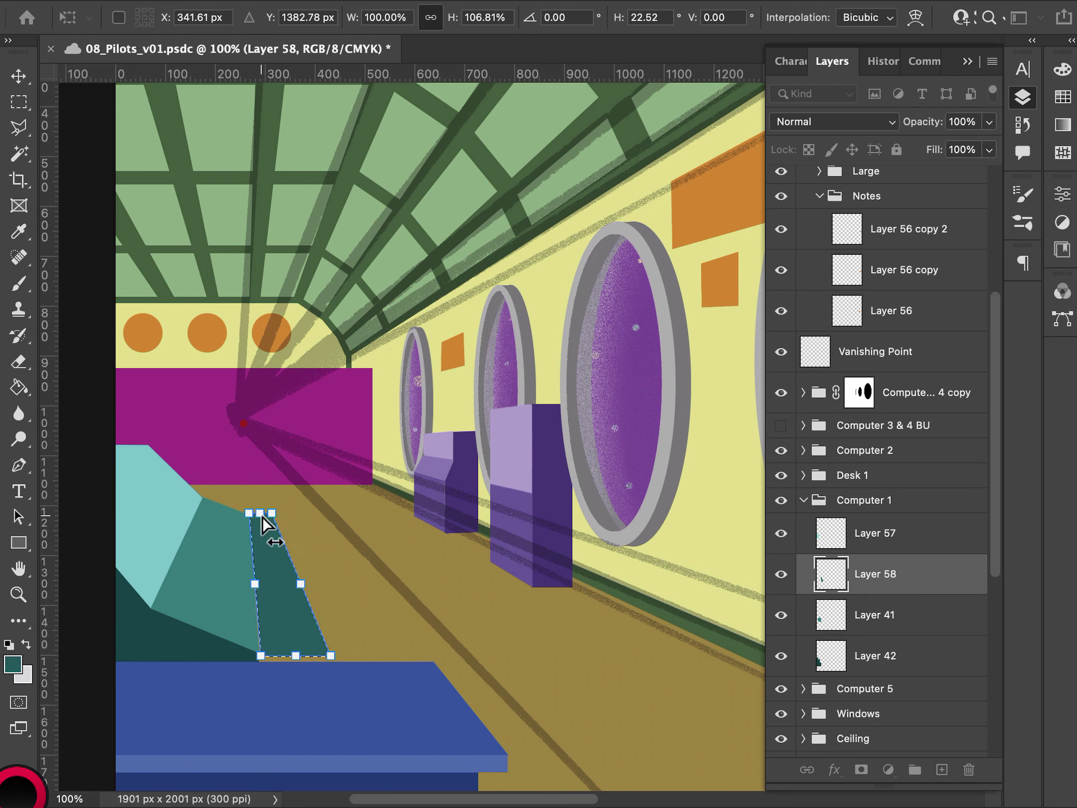
pyautogui.moveTo(295, 655); pyautogui.dragTo(292, 655)
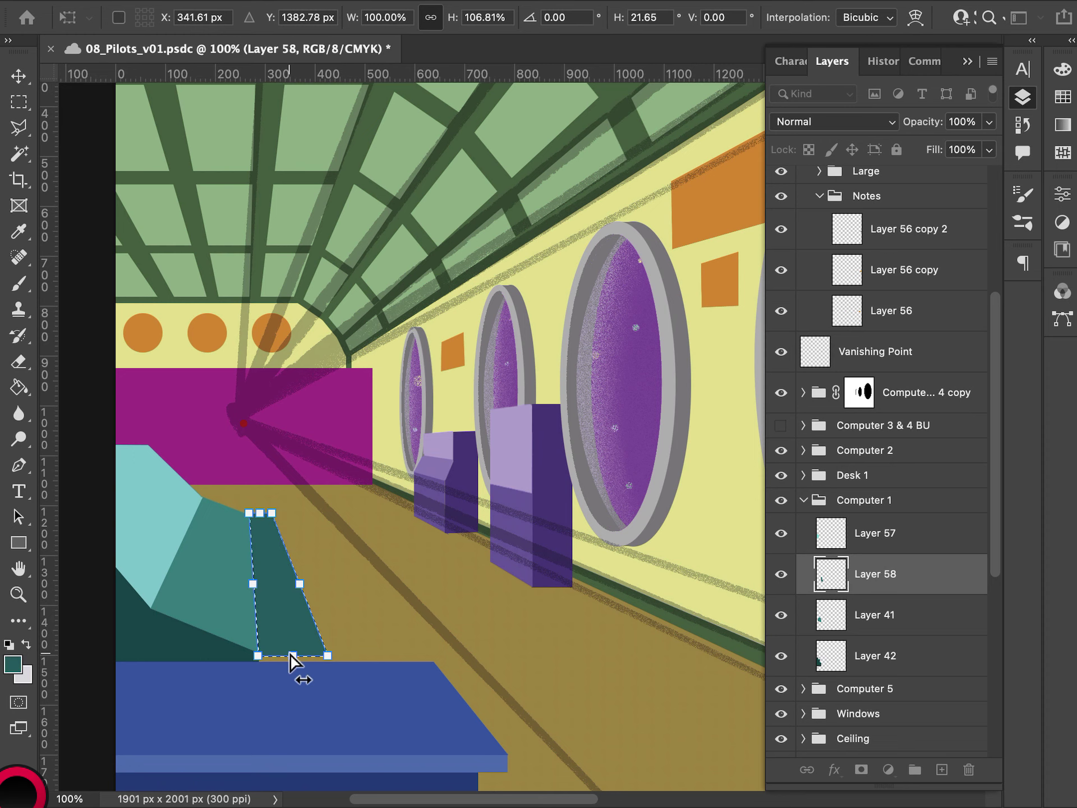
pyautogui.press('Return')
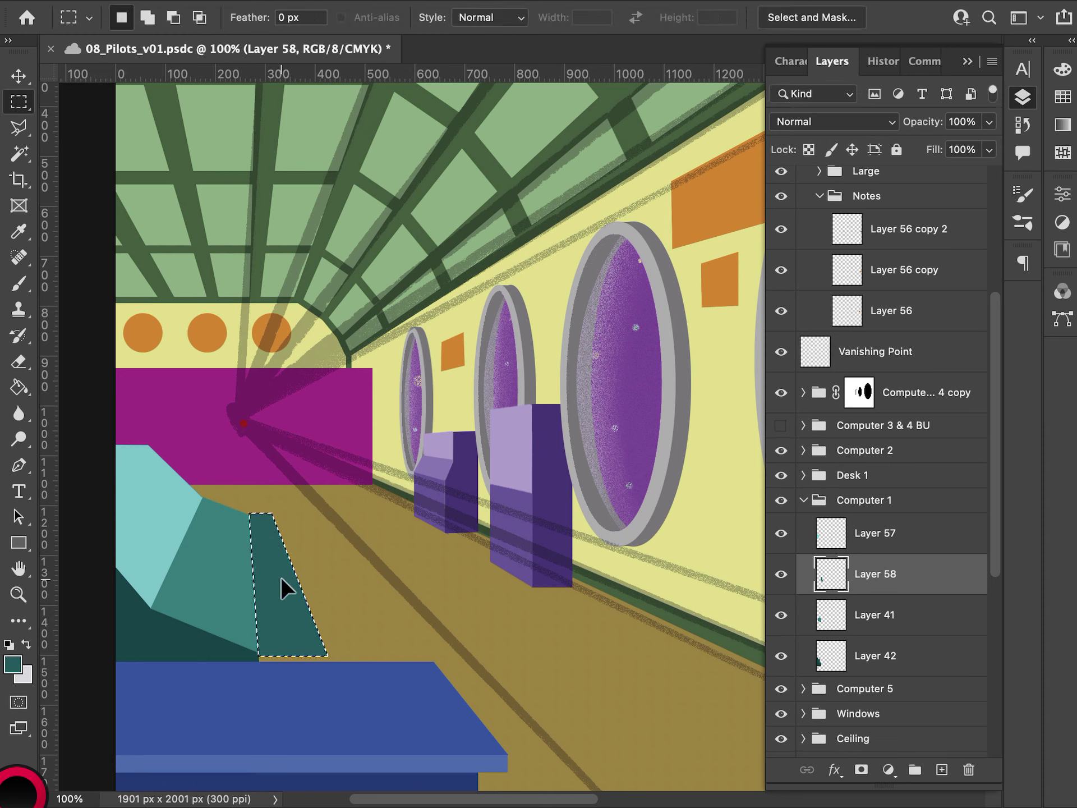
pyautogui.hotkey('ctrl', 'd')
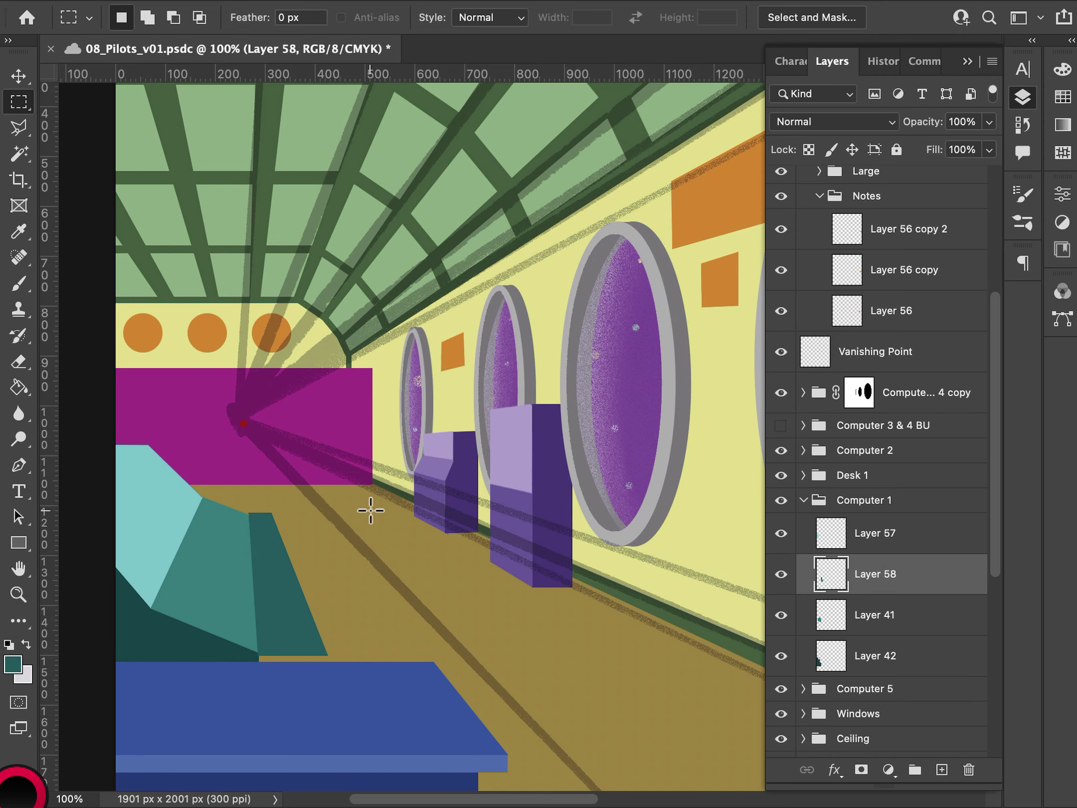
# - Trim thin strips off the top and bottom edges of the dark teal panel on Layer 58
pyautogui.moveTo(370, 488)
pyautogui.mouseDown()
pyautogui.moveTo(237, 494)
pyautogui.moveTo(188, 513)
pyautogui.moveTo(371, 513)
pyautogui.mouseUp()
pyautogui.hotkey('ctrl', 'd')
pyautogui.moveTo(234, 701); pyautogui.dragTo(178, 654)
pyautogui.click(402, 654)
pyautogui.click(187, 676)
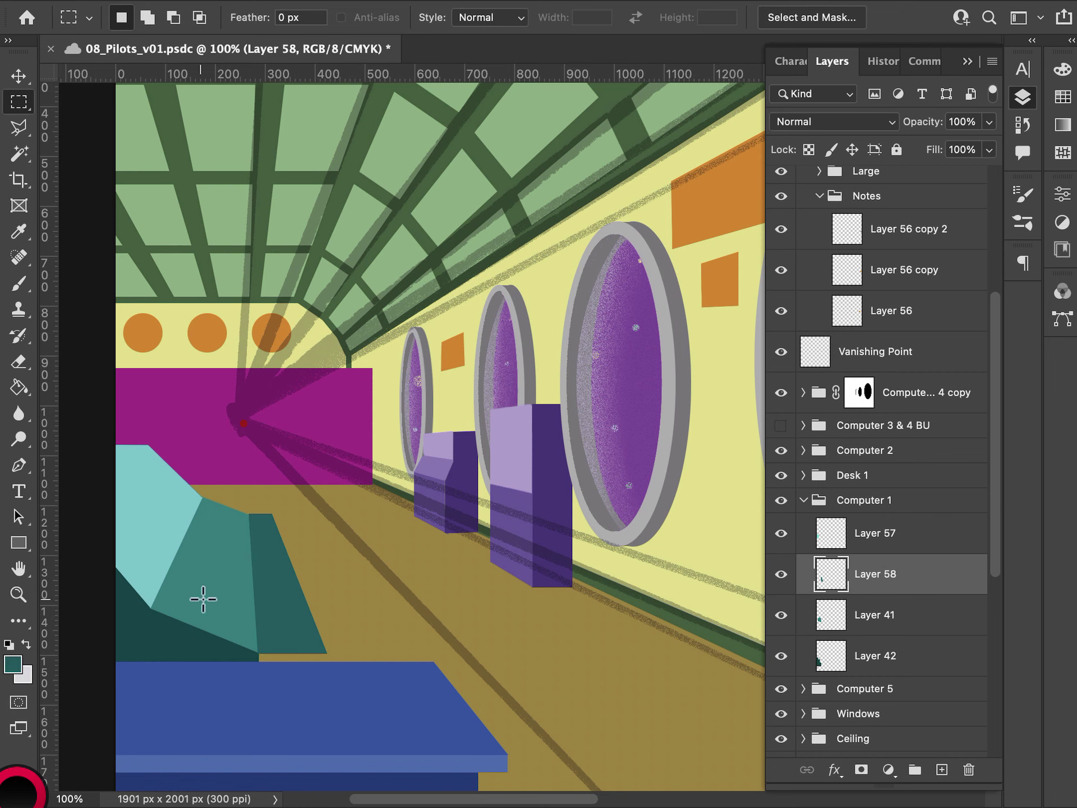
# - Extend the darkest teal base on Layer 42 beneath the new panel, filling a rectangle with the base's sampled color, and deselect
pyautogui.click(844, 669)
pyautogui.click(781, 658)
pyautogui.click(782, 659)
pyautogui.press('super+equal')
pyautogui.press('super+equal')
pyautogui.moveTo(360, 524); pyautogui.dragTo(507, 308)
pyautogui.moveTo(360, 524); pyautogui.dragTo(359, 525)
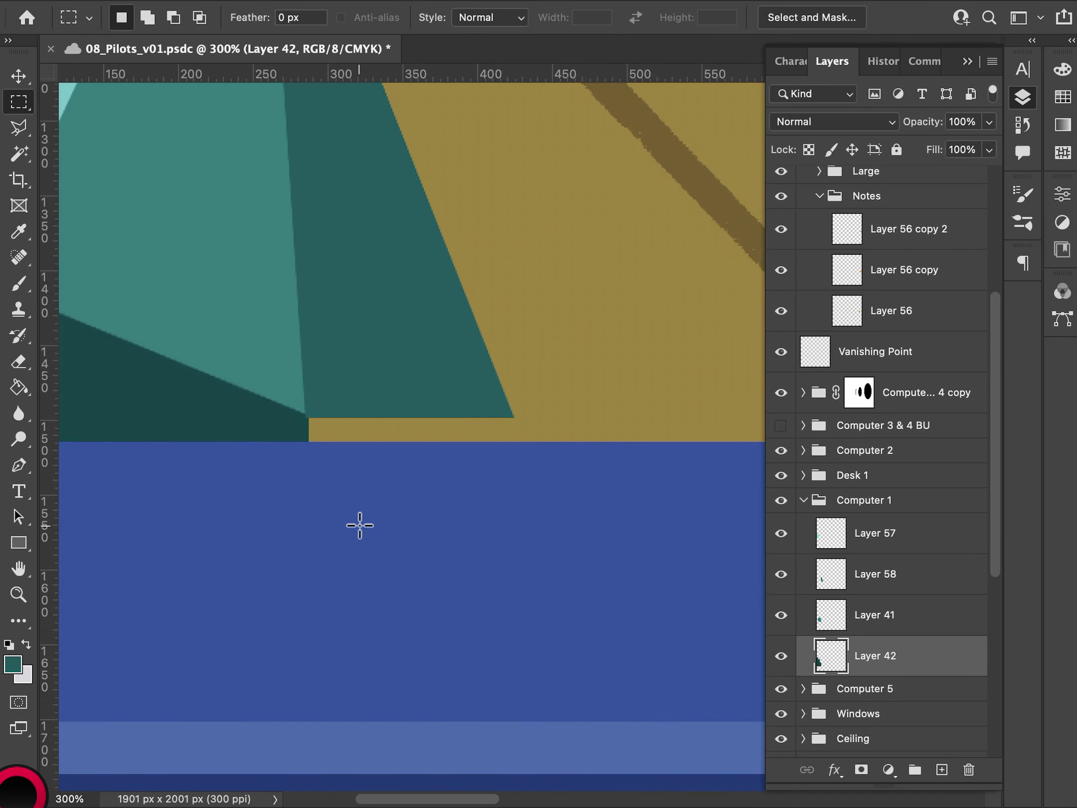
pyautogui.moveTo(180, 389); pyautogui.dragTo(512, 620)
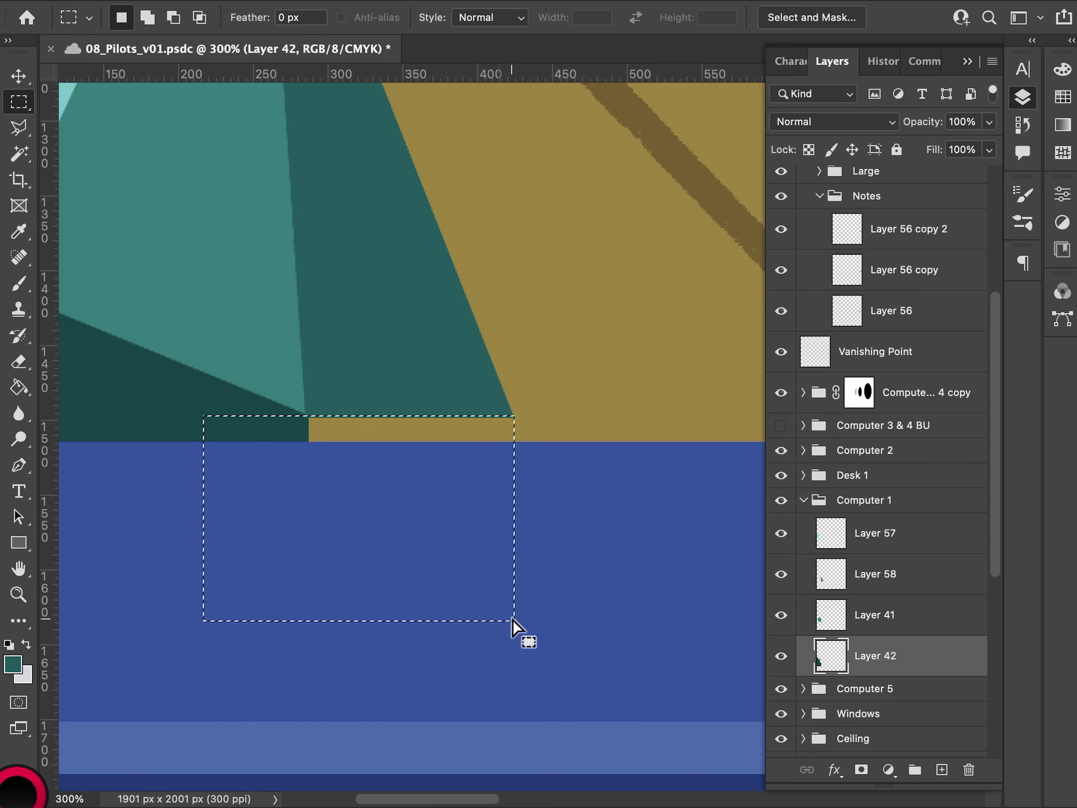
pyautogui.press('i')
pyautogui.hotkey('alt', 'BackSpace')
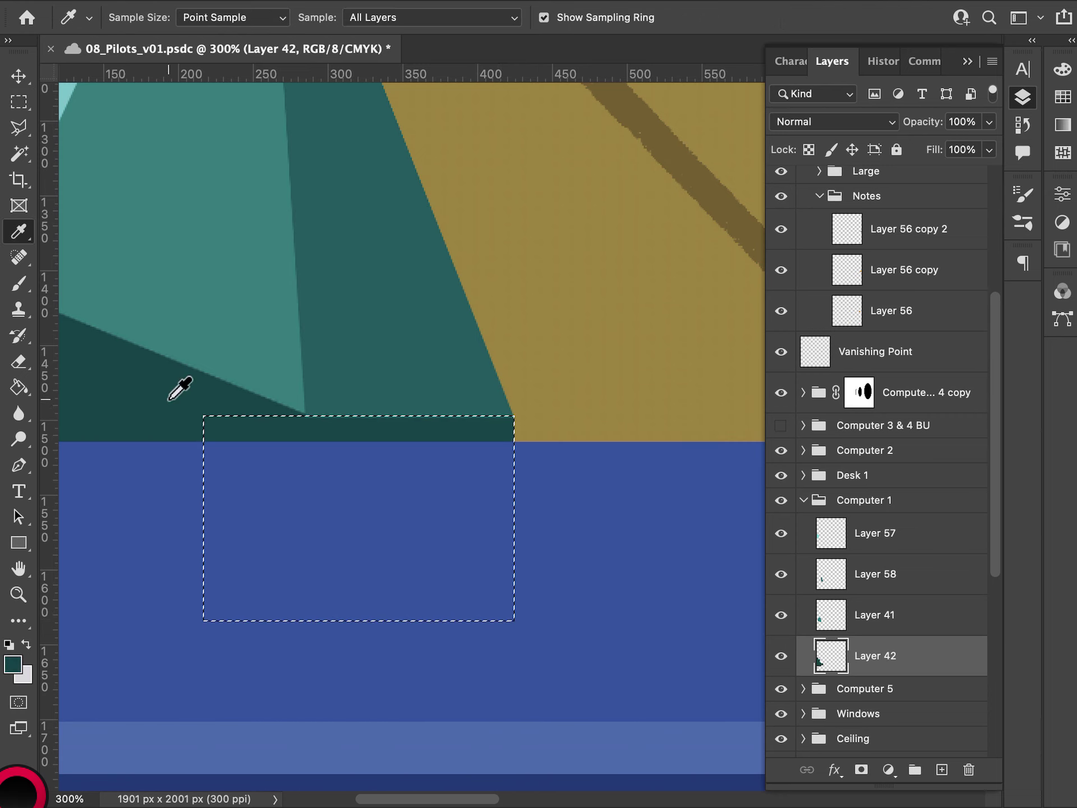
pyautogui.press('m')
pyautogui.click(355, 221)
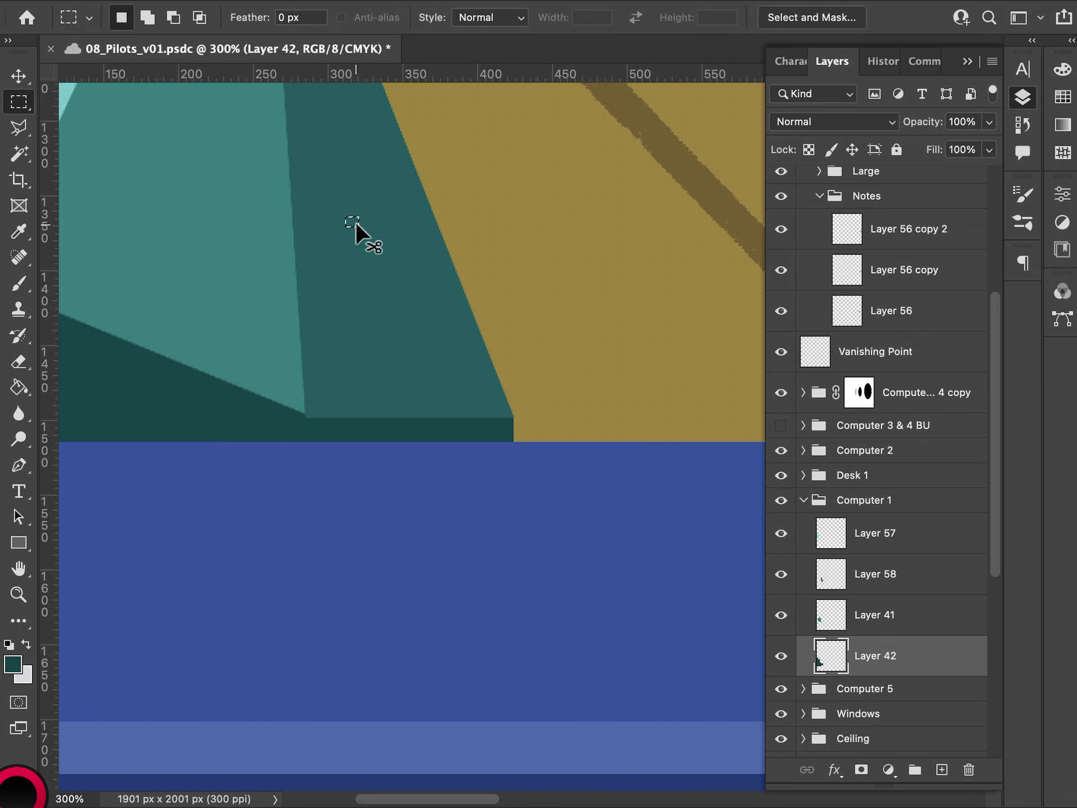
# - Delete the hidden Computer 3 & 4 BU group after checking its visibility, and collapse the Computer 1 group
pyautogui.press('super+1')
pyautogui.press('super+minus')
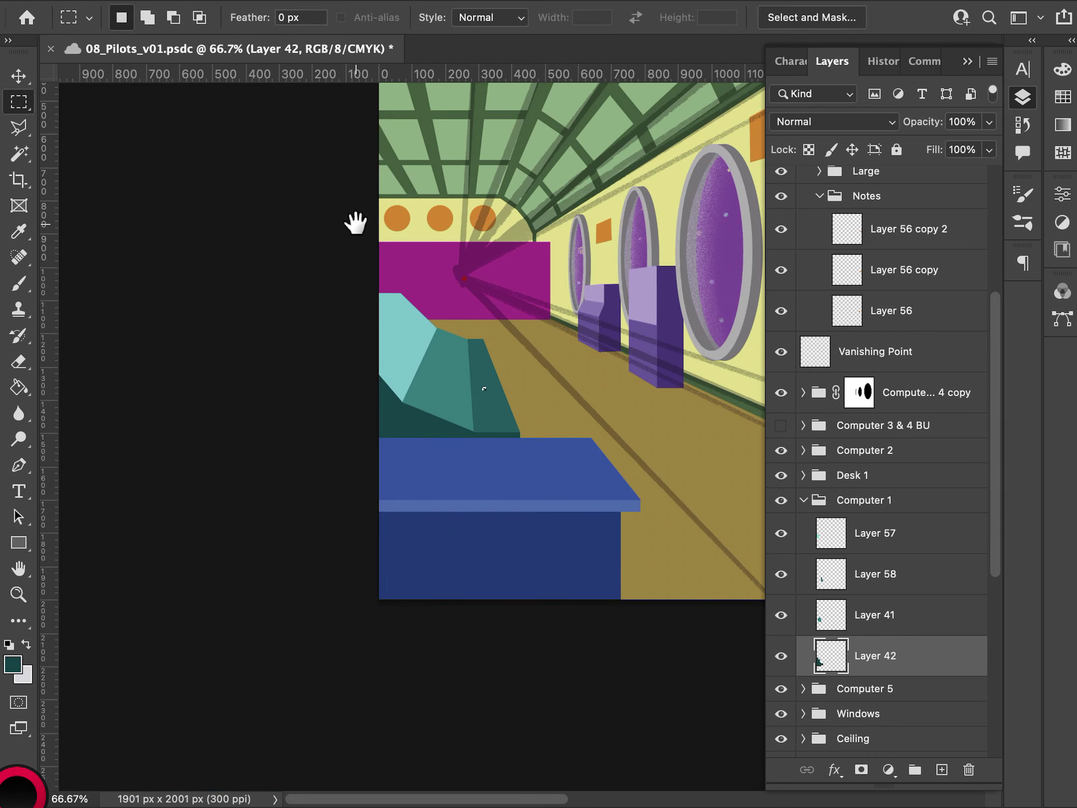
pyautogui.moveTo(635, 450); pyautogui.dragTo(443, 531)
pyautogui.hscroll(1, 443, 530)
pyautogui.scroll(1, 443, 530)
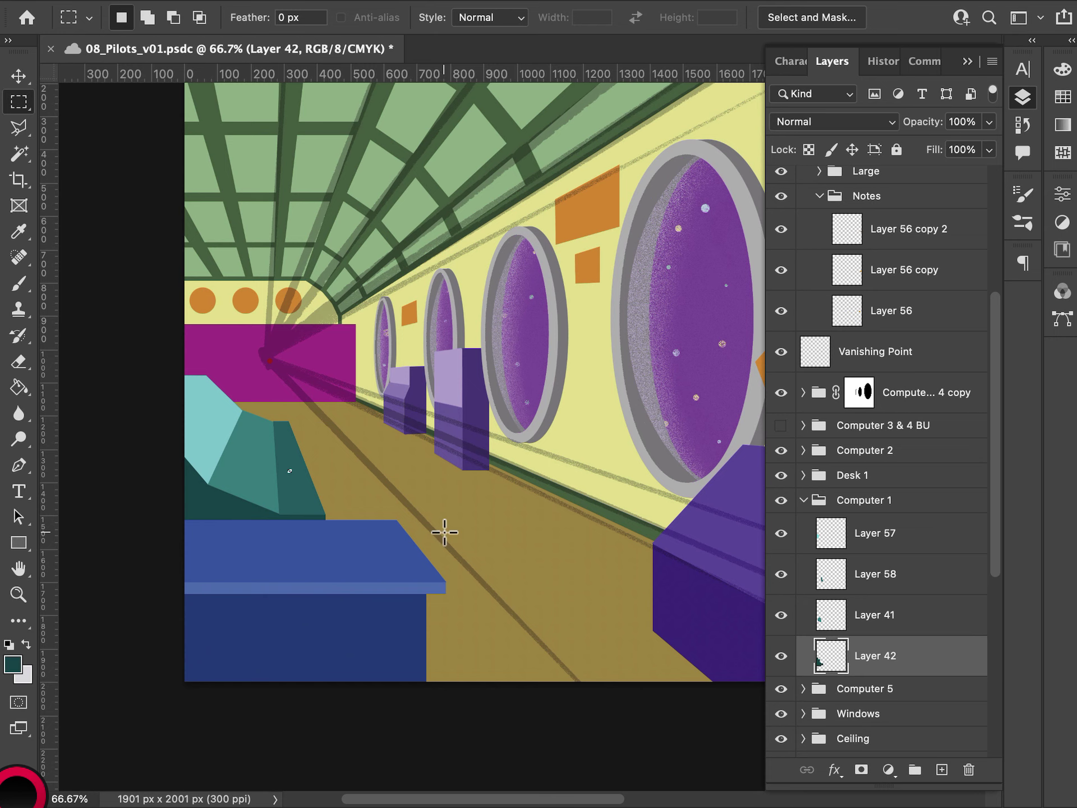
pyautogui.click(780, 426)
pyautogui.click(780, 426)
pyautogui.click(780, 425)
pyautogui.click(780, 425)
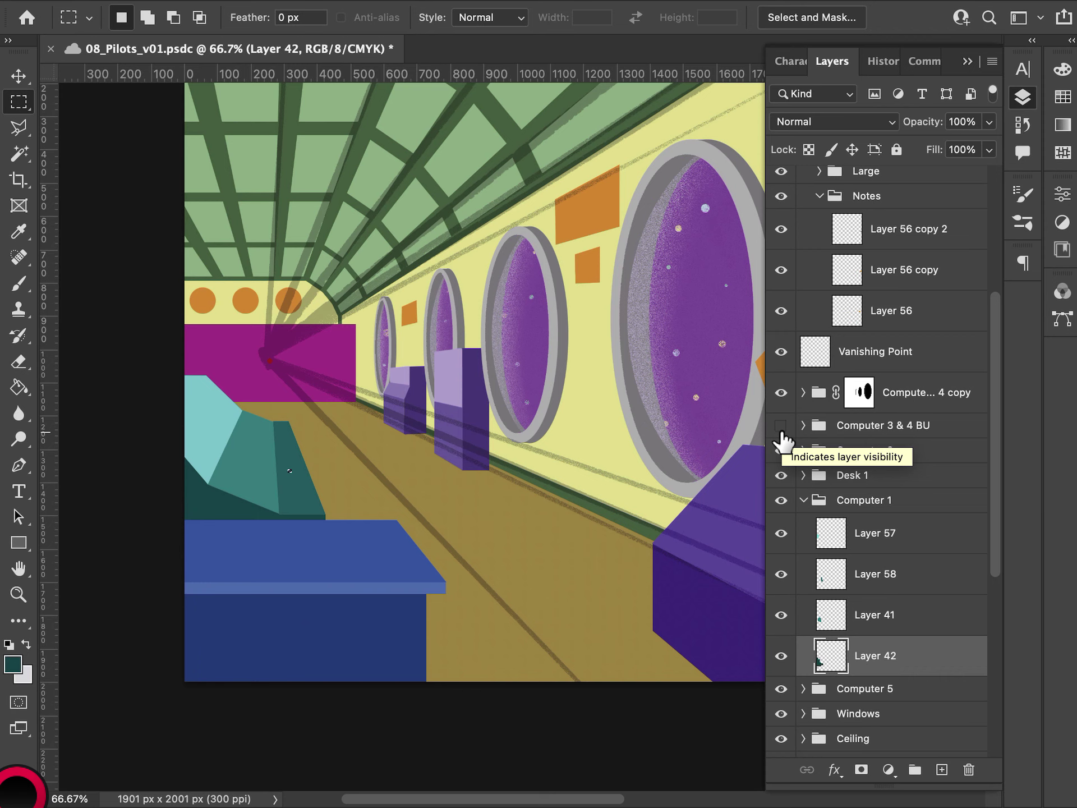
pyautogui.click(926, 399)
pyautogui.moveTo(918, 427); pyautogui.dragTo(917, 407)
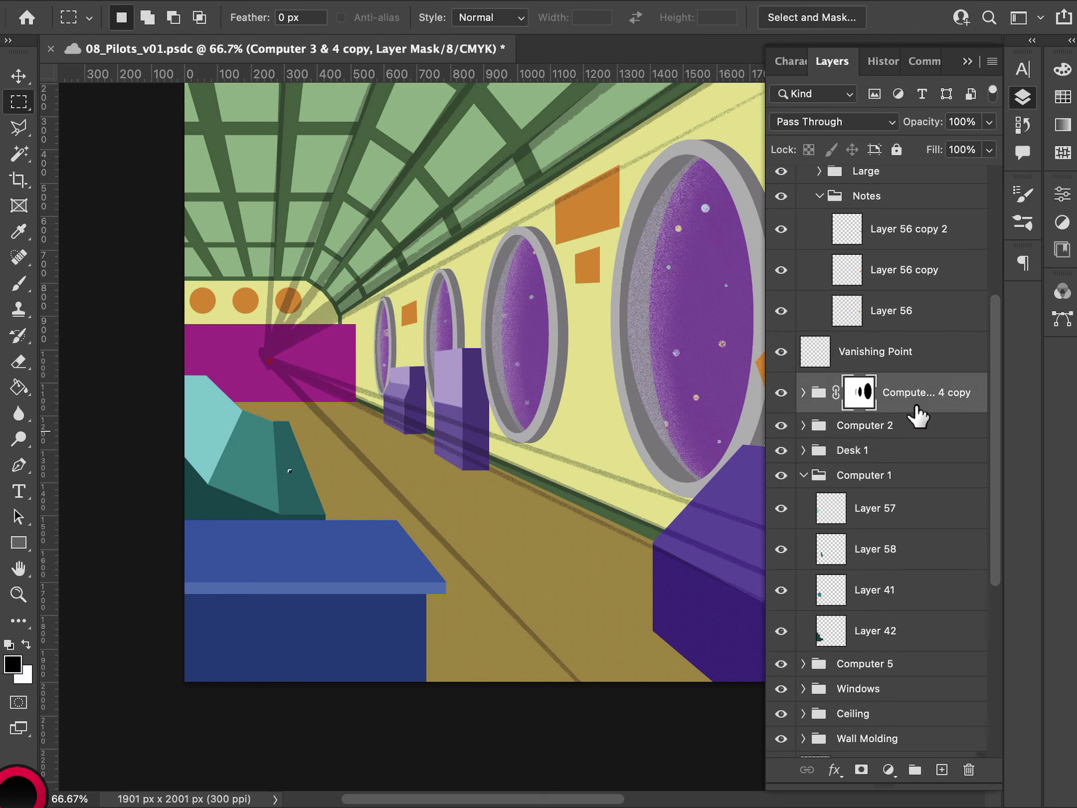
pyautogui.click(803, 475)
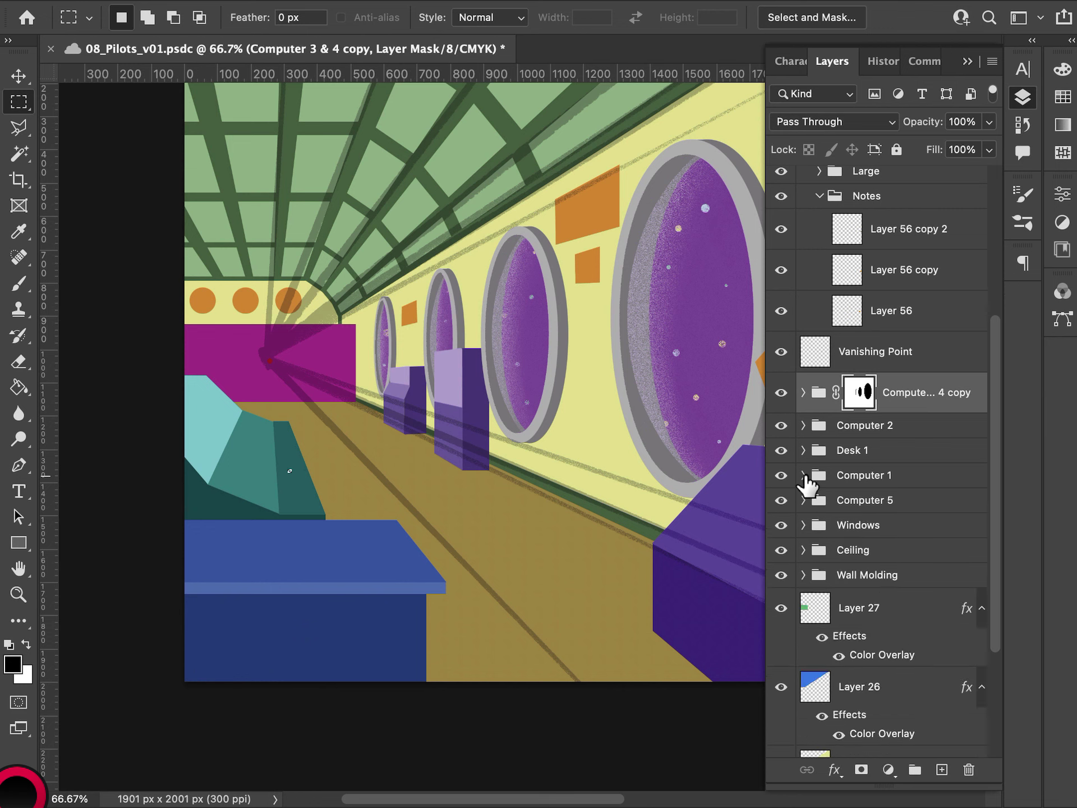
# - Gather all layers and groups from Computer 3 & 4 copy down to Layer 1 into one new group
pyautogui.scroll(-2, 804, 478)
pyautogui.scroll(-1, 805, 477)
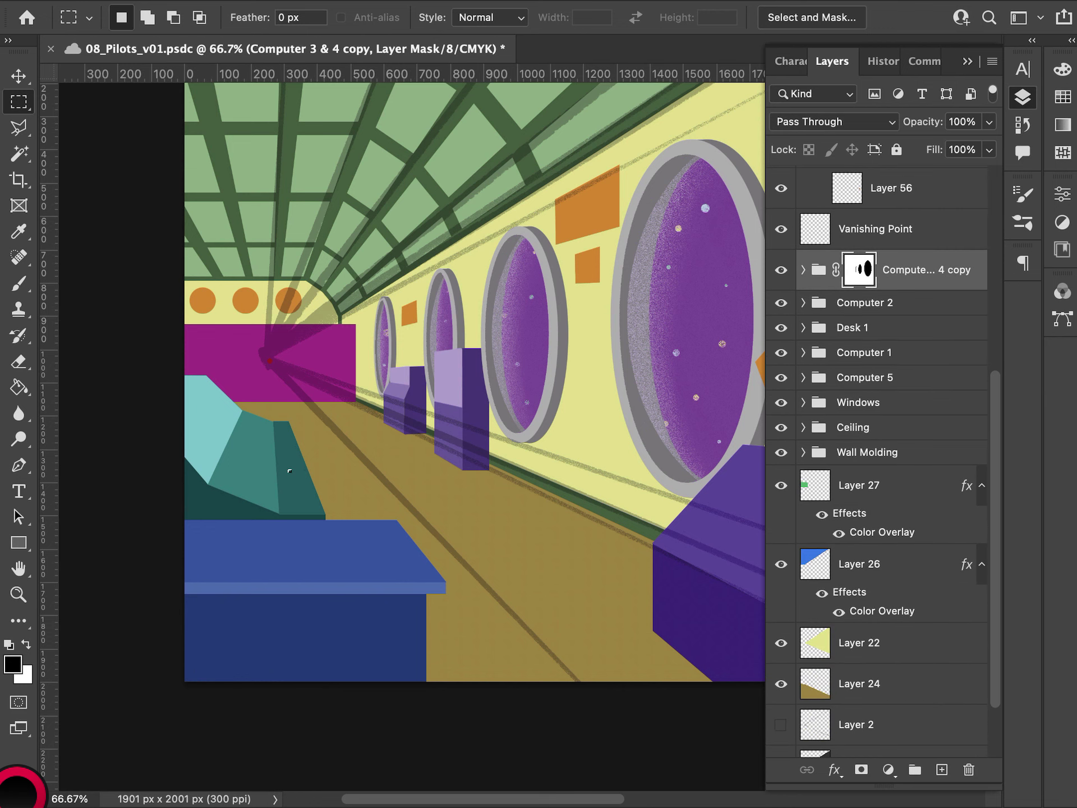
pyautogui.scroll(-1, 994, 620)
pyautogui.click(780, 445)
pyautogui.click(780, 445)
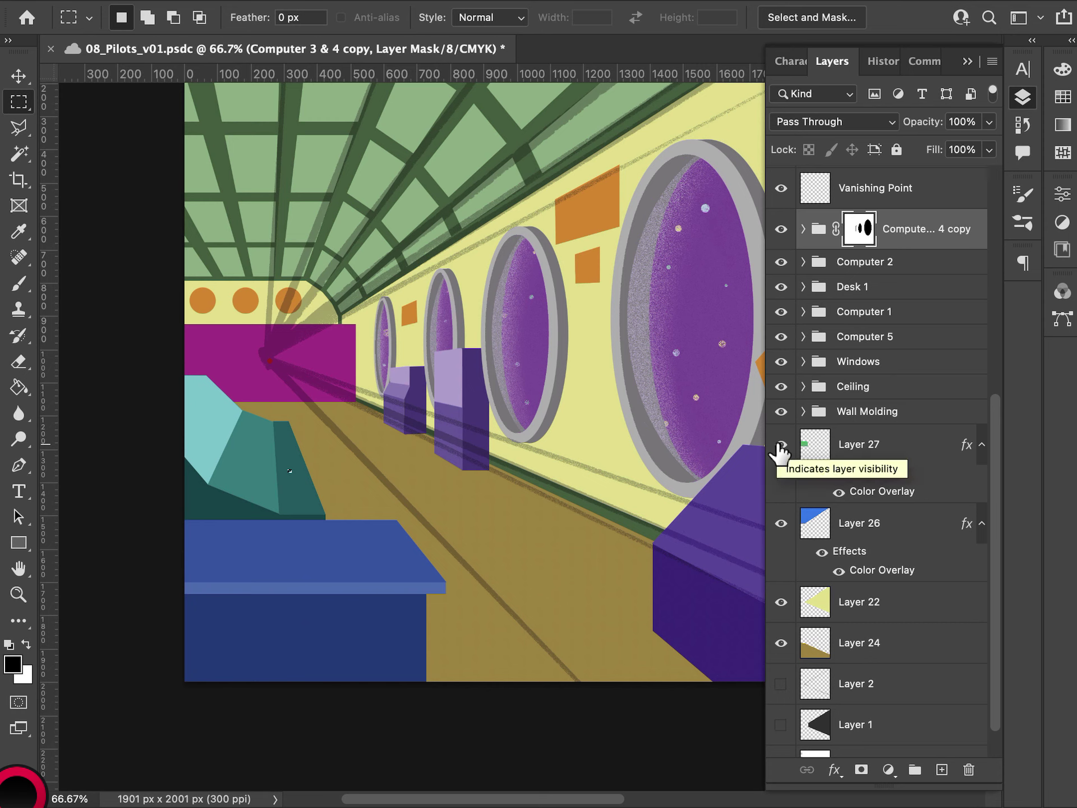
pyautogui.scroll(-1, 780, 449)
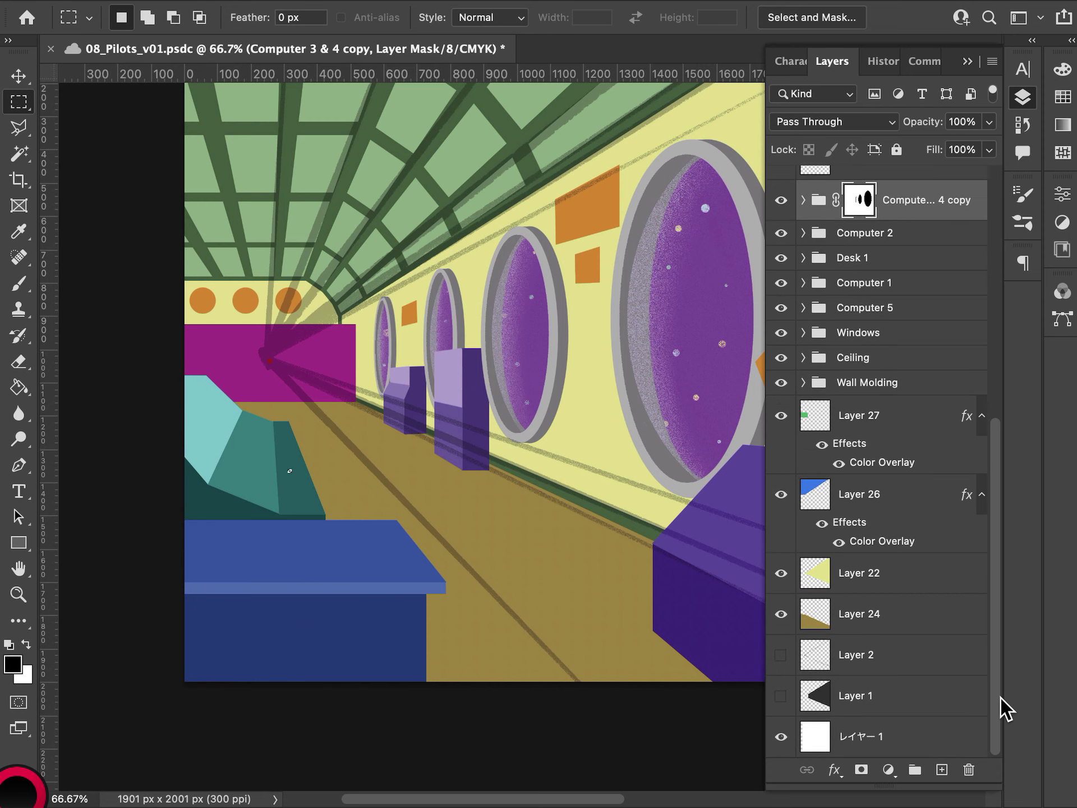
pyautogui.keyDown('shift'); pyautogui.click(890, 704); pyautogui.keyUp('shift')
pyautogui.click(913, 771)
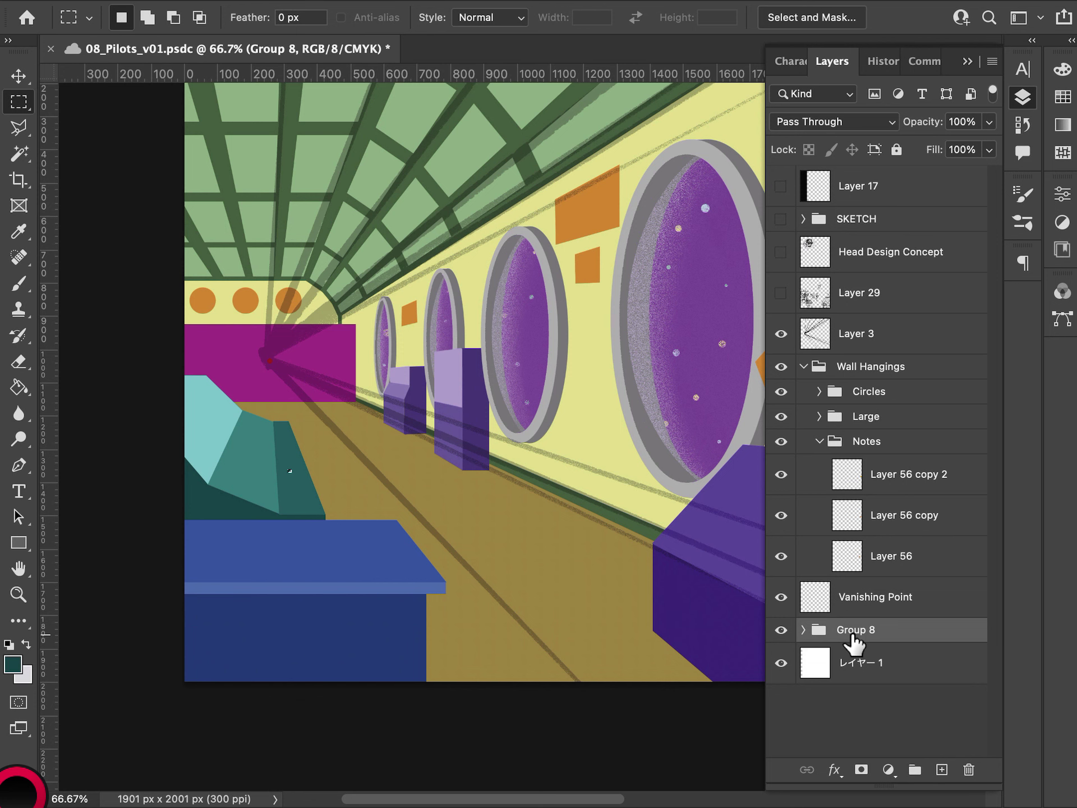
# - Check the new layer group's visibility and rename it "Walls & ceiling"
pyautogui.keyDown('alt'); pyautogui.click(780, 631); pyautogui.keyUp('alt')
pyautogui.keyDown('alt'); pyautogui.click(780, 630); pyautogui.keyUp('alt')
pyautogui.doubleClick(854, 629)
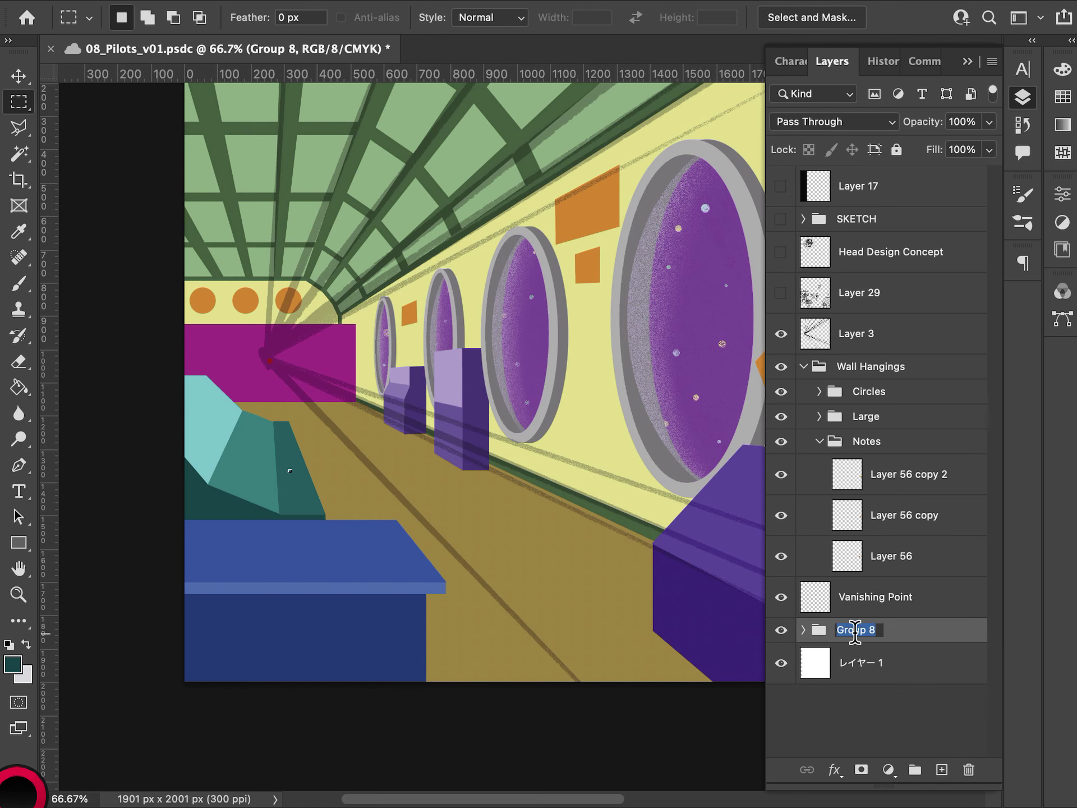
pyautogui.write('Walls & ceiling')
pyautogui.press('Return')
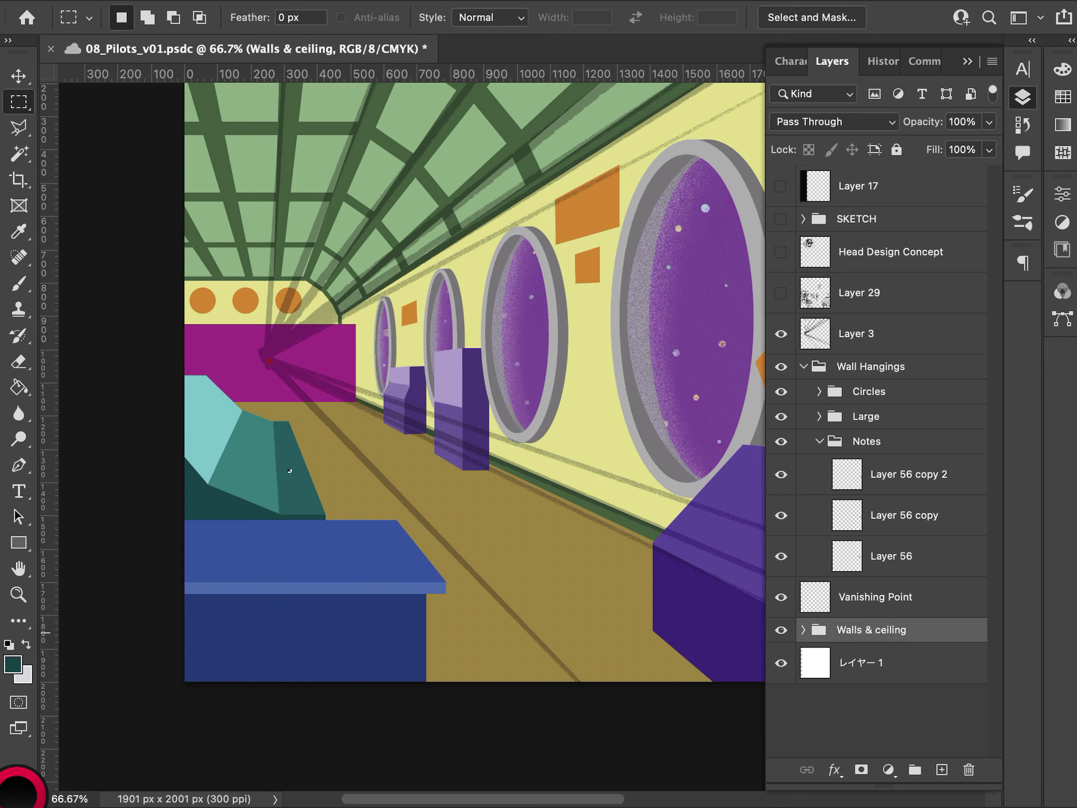
# - Check the hidden Head Design Concept, SKETCH and Layer 17 items, and gather Layer 17 and SKETCH into a new group
pyautogui.click(780, 252)
pyautogui.click(781, 251)
pyautogui.click(780, 220)
pyautogui.click(781, 219)
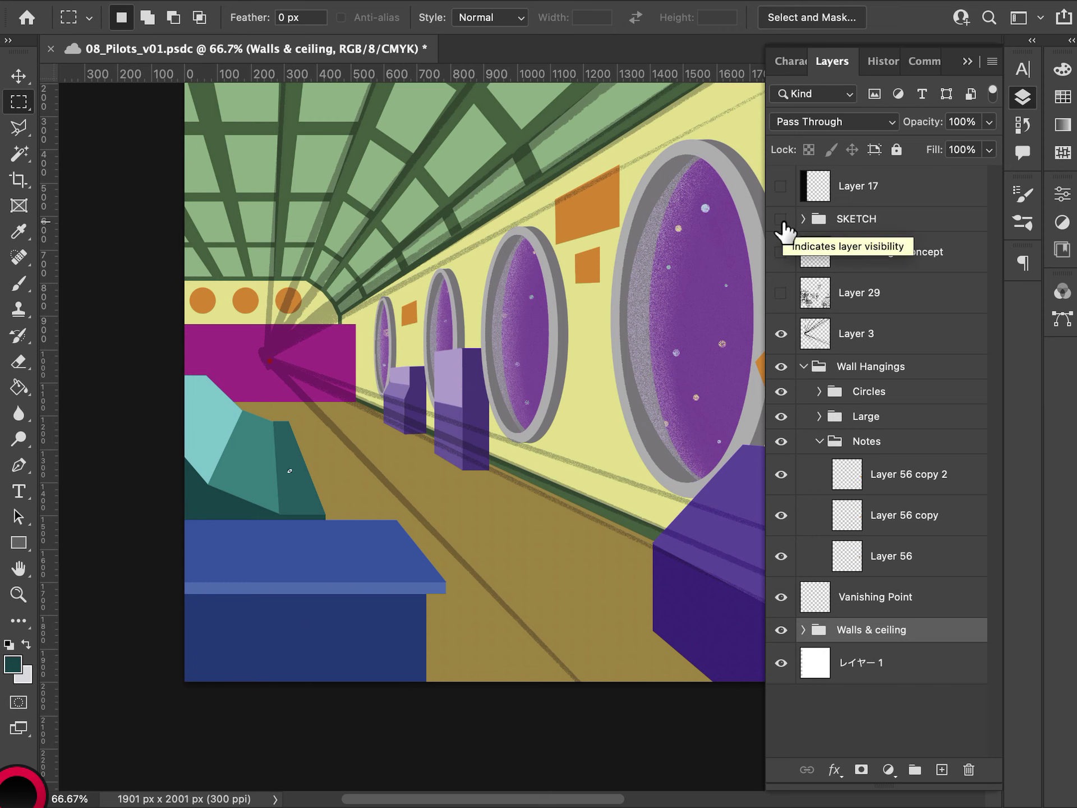
pyautogui.click(781, 187)
pyautogui.click(782, 189)
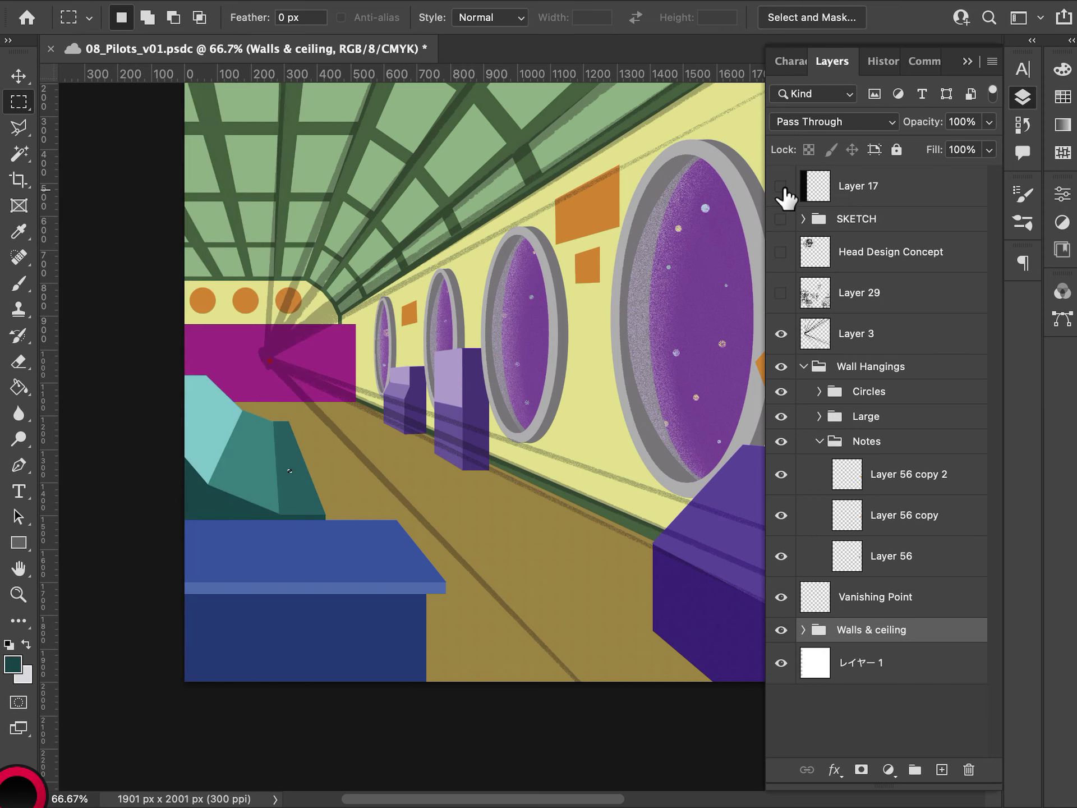
pyautogui.click(865, 220)
pyautogui.keyDown('shift'); pyautogui.click(866, 191); pyautogui.keyUp('shift')
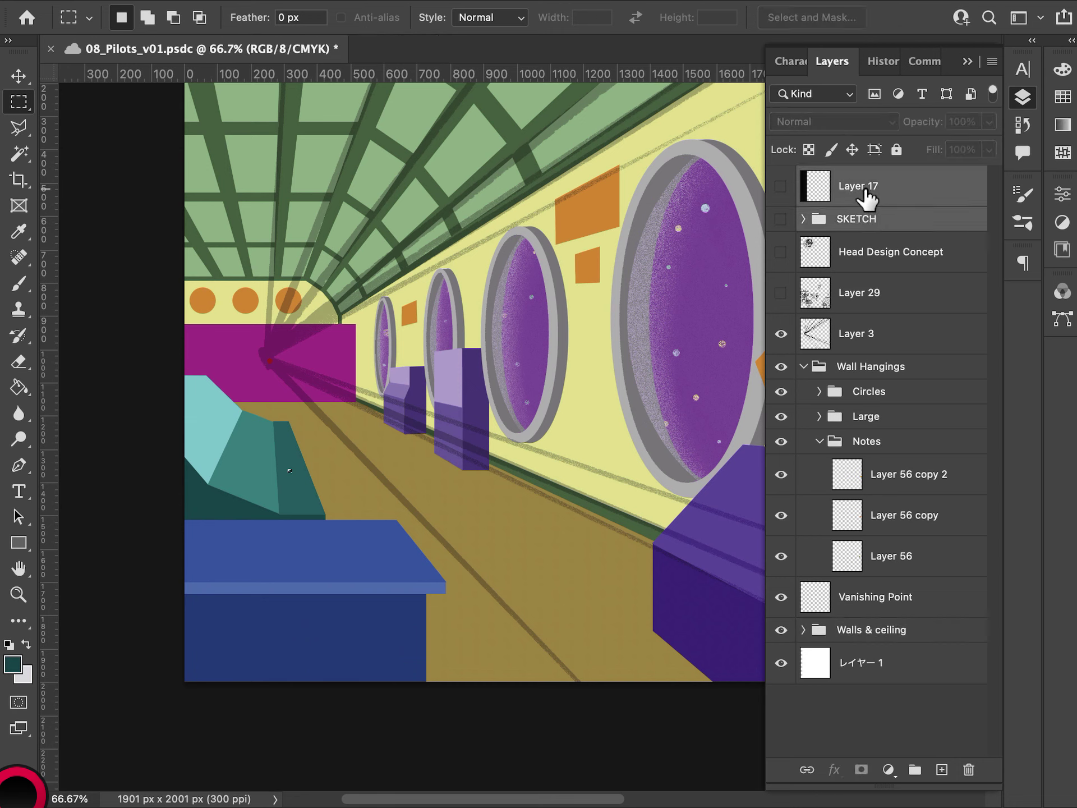
pyautogui.click(915, 770)
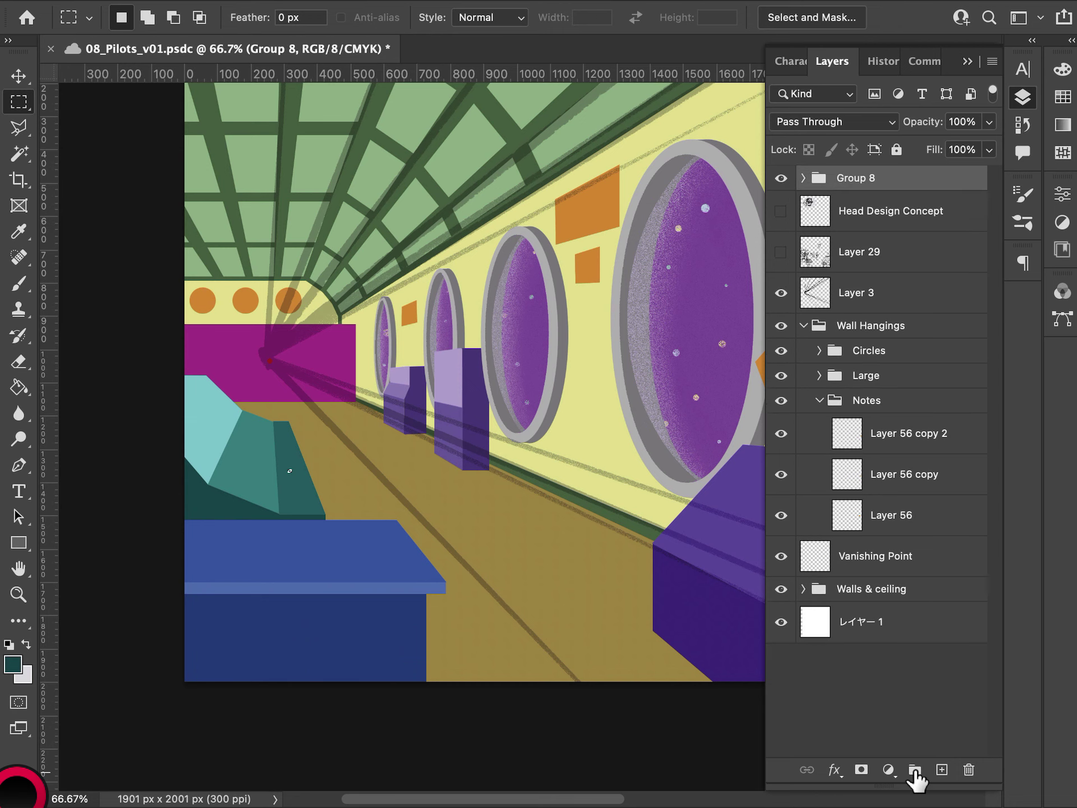
# - Rename the new group OBSOLETE and move the Head Design Concept layer into it
pyautogui.doubleClick(857, 181)
pyautogui.write('OBSOLETE')
pyautogui.press('Return')
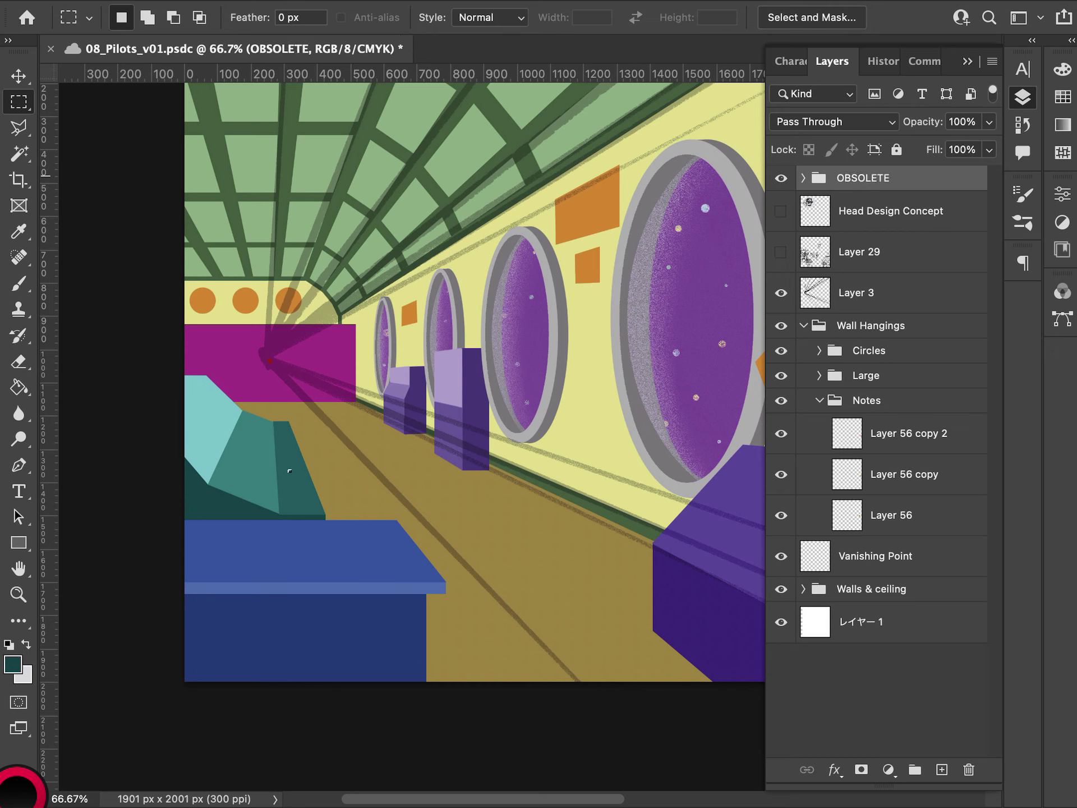
pyautogui.moveTo(830, 212); pyautogui.dragTo(824, 191)
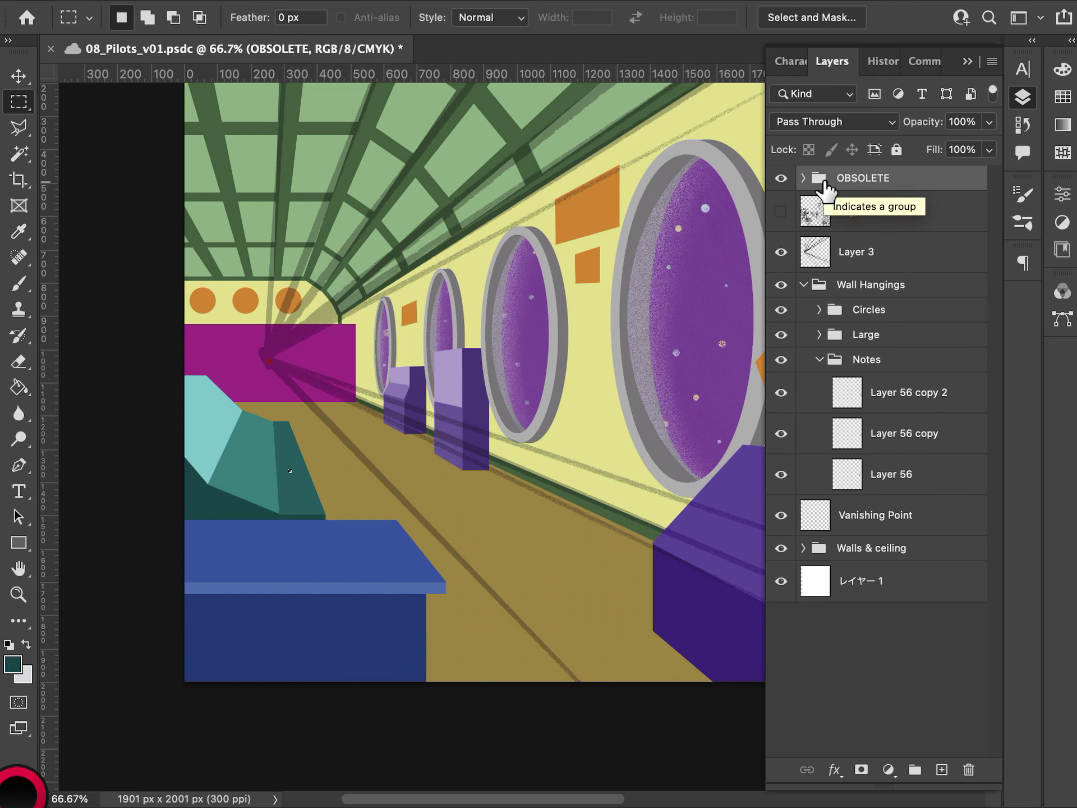
# - Show the sketch on Layer 29 over the scene and collapse the Notes group
pyautogui.click(872, 222)
pyautogui.click(780, 212)
pyautogui.click(780, 212)
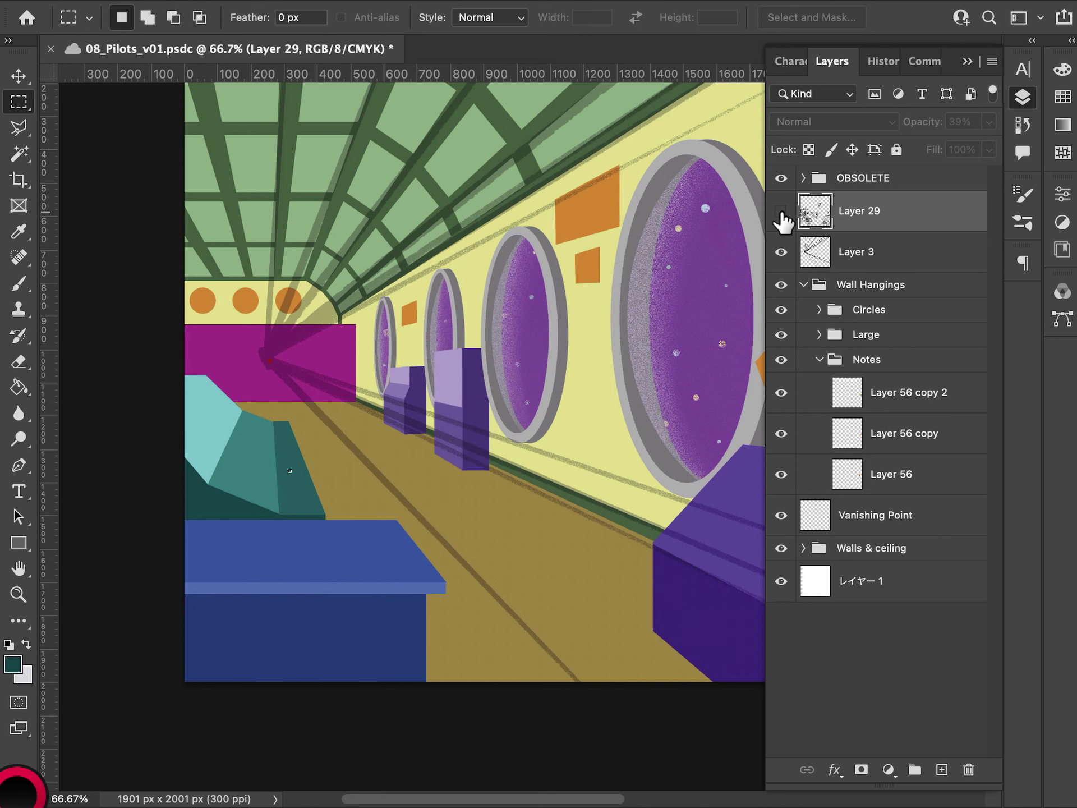
pyautogui.click(780, 212)
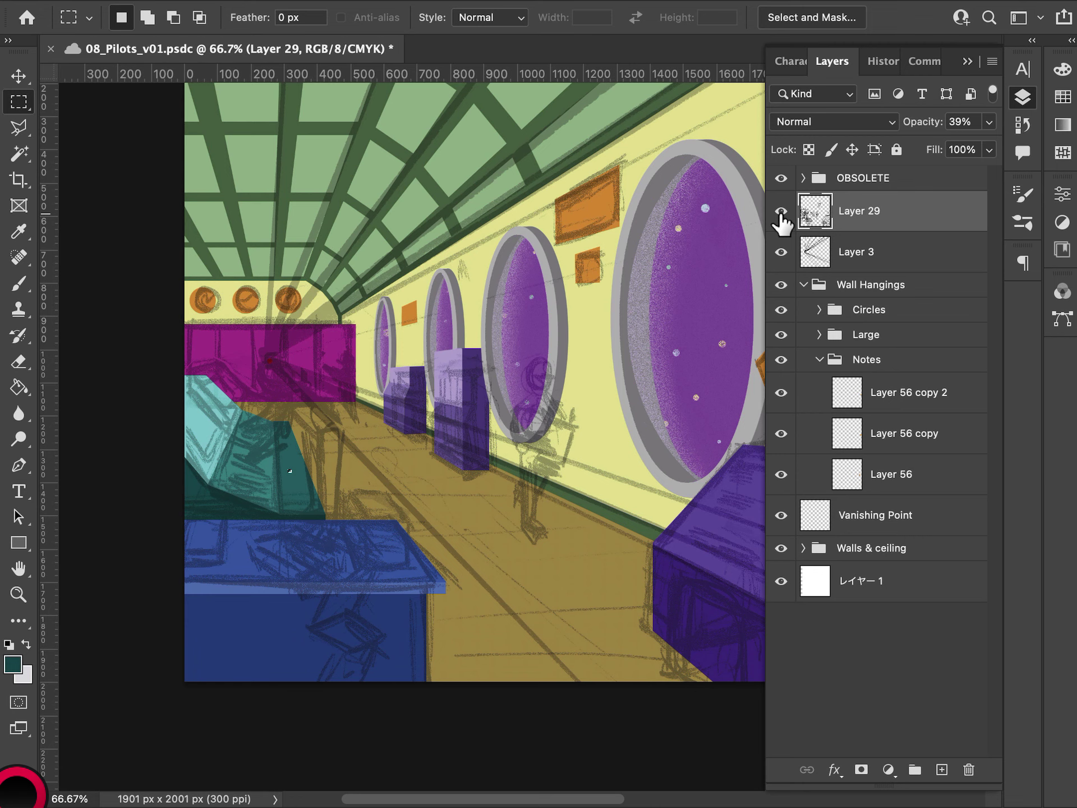
pyautogui.click(781, 211)
pyautogui.click(781, 211)
pyautogui.click(819, 360)
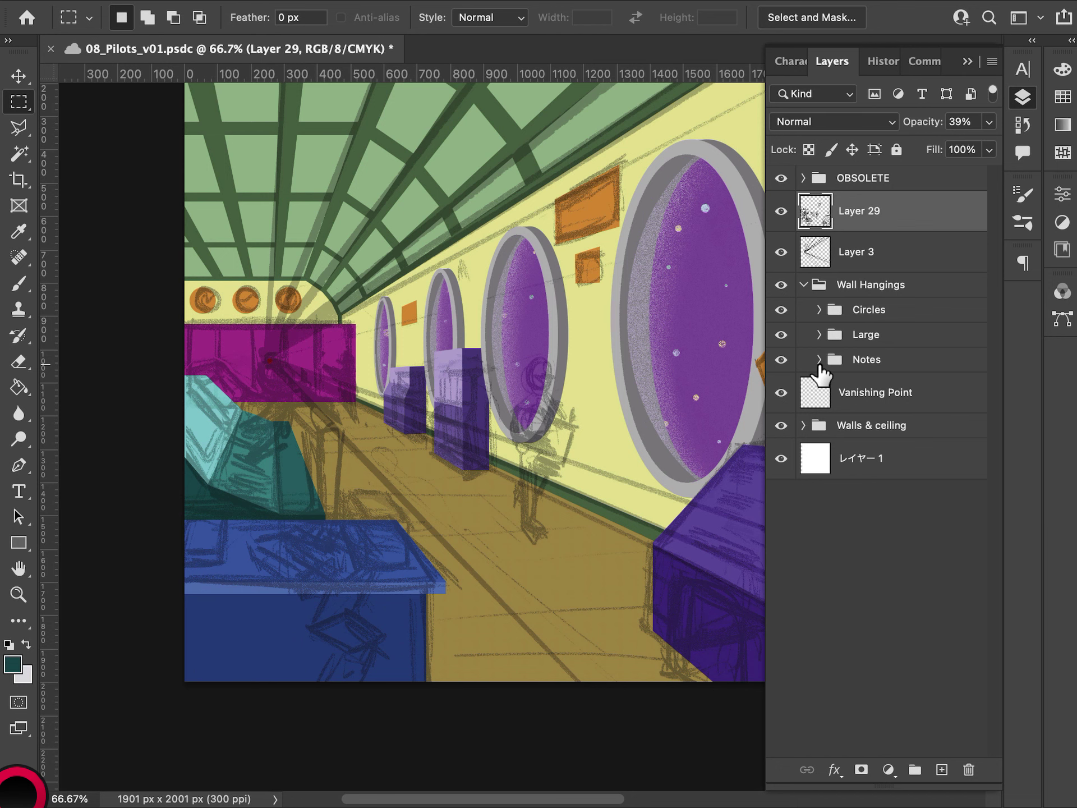
# - Move the groups from Computer 3 & 4 copy down to Wall Molding out of Walls & ceiling, placing them directly above it
pyautogui.click(781, 425)
pyautogui.click(781, 425)
pyautogui.click(803, 425)
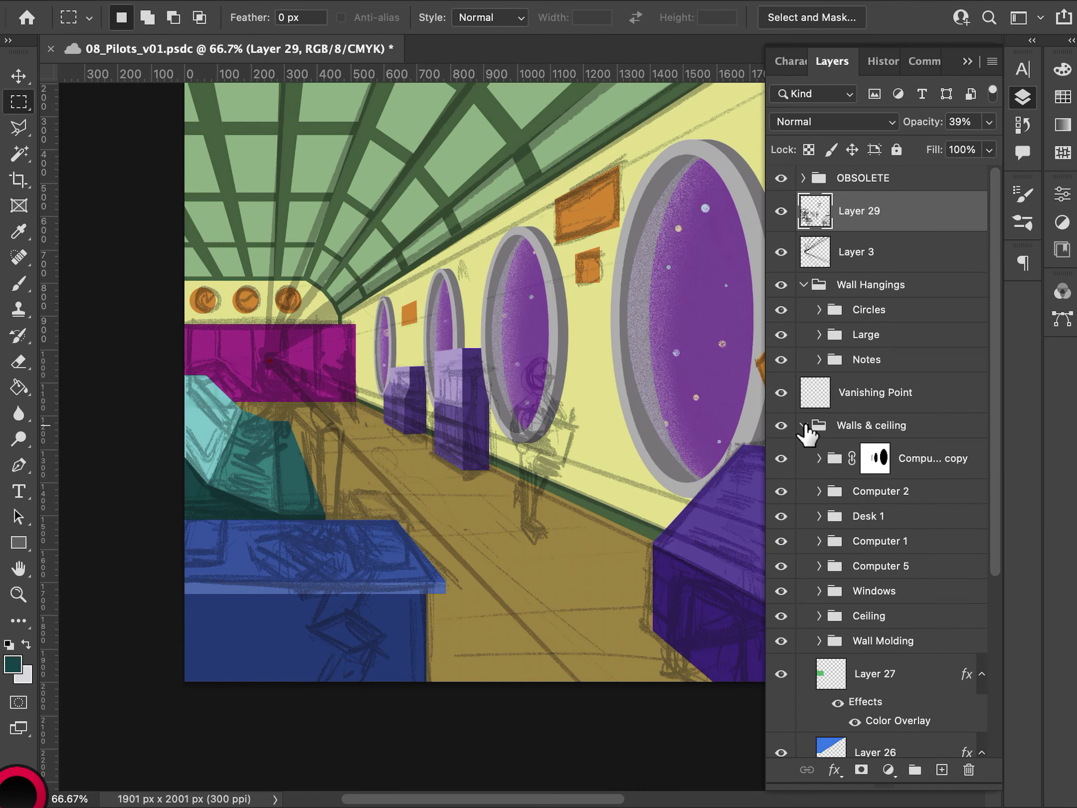
pyautogui.click(885, 643)
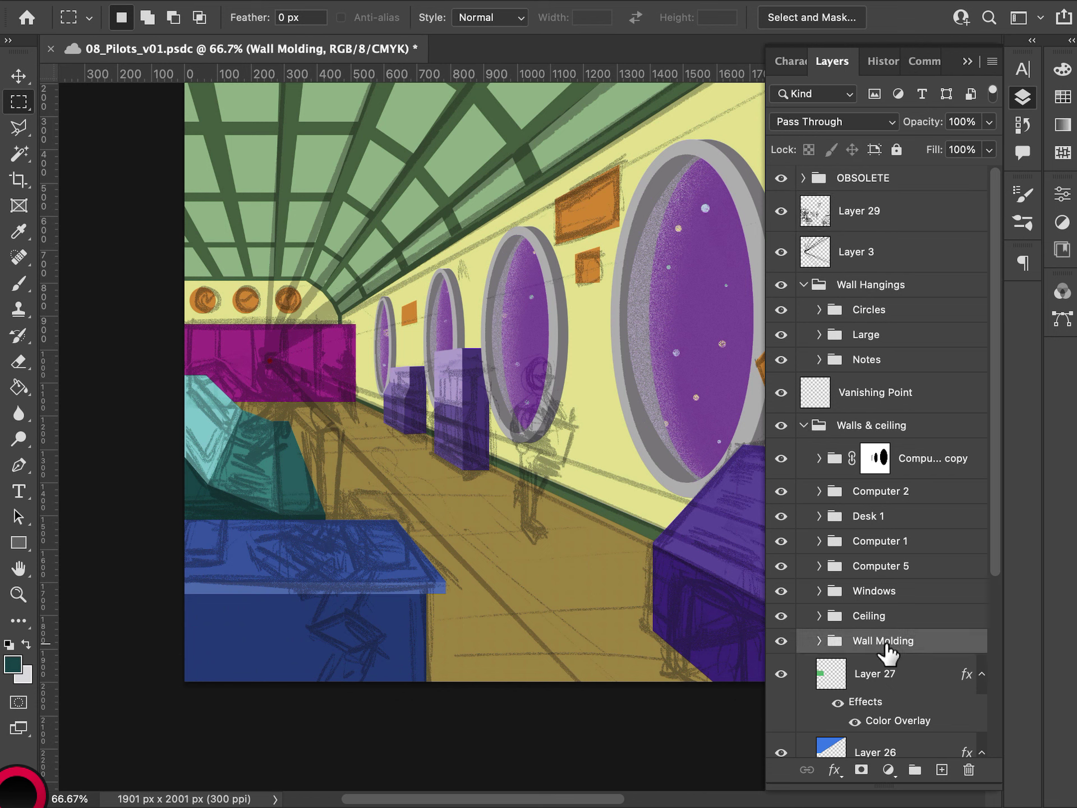
pyautogui.doubleClick(875, 425)
pyautogui.click(863, 458)
pyautogui.click(846, 458)
pyautogui.keyDown('shift'); pyautogui.click(878, 644); pyautogui.keyUp('shift')
pyautogui.moveTo(877, 648); pyautogui.dragTo(853, 424)
# - Check what remains in the Walls & ceiling group by toggling its visibility, and collapse the group
pyautogui.click(781, 642)
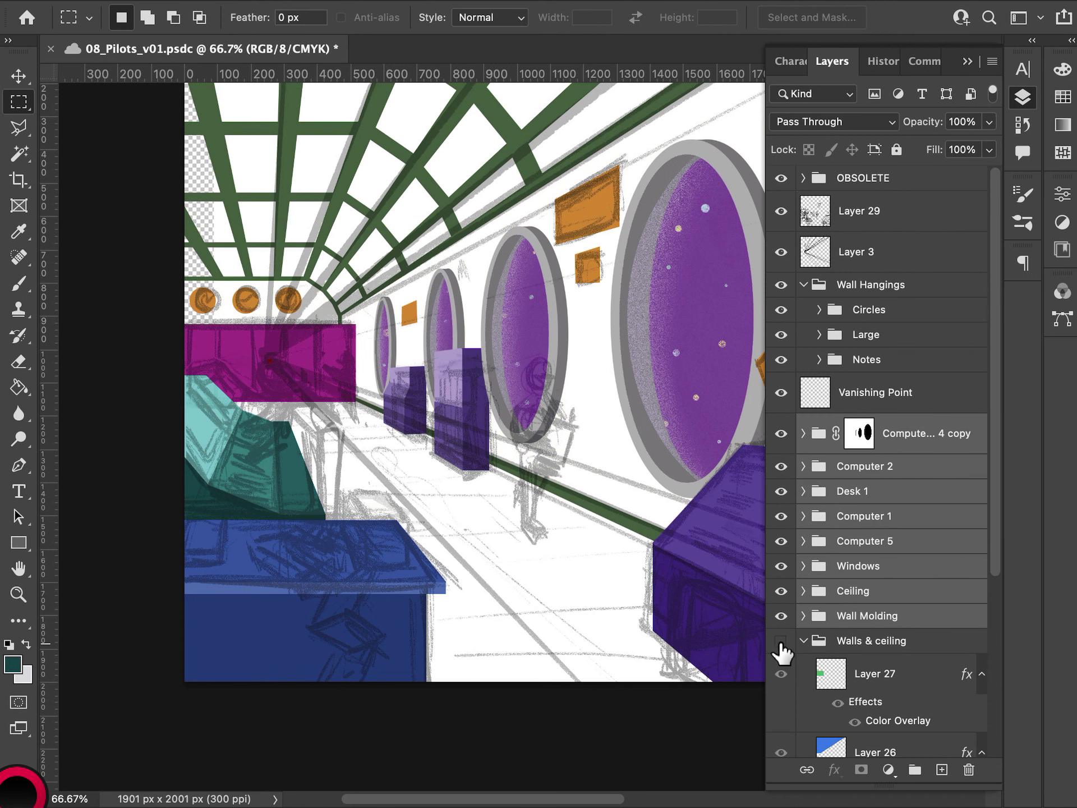
pyautogui.click(782, 644)
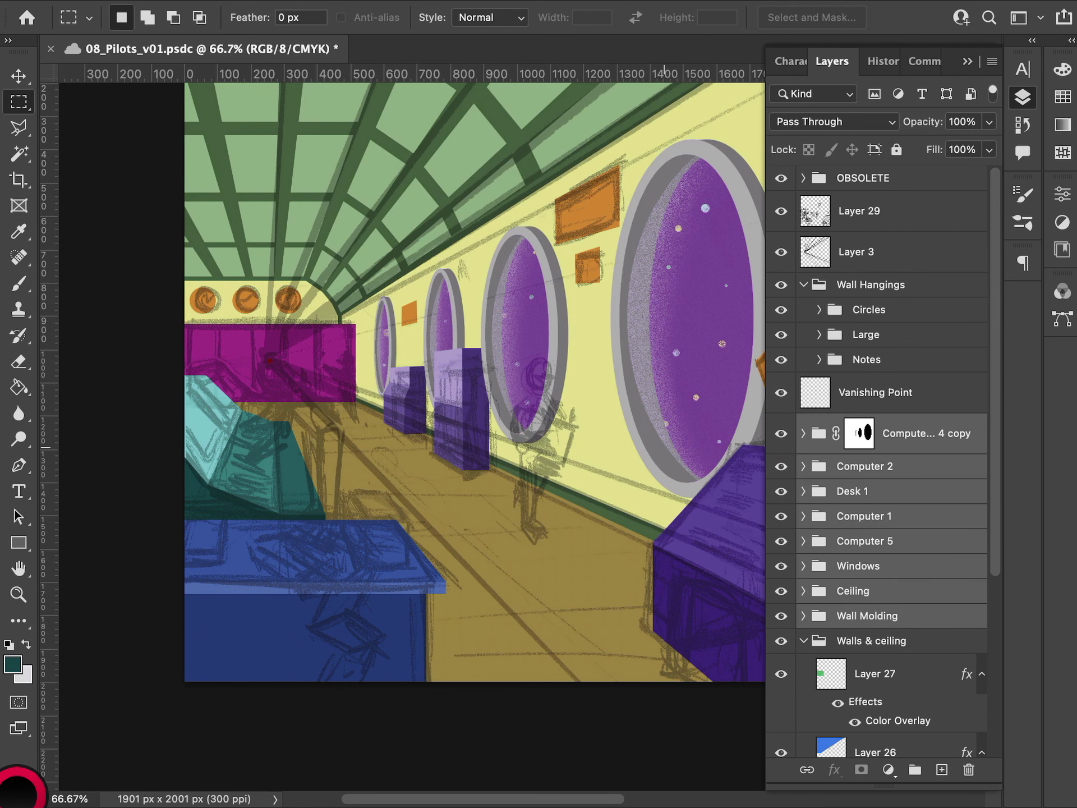
pyautogui.moveTo(665, 444); pyautogui.dragTo(631, 408)
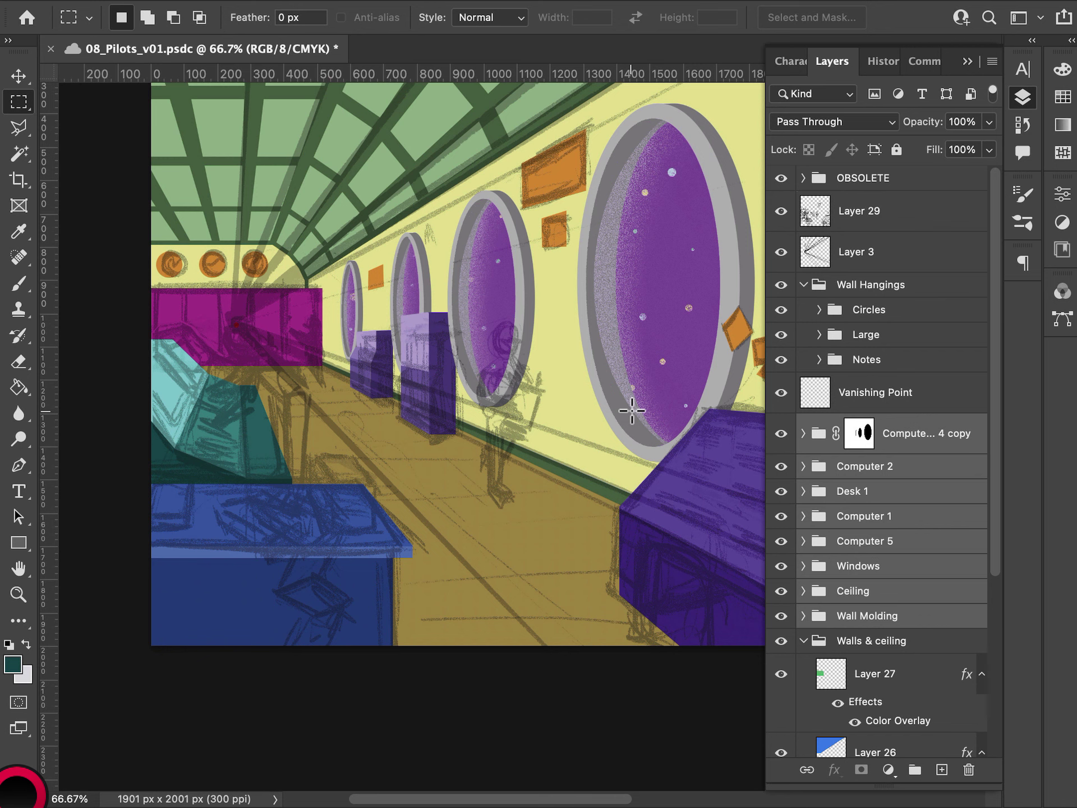
pyautogui.click(803, 641)
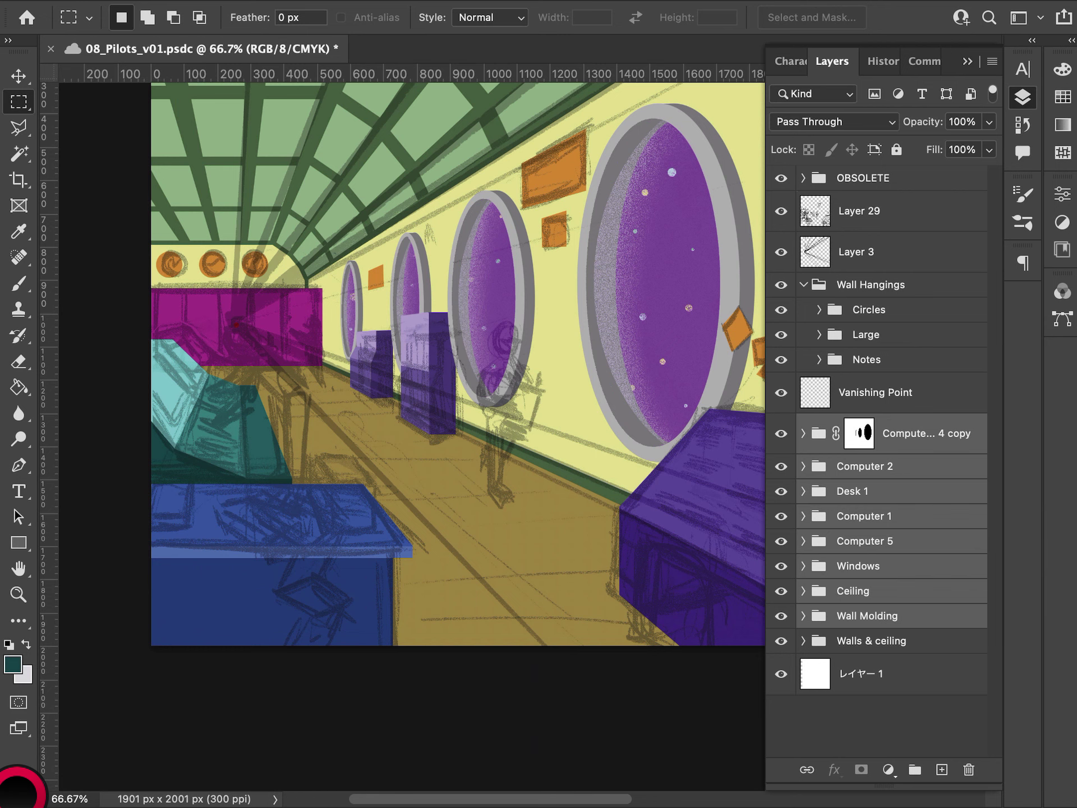
# - Save the document and keep the Layers panel shown
pyautogui.press('super+Tab')
pyautogui.press('super+Tab')
pyautogui.press('super+Tab')
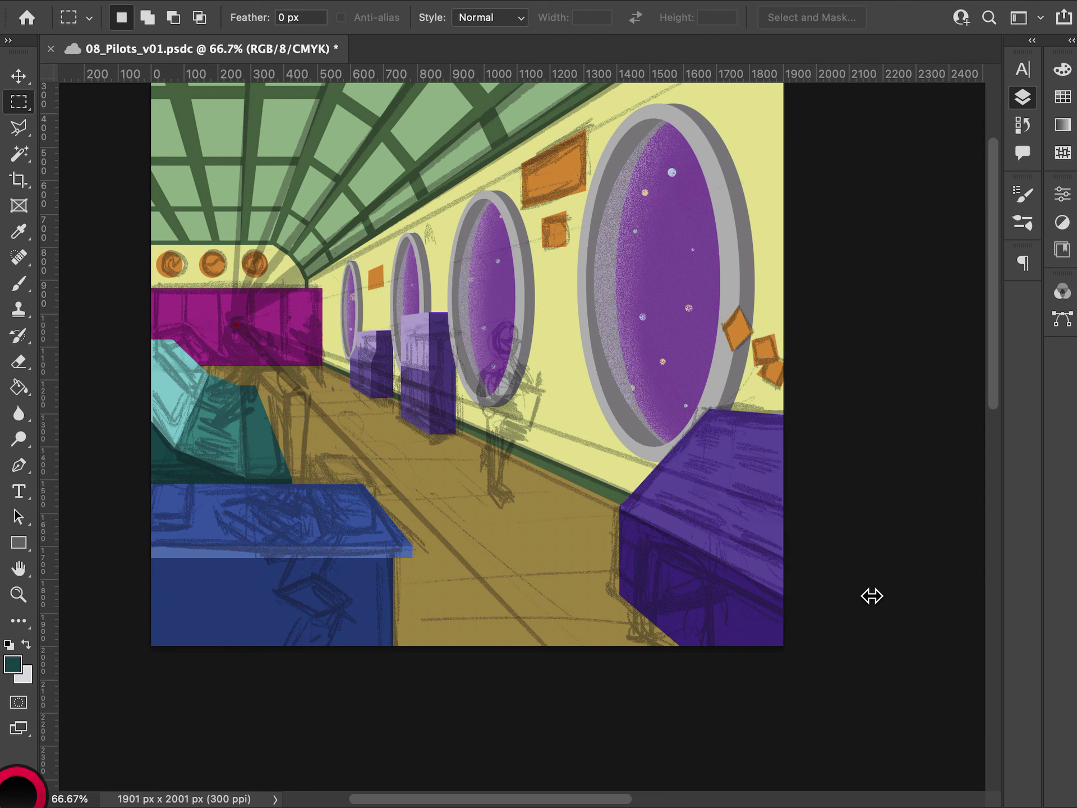
pyautogui.press('F7')
pyautogui.hotkey('ctrl', 's')
pyautogui.press('F7')
pyautogui.press('F7')
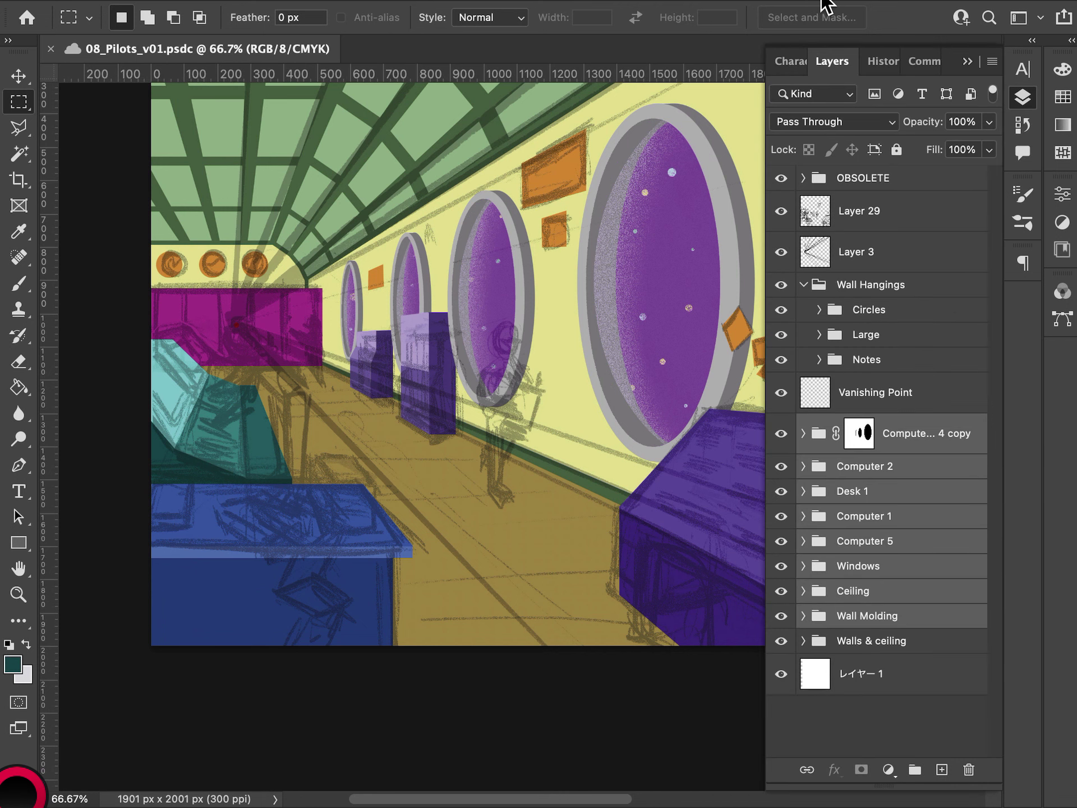
# - Create a new group above the Vanishing Point layer and add an empty layer inside it
pyautogui.click(924, 435)
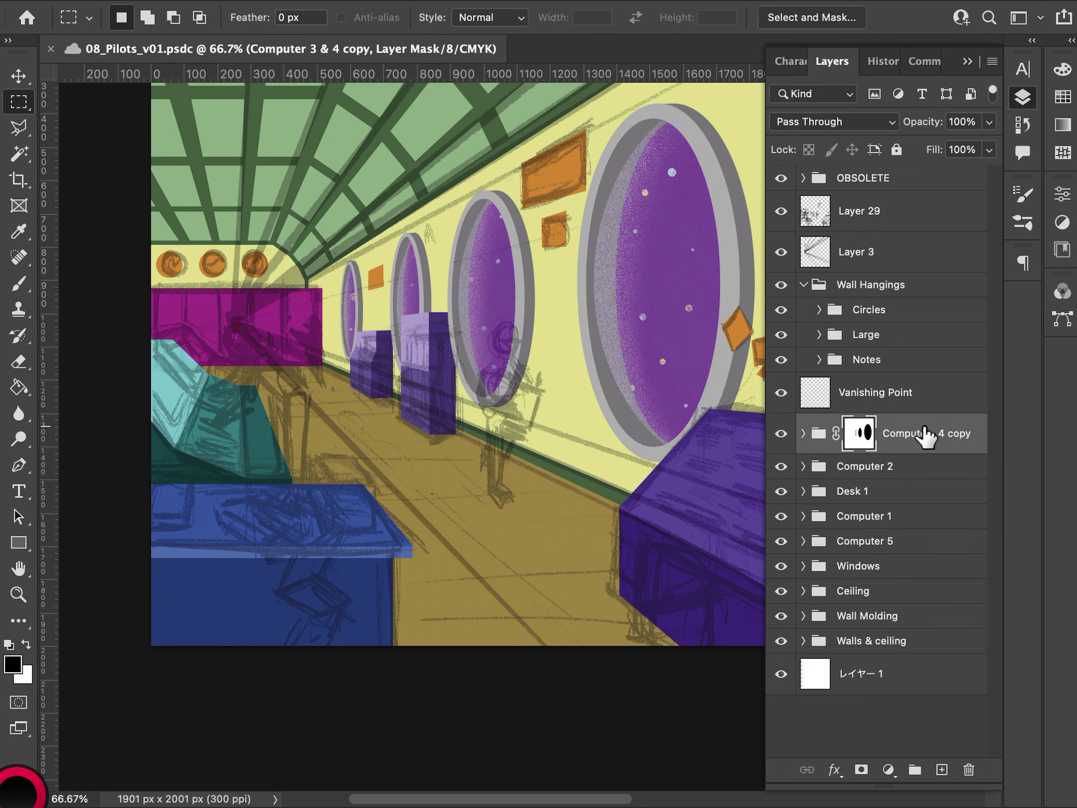
pyautogui.click(911, 416)
pyautogui.click(914, 769)
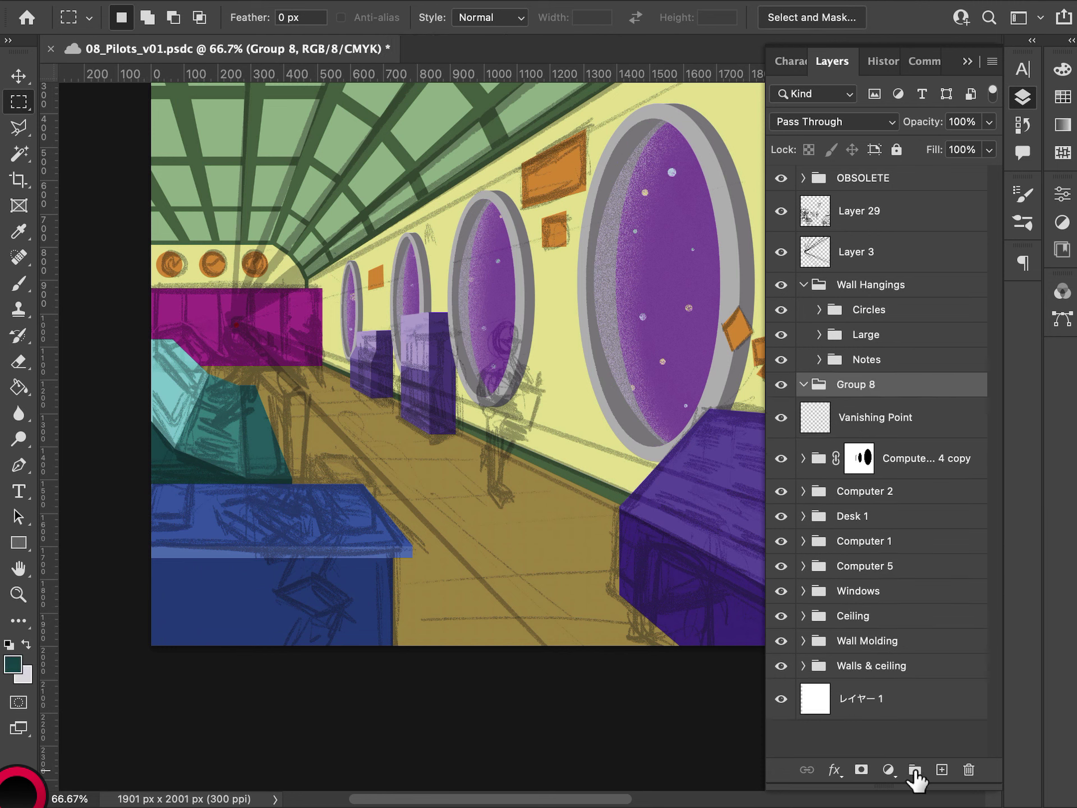
pyautogui.click(942, 769)
pyautogui.press('l')
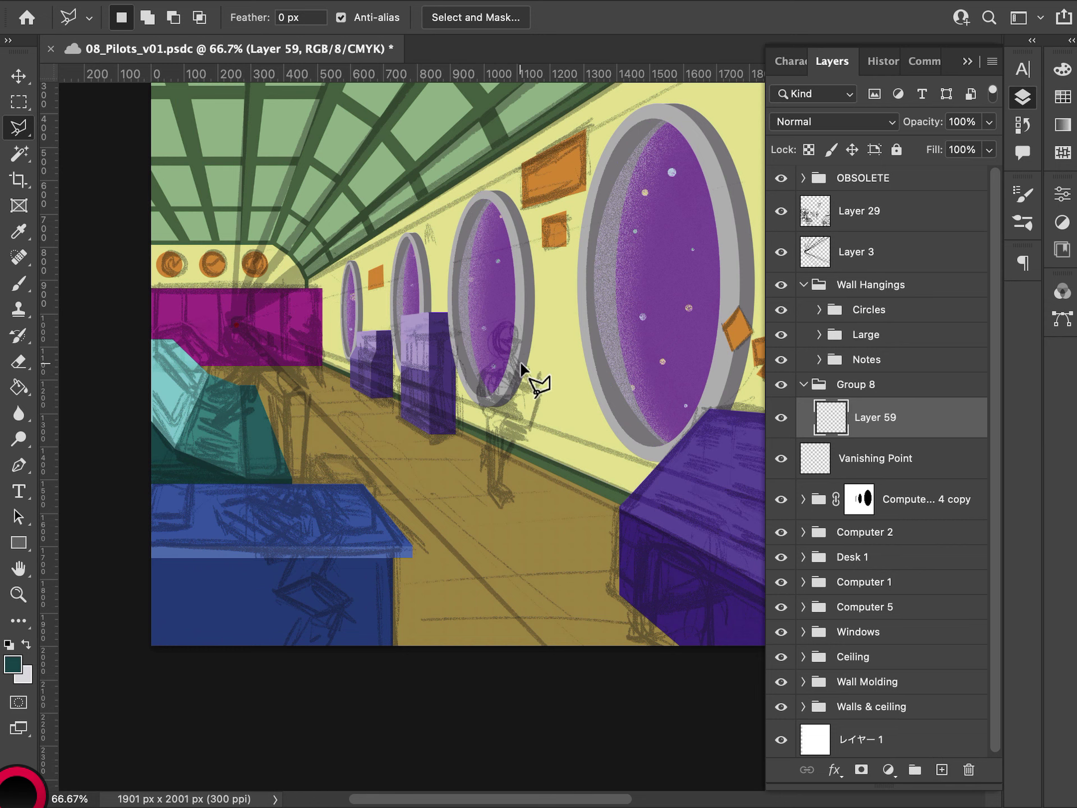
pyautogui.press('m')
pyautogui.hotkey('shift', 'm')
pyautogui.hotkey('shift', 'm')
pyautogui.press('l')
pyautogui.press('m')
pyautogui.hotkey('shift', 'm')
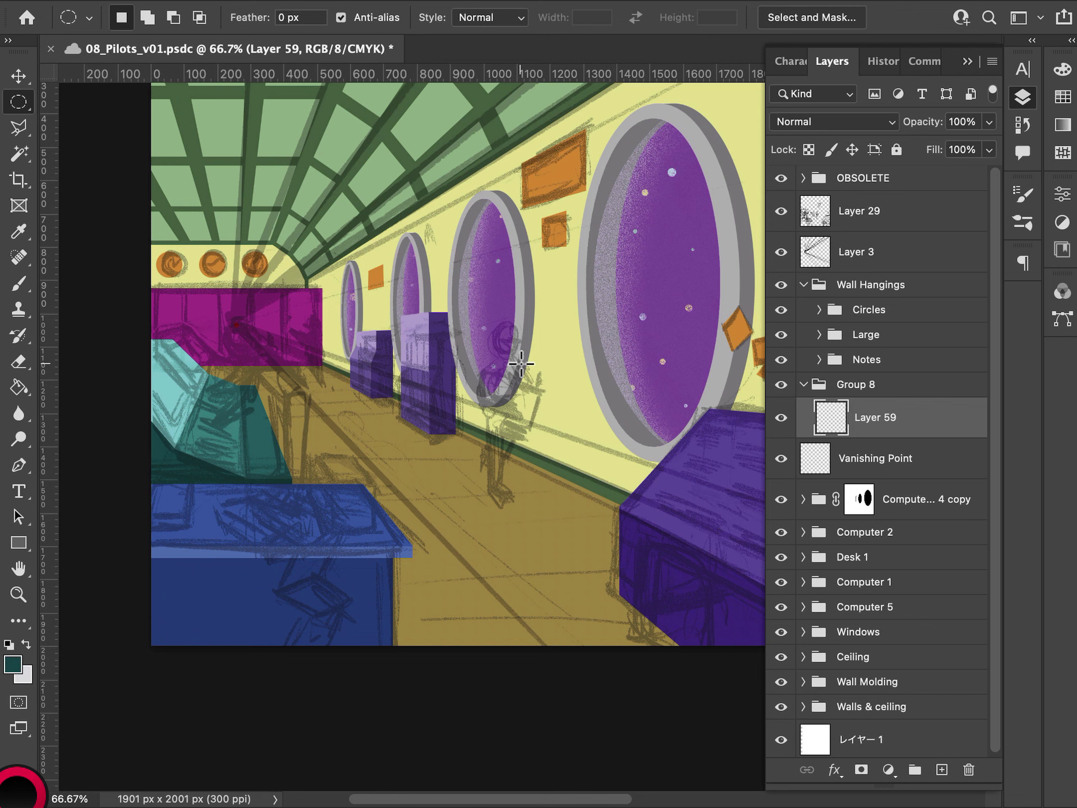
pyautogui.press('l')
pyautogui.hotkey('shift', 'l')
pyautogui.hotkey('shift', 'l')
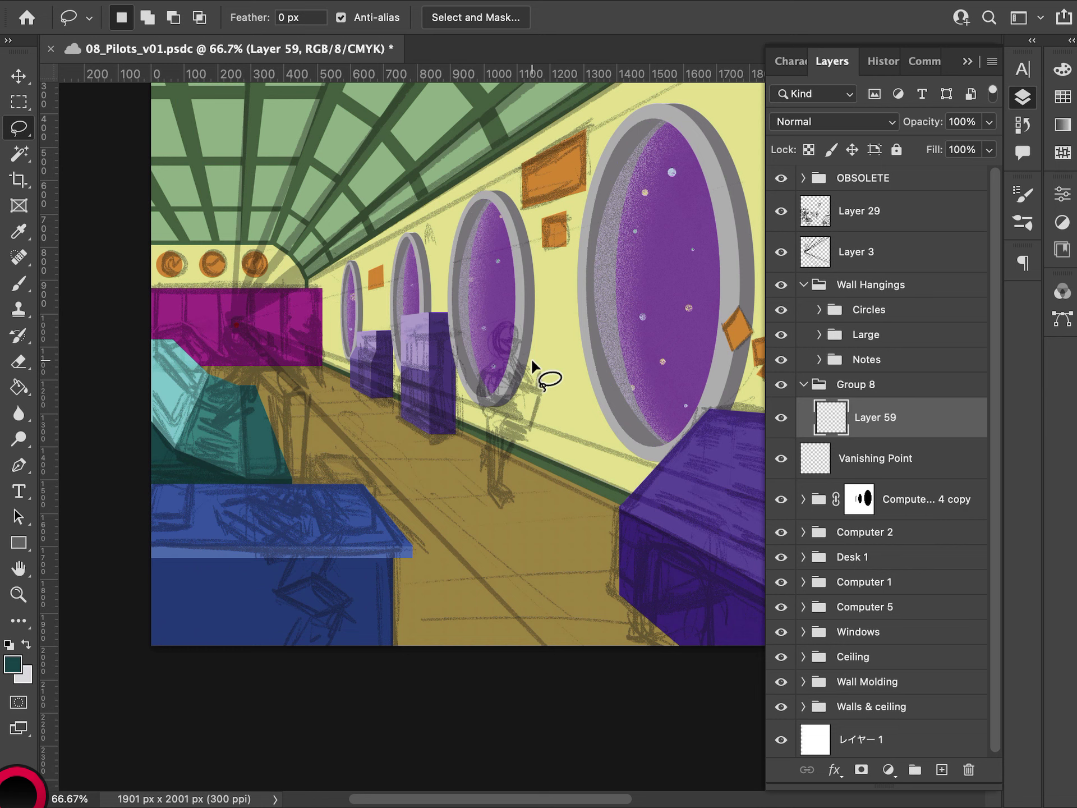
pyautogui.moveTo(473, 369)
pyautogui.mouseDown()
pyautogui.moveTo(489, 417)
pyautogui.moveTo(520, 416)
pyautogui.moveTo(535, 363)
pyautogui.moveTo(500, 354)
pyautogui.moveTo(474, 370)
pyautogui.mouseUp()
pyautogui.click(474, 381)
# - Outline the torso and one leg of the sketched figure beside the second-largest window with the Polygonal Lasso
pyautogui.hotkey('shift', 'l')
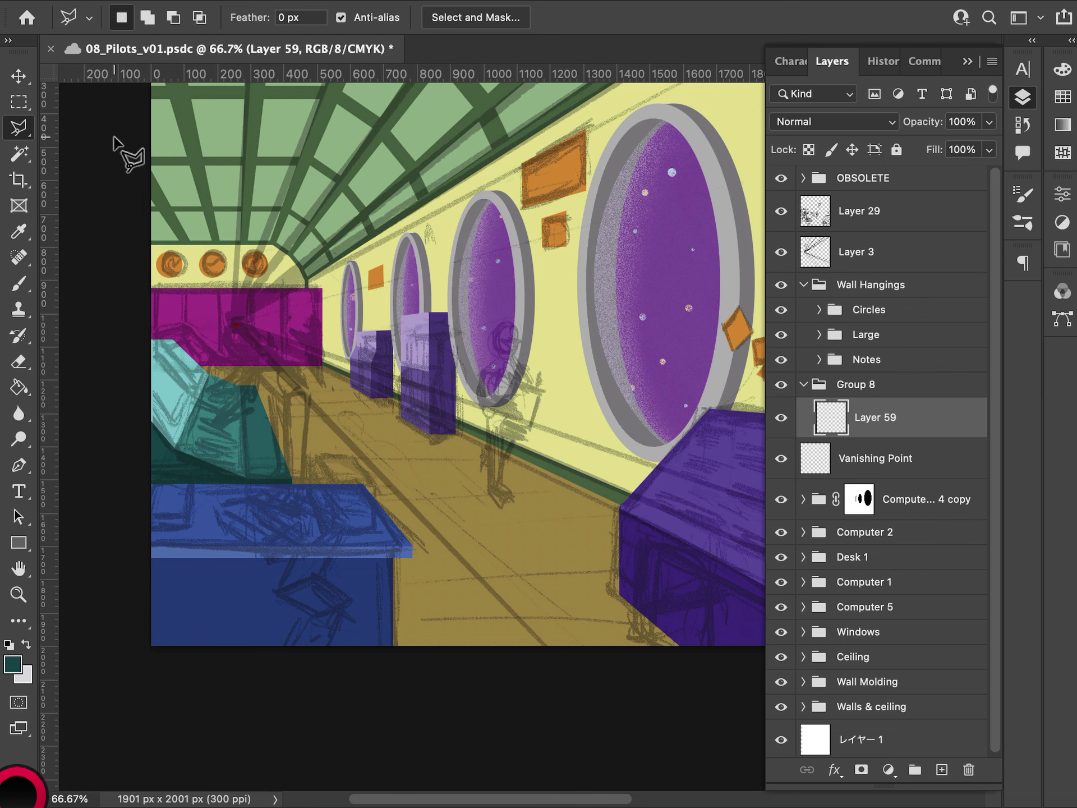
pyautogui.click(488, 359)
pyautogui.click(513, 358)
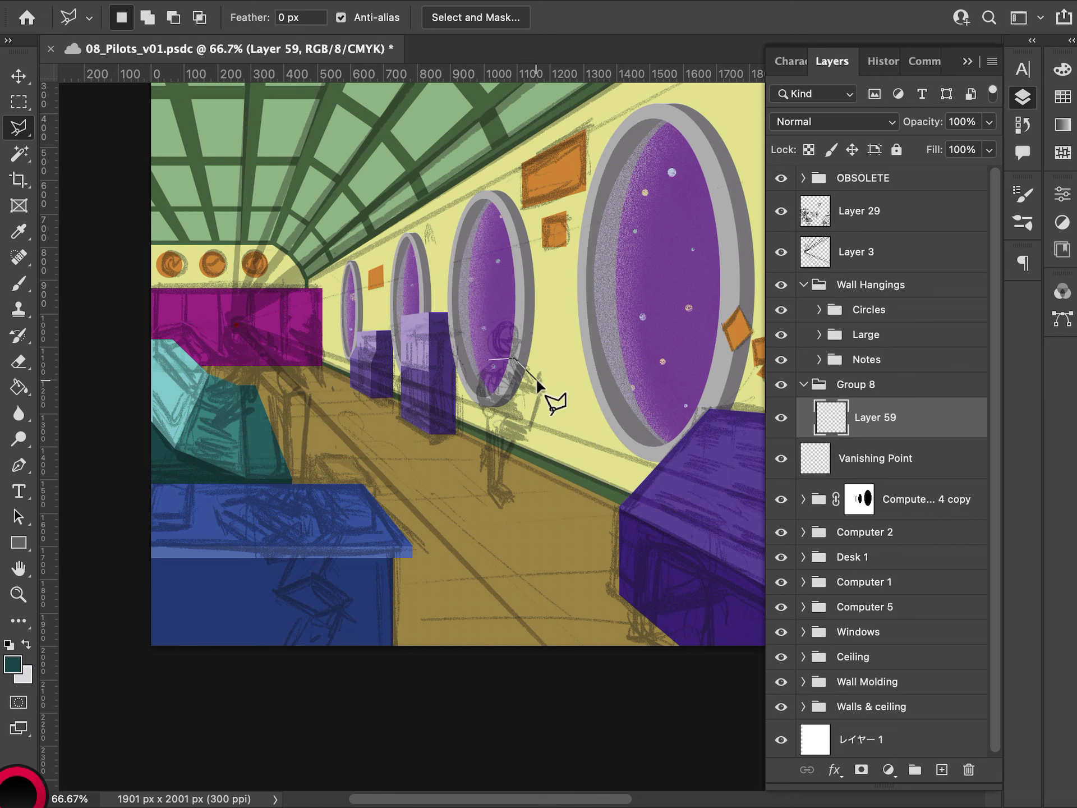
pyautogui.click(537, 382)
pyautogui.click(485, 478)
pyautogui.click(484, 421)
pyautogui.click(472, 372)
pyautogui.click(486, 361)
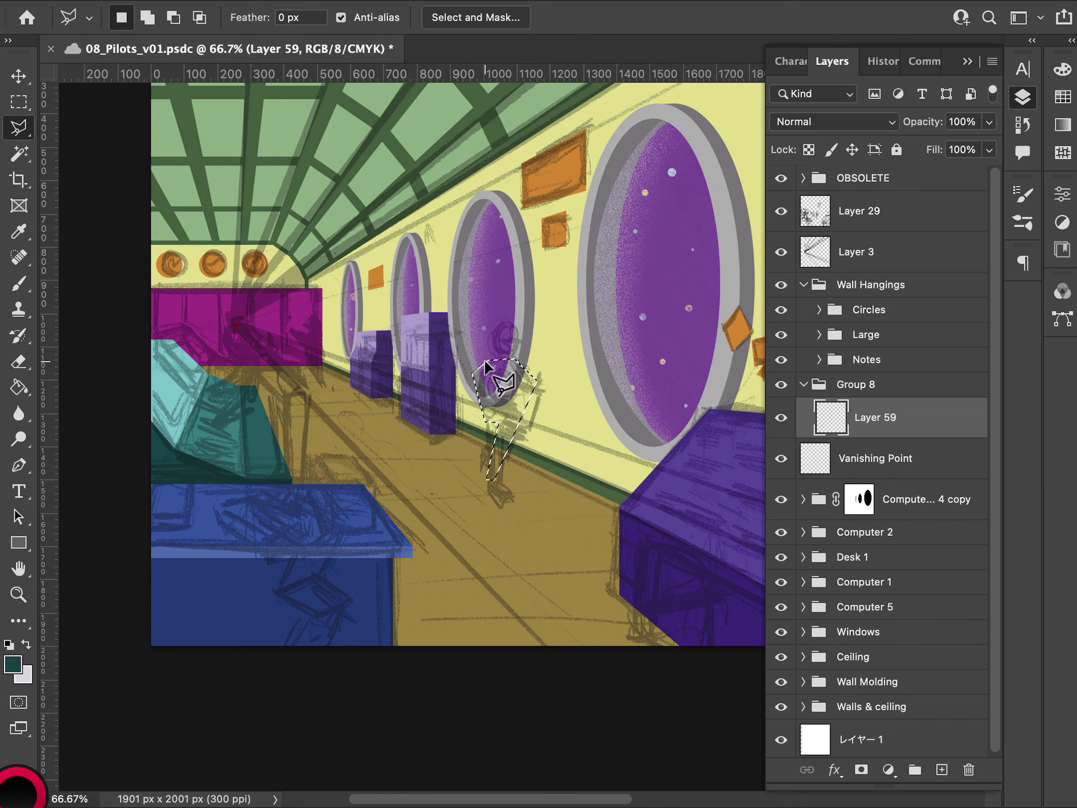
# - Set the foreground color to blue #202bb3, fill the figure selection with it, and deselect
pyautogui.click(16, 666)
pyautogui.click(866, 493)
pyautogui.click(793, 474)
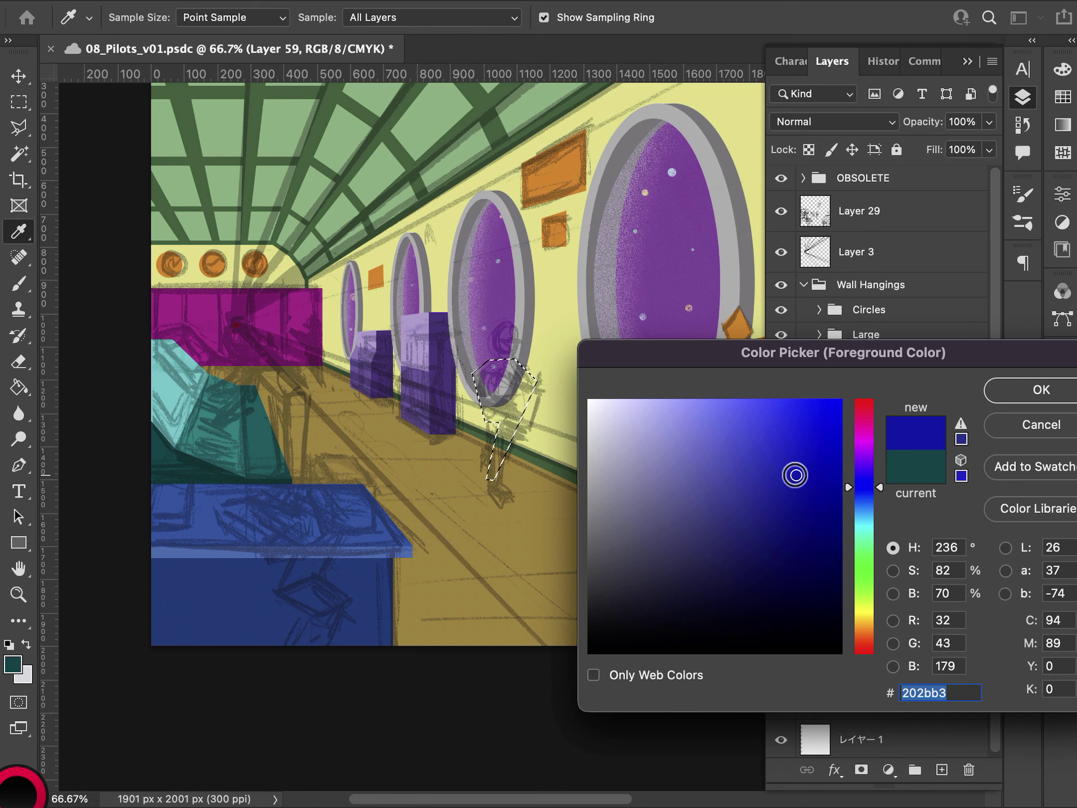
pyautogui.click(1034, 387)
pyautogui.hotkey('alt', 'BackSpace')
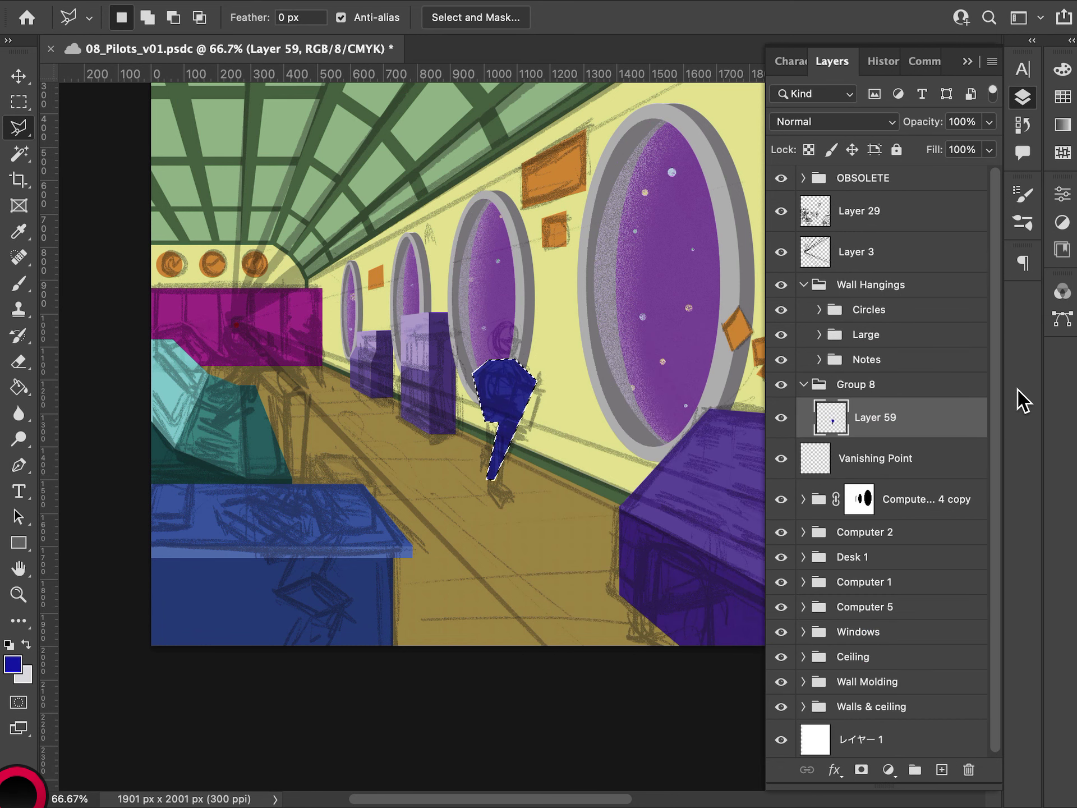
pyautogui.click(559, 360)
pyautogui.press('Escape')
# - Select the figure's second leg, angled down across the first, fill it with the same blue, and deselect
pyautogui.click(486, 422)
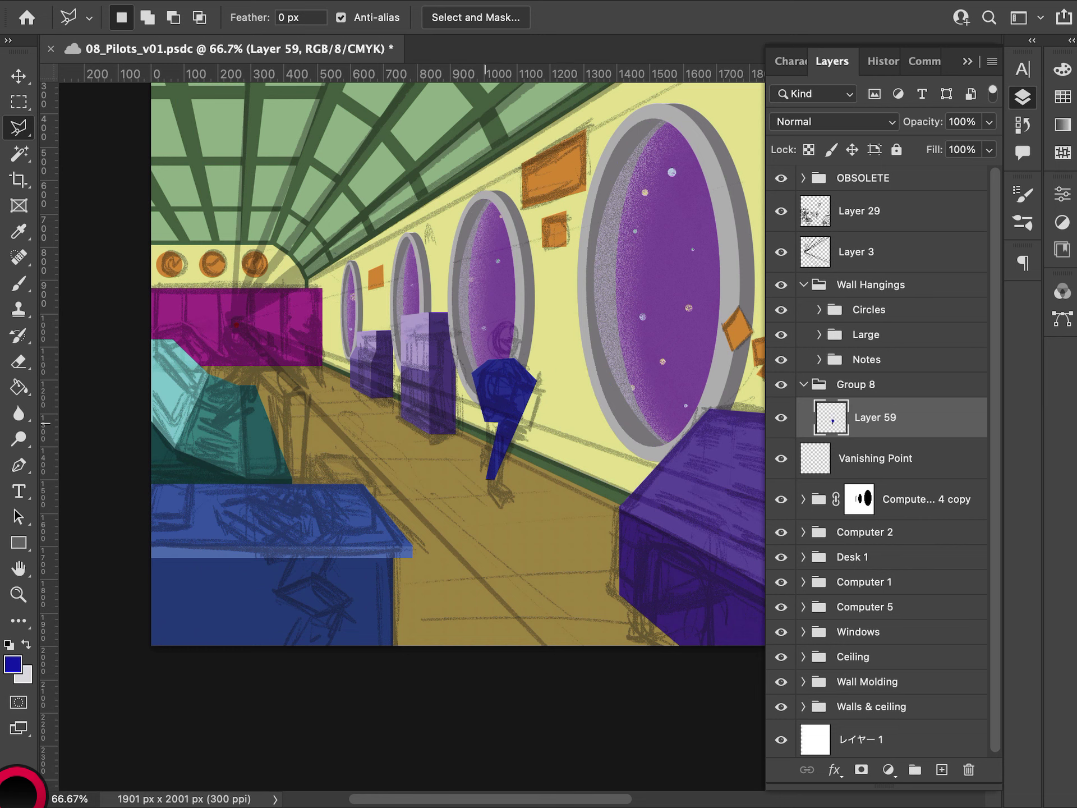
pyautogui.click(486, 424)
pyautogui.click(519, 486)
pyautogui.click(528, 486)
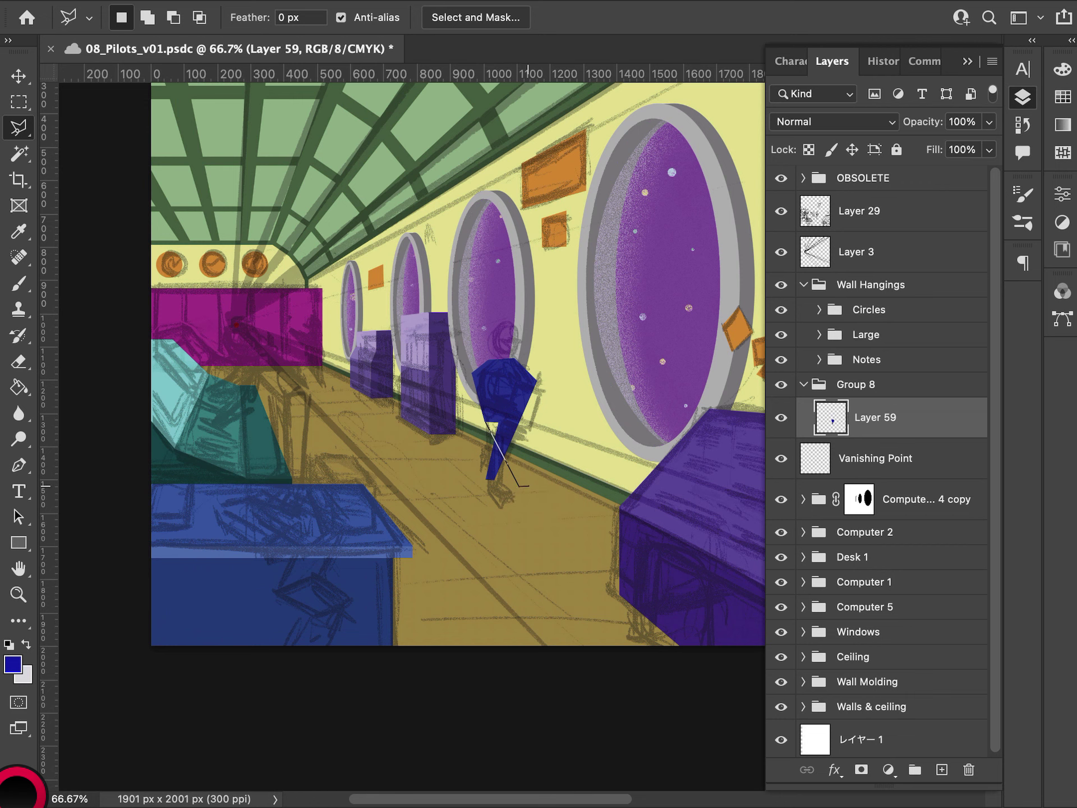
pyautogui.click(492, 416)
pyautogui.hotkey('alt', 'BackSpace')
pyautogui.hotkey('ctrl', 'd')
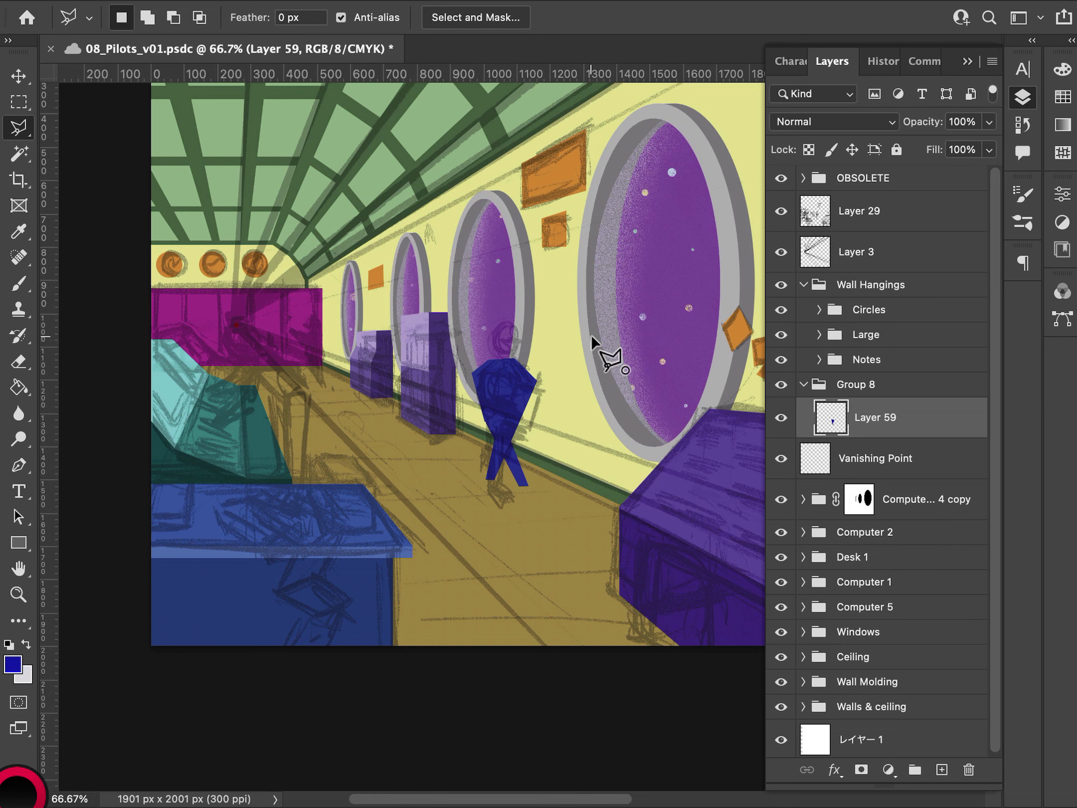
# - Extend the figure's blue shape along its outer edge from the shoulder to the first leg's foot, and deselect
pyautogui.press('Escape')
pyautogui.hotkey('ctrl', 'd')
pyautogui.click(535, 381)
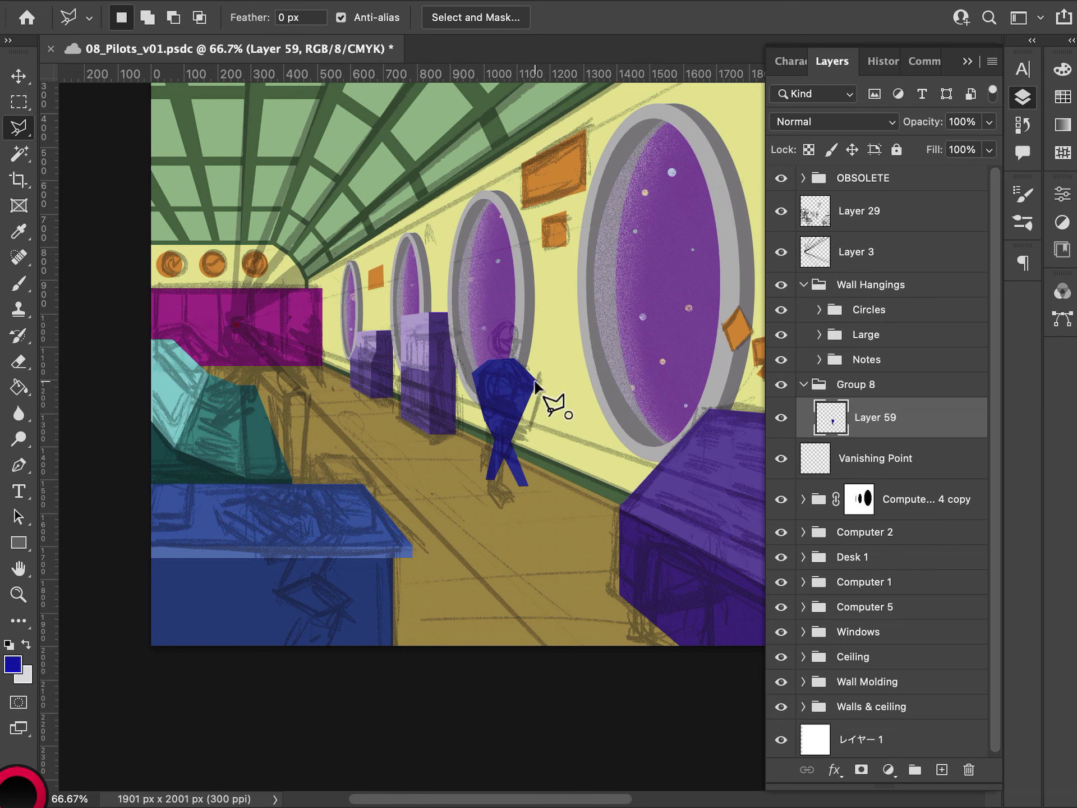
pyautogui.click(535, 382)
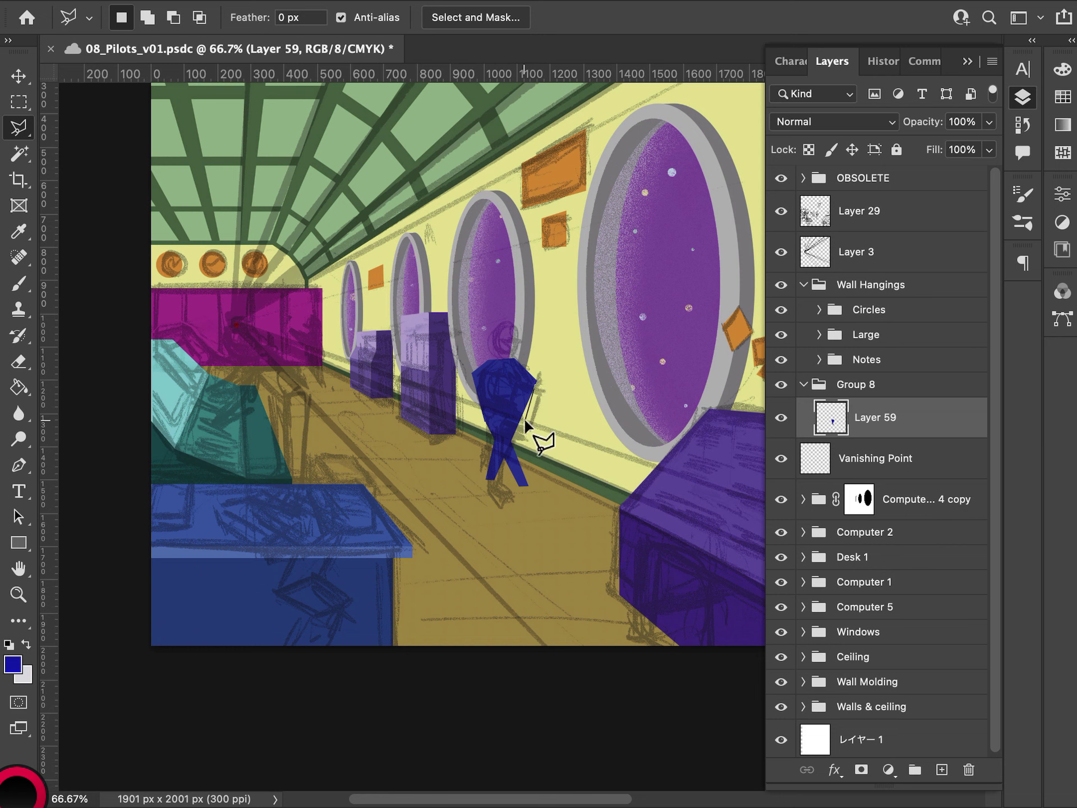
pyautogui.click(505, 457)
pyautogui.click(493, 479)
pyautogui.doubleClick(485, 480)
pyautogui.hotkey('alt', 'BackSpace')
pyautogui.press('super+d')
pyautogui.click(492, 454)
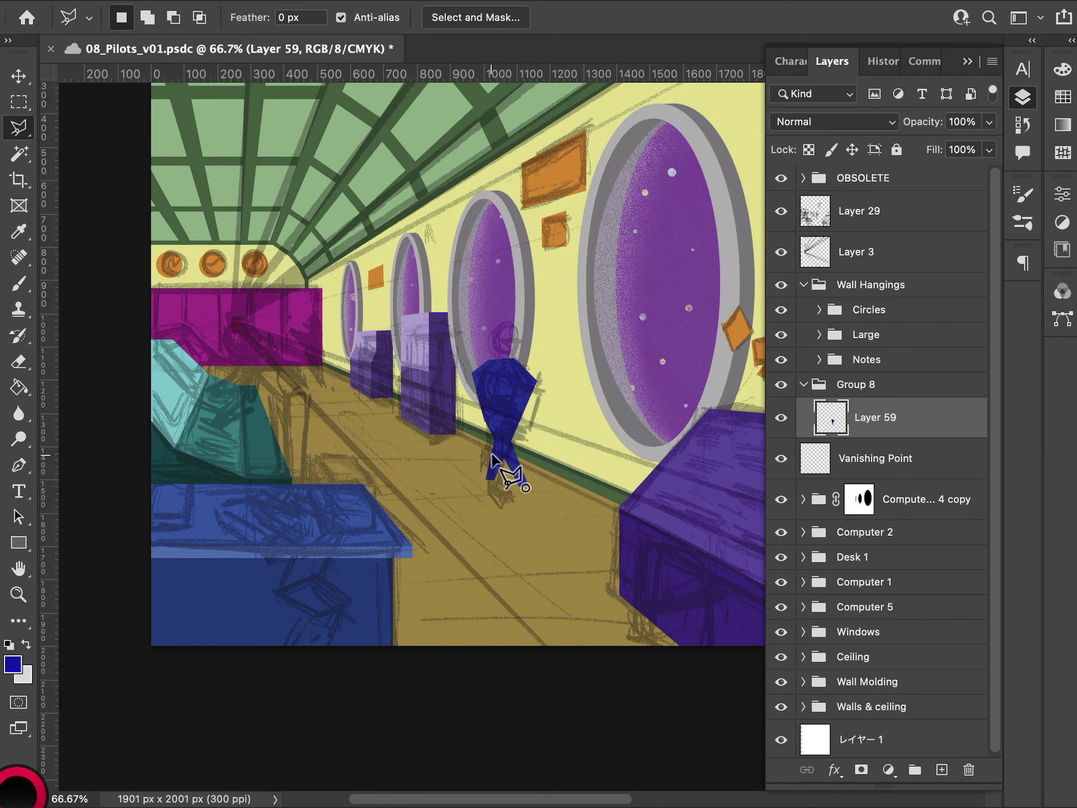
# - Outline the figure's second leg from hip to foot with the Polygonal Lasso, fill it with the same blue, and deselect
pyautogui.press('Escape')
pyautogui.hotkey('alt', 'BackSpace')
pyautogui.click(514, 403)
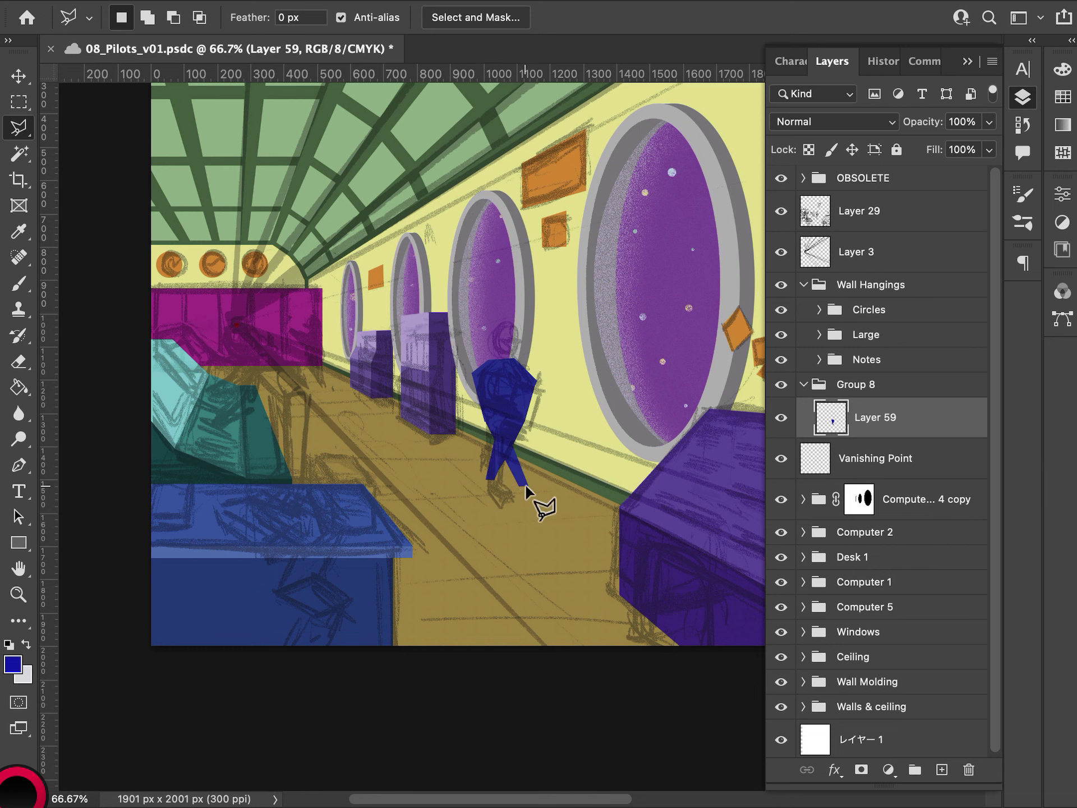
pyautogui.click(526, 486)
pyautogui.click(514, 429)
pyautogui.click(503, 426)
pyautogui.click(497, 431)
pyautogui.click(525, 486)
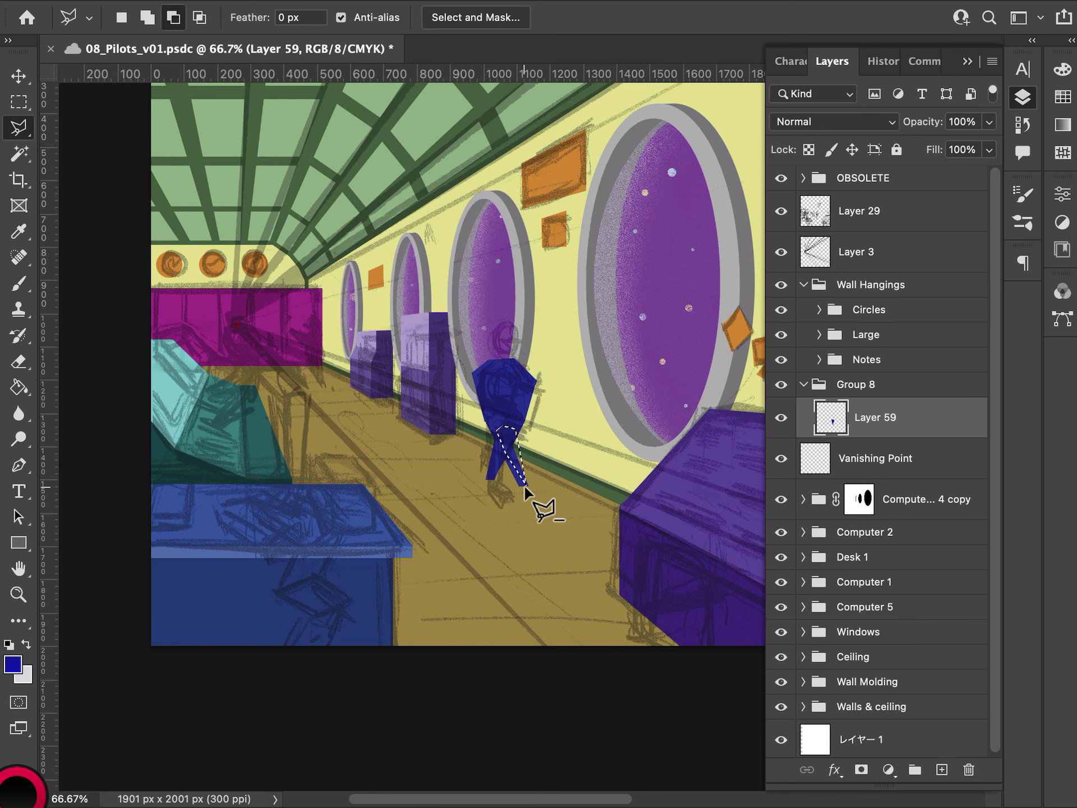
pyautogui.press('m')
pyautogui.click(474, 414)
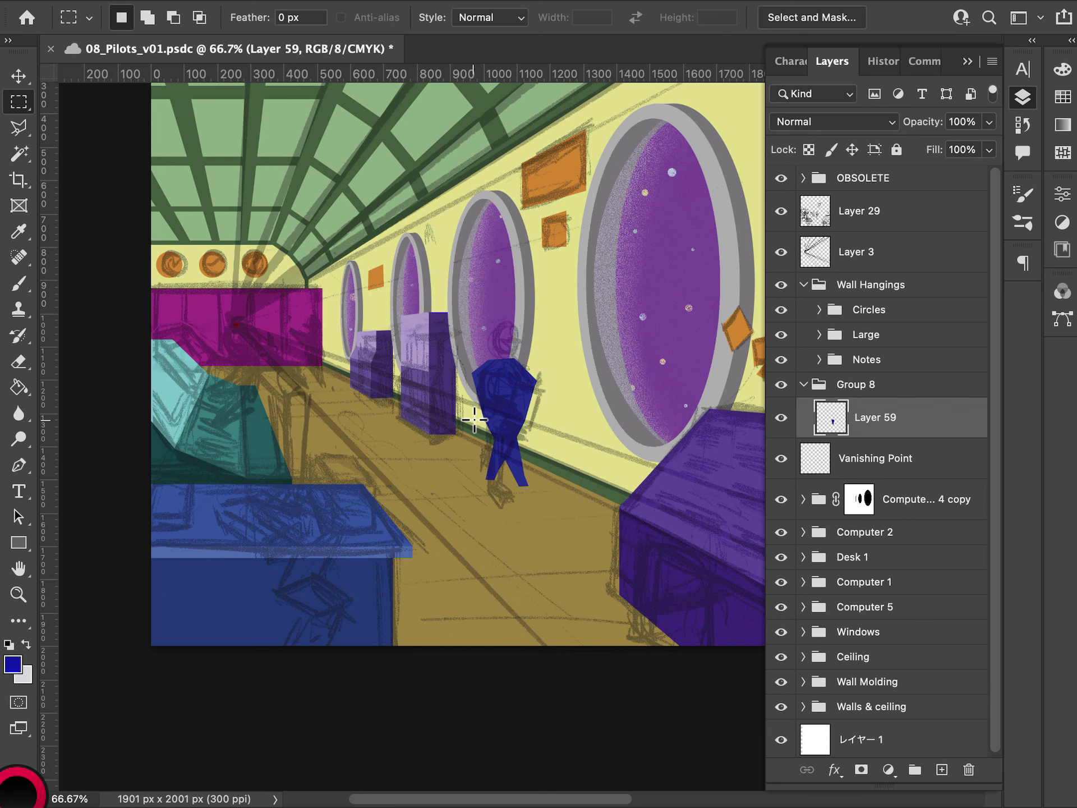
# - Cut away the pointed shoulder and outer edge of the blue torso facing the largest window with the freehand Lasso, and deselect
pyautogui.moveTo(533, 392); pyautogui.dragTo(521, 437)
pyautogui.scroll(1, 510, 439)
pyautogui.hscroll(1, 510, 440)
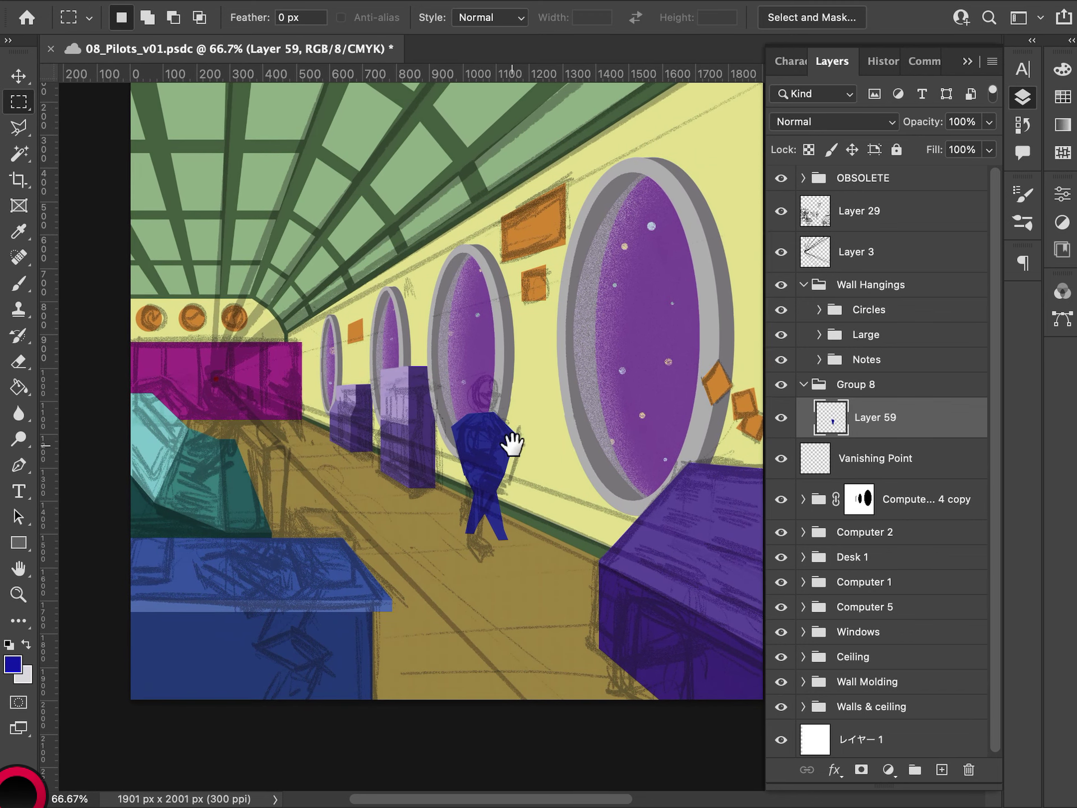
pyautogui.press('l')
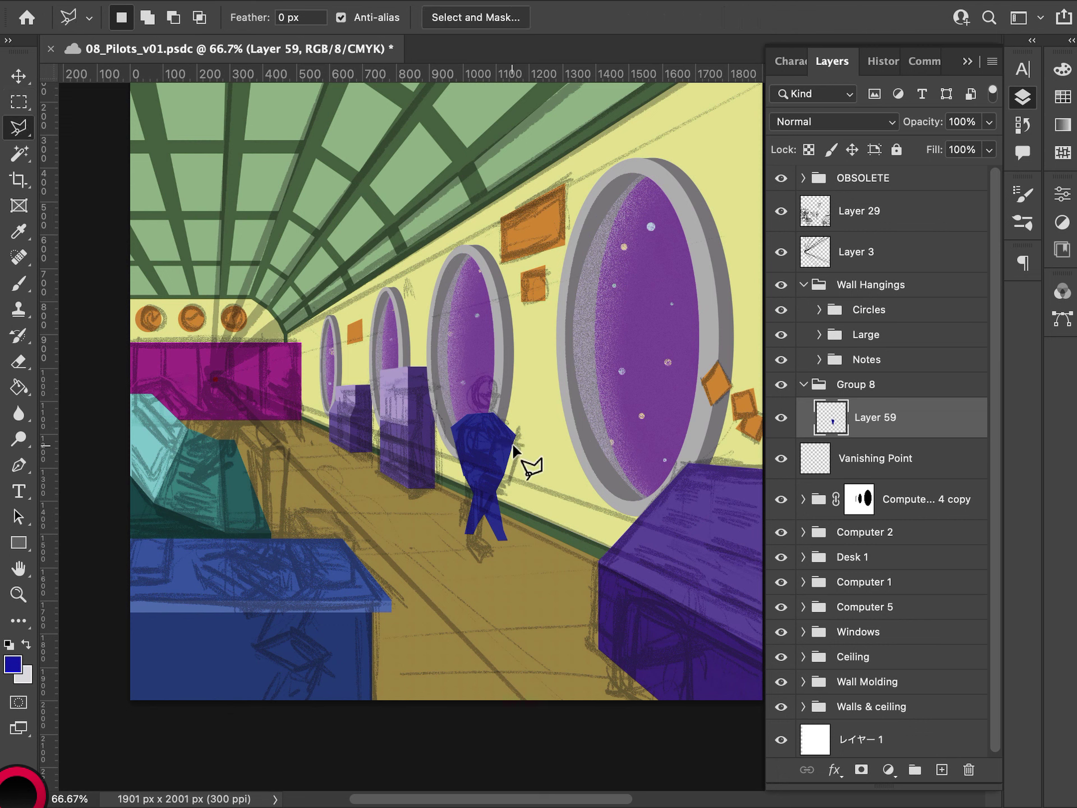
pyautogui.hotkey('shift', 'l')
pyautogui.hotkey('shift', 'l')
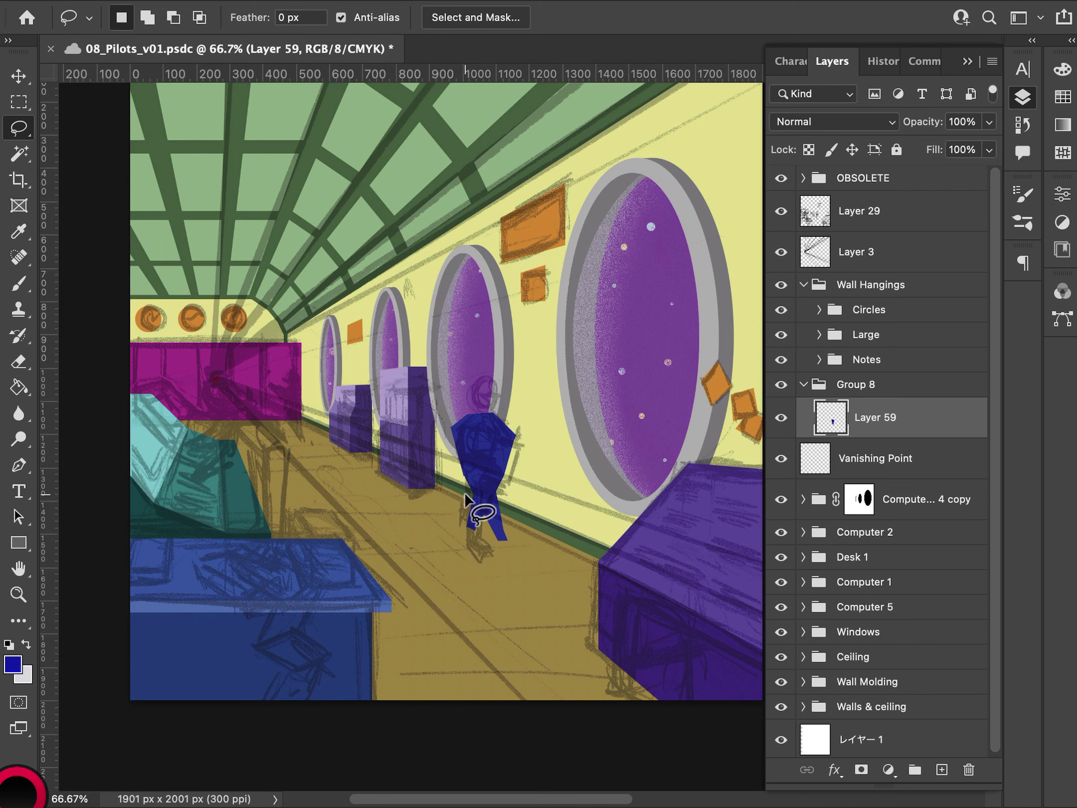
pyautogui.press('super+equal')
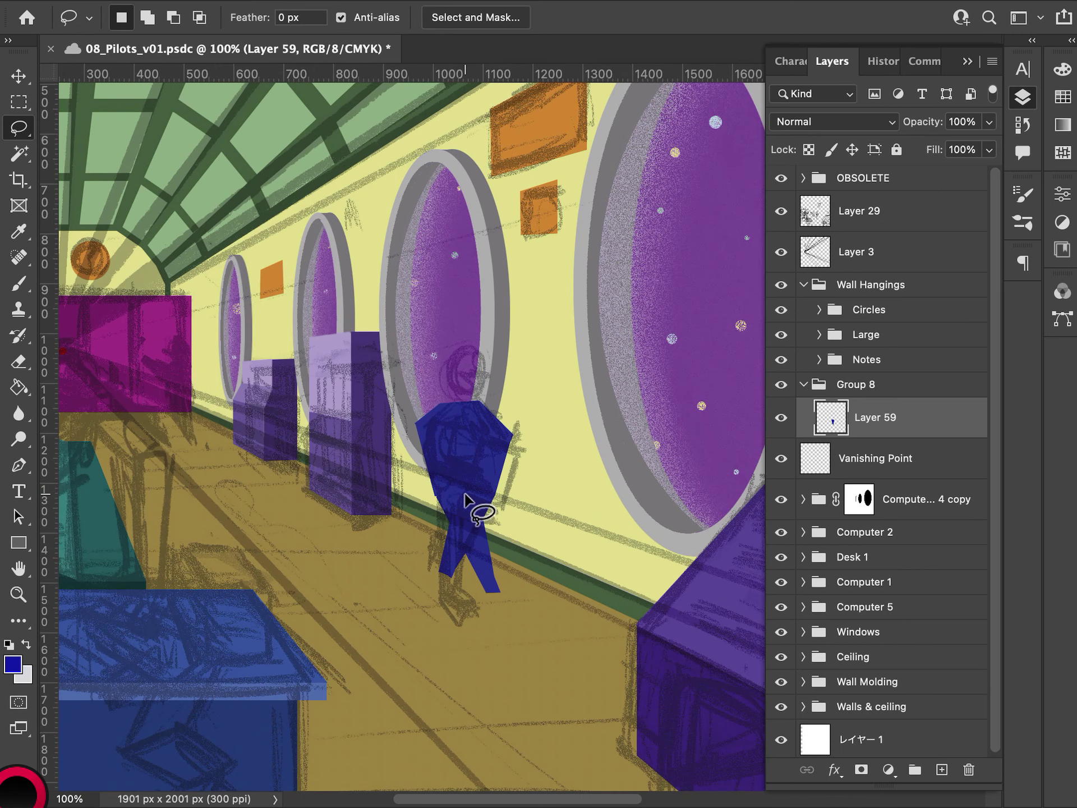
pyautogui.moveTo(465, 370); pyautogui.dragTo(455, 390)
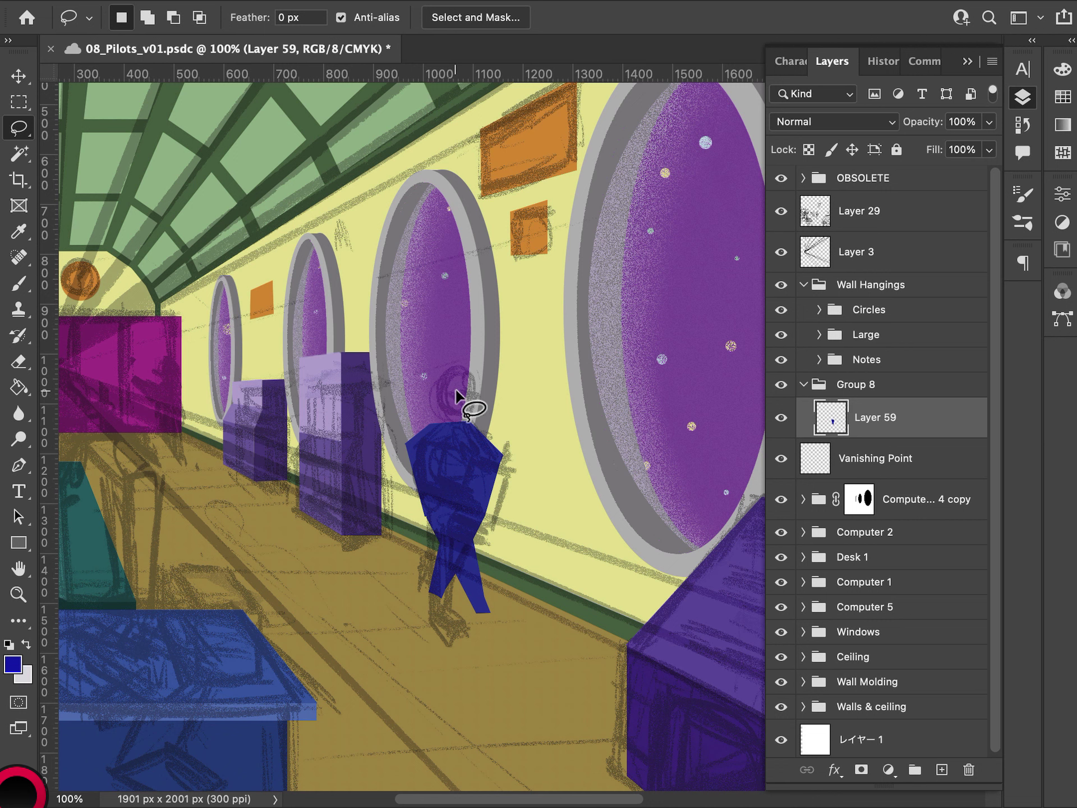
pyautogui.moveTo(484, 530)
pyautogui.mouseDown()
pyautogui.moveTo(498, 414)
pyautogui.moveTo(506, 421)
pyautogui.mouseUp()
pyautogui.moveTo(485, 533)
pyautogui.mouseDown()
pyautogui.moveTo(492, 420)
pyautogui.moveTo(507, 532)
pyautogui.mouseUp()
pyautogui.press('Delete')
pyautogui.press('super+d')
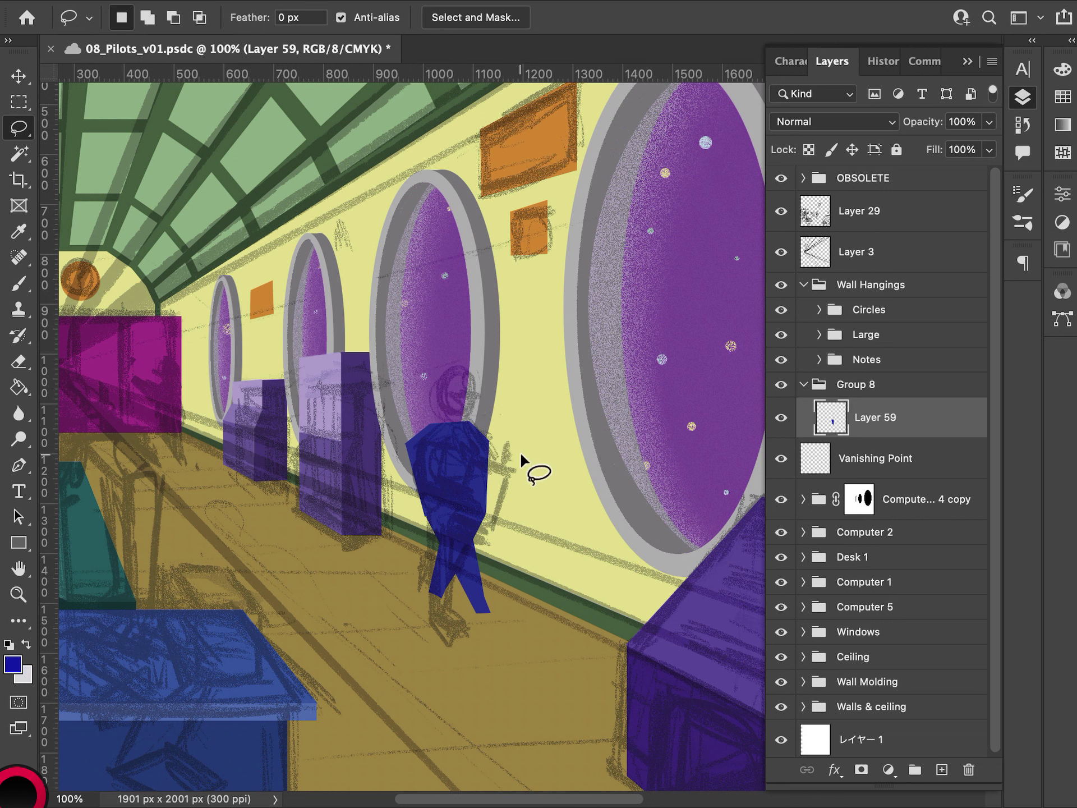
# - Trim the tops of both shoulders of the blue torso so they slope down from the neck, and deselect
pyautogui.moveTo(455, 424)
pyautogui.mouseDown()
pyautogui.moveTo(507, 446)
pyautogui.moveTo(514, 431)
pyautogui.moveTo(522, 445)
pyautogui.mouseUp()
pyautogui.press('Delete')
pyautogui.press('super+d')
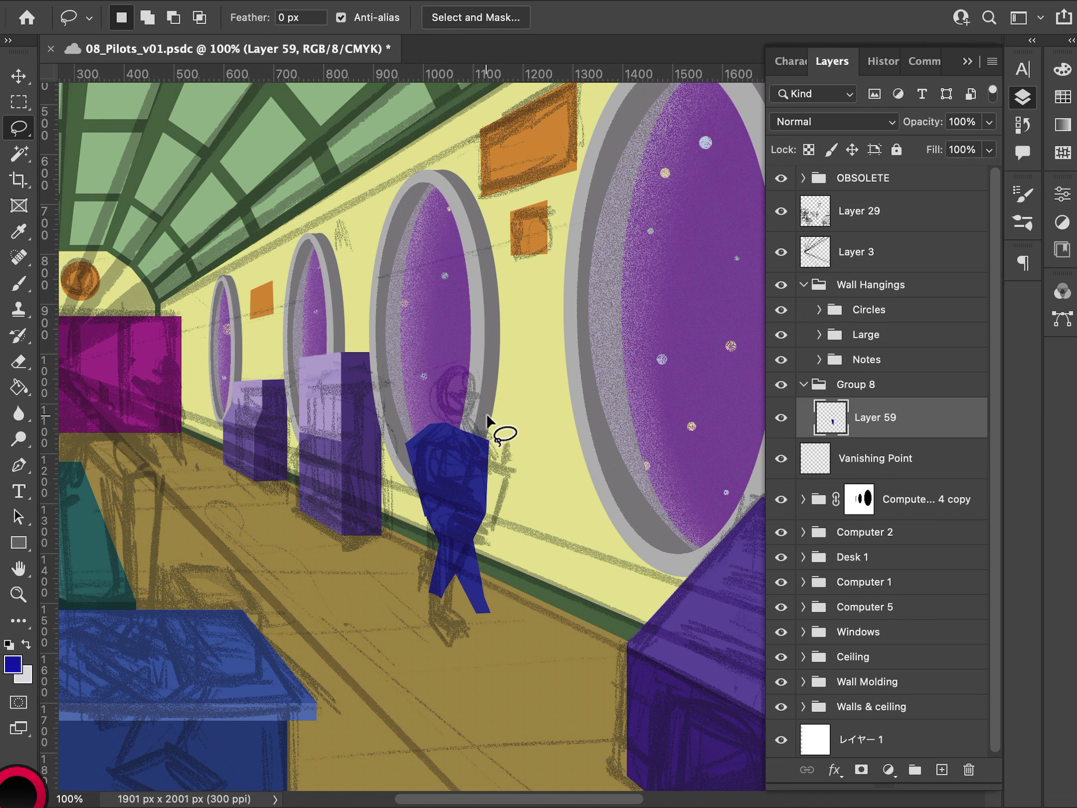
pyautogui.moveTo(406, 452)
pyautogui.mouseDown()
pyautogui.moveTo(459, 418)
pyautogui.moveTo(386, 435)
pyautogui.moveTo(418, 417)
pyautogui.mouseUp()
pyautogui.press('Delete')
pyautogui.press('super+d')
pyautogui.press('Delete')
pyautogui.press('super+d')
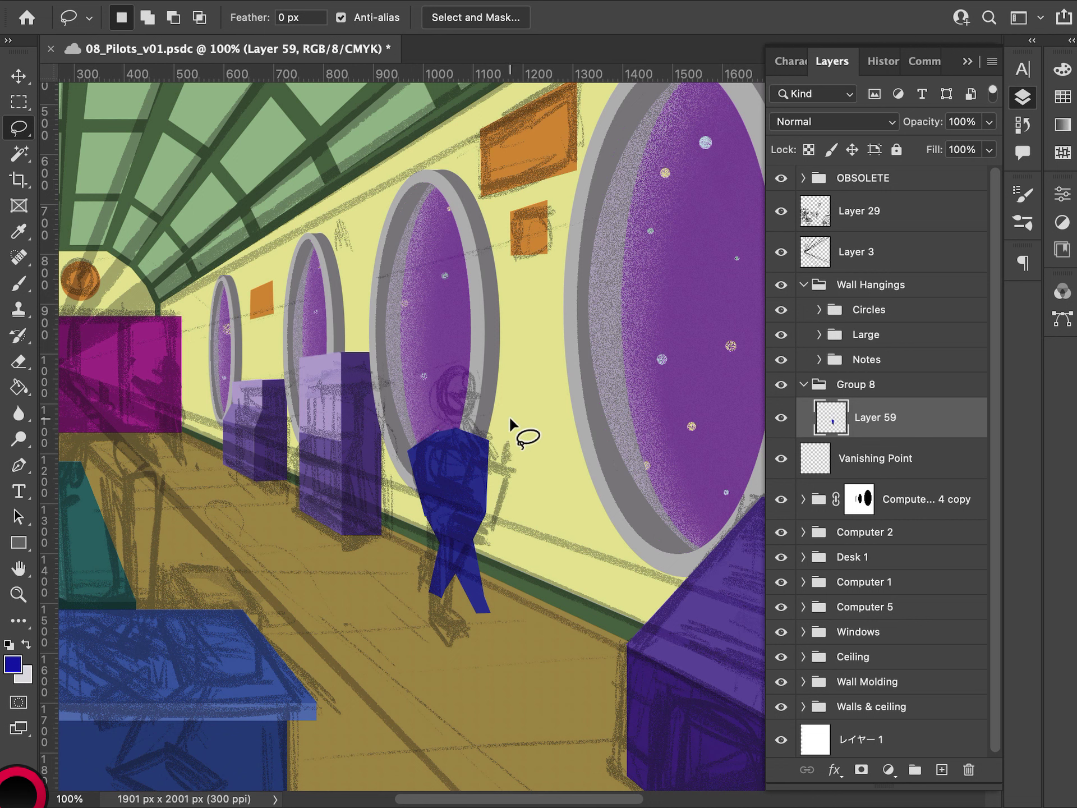
# - Enlarge and slightly rotate the blue body shape with Free Transform, and move it over the sketched figure
pyautogui.hotkey('ctrl', 't')
pyautogui.moveTo(494, 423); pyautogui.dragTo(497, 393)
pyautogui.moveTo(469, 438); pyautogui.dragTo(458, 454)
pyautogui.moveTo(479, 379); pyautogui.dragTo(496, 385)
pyautogui.press('Return')
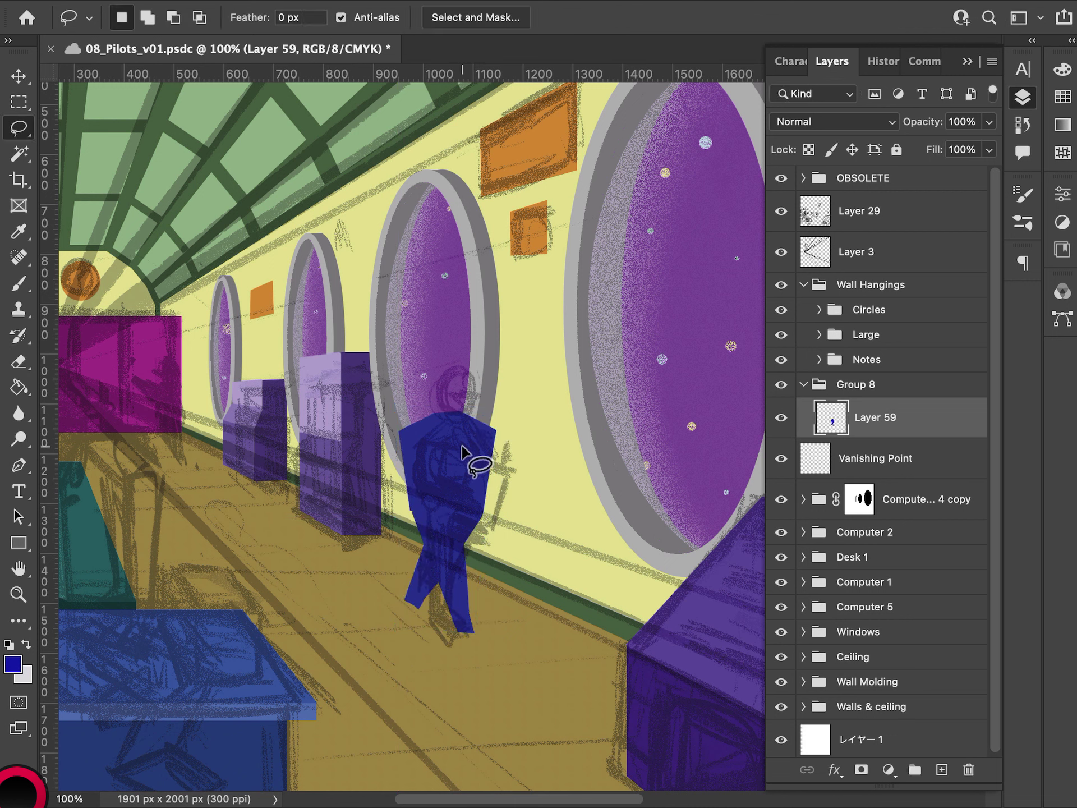
pyautogui.press('v')
pyautogui.moveTo(464, 451); pyautogui.dragTo(486, 446)
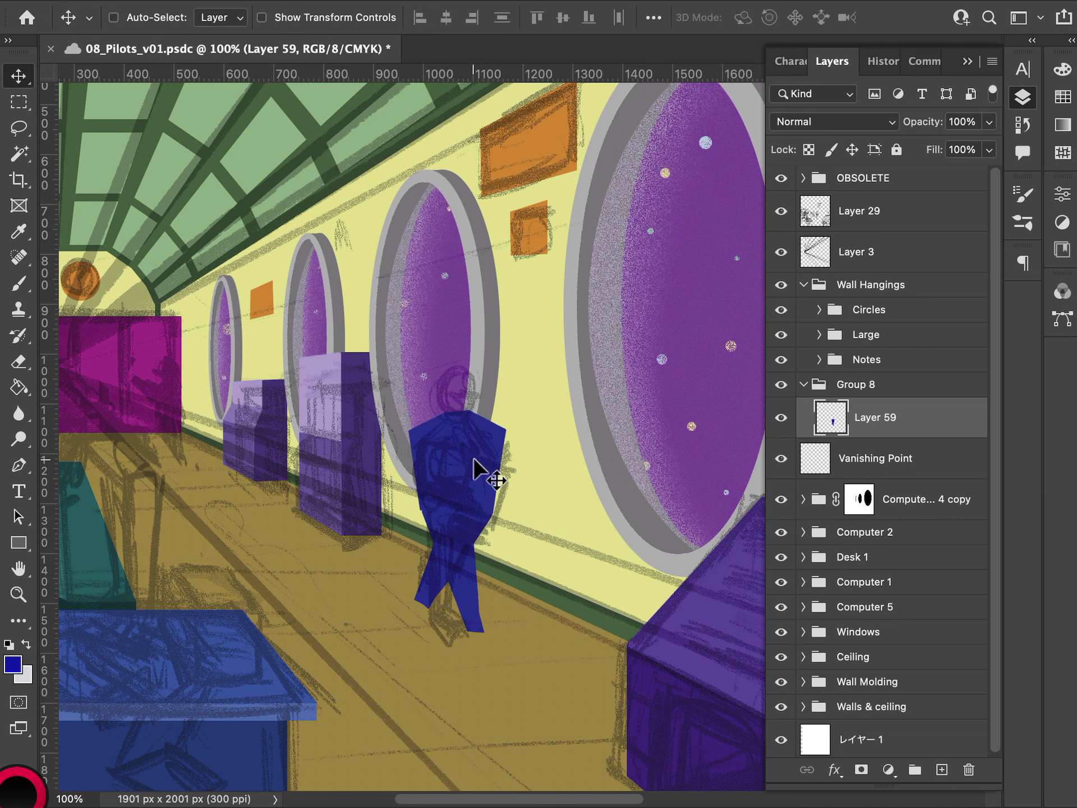
# - Add a new layer above the blue body and outline the figure's head with the Lasso
pyautogui.click(942, 770)
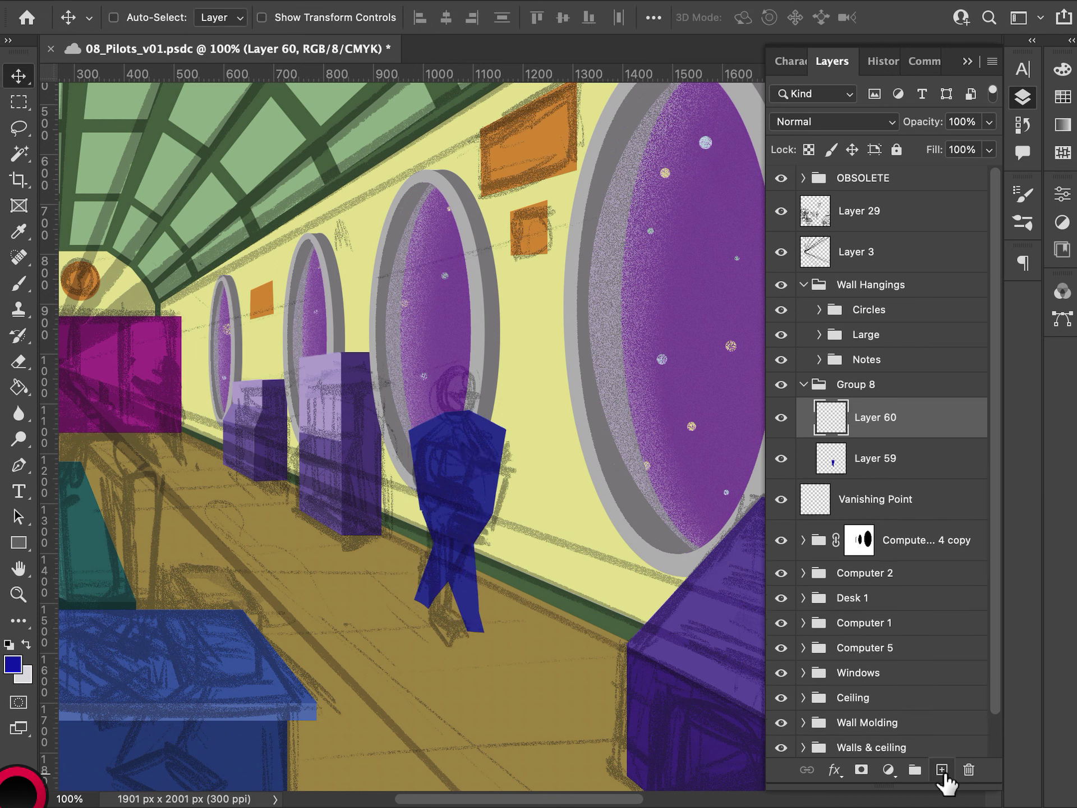
pyautogui.press('l')
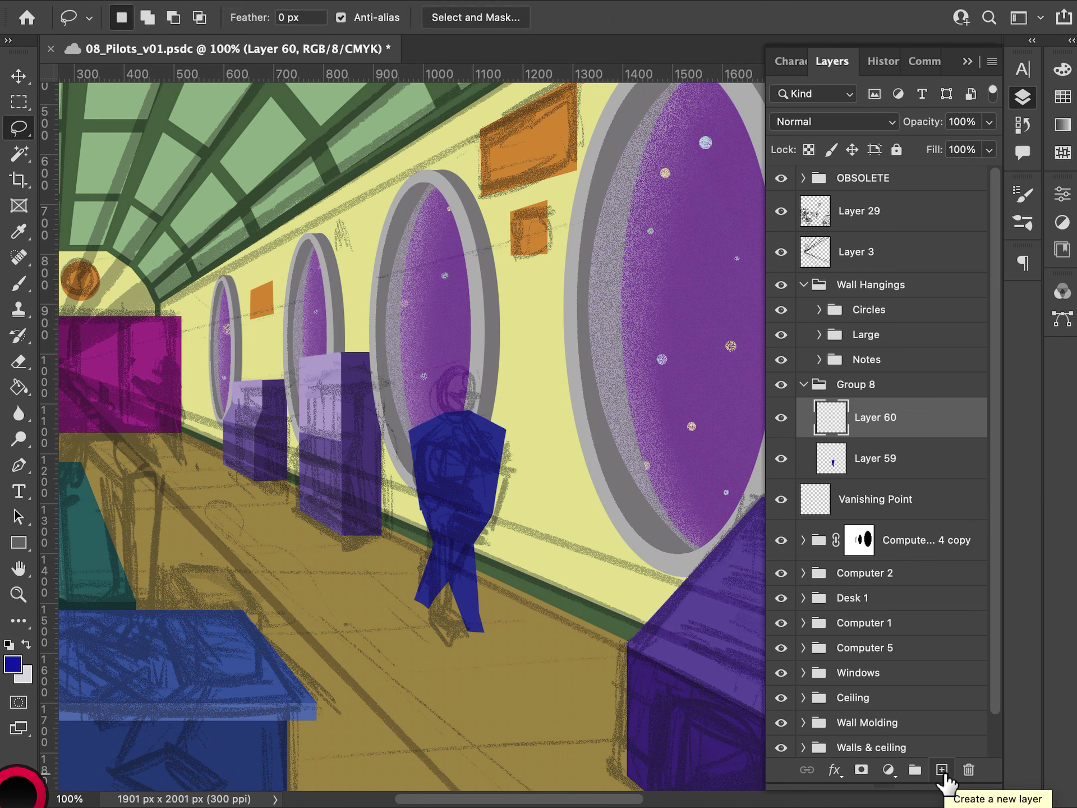
pyautogui.moveTo(442, 414)
pyautogui.mouseDown()
pyautogui.moveTo(445, 373)
pyautogui.moveTo(465, 371)
pyautogui.moveTo(472, 415)
pyautogui.moveTo(443, 416)
pyautogui.mouseUp()
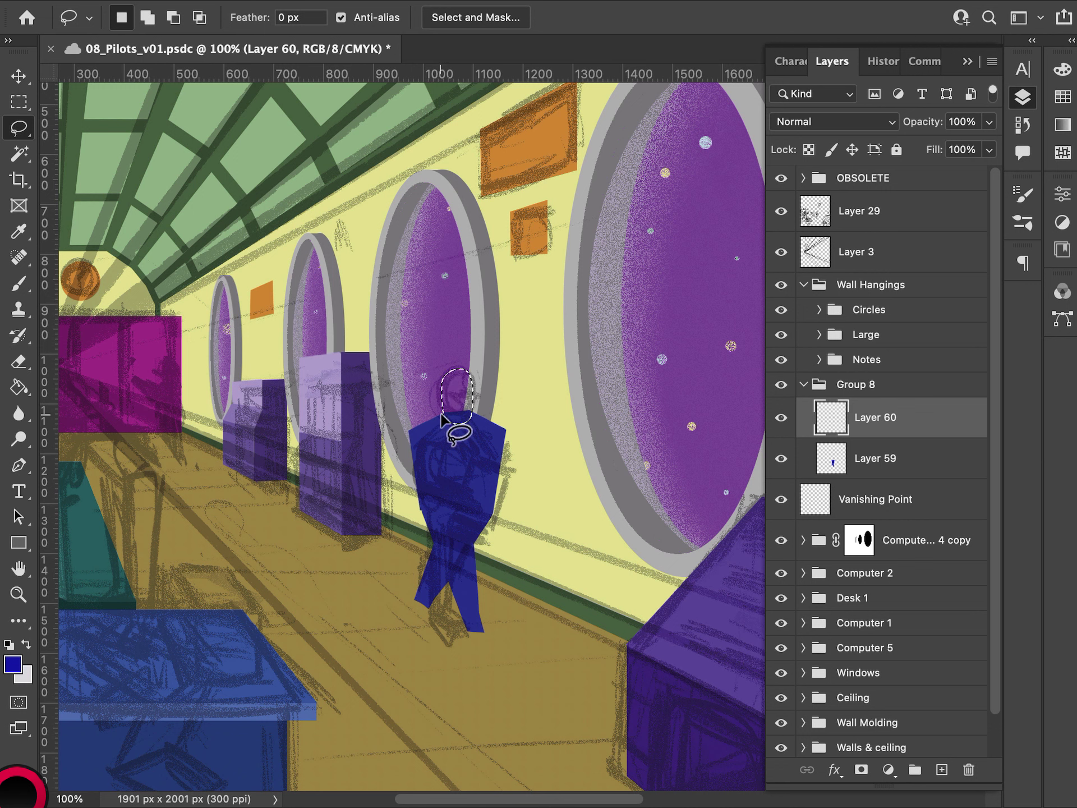
# - Set the background color to orange, fill the head selection with it, and deselect
pyautogui.click(12, 665)
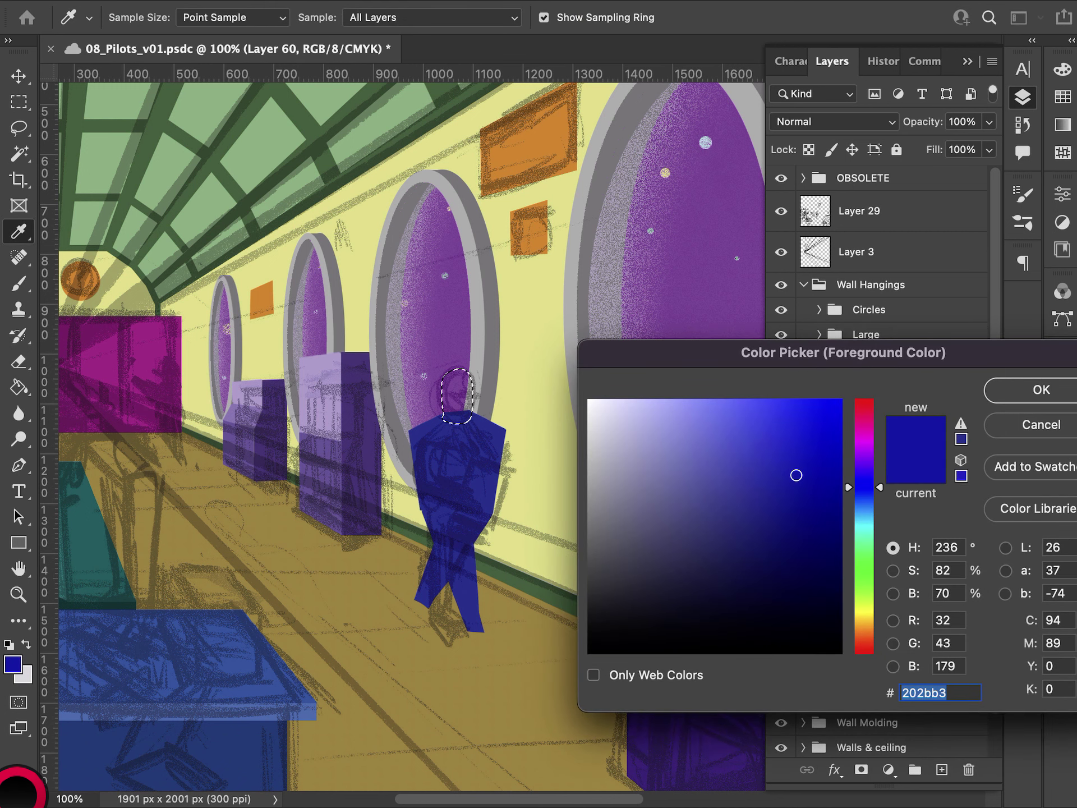
pyautogui.press('Return')
pyautogui.click(26, 673)
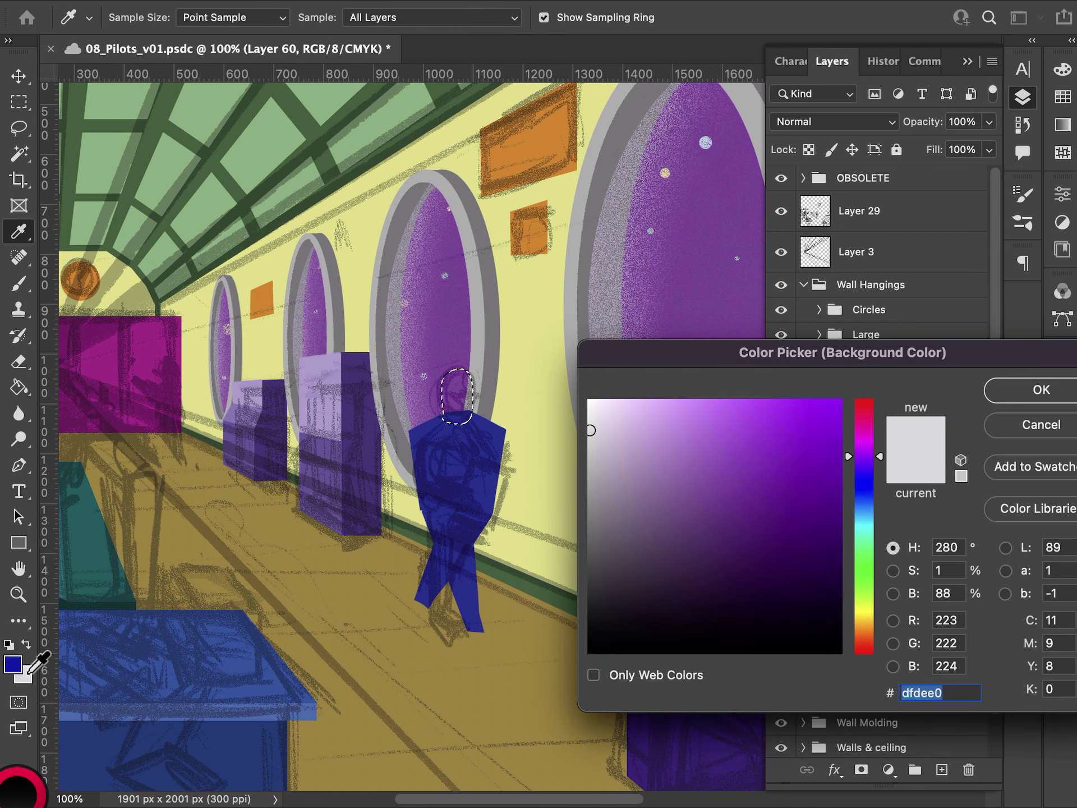
pyautogui.click(863, 634)
pyautogui.click(793, 445)
pyautogui.click(797, 420)
pyautogui.click(1038, 395)
pyautogui.press('l')
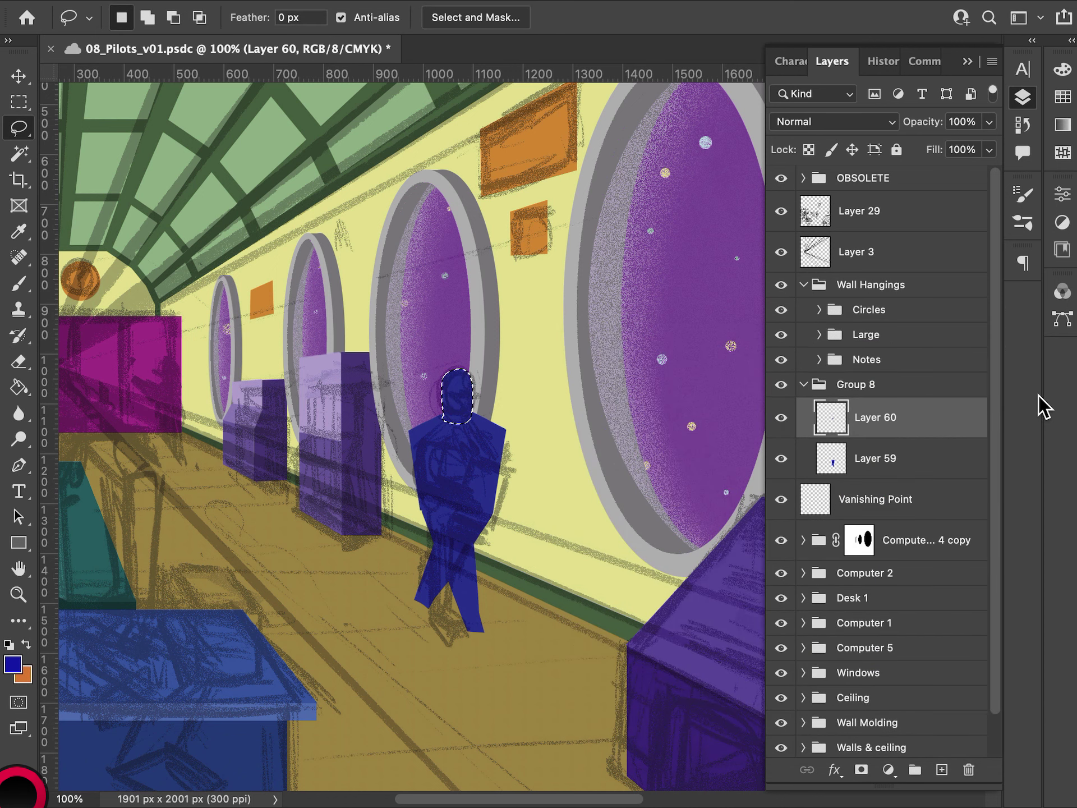
pyautogui.press('BackSpace')
pyautogui.press('super+BackSpace')
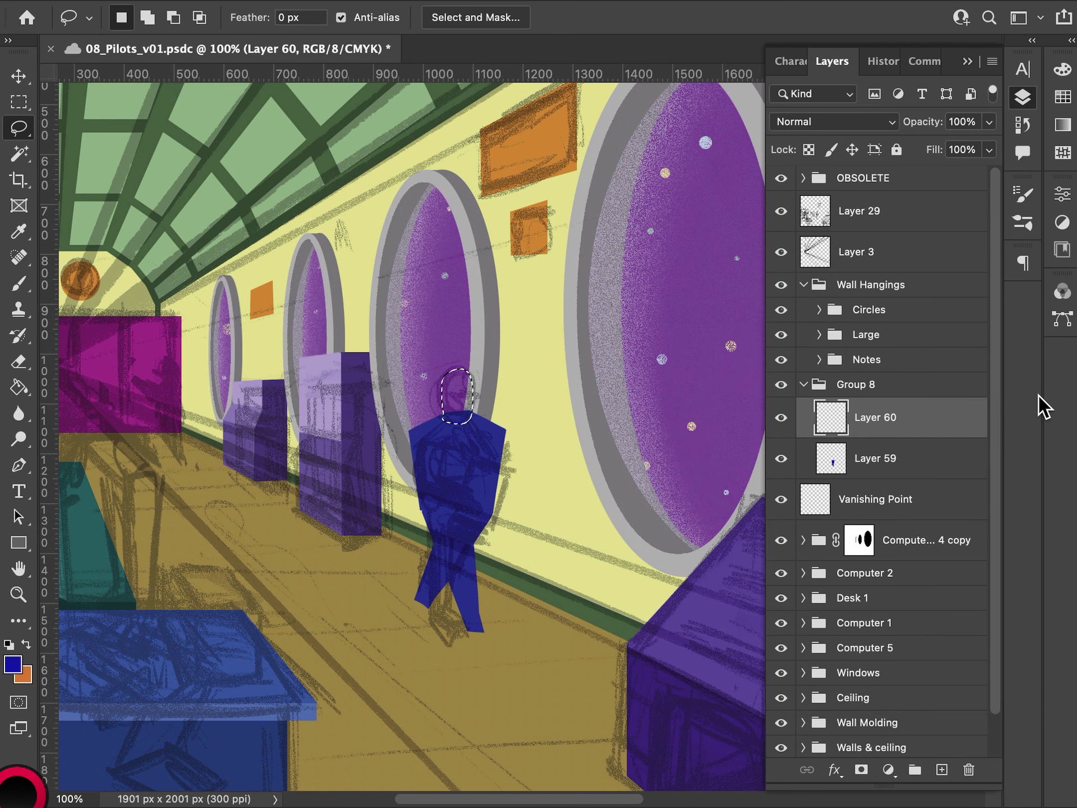
pyautogui.press('super+d')
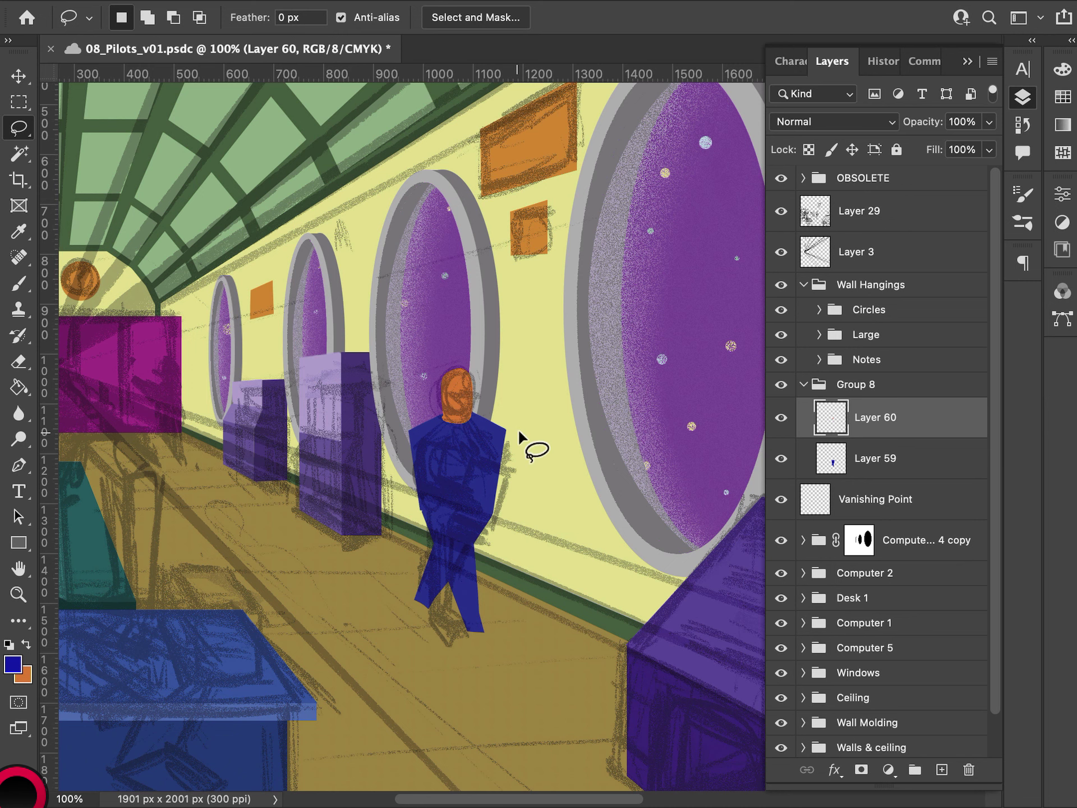
# - Save the document
pyautogui.press('super+equal')
pyautogui.press('super+equal')
pyautogui.press('super+s')
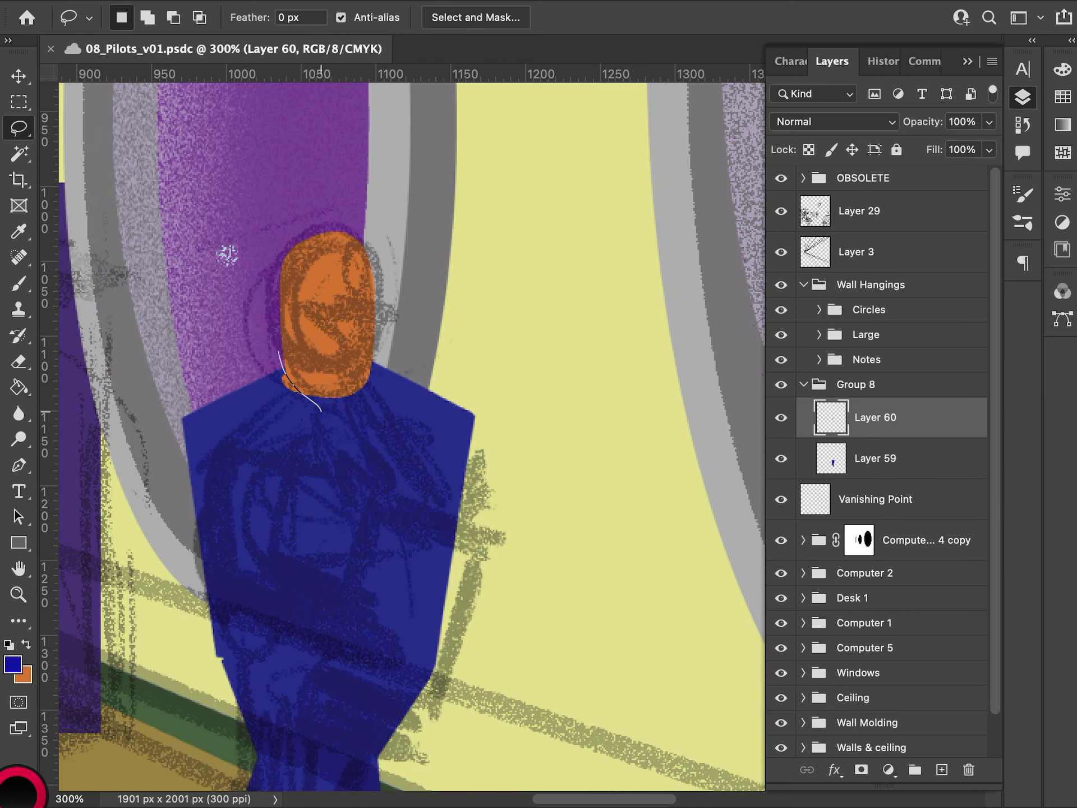
# - Round off the protruding lower corner of the orange head at the jaw with Lasso selections, and deselect
pyautogui.moveTo(321, 411)
pyautogui.mouseDown()
pyautogui.moveTo(282, 420)
pyautogui.moveTo(290, 382)
pyautogui.moveTo(308, 420)
pyautogui.mouseUp()
pyautogui.press('super+d')
pyautogui.moveTo(280, 355)
pyautogui.mouseDown()
pyautogui.moveTo(298, 385)
pyautogui.moveTo(257, 361)
pyautogui.moveTo(282, 339)
pyautogui.mouseUp()
pyautogui.press('super+d')
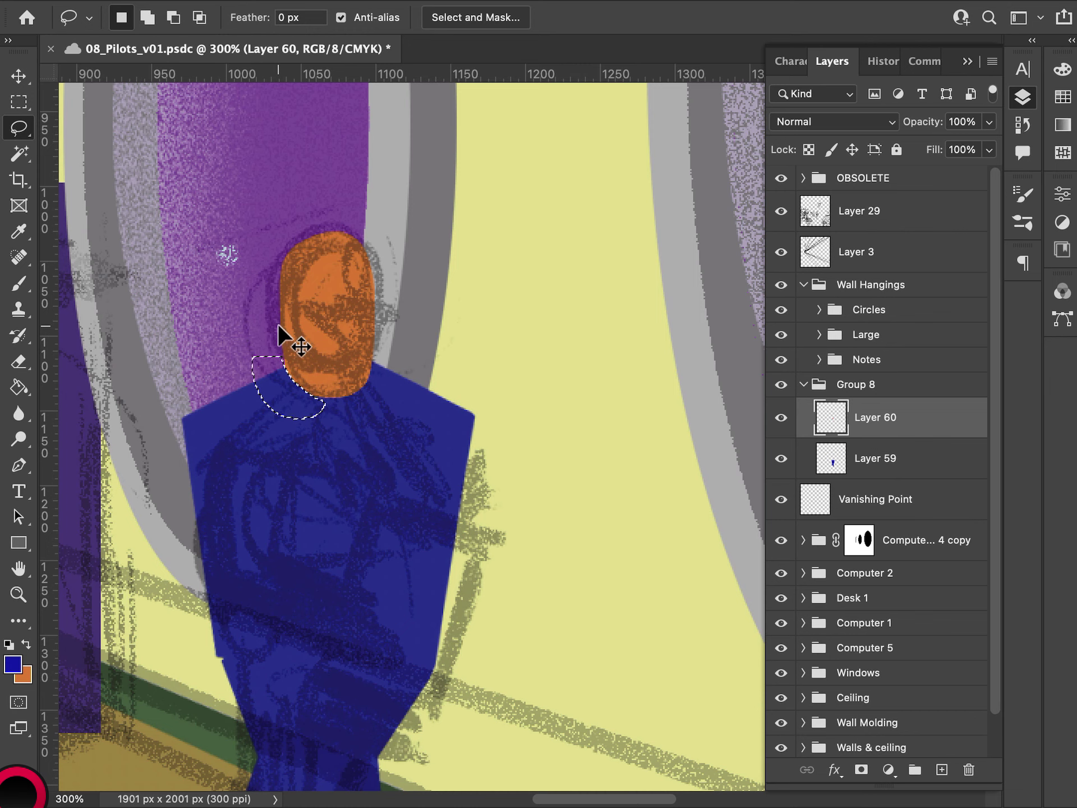
pyautogui.press('super+d')
pyautogui.moveTo(317, 400); pyautogui.dragTo(258, 361)
pyautogui.press('super+d')
pyautogui.moveTo(321, 402)
pyautogui.mouseDown()
pyautogui.moveTo(300, 392)
pyautogui.moveTo(278, 352)
pyautogui.mouseUp()
pyautogui.press('super+d')
pyautogui.moveTo(315, 397)
pyautogui.mouseDown()
pyautogui.moveTo(264, 356)
pyautogui.moveTo(271, 361)
pyautogui.mouseUp()
pyautogui.press('super+d')
# - Trim a thin sliver off the top of the orange head with the Lasso, and deselect
pyautogui.keyDown('super'); pyautogui.click(831, 420); pyautogui.keyUp('super')
pyautogui.press('super+d')
pyautogui.moveTo(327, 230)
pyautogui.mouseDown()
pyautogui.moveTo(306, 232)
pyautogui.moveTo(339, 233)
pyautogui.moveTo(327, 211)
pyautogui.mouseUp()
pyautogui.press('Delete')
pyautogui.press('super+d')
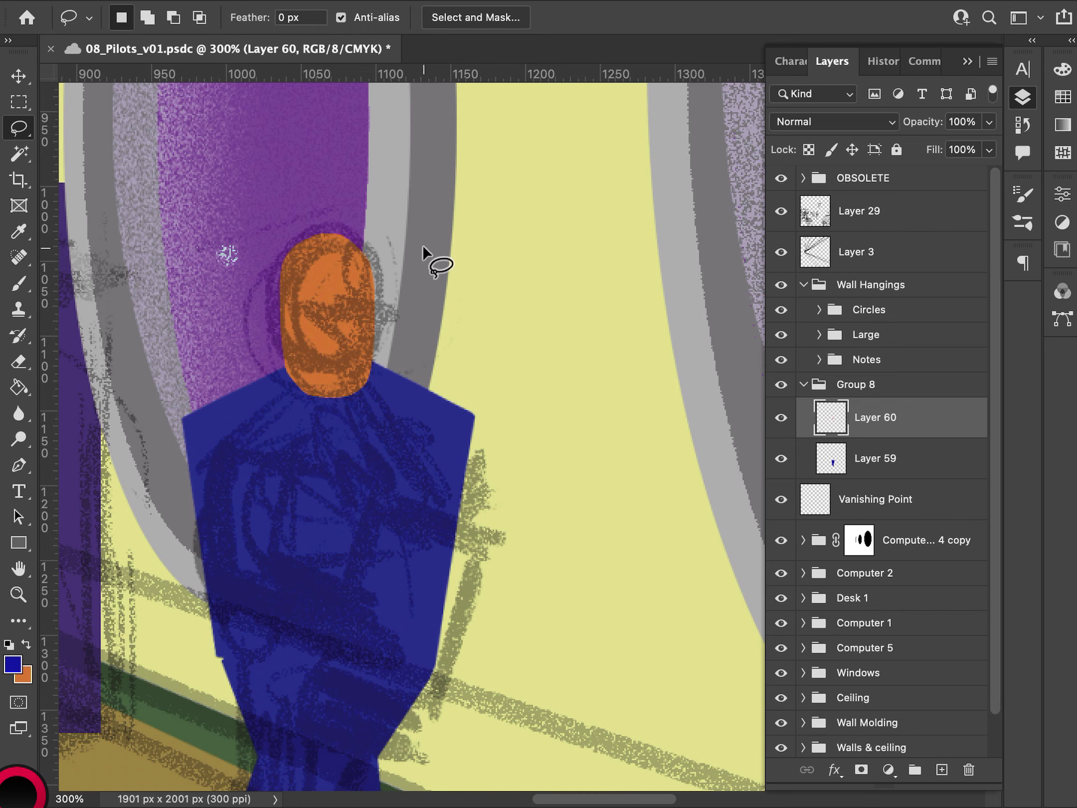
# - Load the orange head's outline as a selection and add a new layer above it
pyautogui.click(780, 418)
pyautogui.click(781, 417)
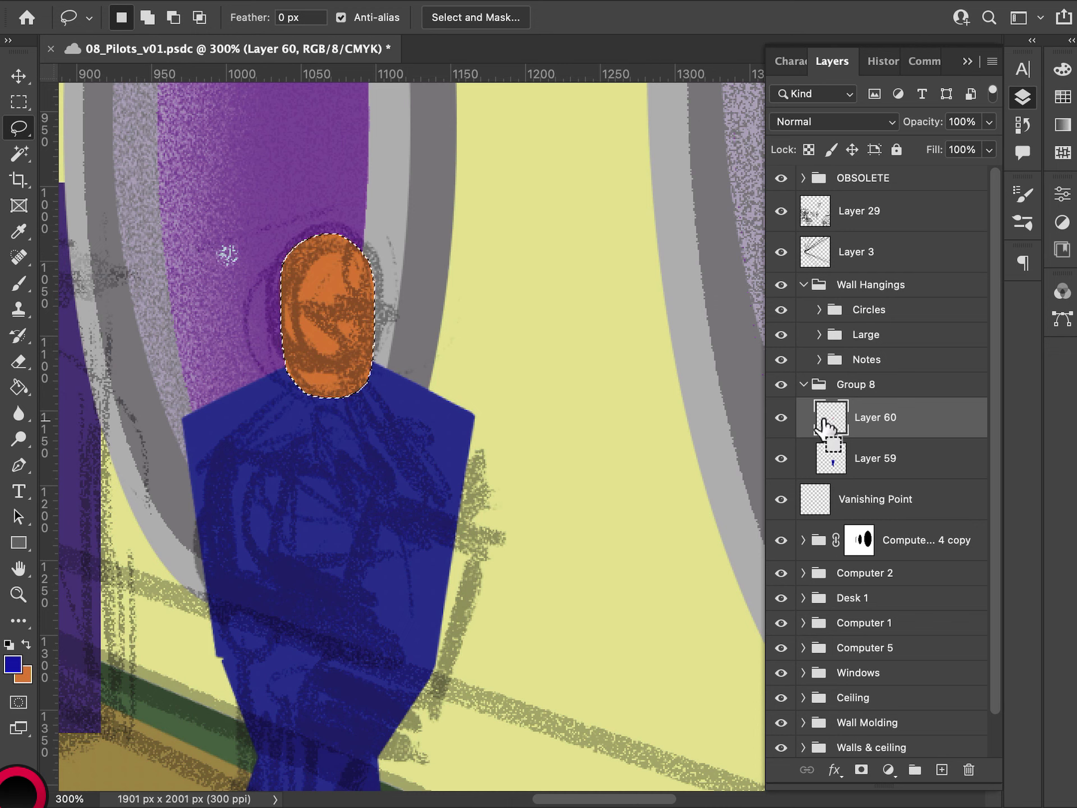
pyautogui.keyDown('super'); pyautogui.click(829, 417); pyautogui.keyUp('super')
pyautogui.click(941, 769)
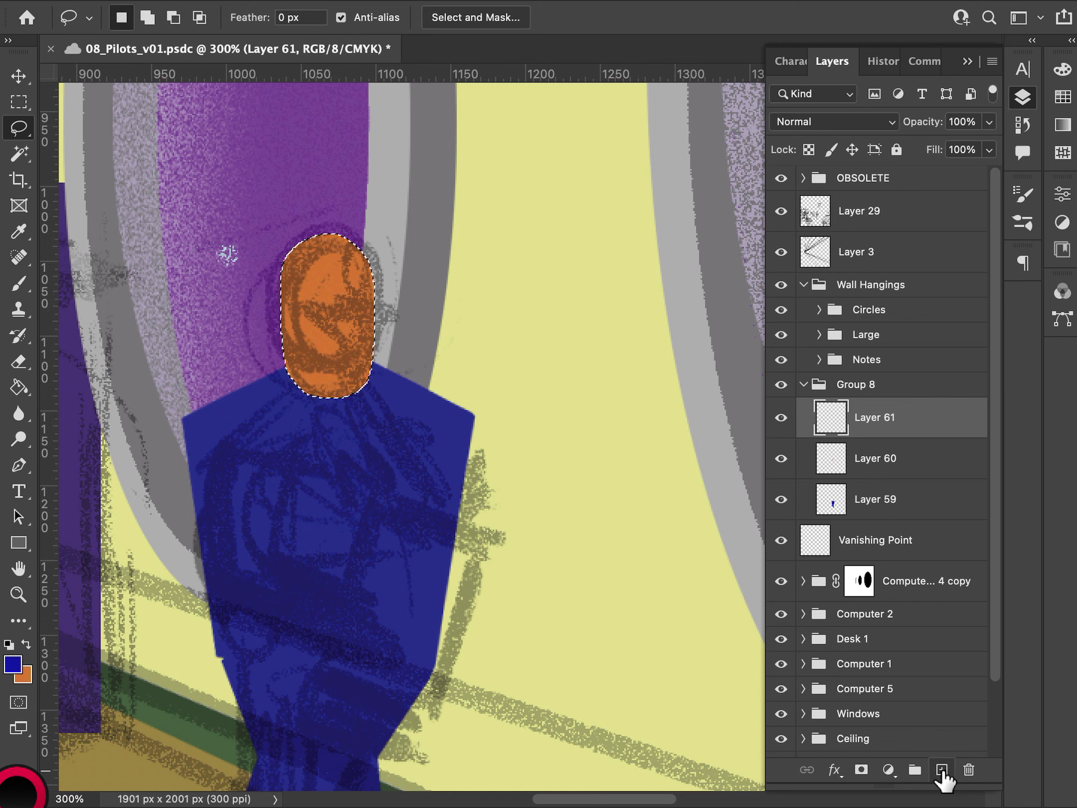
pyautogui.press('m')
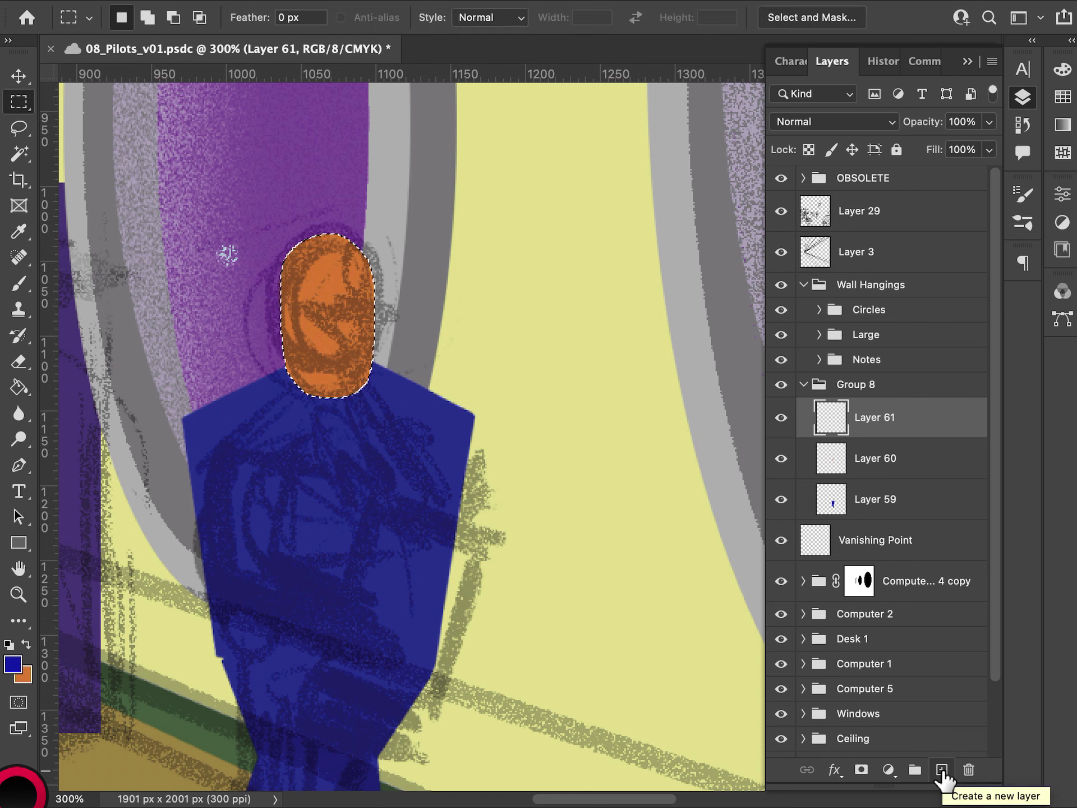
pyautogui.press('l')
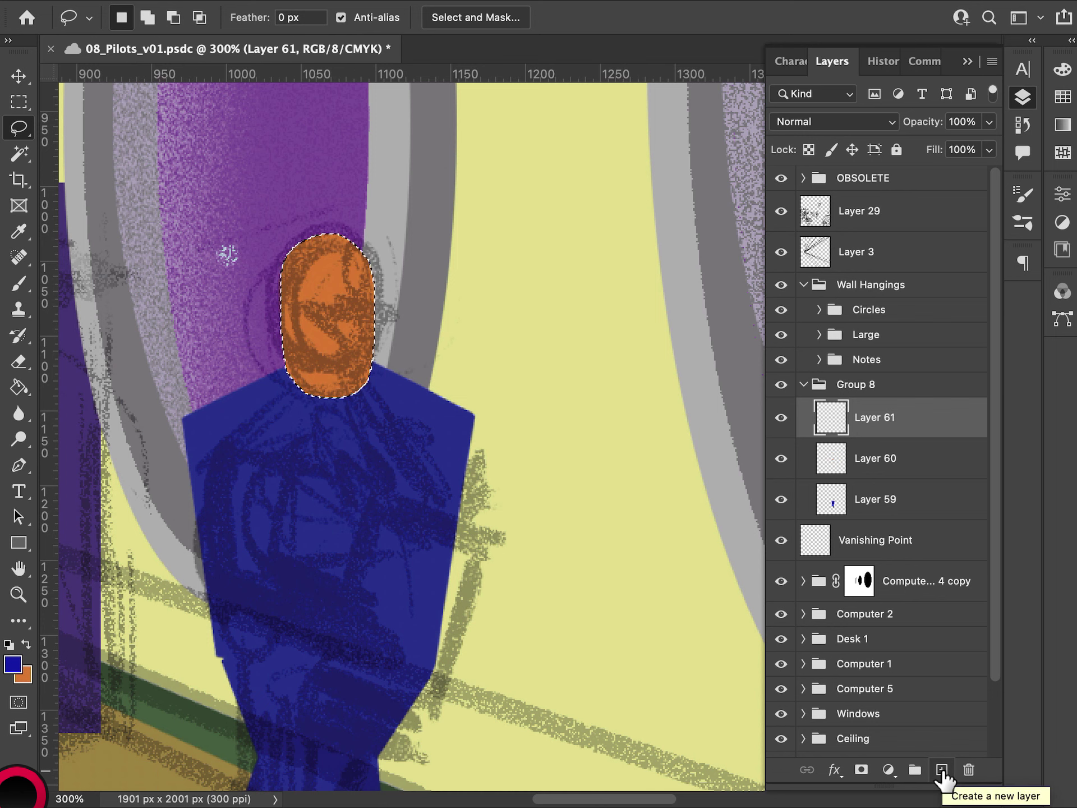
# - Subtract the face from the head selection with the Lasso, fill the remaining cap area with blue #202bb3, and deselect
pyautogui.press('alt')
pyautogui.moveTo(265, 307)
pyautogui.mouseDown()
pyautogui.moveTo(386, 298)
pyautogui.moveTo(404, 307)
pyautogui.mouseUp()
pyautogui.press('alt')
pyautogui.moveTo(265, 297)
pyautogui.mouseDown()
pyautogui.moveTo(335, 276)
pyautogui.moveTo(418, 336)
pyautogui.moveTo(248, 344)
pyautogui.moveTo(234, 334)
pyautogui.mouseUp()
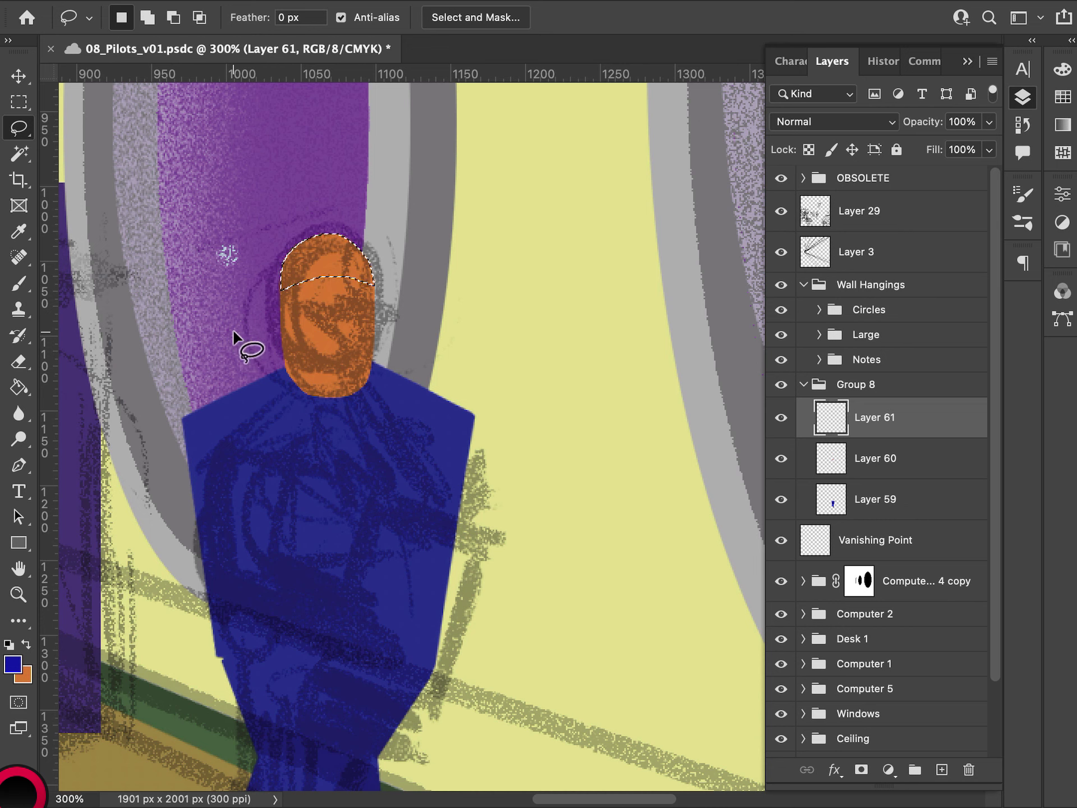
pyautogui.hotkey('alt', 'BackSpace')
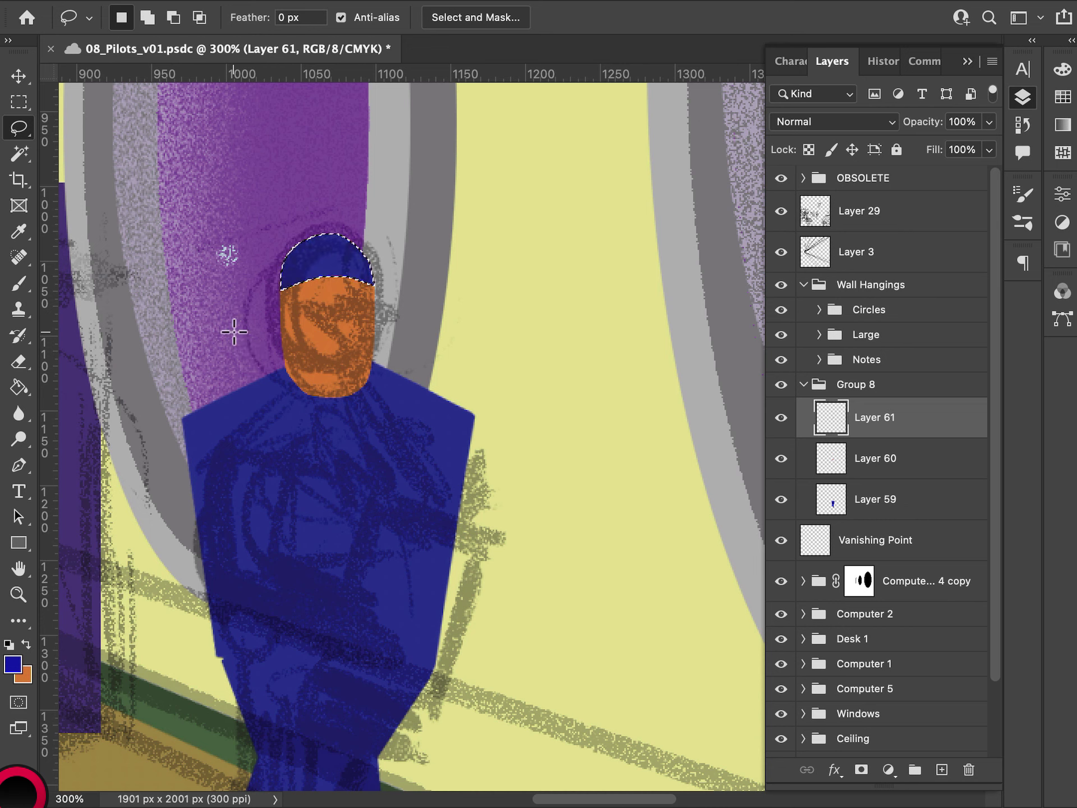
pyautogui.press('m')
pyautogui.hotkey('ctrl', 'd')
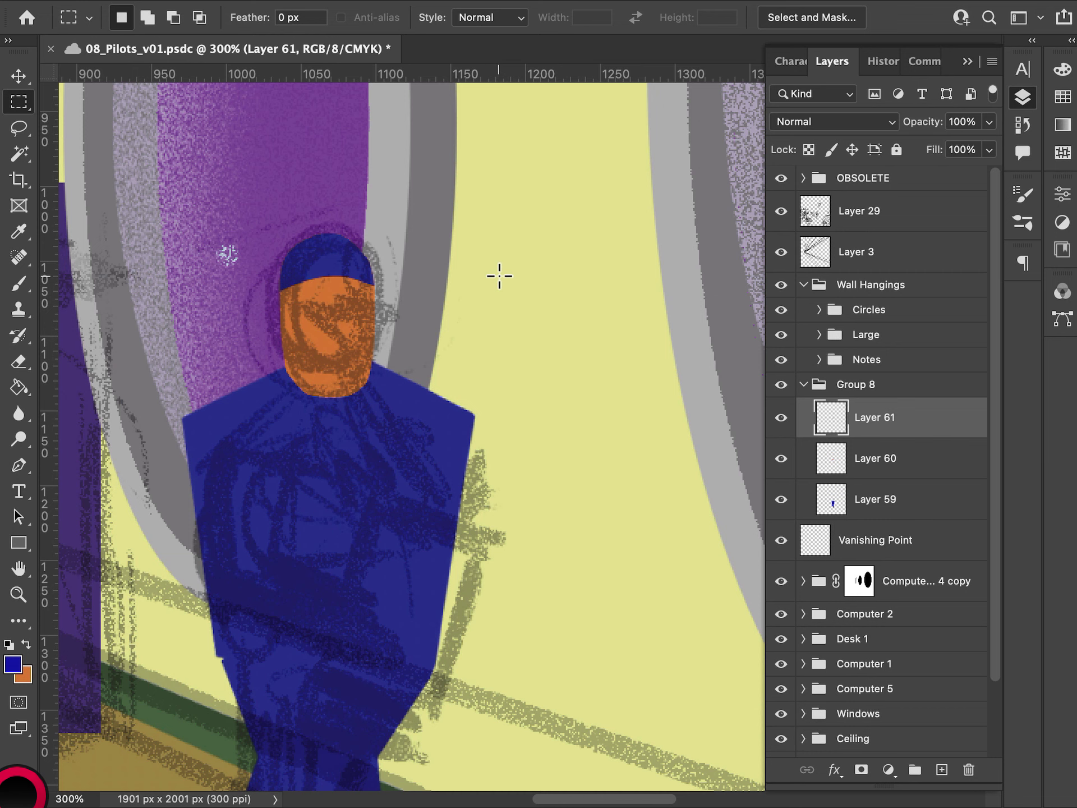
# - Add a new layer above the cap and select a small rectangle over the eye at the face's right edge
pyautogui.moveTo(429, 341); pyautogui.dragTo(462, 337)
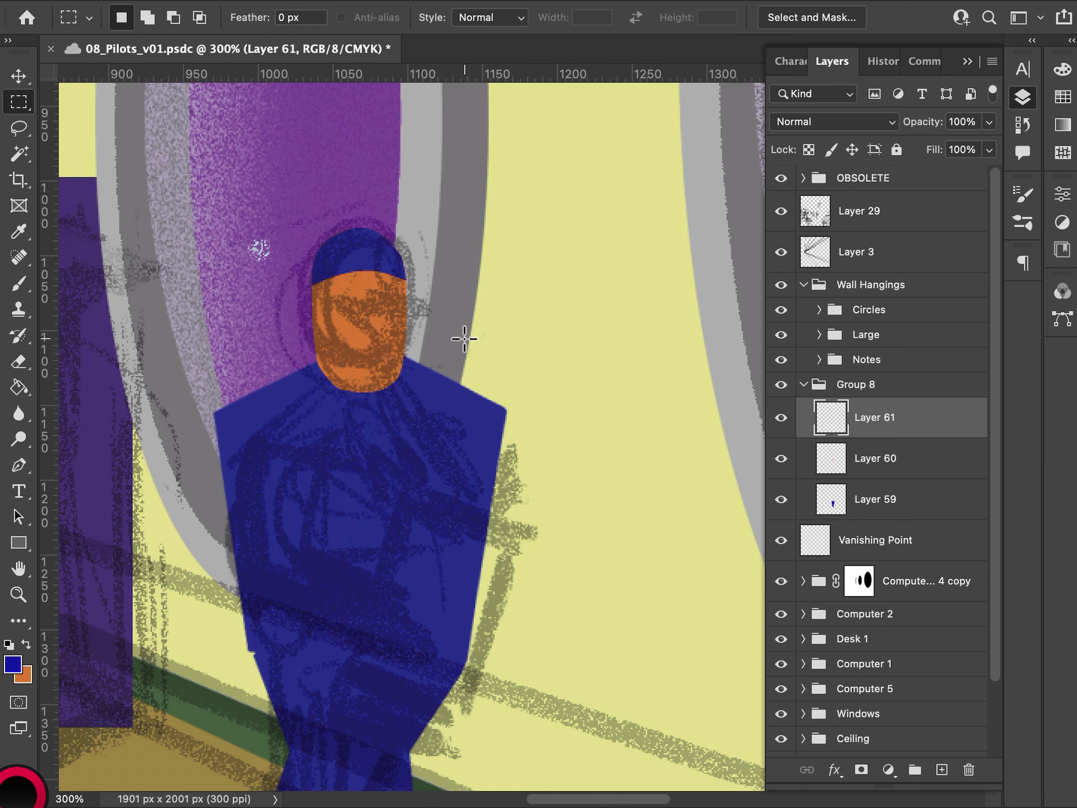
pyautogui.click(942, 770)
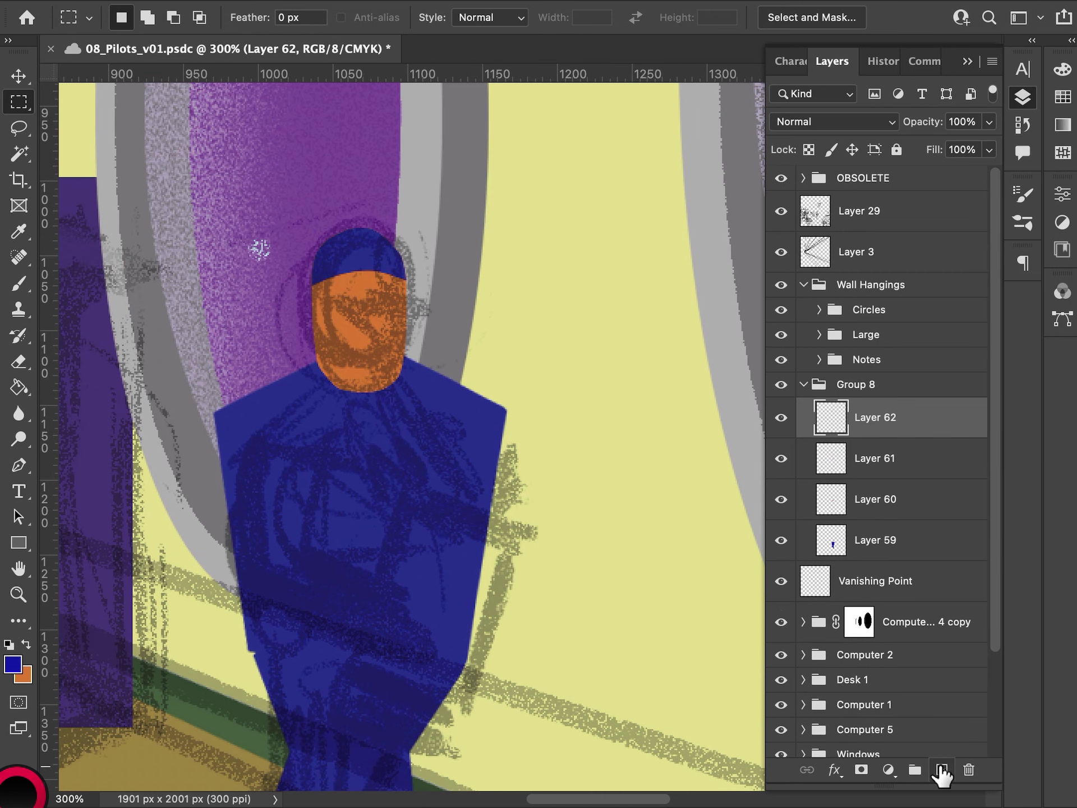
pyautogui.moveTo(374, 305); pyautogui.dragTo(408, 319)
pyautogui.rightClick(397, 316)
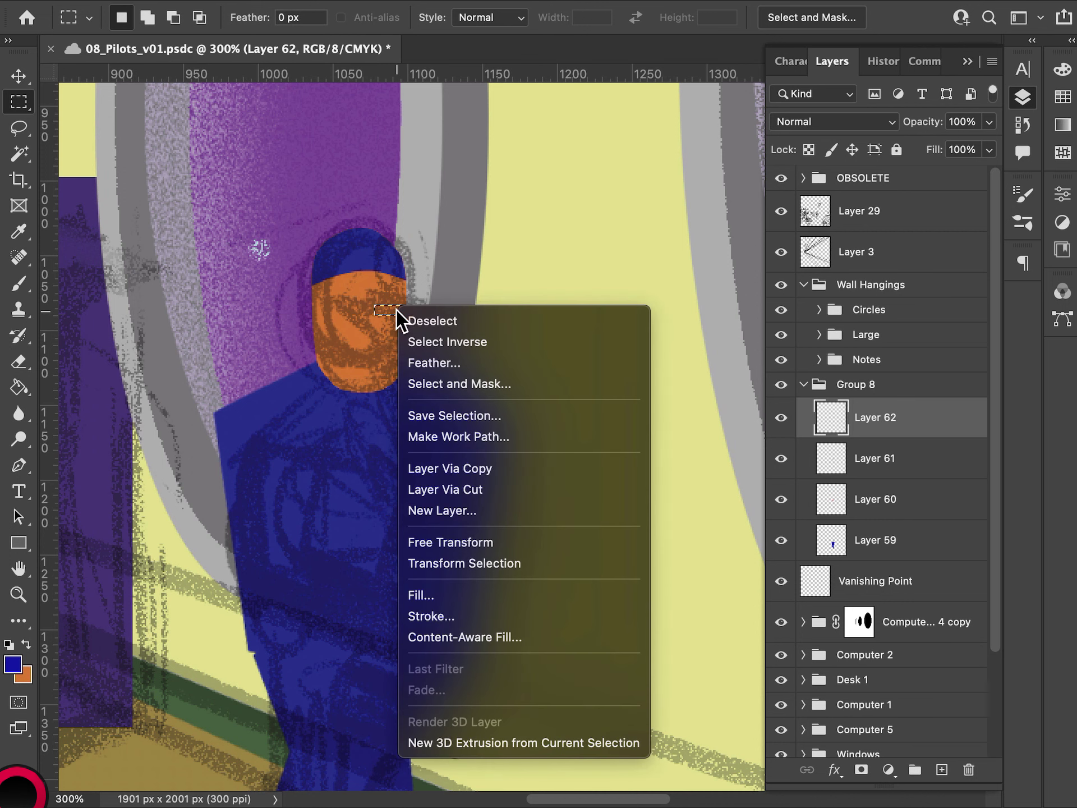
pyautogui.press('Escape')
# - Try filling the eye selection with light gray-blue #a6a8b7, and undo the fill
pyautogui.click(12, 665)
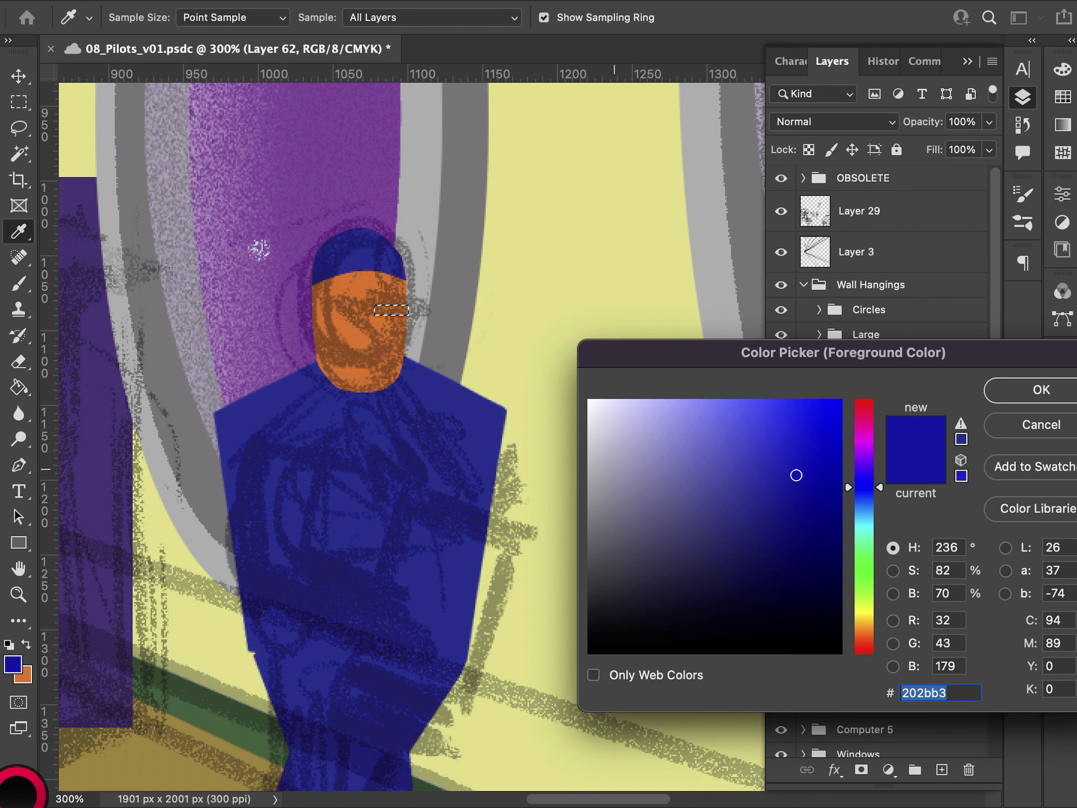
pyautogui.click(611, 470)
pyautogui.click(1026, 390)
pyautogui.press('m')
pyautogui.hotkey('alt', 'BackSpace')
pyautogui.press('super+z')
# - Reselect a slightly taller rectangle over the right eye and fill it with gray-blue #9b9db9
pyautogui.moveTo(370, 308); pyautogui.dragTo(407, 324)
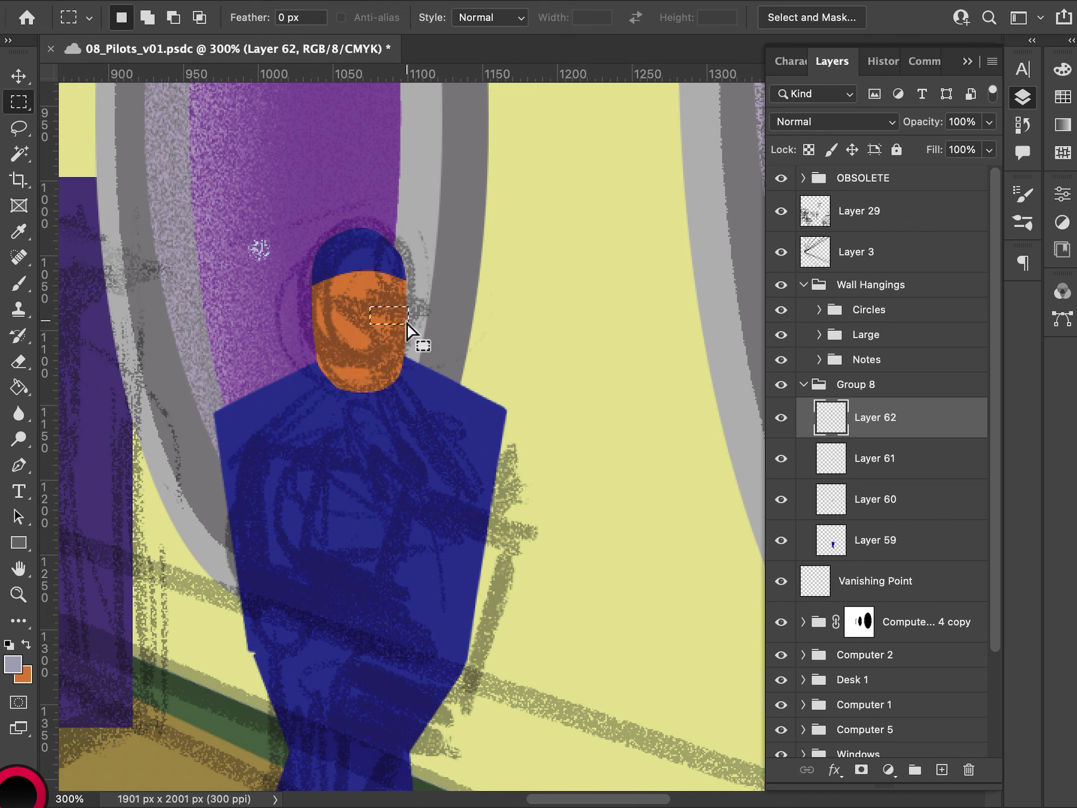
pyautogui.click(13, 664)
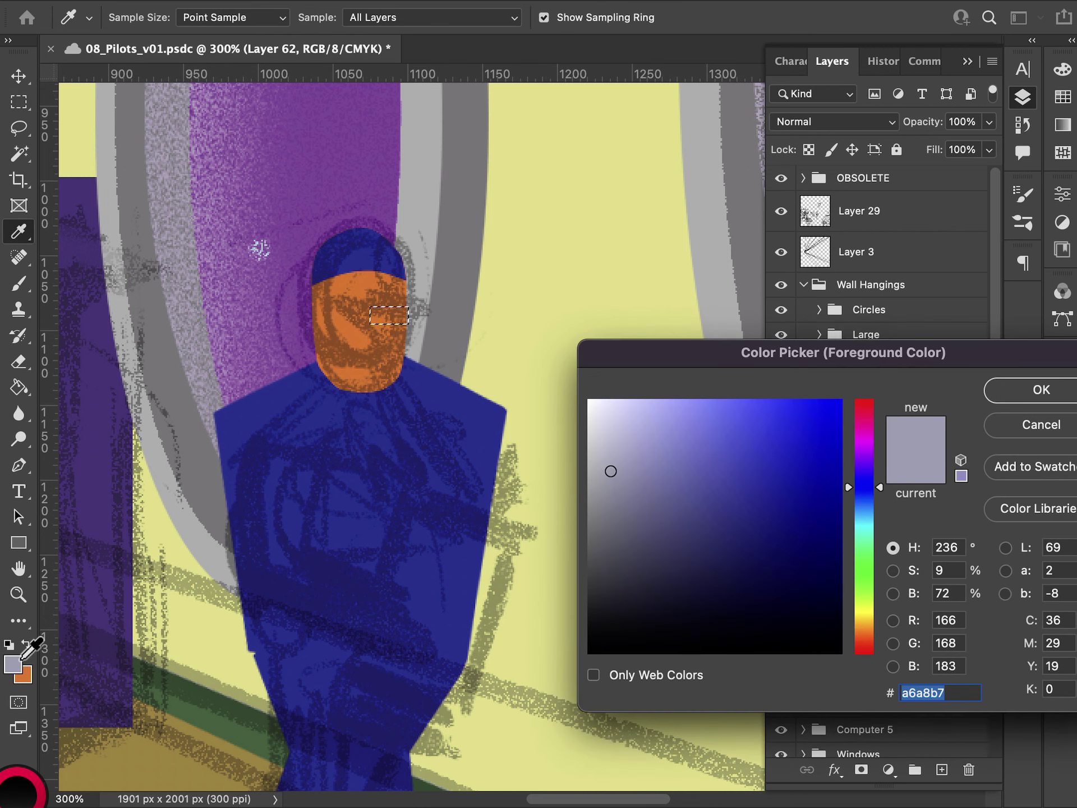
pyautogui.click(616, 477)
pyautogui.moveTo(617, 476)
pyautogui.mouseDown()
pyautogui.moveTo(641, 464)
pyautogui.moveTo(629, 467)
pyautogui.mouseUp()
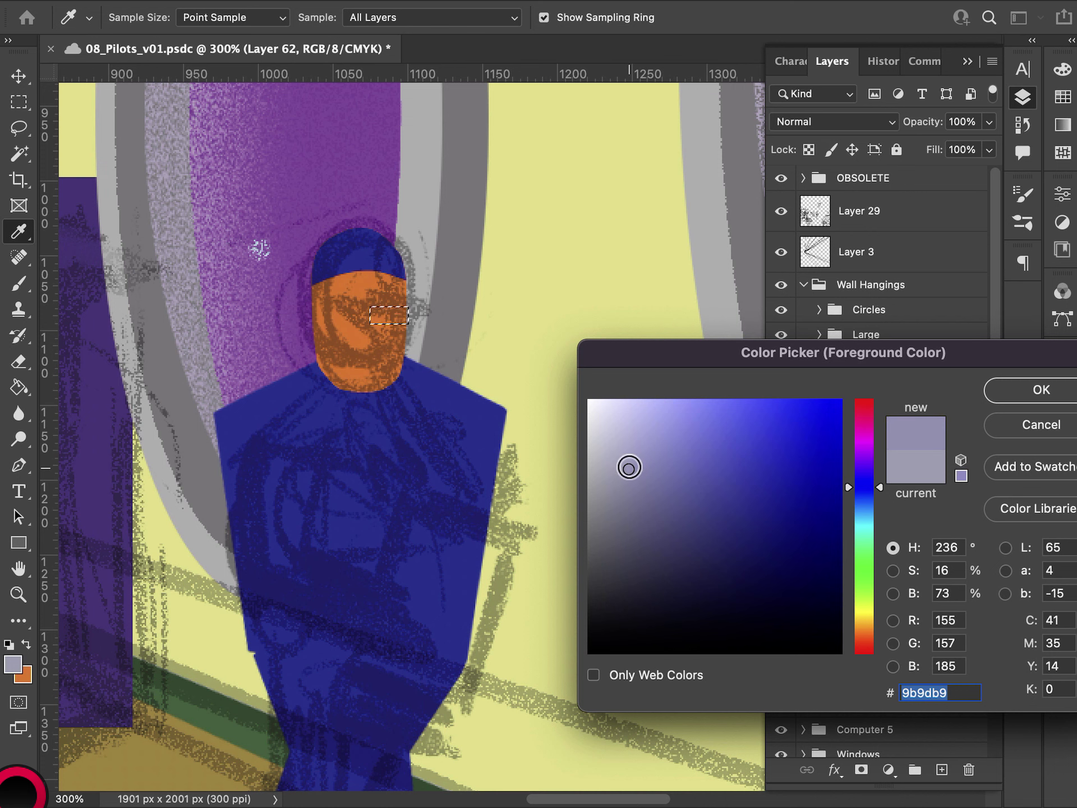
pyautogui.click(1030, 400)
pyautogui.hotkey('alt', 'BackSpace')
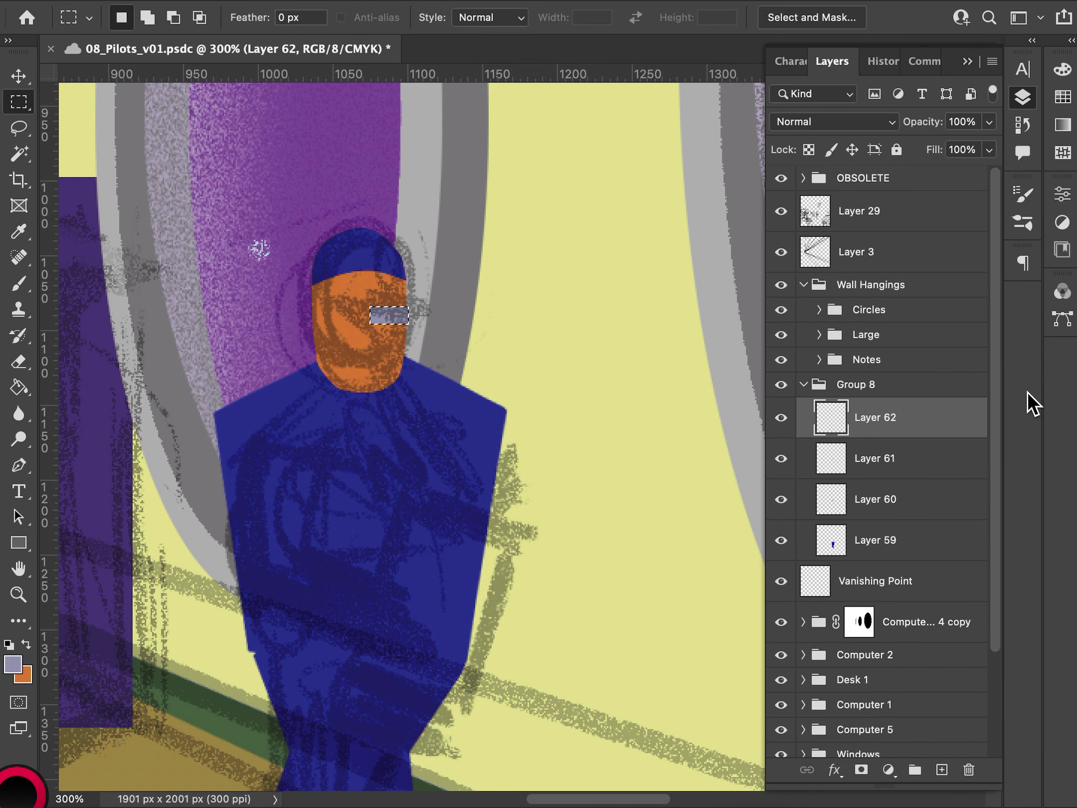
# - Rotate the gray-blue eye rectangle by 15° with Free Transform, and deselect
pyautogui.hotkey('ctrl', 't')
pyautogui.moveTo(432, 292); pyautogui.dragTo(437, 306)
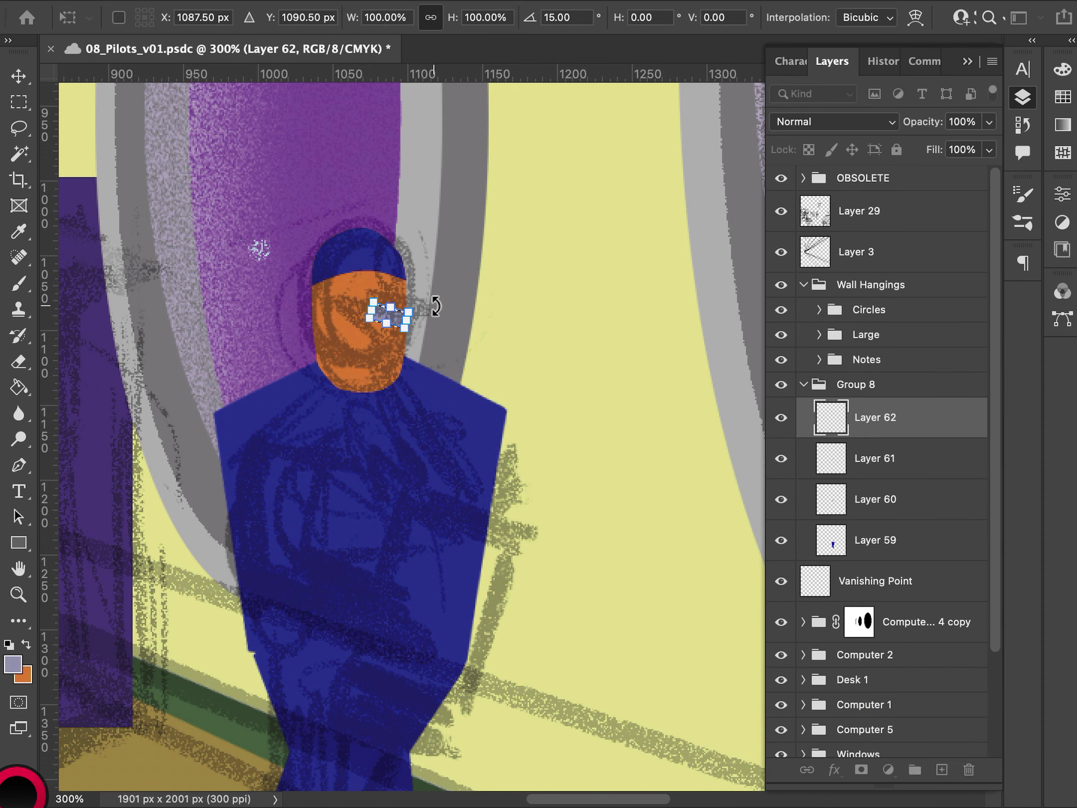
pyautogui.press('Return')
pyautogui.hotkey('ctrl', 'd')
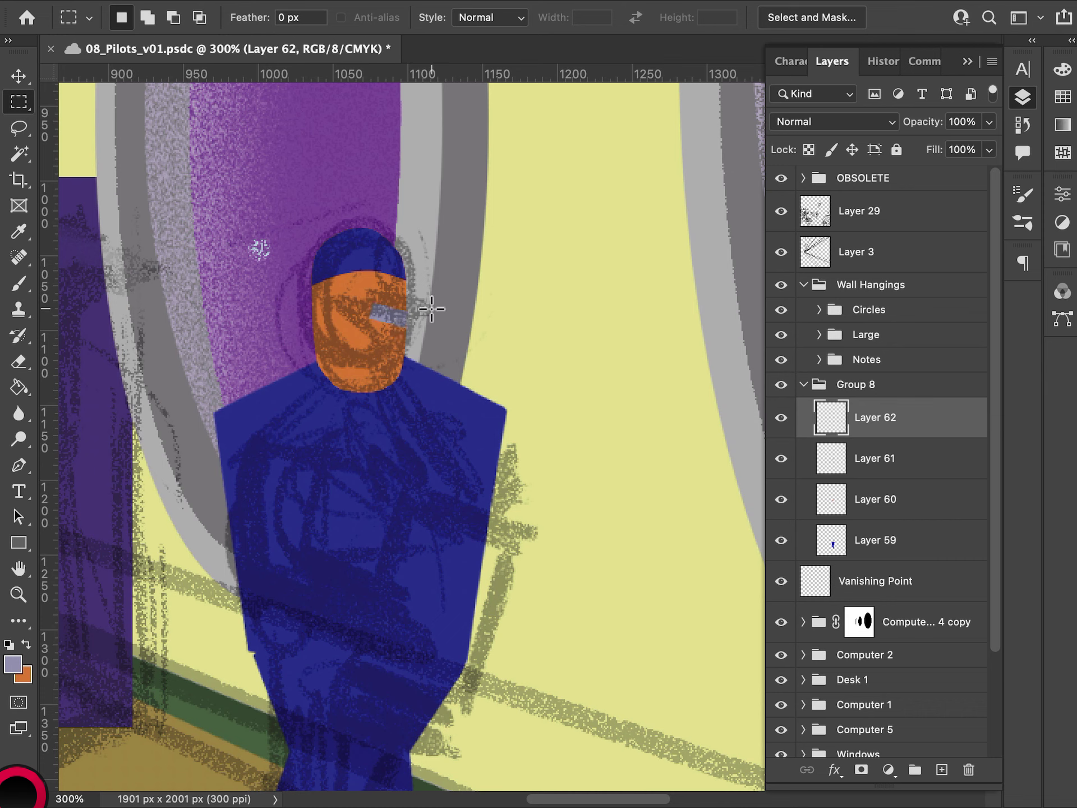
# - Duplicate the eye shape's layer and arrange the two shapes as a pair across the face
pyautogui.press('v')
pyautogui.moveTo(431, 308); pyautogui.dragTo(432, 305)
pyautogui.moveTo(874, 416); pyautogui.dragTo(876, 431)
pyautogui.hotkey('ctrl', 't')
pyautogui.moveTo(443, 303); pyautogui.dragTo(344, 304)
pyautogui.press('Return')
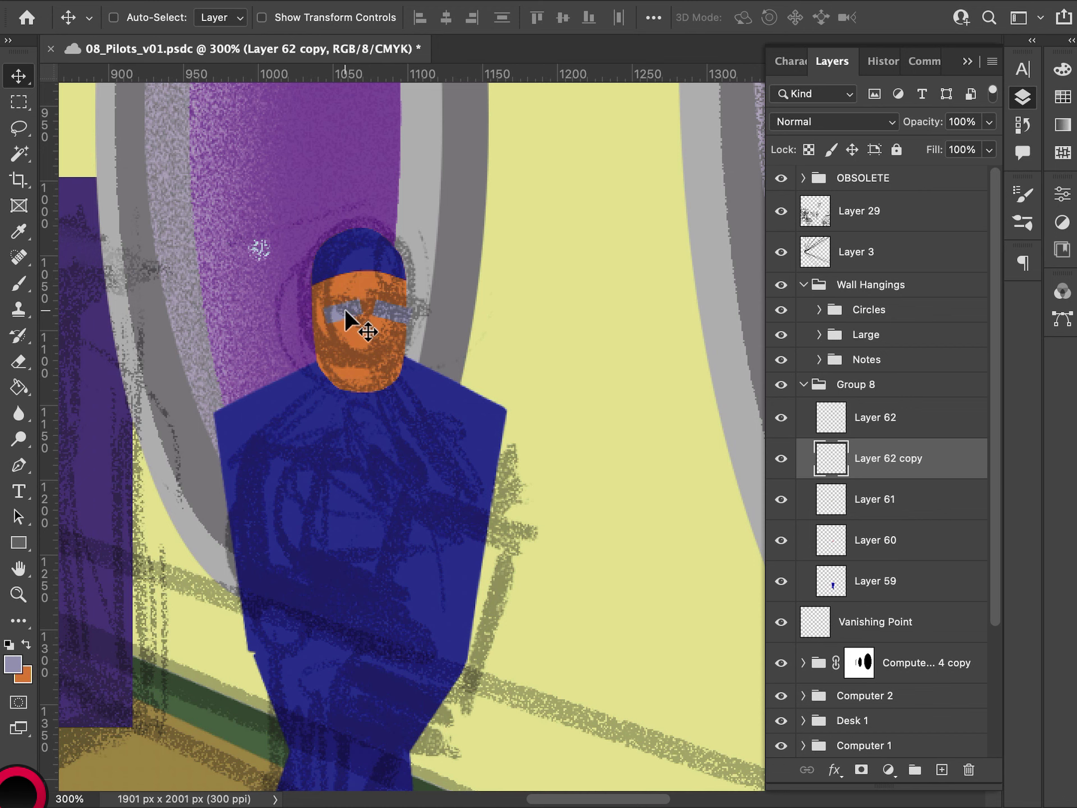
# - Reposition the two eye shapes slightly lower on the orange face
pyautogui.press('super+minus')
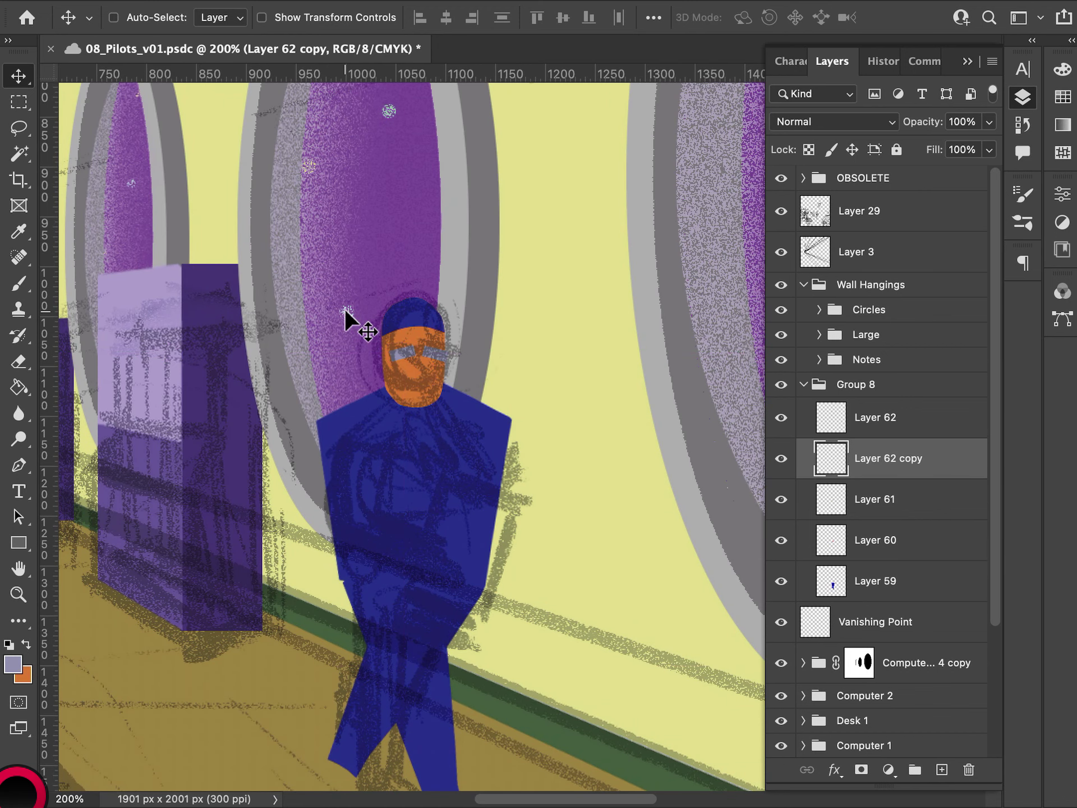
pyautogui.moveTo(403, 344); pyautogui.dragTo(445, 358)
pyautogui.click(846, 501)
pyautogui.click(843, 425)
pyautogui.moveTo(456, 303); pyautogui.dragTo(458, 303)
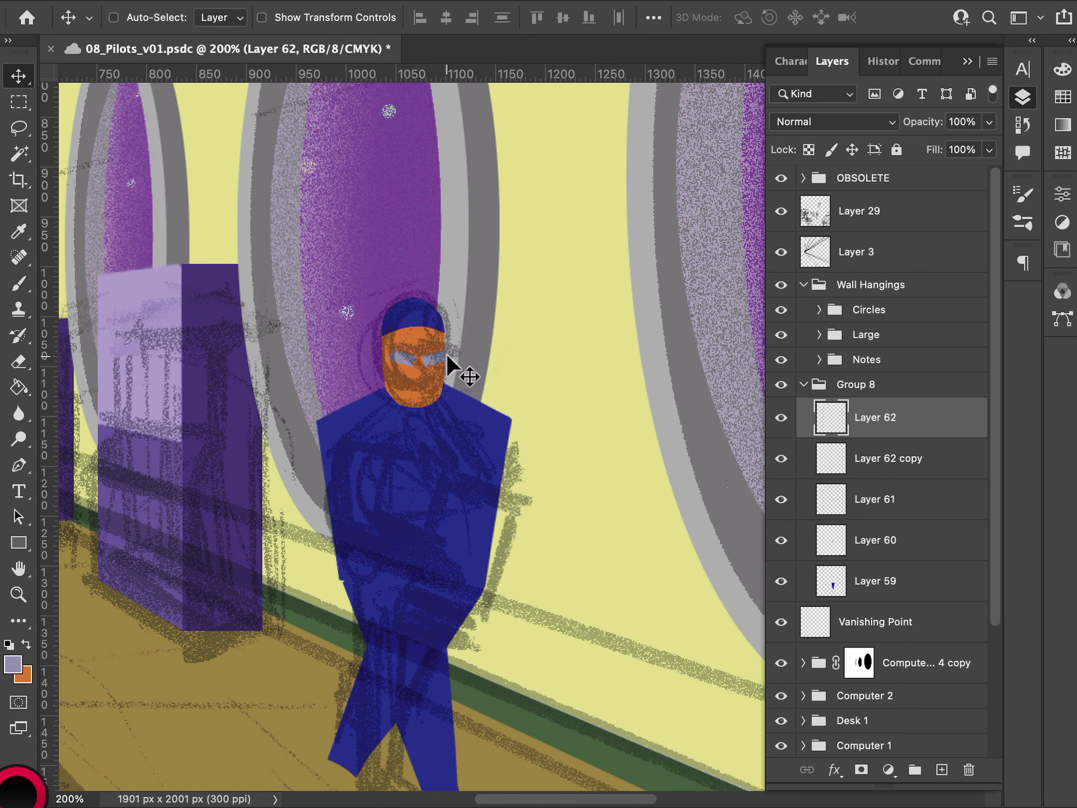
# - Rotate the left eye shape by -15° and the right eye shape by 15° to level them
pyautogui.hotkey('ctrl', 't')
pyautogui.moveTo(452, 349); pyautogui.dragTo(457, 331)
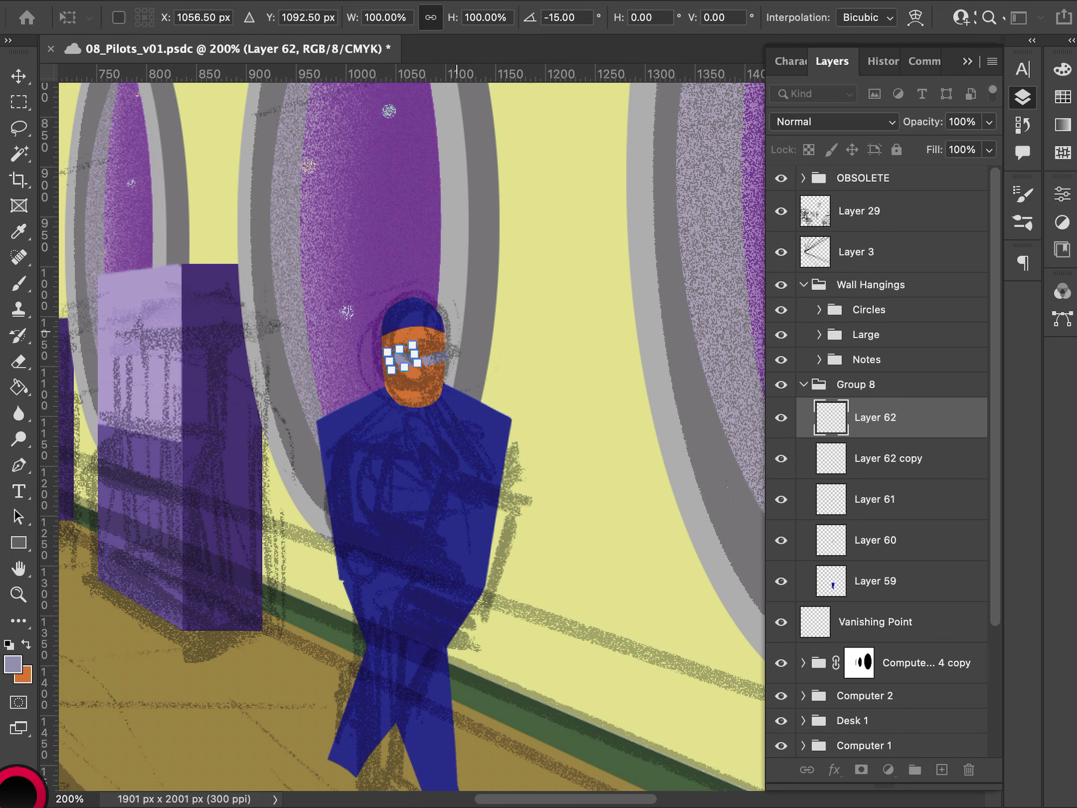
pyautogui.press('Return')
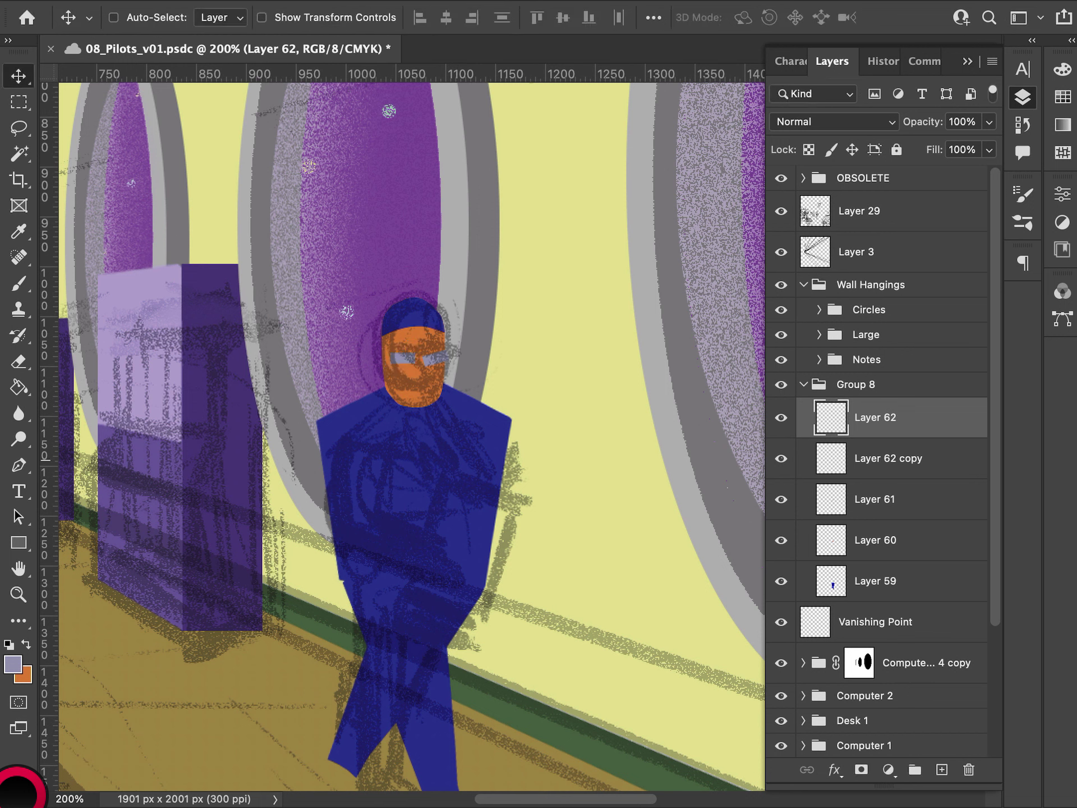
pyautogui.click(881, 463)
pyautogui.hotkey('ctrl', 't')
pyautogui.moveTo(483, 331); pyautogui.dragTo(485, 344)
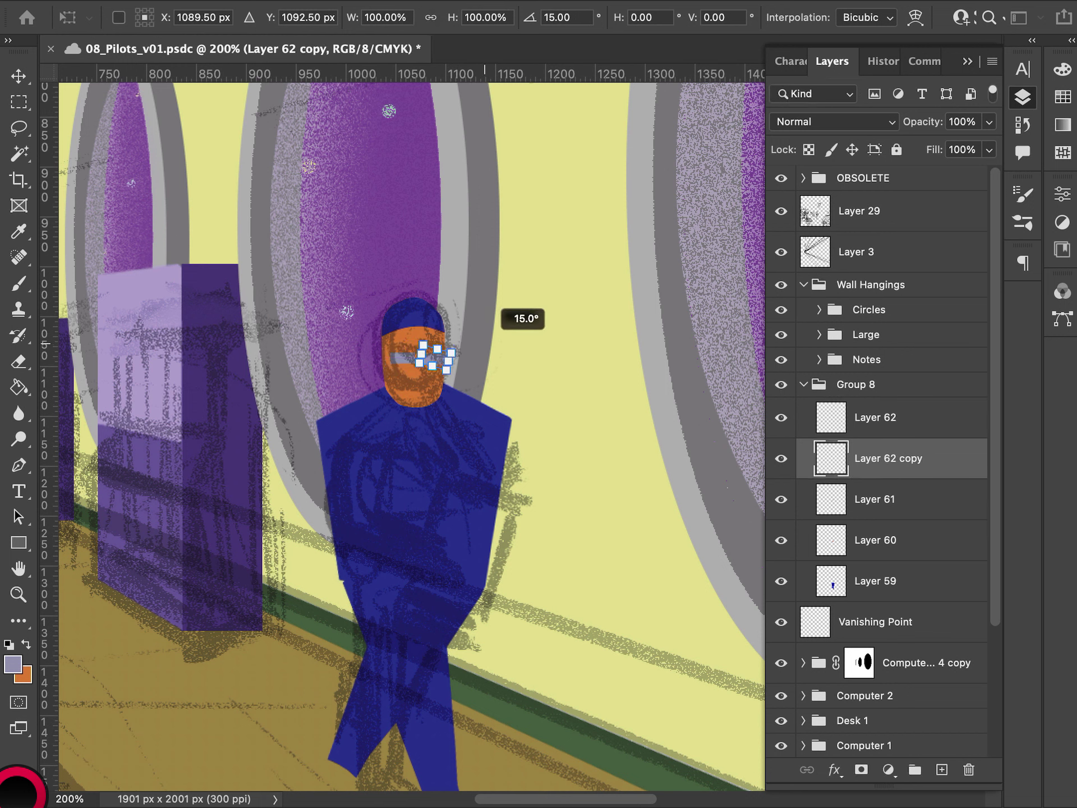
pyautogui.press('Return')
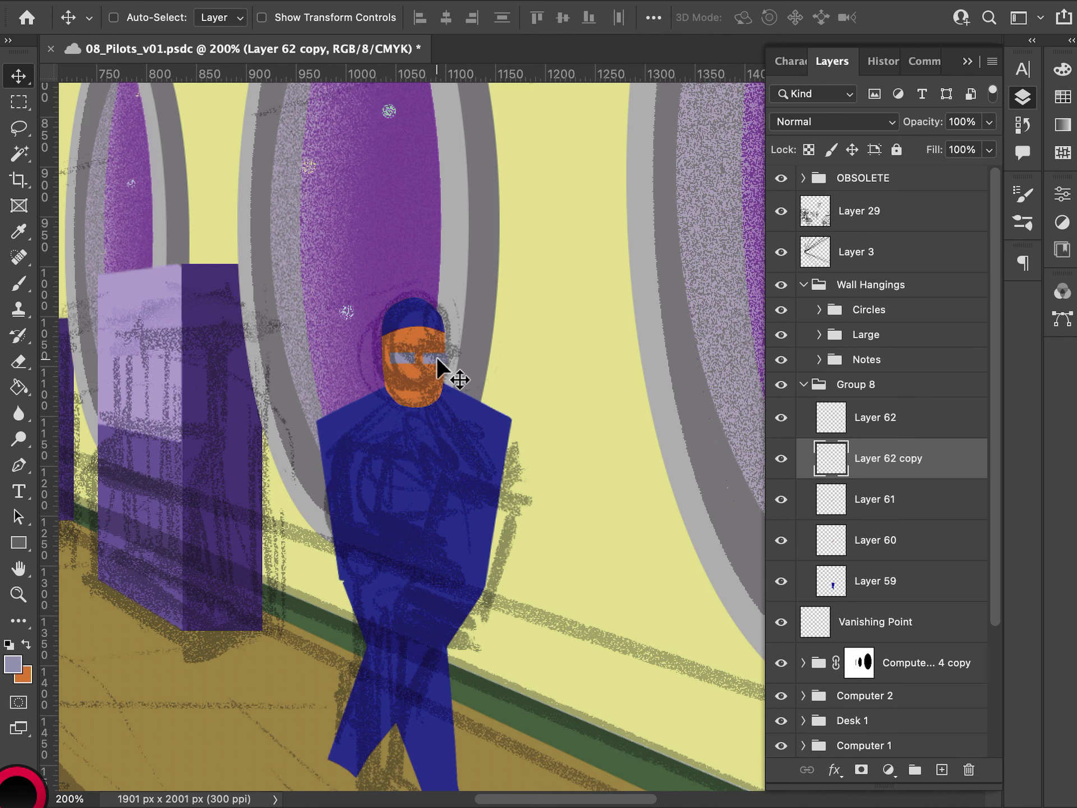
# - Nudge the right eye shape on the face, and undo the last adjustment
pyautogui.moveTo(437, 356); pyautogui.dragTo(455, 377)
pyautogui.click(834, 416)
pyautogui.press('super+z')
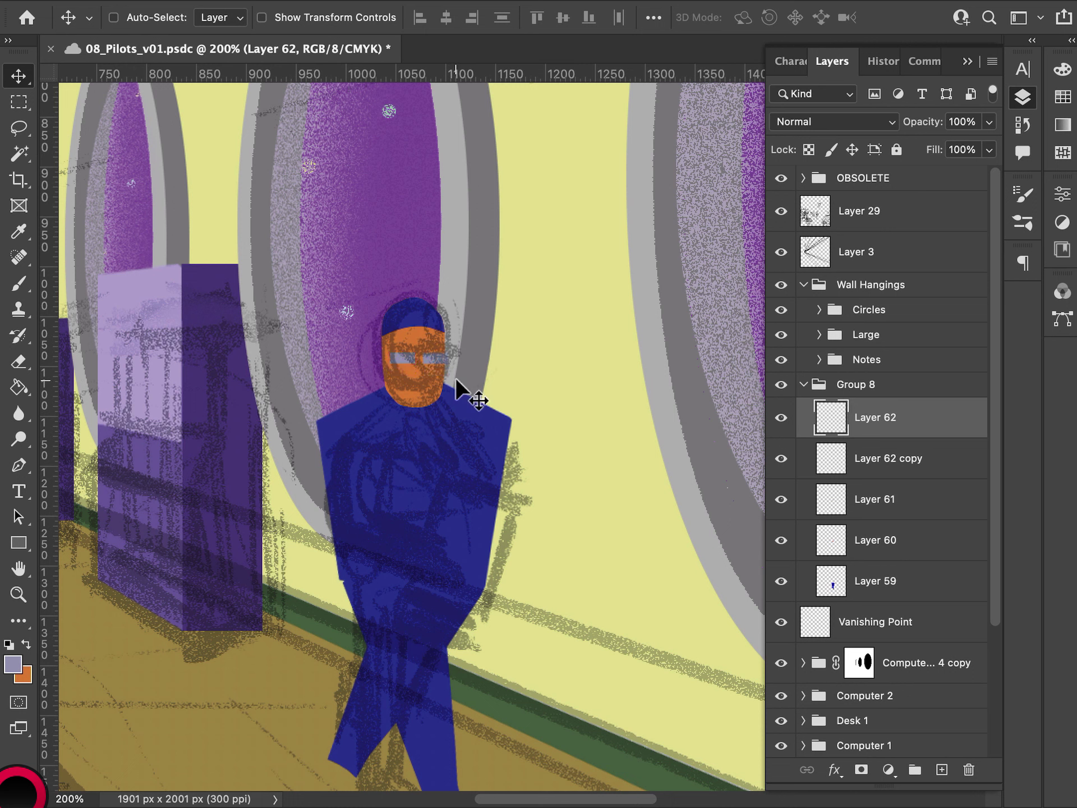
pyautogui.click(873, 473)
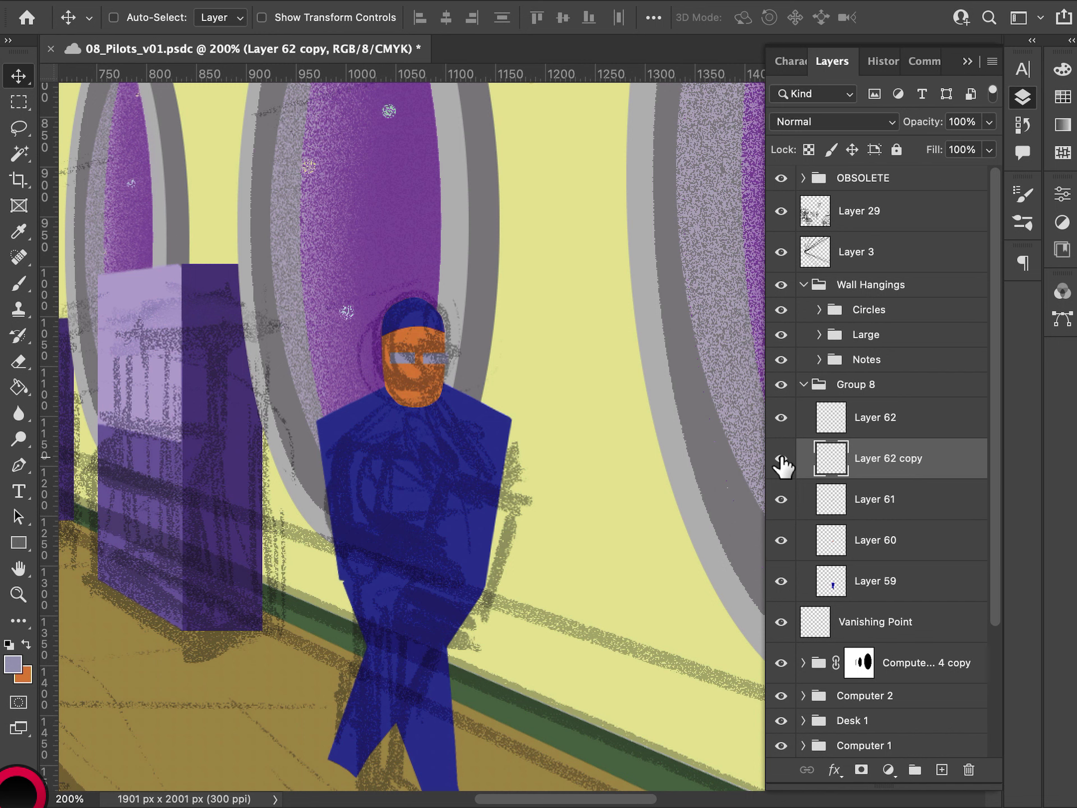
# - On the cap's layer, load the head outline as a selection and subtract the face below a lower cap line with the Lasso
pyautogui.click(850, 508)
pyautogui.keyDown('super'); pyautogui.click(828, 548); pyautogui.keyUp('super')
pyautogui.press('l')
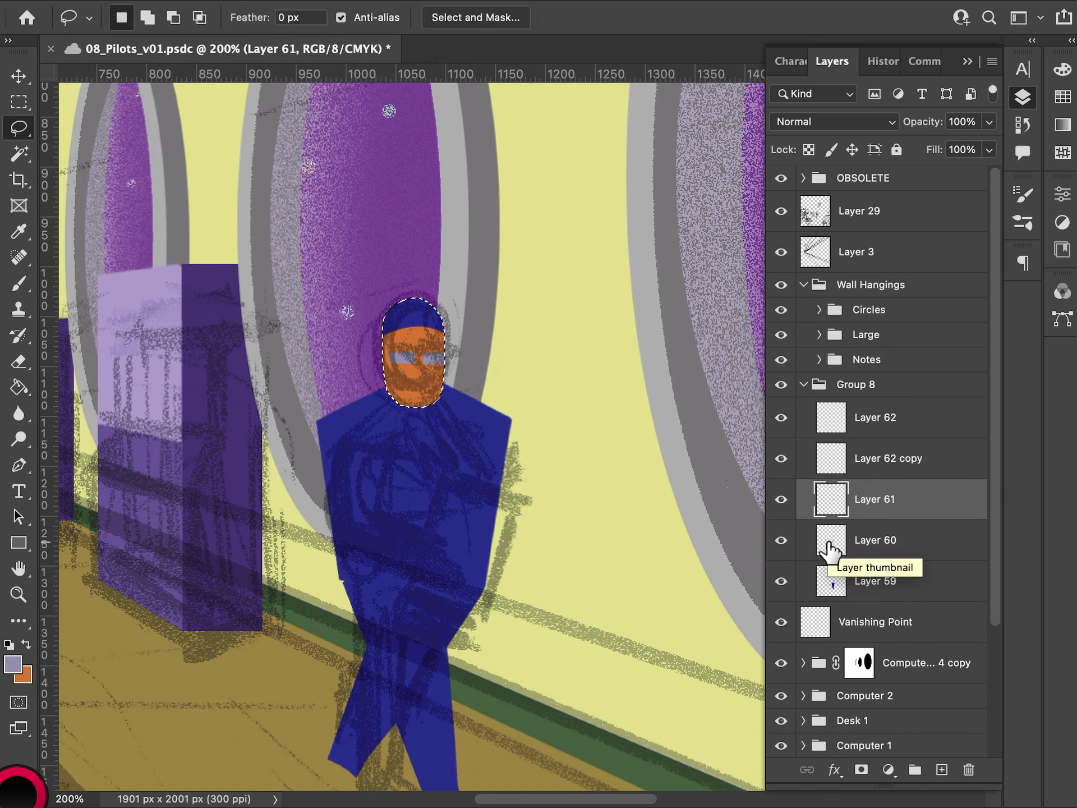
pyautogui.click(173, 17)
pyautogui.moveTo(376, 351)
pyautogui.mouseDown()
pyautogui.moveTo(442, 339)
pyautogui.moveTo(432, 352)
pyautogui.moveTo(367, 362)
pyautogui.moveTo(427, 442)
pyautogui.moveTo(369, 417)
pyautogui.mouseUp()
pyautogui.moveTo(367, 365); pyautogui.dragTo(372, 380)
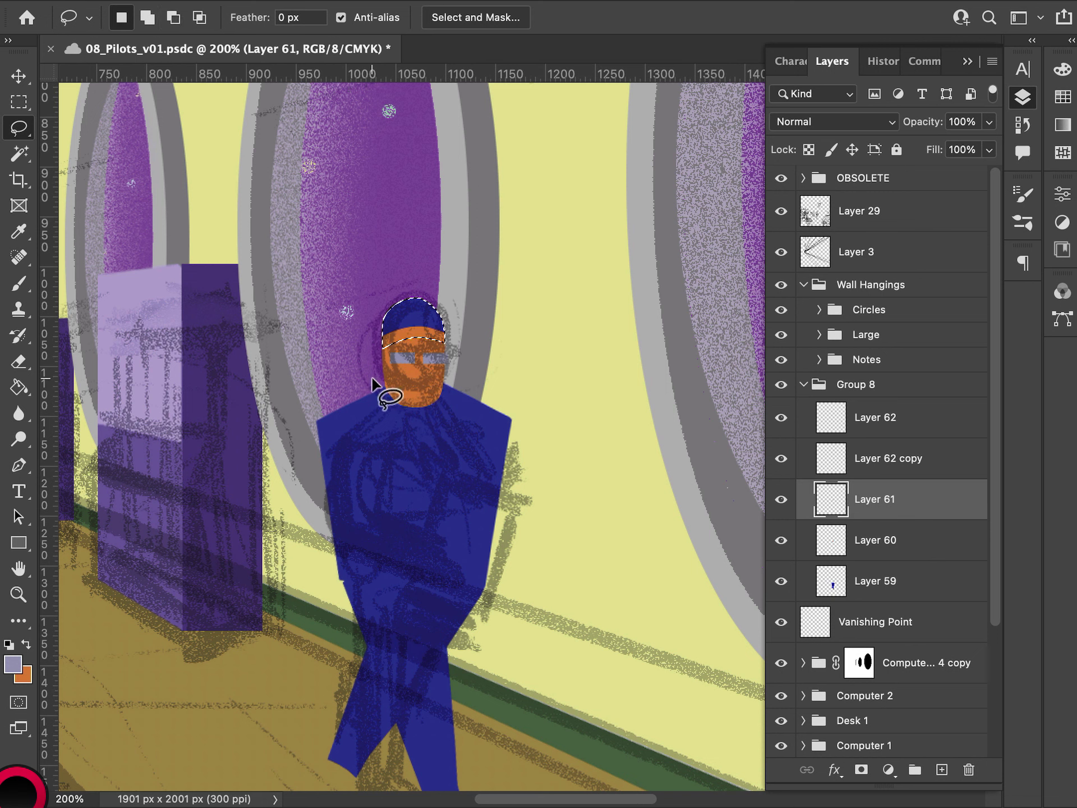
# - Extend the cap downward by filling the selection with the blue sampled from the body, and deselect
pyautogui.press('i')
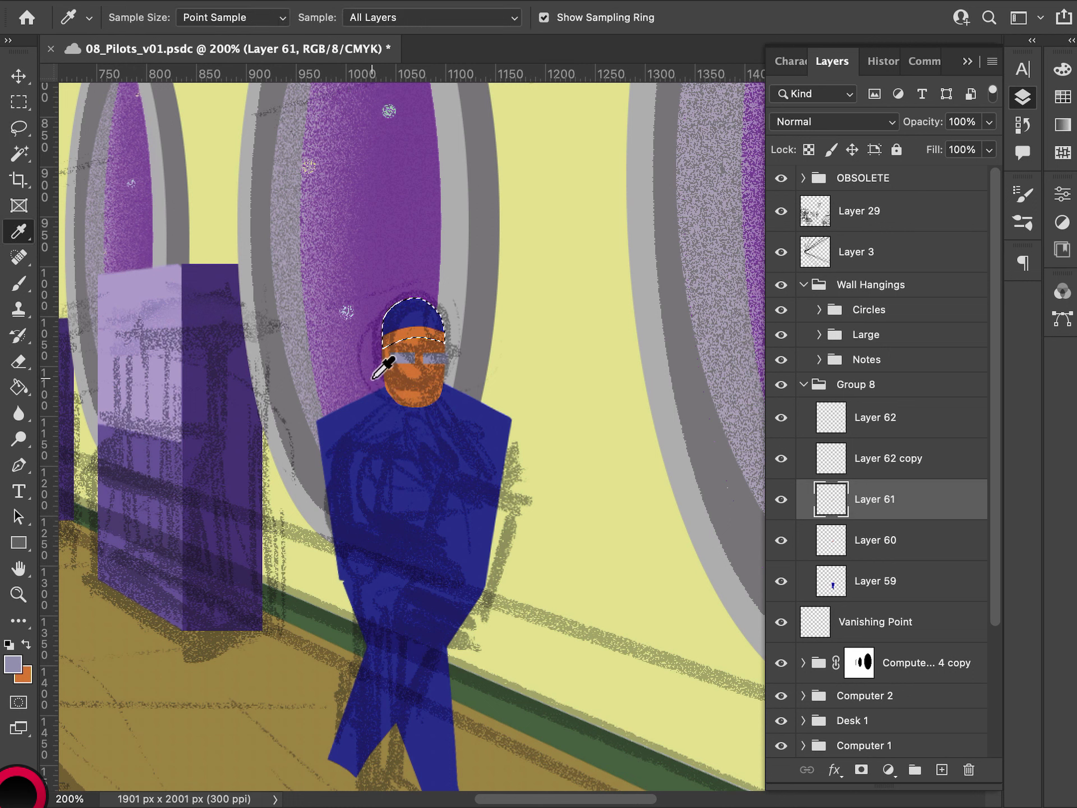
pyautogui.click(499, 424)
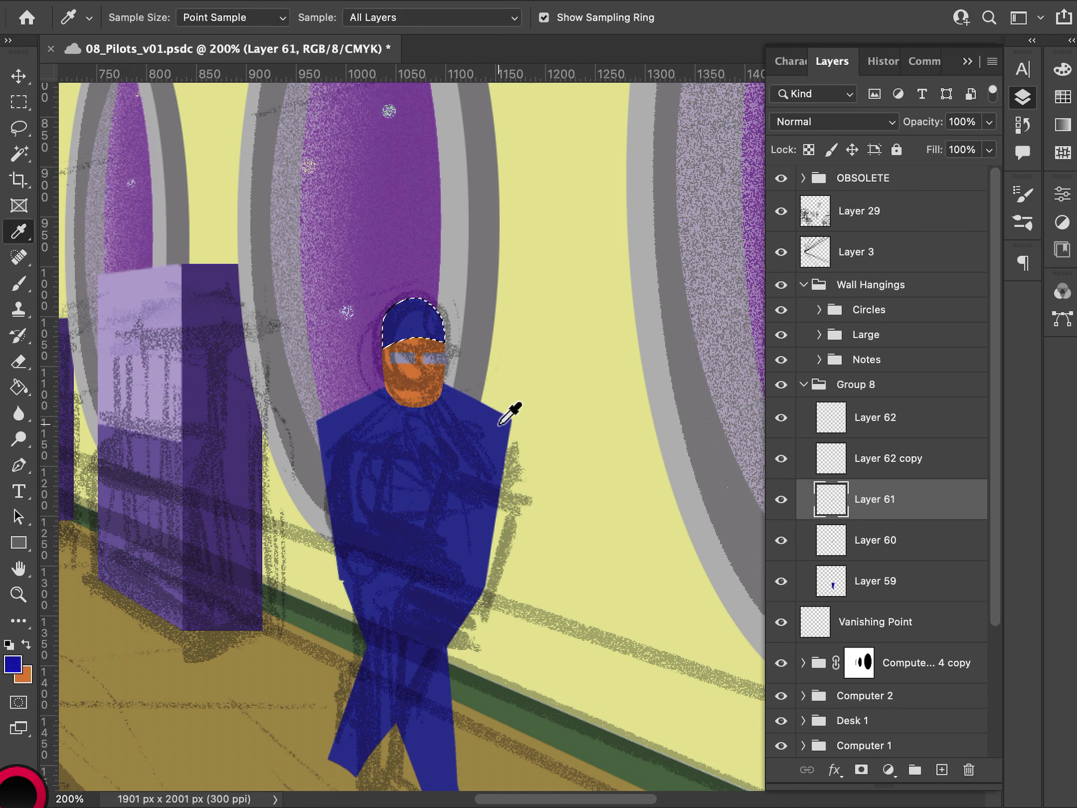
pyautogui.press('m')
pyautogui.click(503, 350)
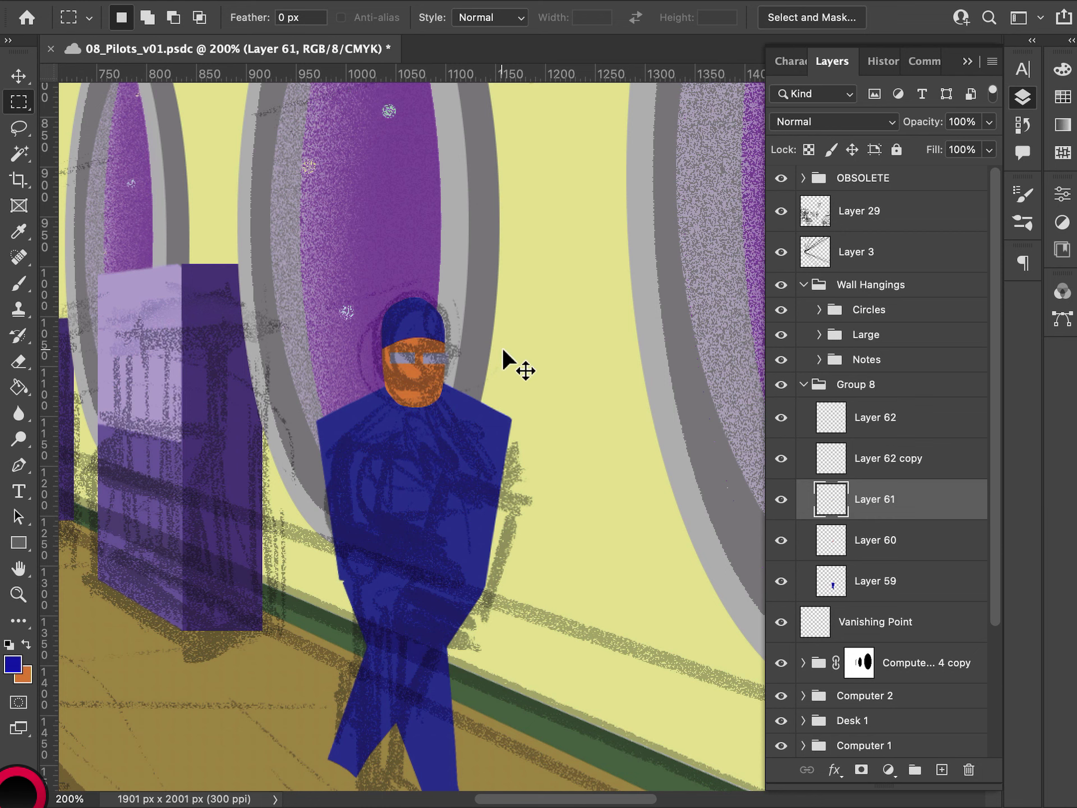
pyautogui.scroll(-2, 502, 348)
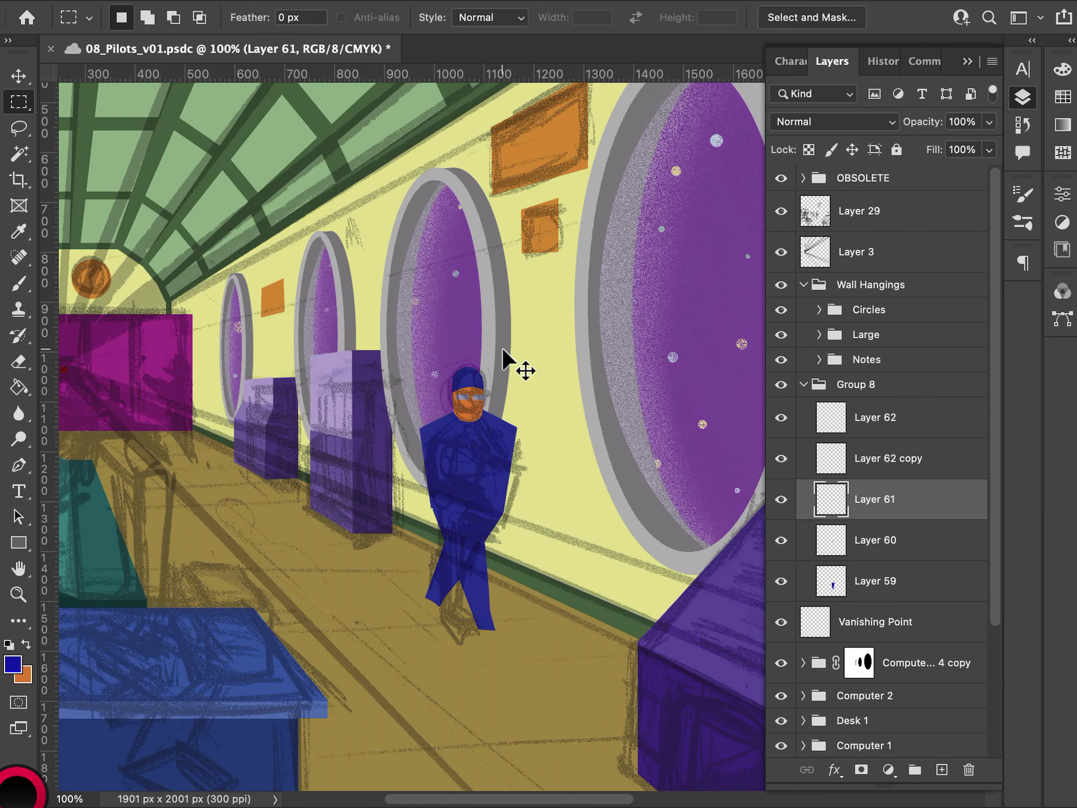
pyautogui.scroll(2, 502, 347)
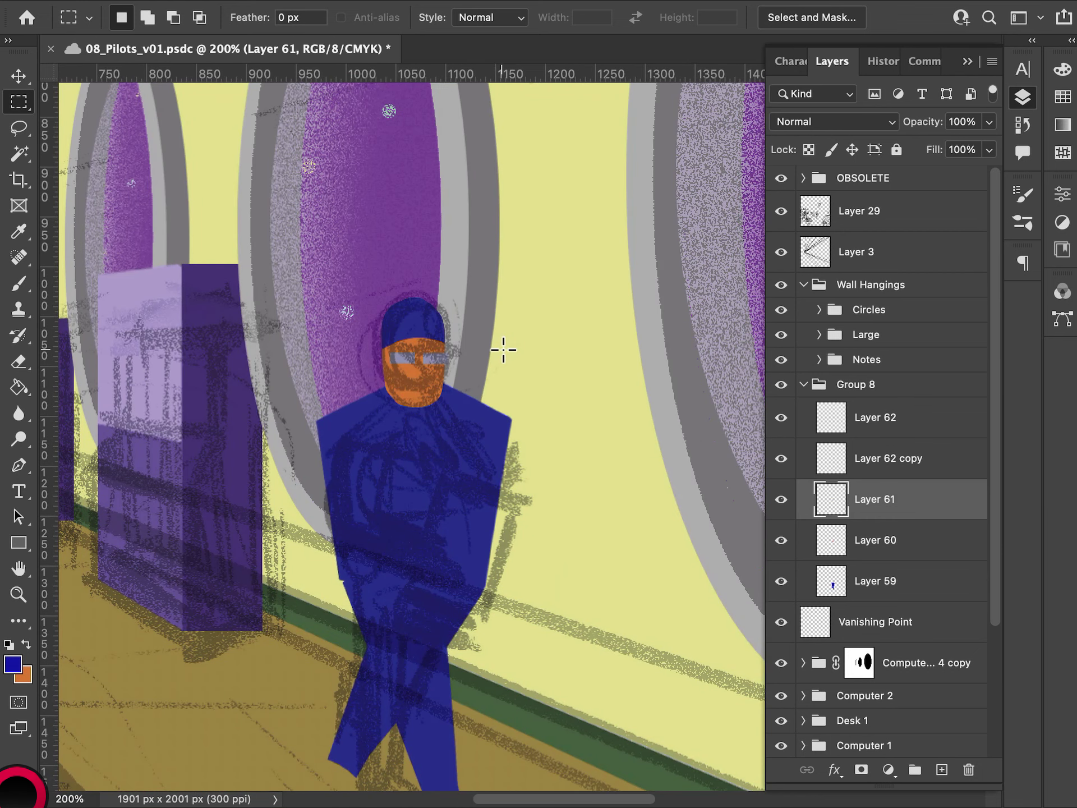
# - Add a new layer directly above the blue body shape
pyautogui.click(830, 552)
pyautogui.click(855, 578)
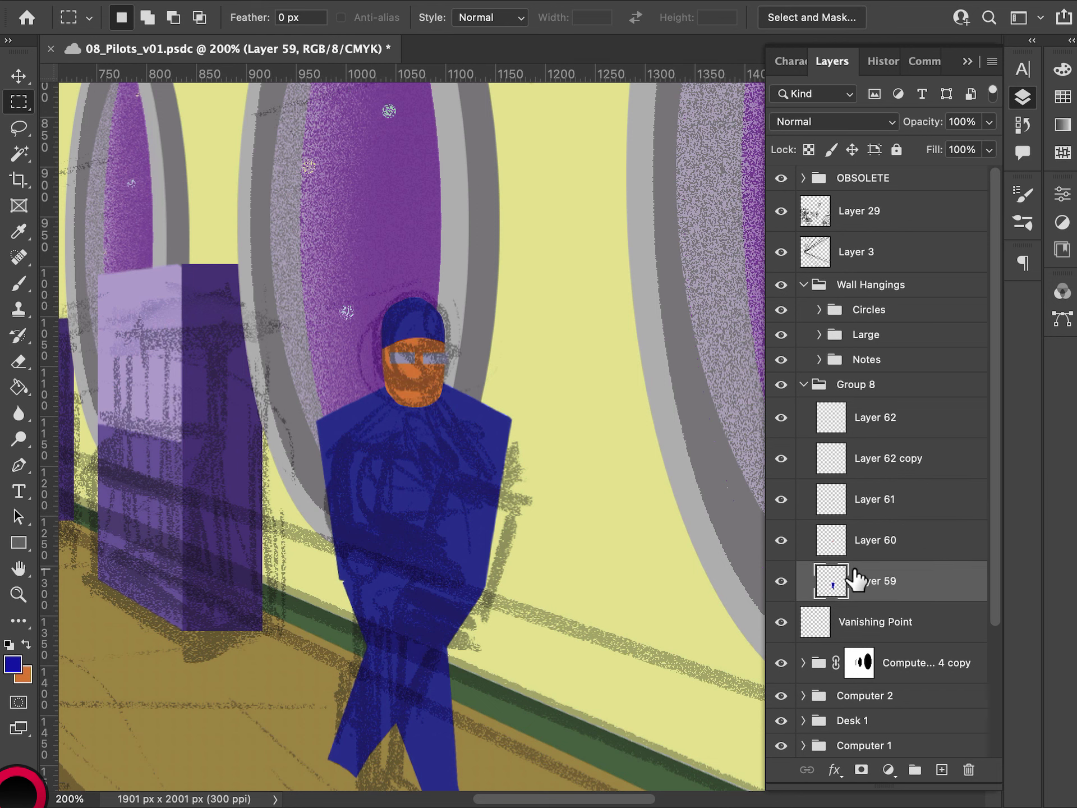
pyautogui.click(941, 769)
pyautogui.moveTo(610, 615); pyautogui.dragTo(565, 549)
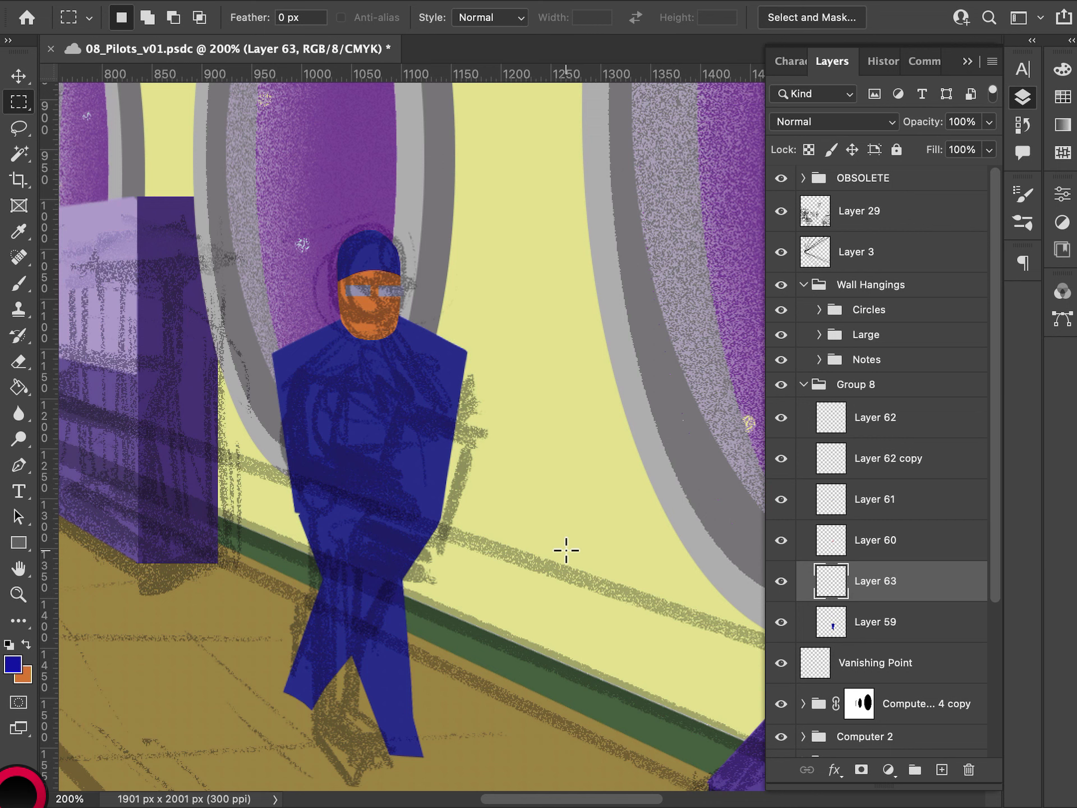
# - Try outlining the bent left arm from the shoulder down and across the waist with the Lasso
pyautogui.press('l')
pyautogui.moveTo(273, 357)
pyautogui.mouseDown()
pyautogui.moveTo(275, 436)
pyautogui.moveTo(288, 457)
pyautogui.mouseUp()
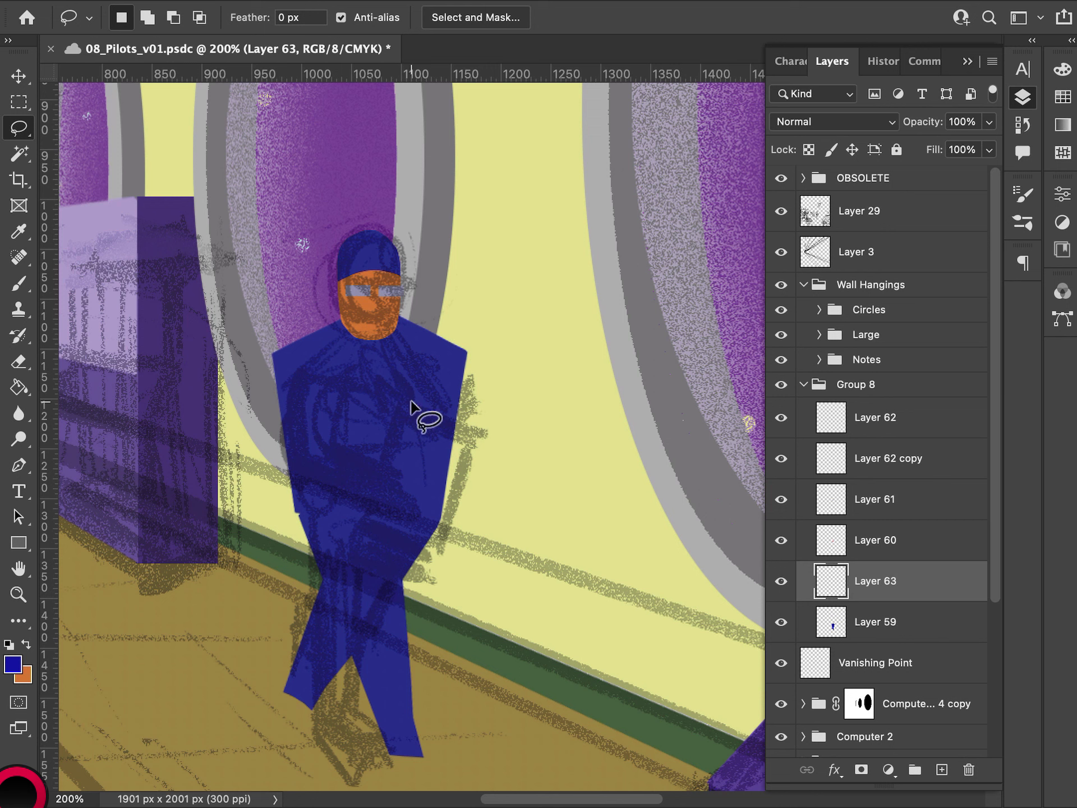
pyautogui.moveTo(274, 356)
pyautogui.mouseDown()
pyautogui.moveTo(274, 457)
pyautogui.moveTo(372, 512)
pyautogui.moveTo(333, 448)
pyautogui.mouseUp()
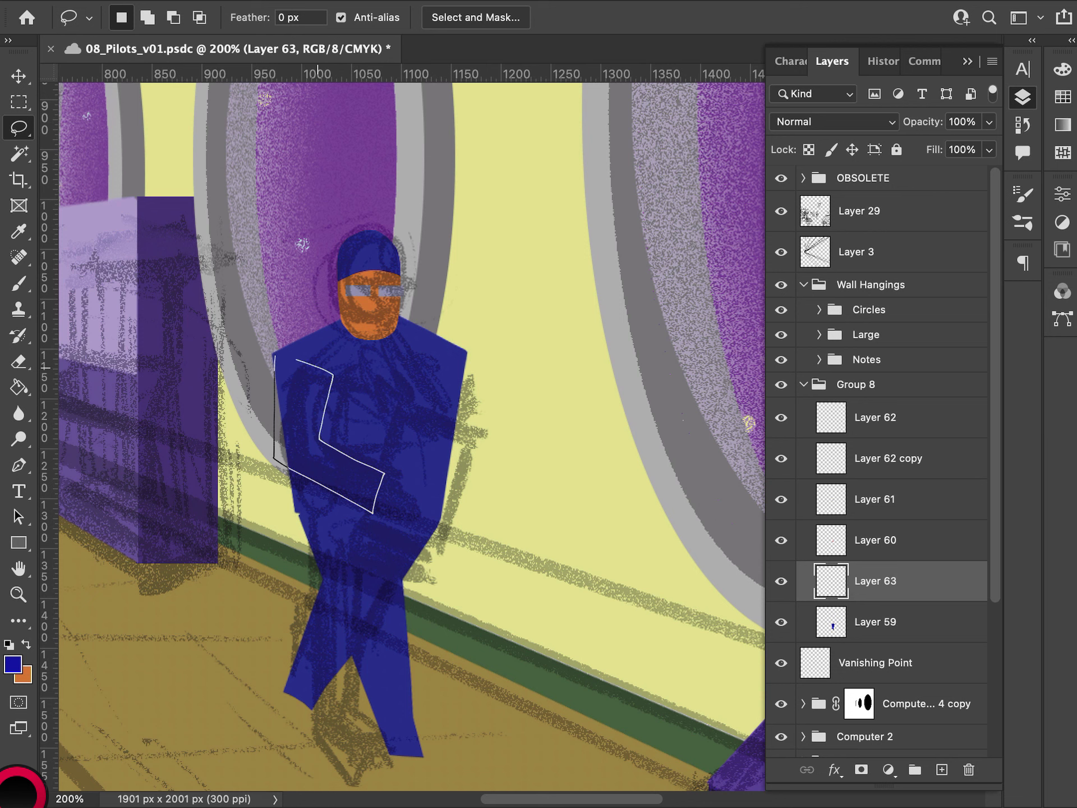
pyautogui.moveTo(296, 359); pyautogui.dragTo(277, 355)
# - Set the foreground color to a darker, less saturated blue than the body
pyautogui.click(13, 665)
pyautogui.moveTo(797, 475); pyautogui.dragTo(753, 526)
pyautogui.click(1012, 391)
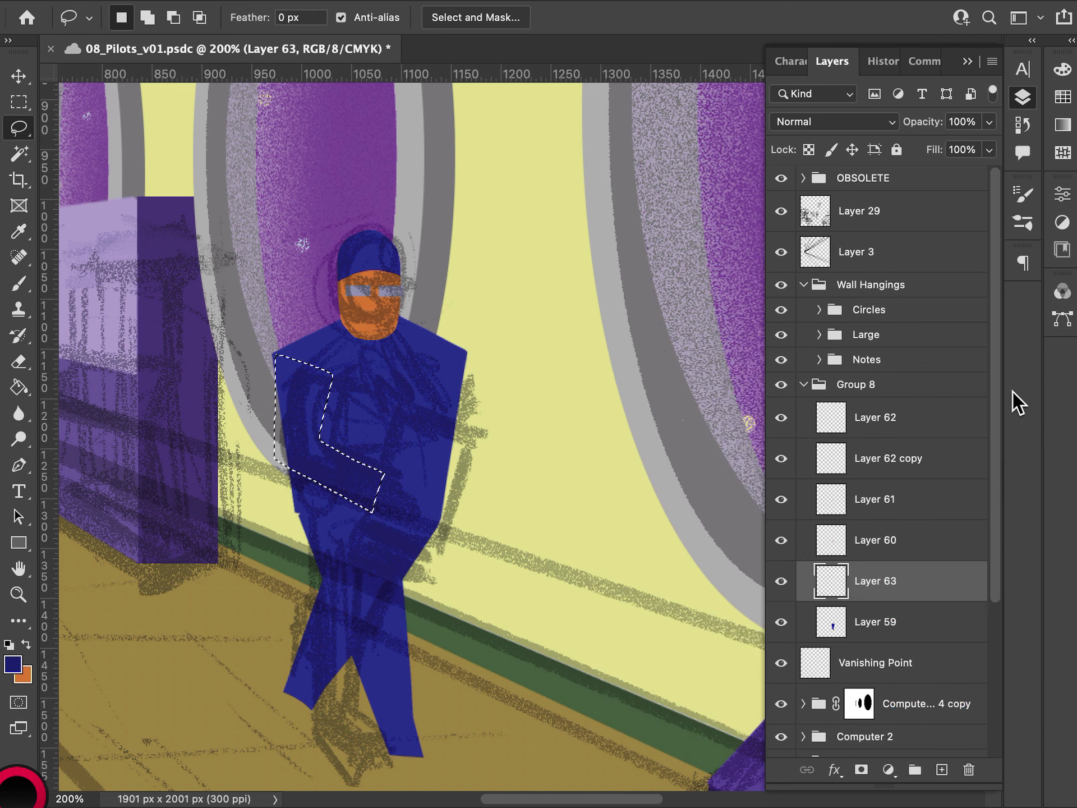
# - Try filling the left arm selection with the darker blue and adding another layer, and undo both
pyautogui.hotkey('alt', 'BackSpace')
pyautogui.press('m')
pyautogui.press('super+d')
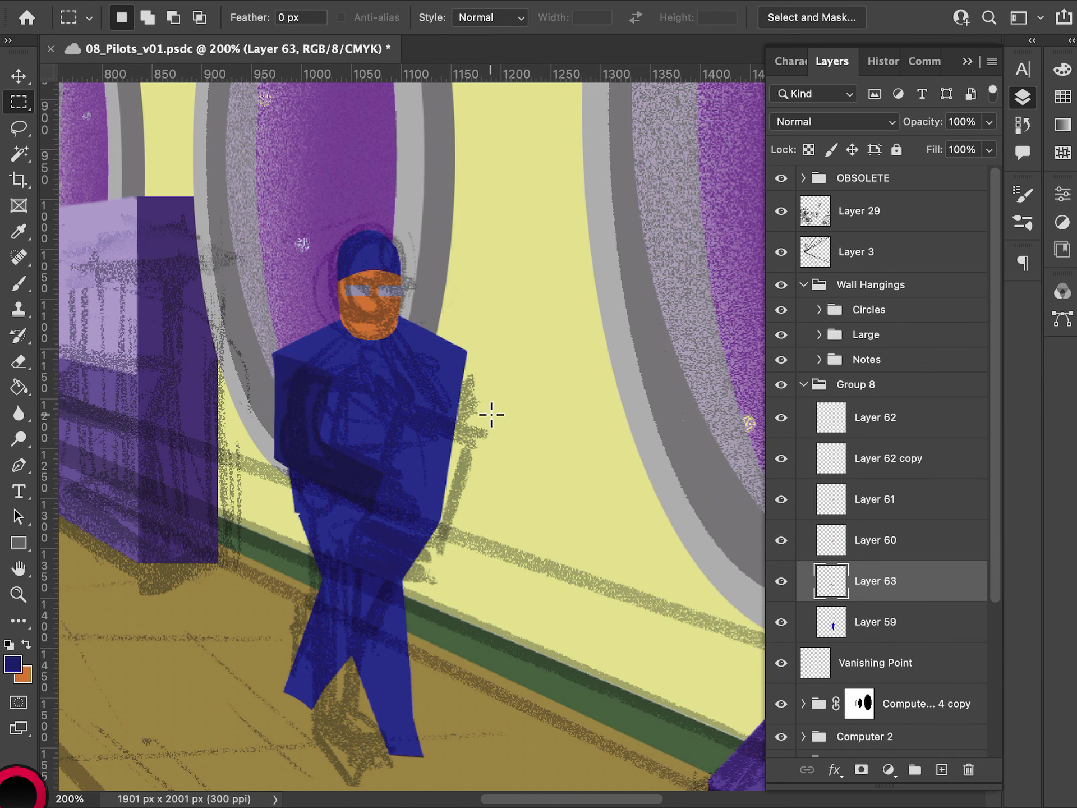
pyautogui.click(942, 770)
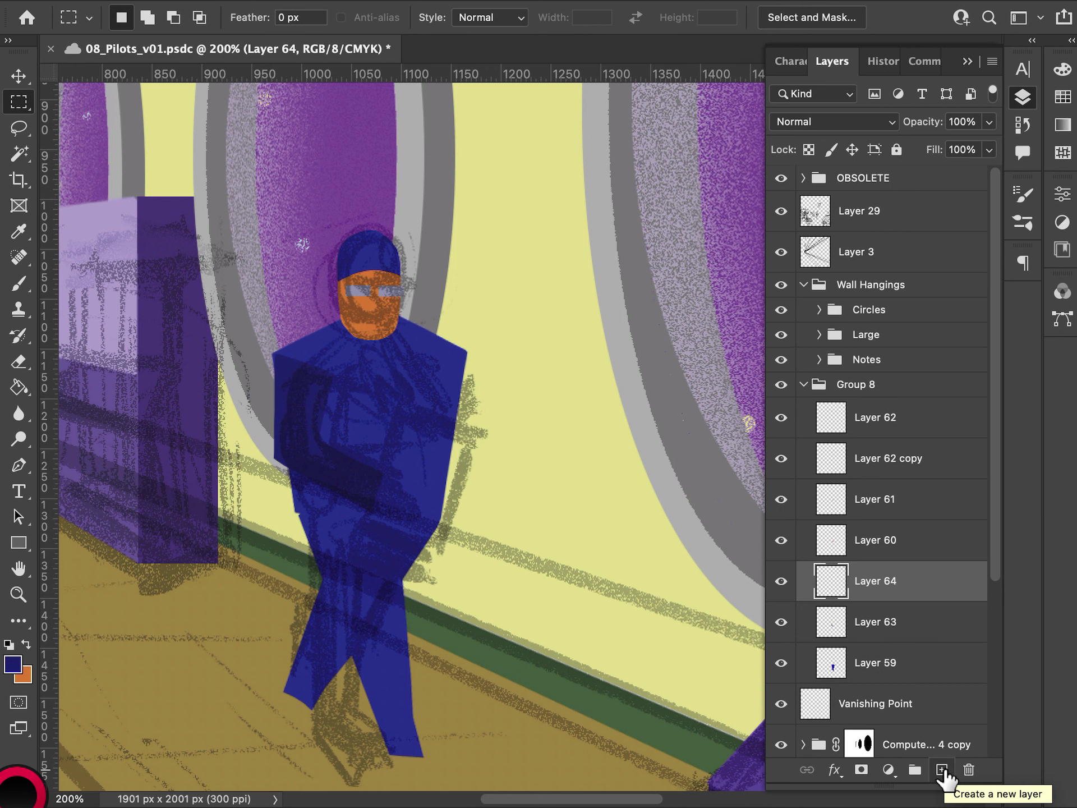
pyautogui.press('super+z')
pyautogui.press('super+z')
# - Outline the bent arm on the right side of the blue figure, from shoulder to elbow and back to the waist, with the Lasso
pyautogui.moveTo(455, 342)
pyautogui.mouseDown()
pyautogui.moveTo(481, 415)
pyautogui.moveTo(481, 377)
pyautogui.moveTo(478, 429)
pyautogui.mouseUp()
pyautogui.press('l')
pyautogui.moveTo(469, 353); pyautogui.dragTo(504, 463)
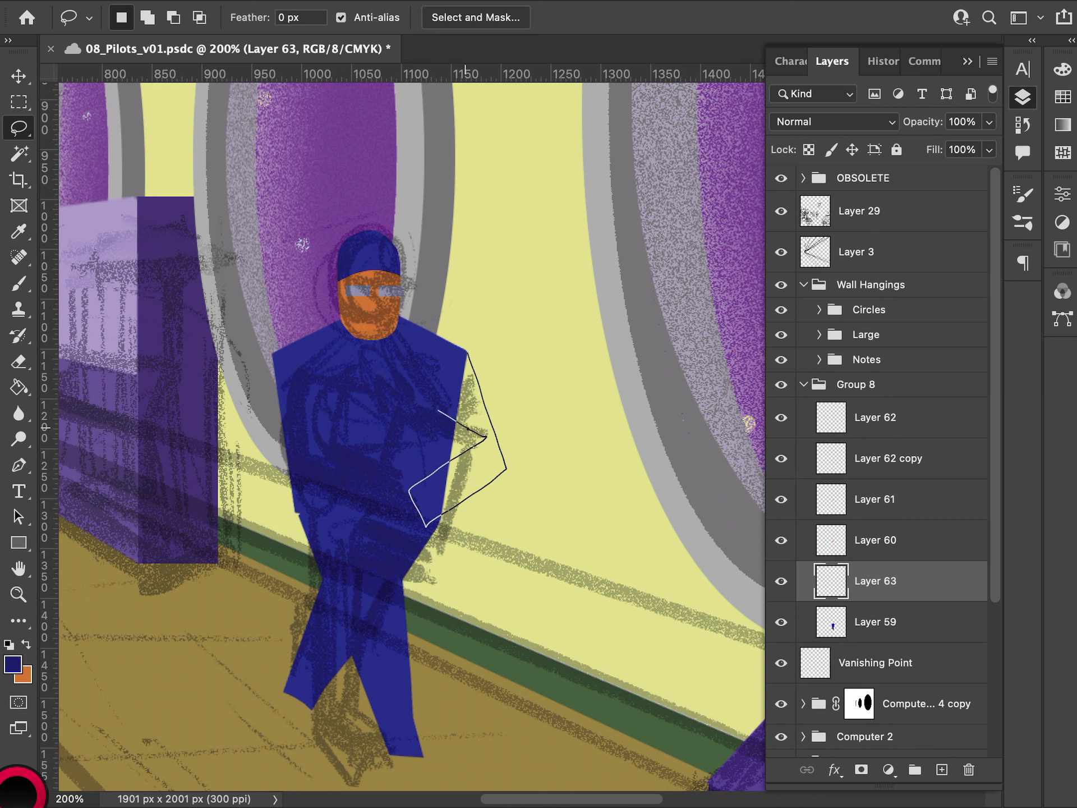
pyautogui.moveTo(442, 368); pyautogui.dragTo(467, 355)
pyautogui.press('shift')
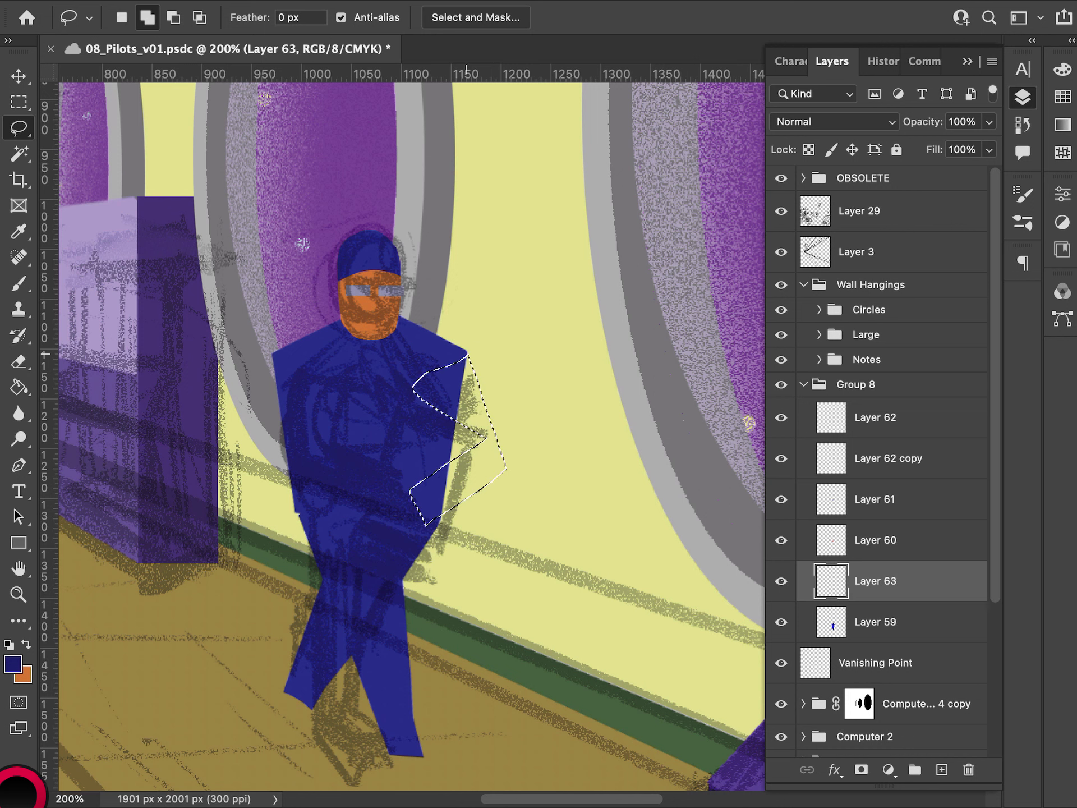
pyautogui.moveTo(464, 471)
pyautogui.mouseDown()
pyautogui.moveTo(466, 412)
pyautogui.moveTo(481, 428)
pyautogui.mouseUp()
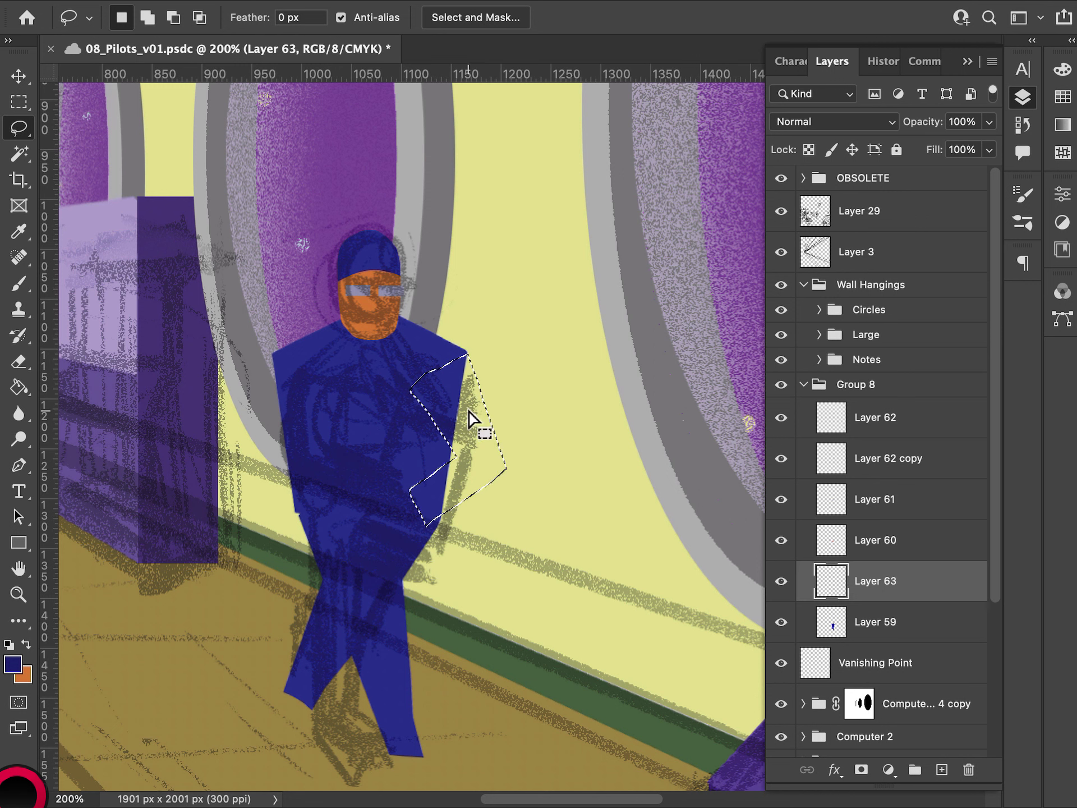
pyautogui.press('alt')
pyautogui.moveTo(439, 425); pyautogui.dragTo(459, 453)
pyautogui.moveTo(390, 389); pyautogui.dragTo(391, 388)
# - Fill the arm outline with the darker navy #1d215c, deselect, and nudge the arm slightly up toward the shoulder
pyautogui.click(14, 663)
pyautogui.click(761, 558)
pyautogui.click(1024, 389)
pyautogui.hotkey('alt', 'BackSpace')
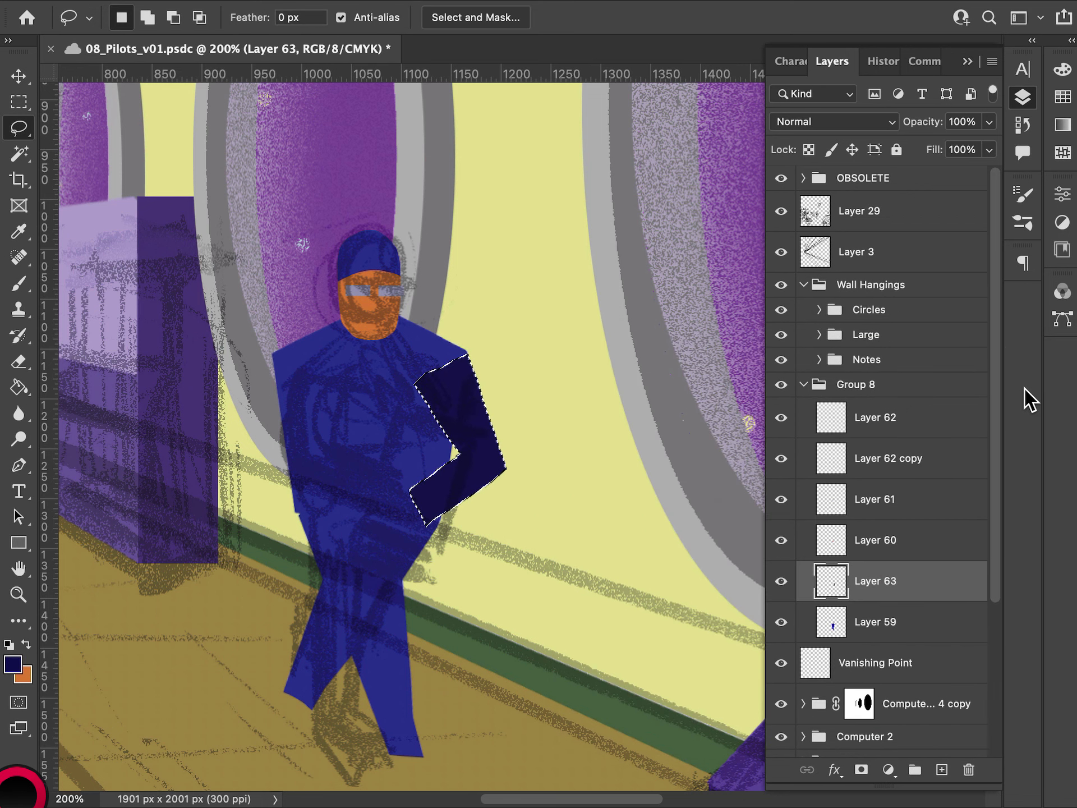
pyautogui.press('m')
pyautogui.hotkey('ctrl', 'd')
pyautogui.press('v')
pyautogui.moveTo(481, 420)
pyautogui.mouseDown()
pyautogui.moveTo(496, 392)
pyautogui.moveTo(477, 412)
pyautogui.mouseUp()
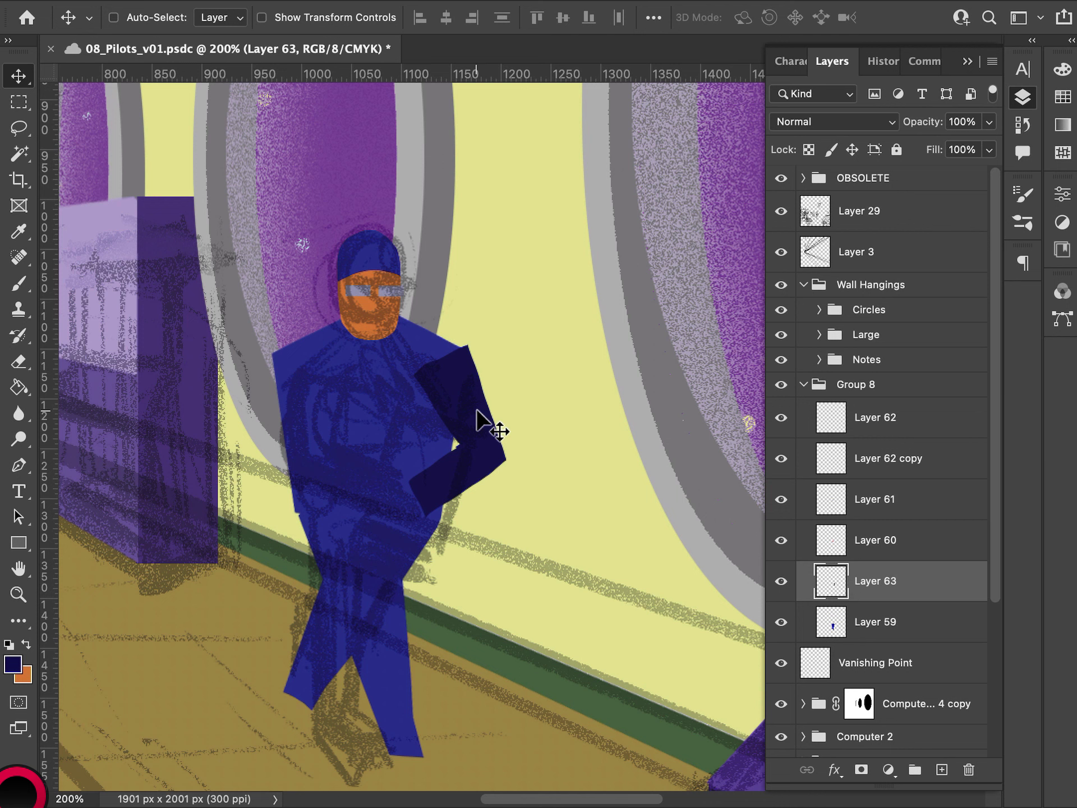
# - Select the shoulder band of the blue body shape on Layer 59 and move it up toward the chin
pyautogui.click(858, 623)
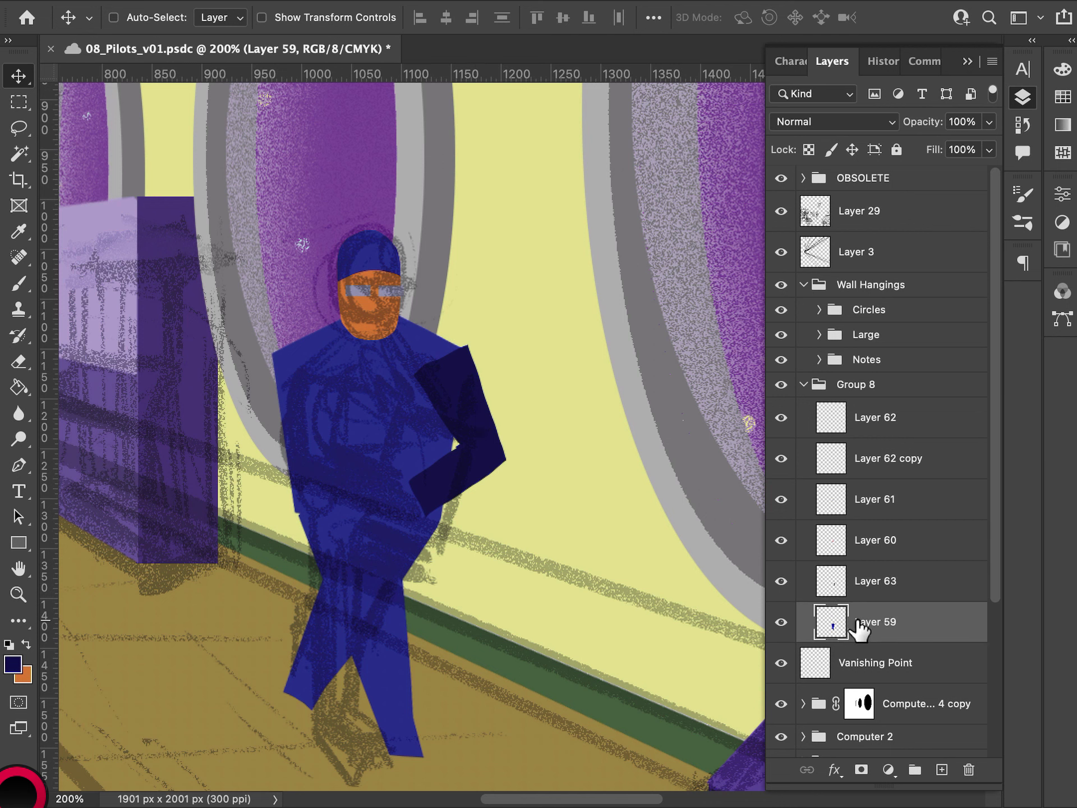
pyautogui.press('m')
pyautogui.moveTo(239, 324); pyautogui.dragTo(503, 369)
pyautogui.press('v')
pyautogui.moveTo(397, 339); pyautogui.dragTo(397, 323)
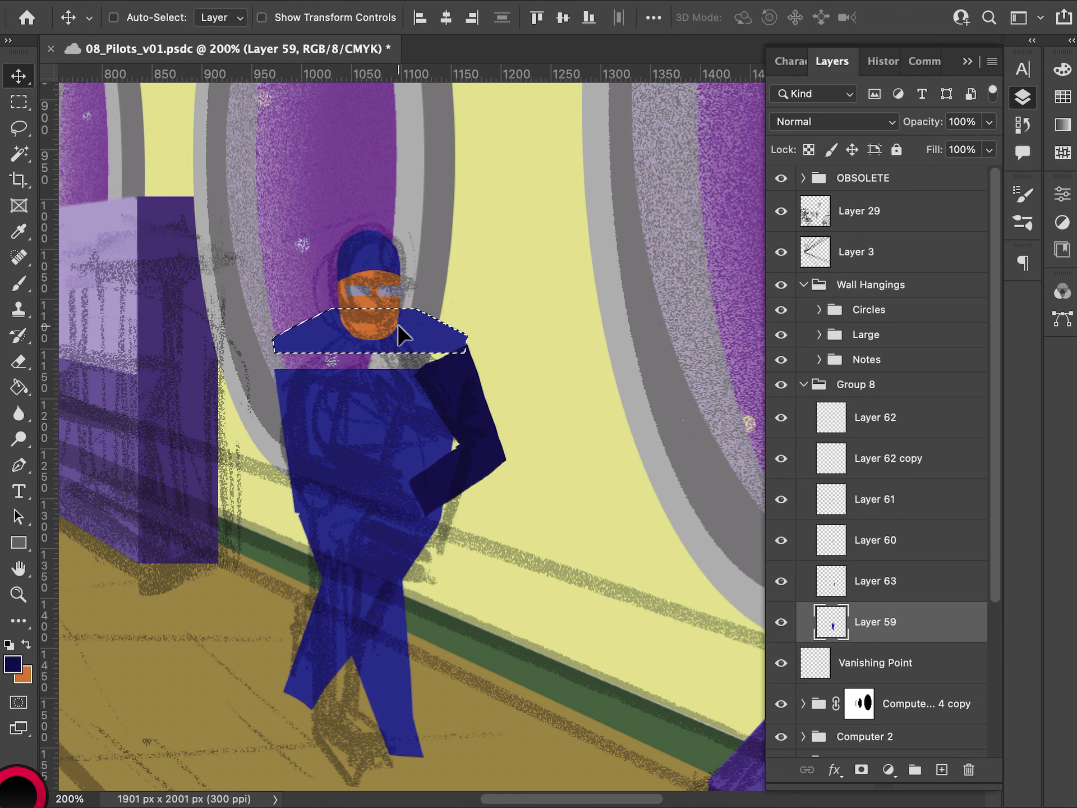
pyautogui.press('super+d')
pyautogui.press('m')
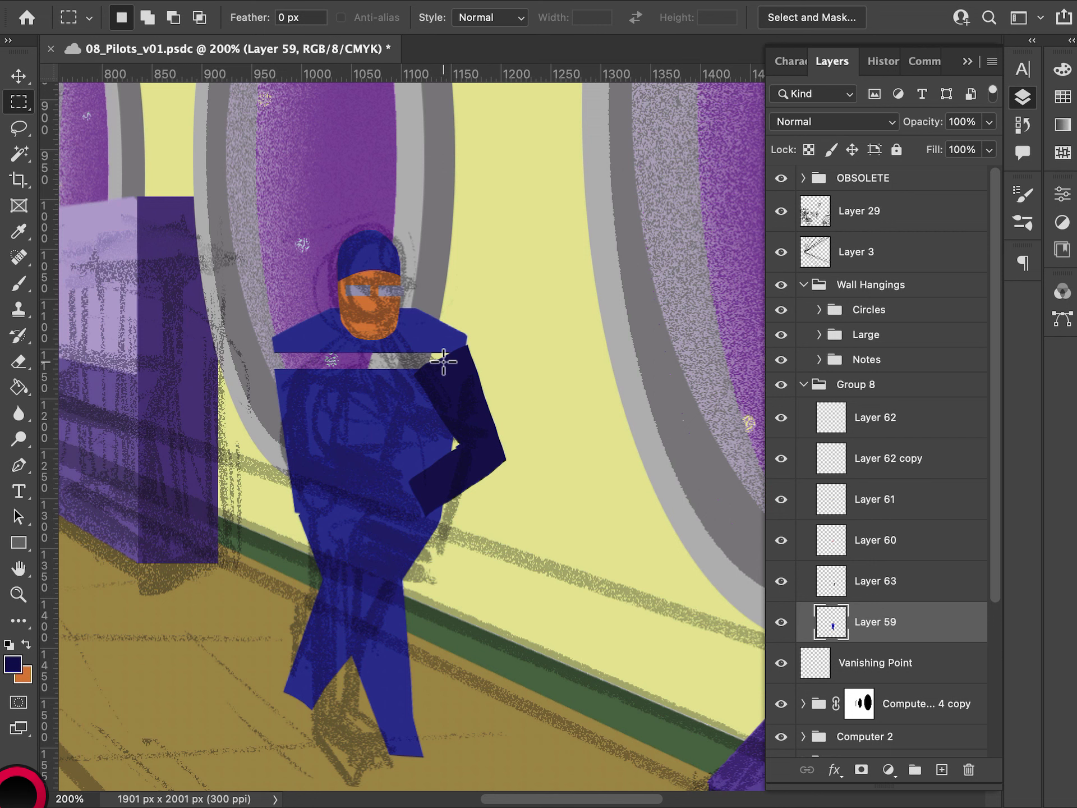
# - Lasso the blue torso below the shoulders and stretch its upper edge to close the gap
pyautogui.press('l')
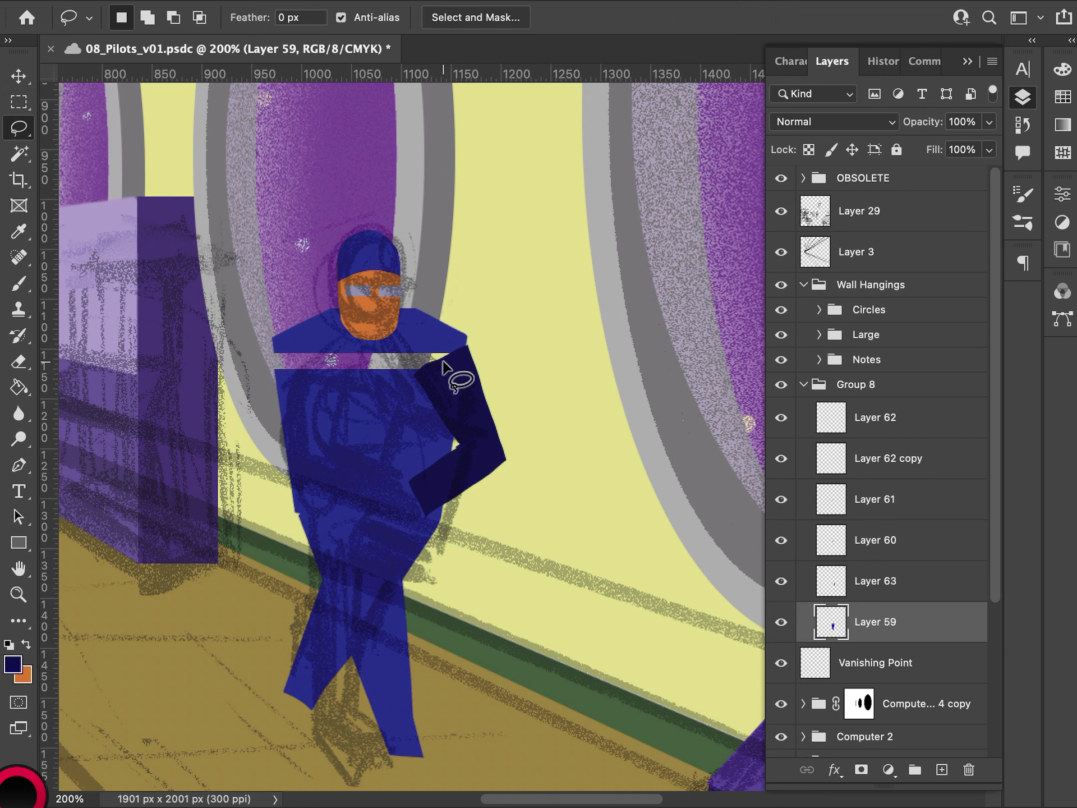
pyautogui.moveTo(260, 372); pyautogui.dragTo(261, 372)
pyautogui.press('super+t')
pyautogui.moveTo(379, 359); pyautogui.dragTo(379, 340)
pyautogui.press('Return')
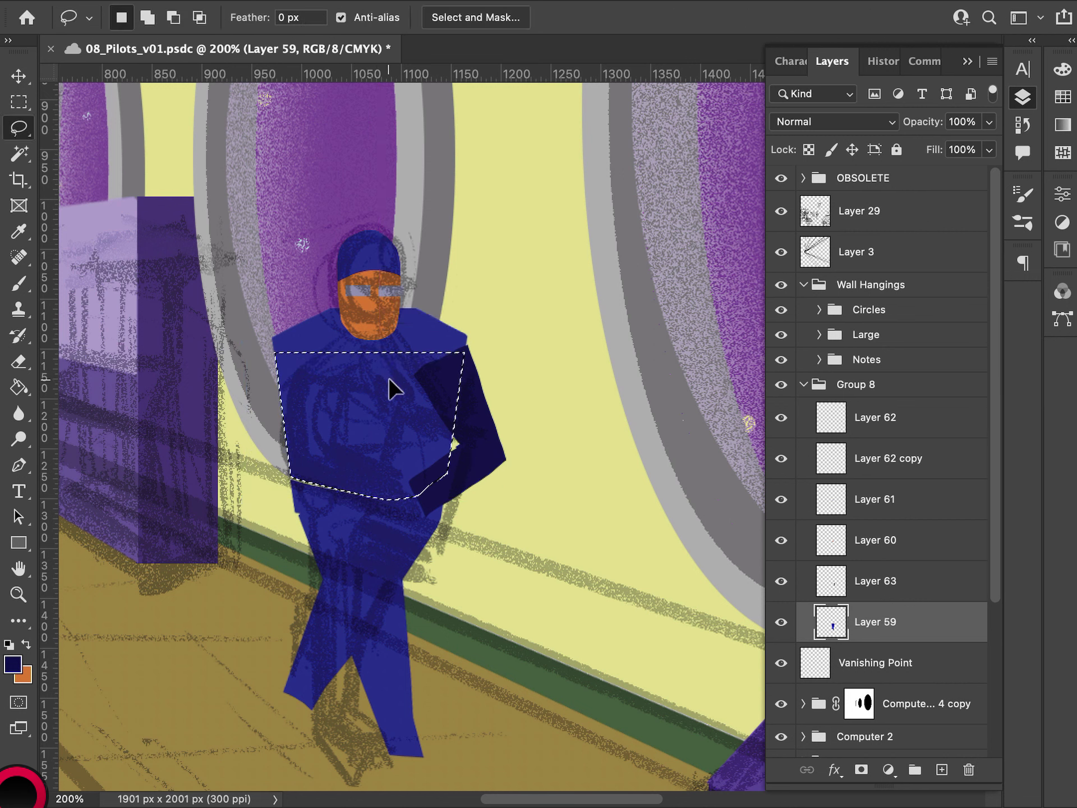
# - Stretch the selected torso's lower edge down over the thin seam at the waist and deselect
pyautogui.press('m')
pyautogui.click(525, 460)
pyautogui.press('super+t')
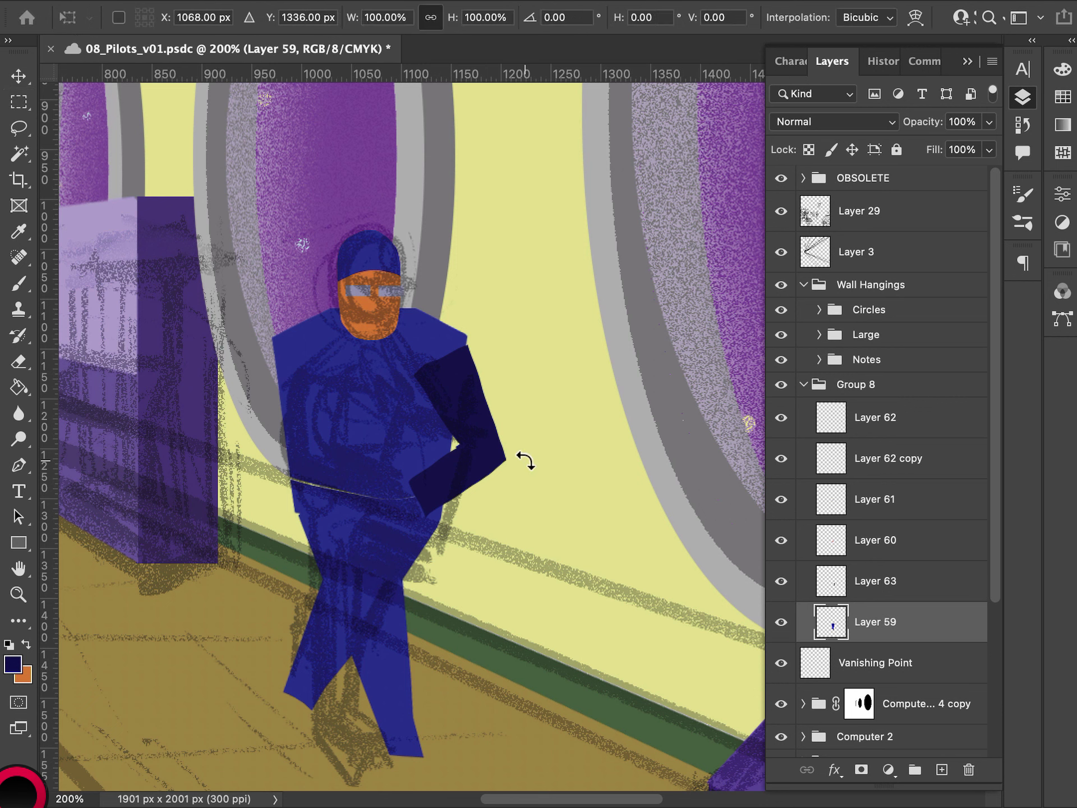
pyautogui.press('Escape')
pyautogui.press('super+z')
pyautogui.press('super+z')
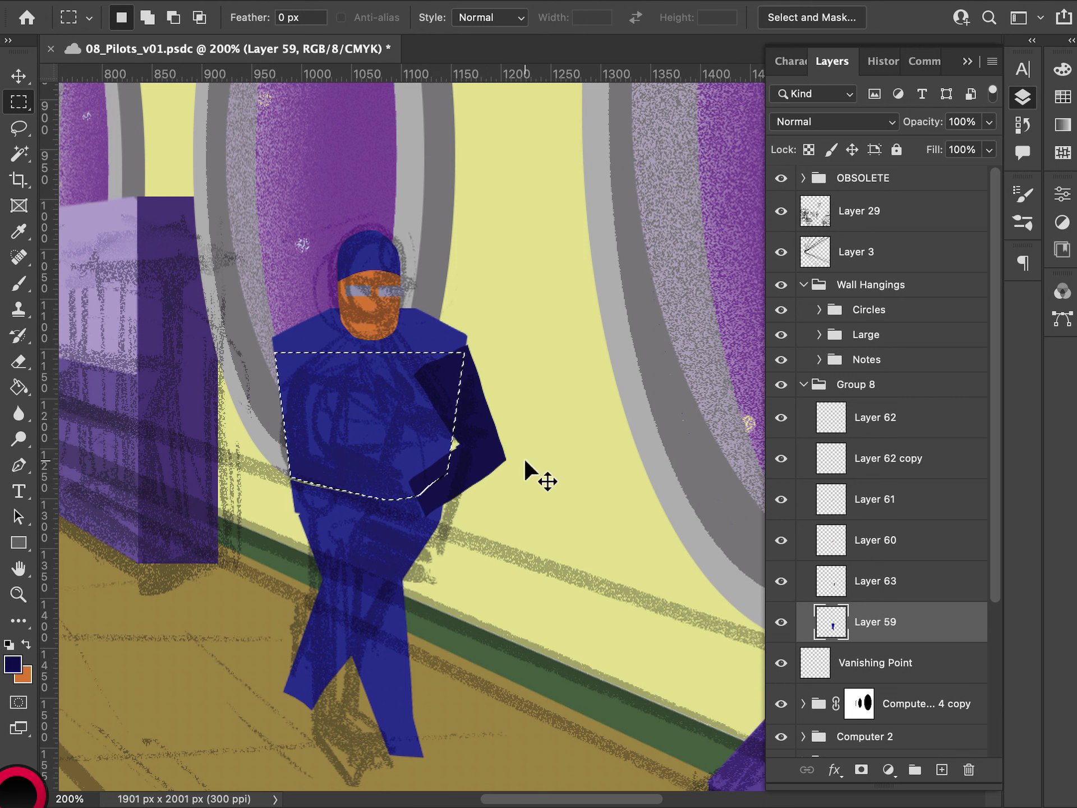
pyautogui.press('super+t')
pyautogui.moveTo(368, 499); pyautogui.dragTo(369, 527)
pyautogui.press('Return')
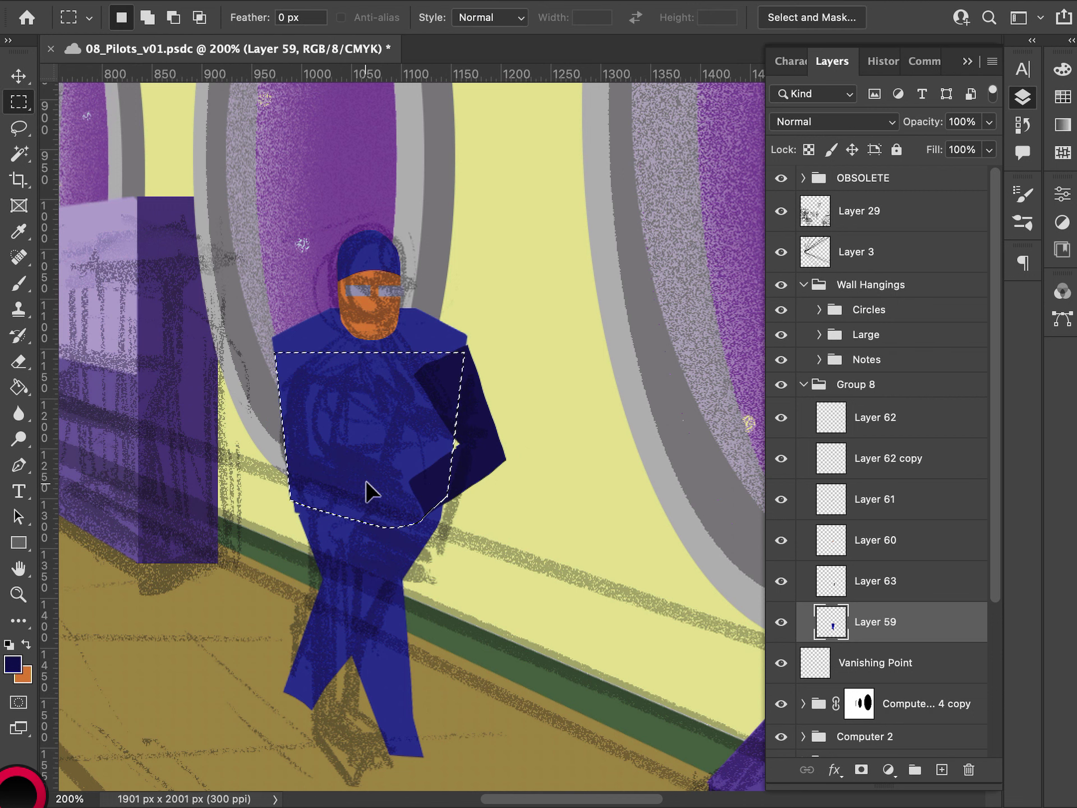
pyautogui.press('super+d')
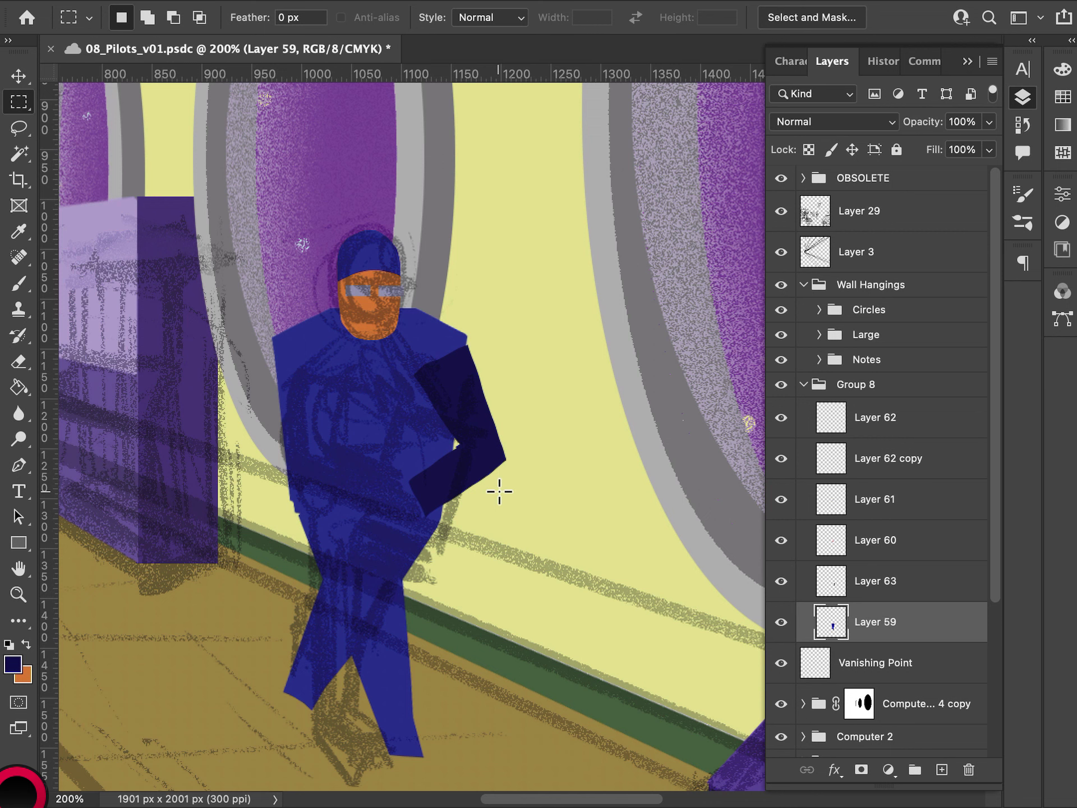
# - Add a new layer directly above the dark arm layer, Layer 63
pyautogui.click(888, 542)
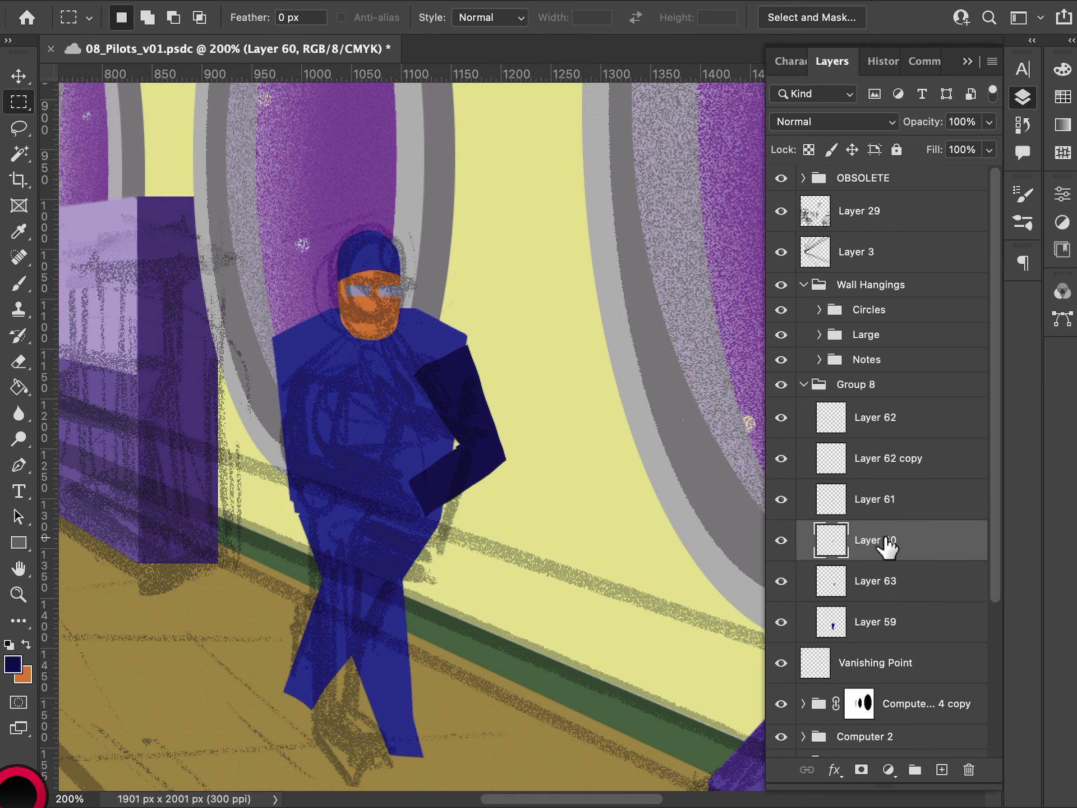
pyautogui.click(780, 543)
pyautogui.click(780, 543)
pyautogui.click(825, 589)
pyautogui.click(942, 772)
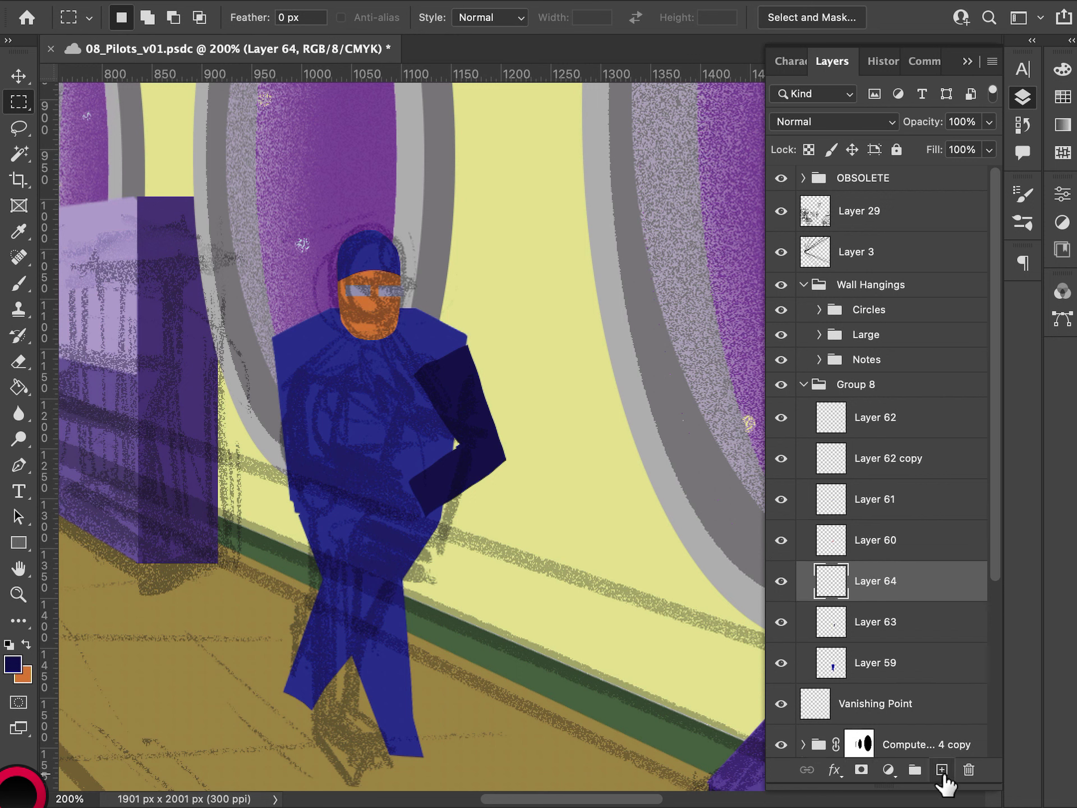
# - Mark a rectangle in front of the torso beside the dark arm and fill it with brown #8c764c
pyautogui.moveTo(385, 439); pyautogui.dragTo(451, 516)
pyautogui.click(13, 664)
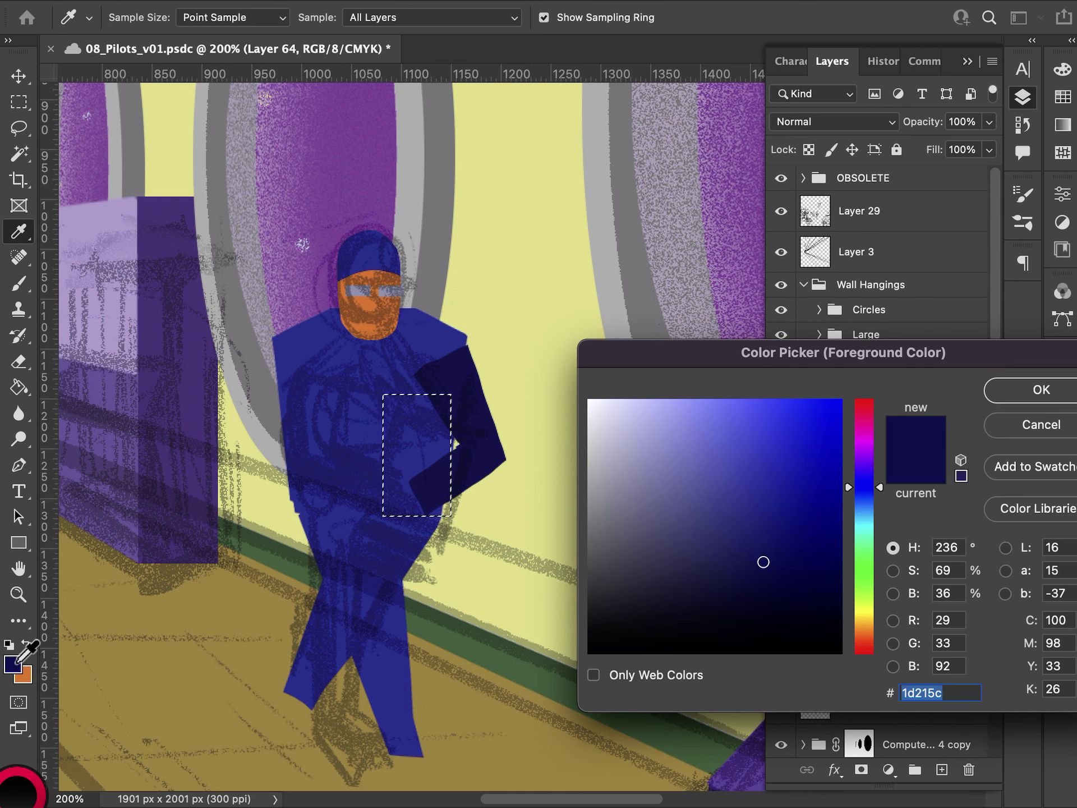
pyautogui.click(867, 624)
pyautogui.click(747, 464)
pyautogui.click(704, 513)
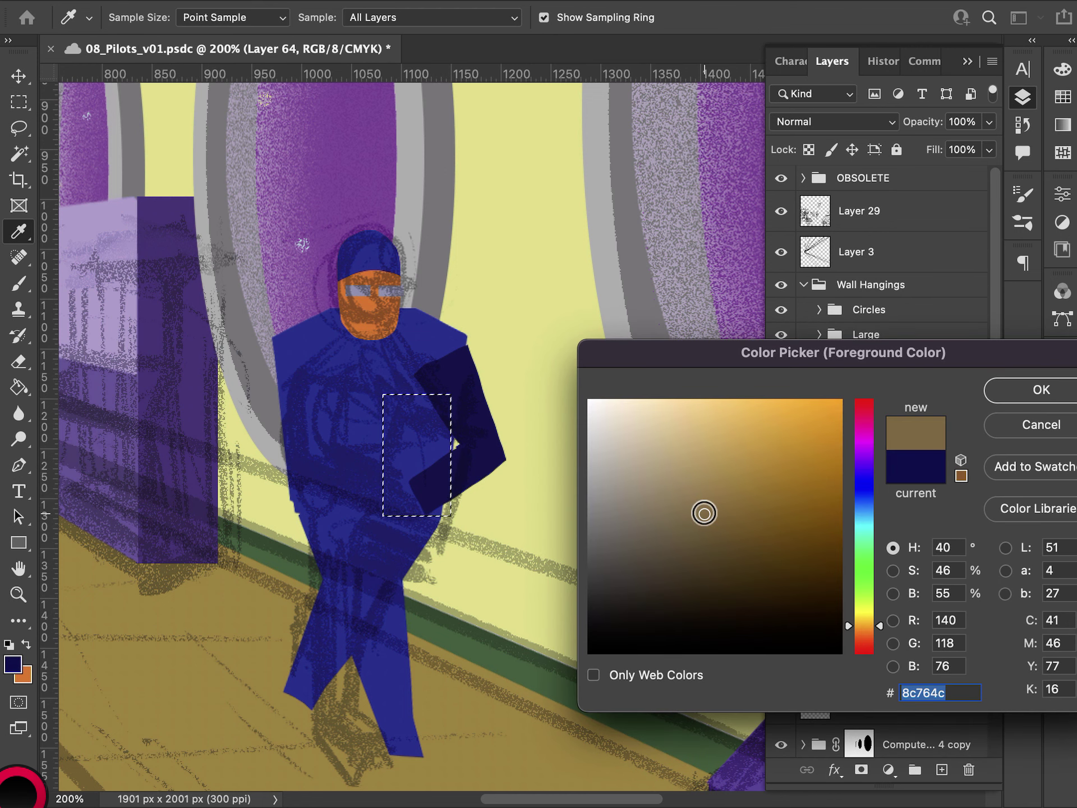
pyautogui.click(1037, 390)
pyautogui.hotkey('alt', 'BackSpace')
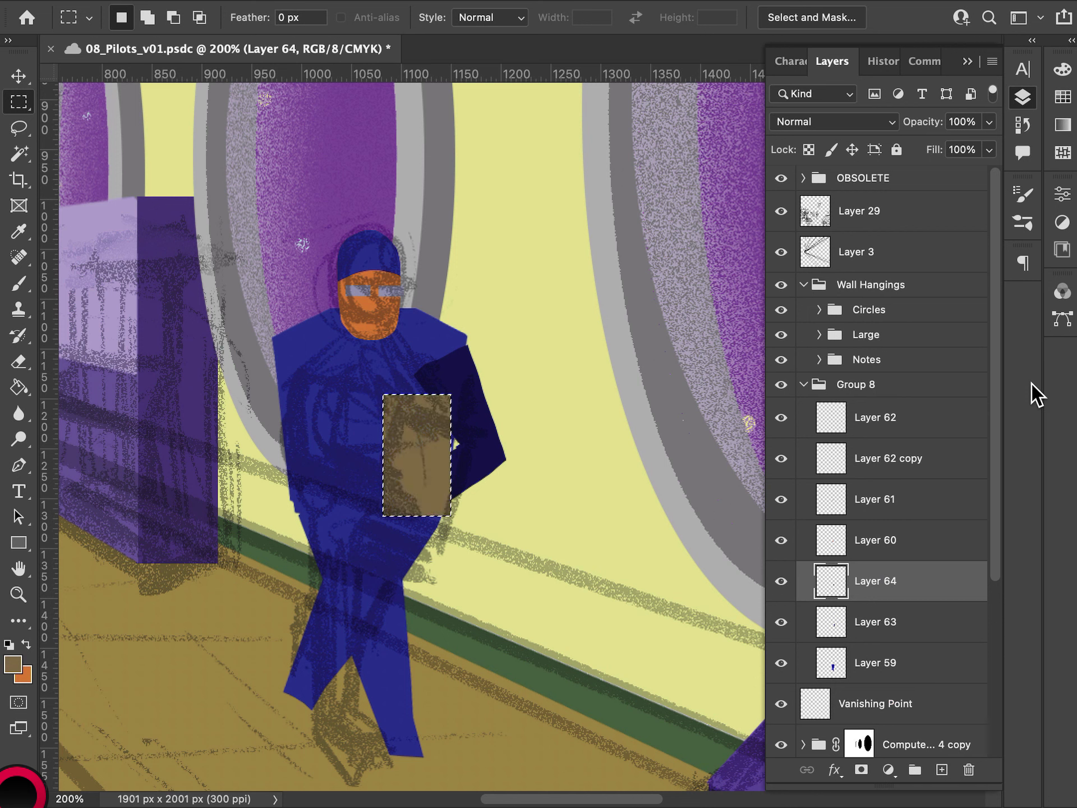
# - Tilt the brown rectangle clockwise and scale it up to about 117% in front of the torso
pyautogui.press('super+t')
pyautogui.moveTo(460, 387); pyautogui.dragTo(492, 383)
pyautogui.moveTo(417, 410); pyautogui.dragTo(358, 454)
pyautogui.press('Return')
pyautogui.press('super+t')
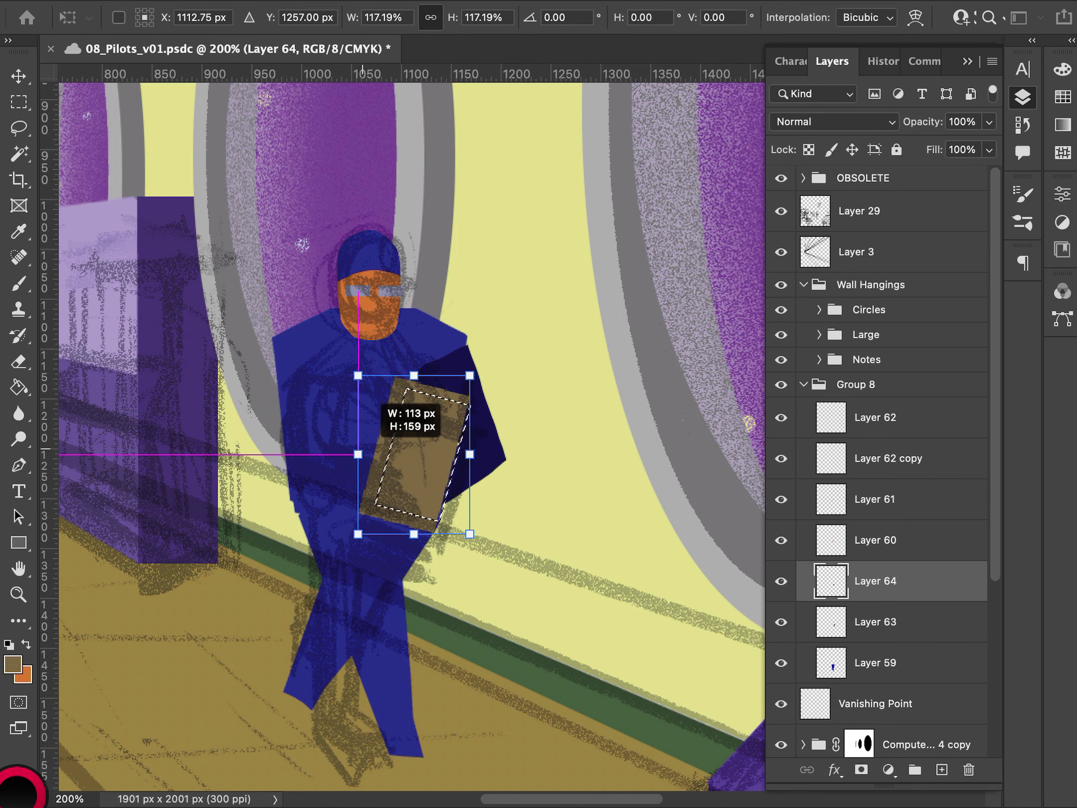
pyautogui.press('Return')
# - Try flattening the tilted rectangle and scaling it down to about 93%, and undo both
pyautogui.press('super+t')
pyautogui.moveTo(414, 376); pyautogui.dragTo(411, 395)
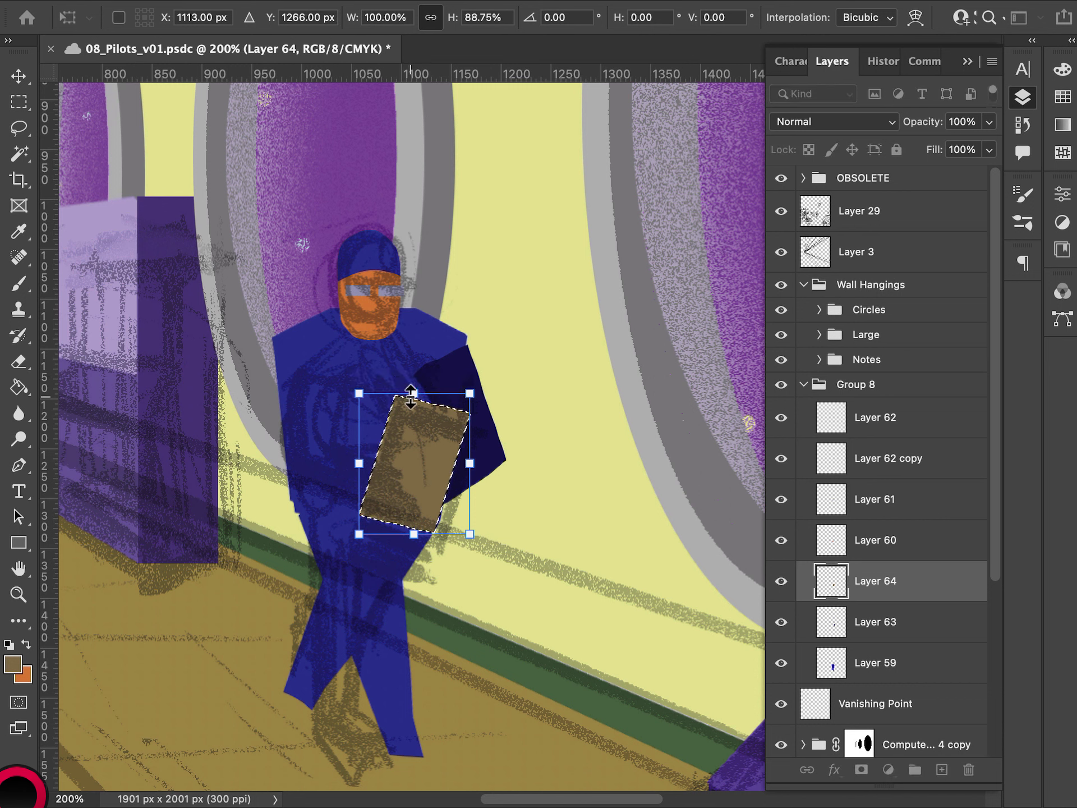
pyautogui.press('super+z')
pyautogui.moveTo(470, 534); pyautogui.dragTo(460, 525)
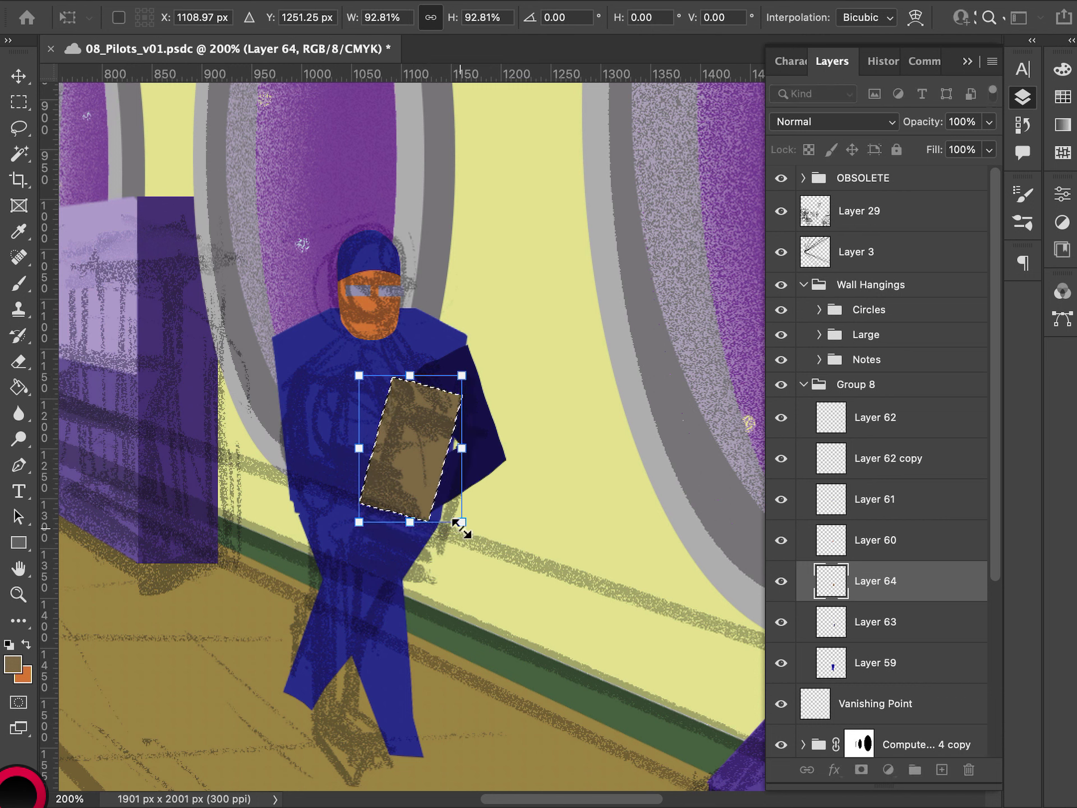
pyautogui.press('Return')
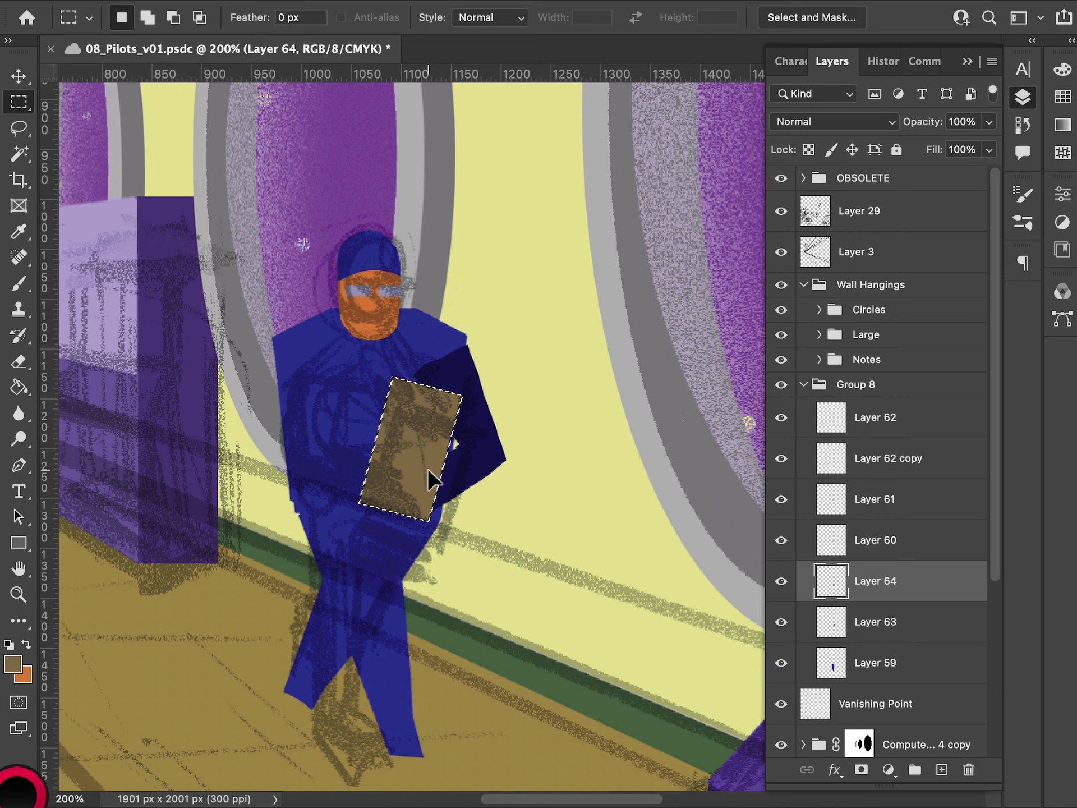
pyautogui.press('super+z')
# - Shorten the tilted brown rectangle and shift it up against the inside of the dark arm
pyautogui.press('super+t')
pyautogui.moveTo(457, 392); pyautogui.dragTo(485, 407)
pyautogui.press('Return')
pyautogui.press('super+t')
pyautogui.press('super+z')
pyautogui.moveTo(425, 454); pyautogui.dragTo(425, 449)
pyautogui.moveTo(434, 395); pyautogui.dragTo(436, 383)
pyautogui.press('Return')
pyautogui.press('m')
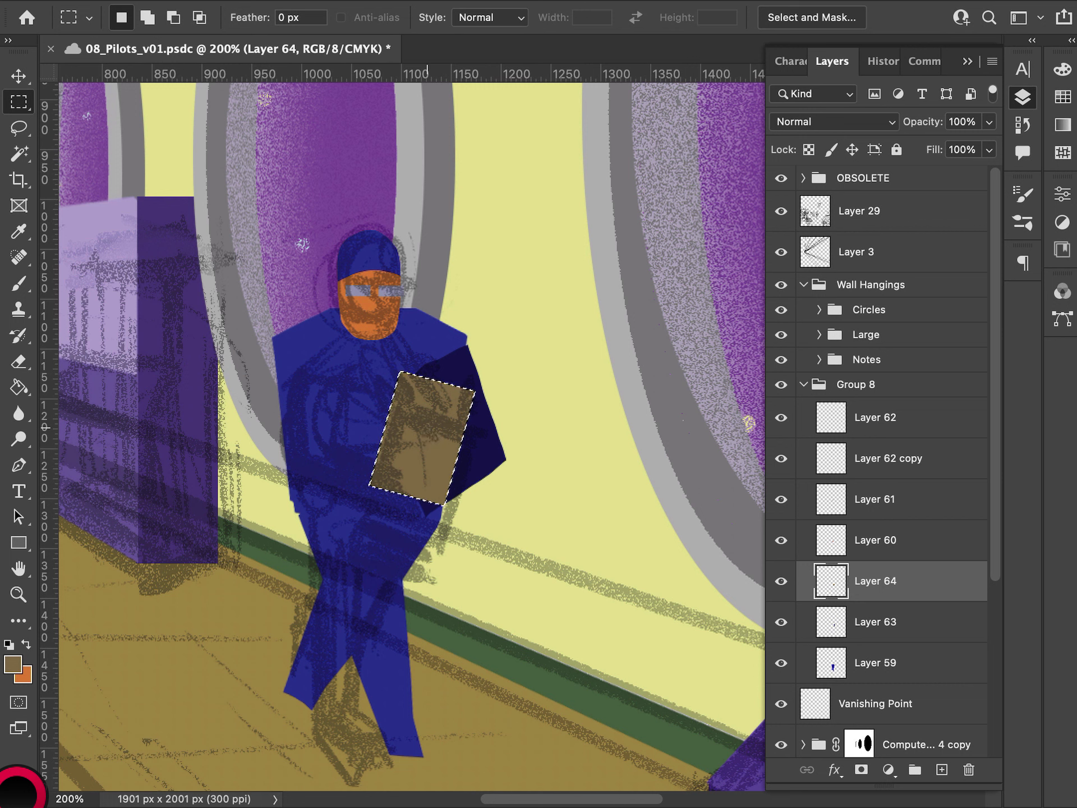
# - Rotate the dark arm on Layer 63 by about -4.75° and shift it outward and up behind the brown rectangle
pyautogui.click(863, 555)
pyautogui.click(852, 628)
pyautogui.click(777, 622)
pyautogui.click(782, 622)
pyautogui.click(482, 418)
pyautogui.keyDown('super'); pyautogui.moveTo(477, 431); pyautogui.dragTo(493, 412); pyautogui.keyUp('super')
pyautogui.press('super+t')
pyautogui.moveTo(566, 352)
pyautogui.mouseDown()
pyautogui.moveTo(550, 329)
pyautogui.moveTo(555, 288)
pyautogui.moveTo(567, 365)
pyautogui.moveTo(550, 356)
pyautogui.mouseUp()
pyautogui.moveTo(468, 391); pyautogui.dragTo(428, 394)
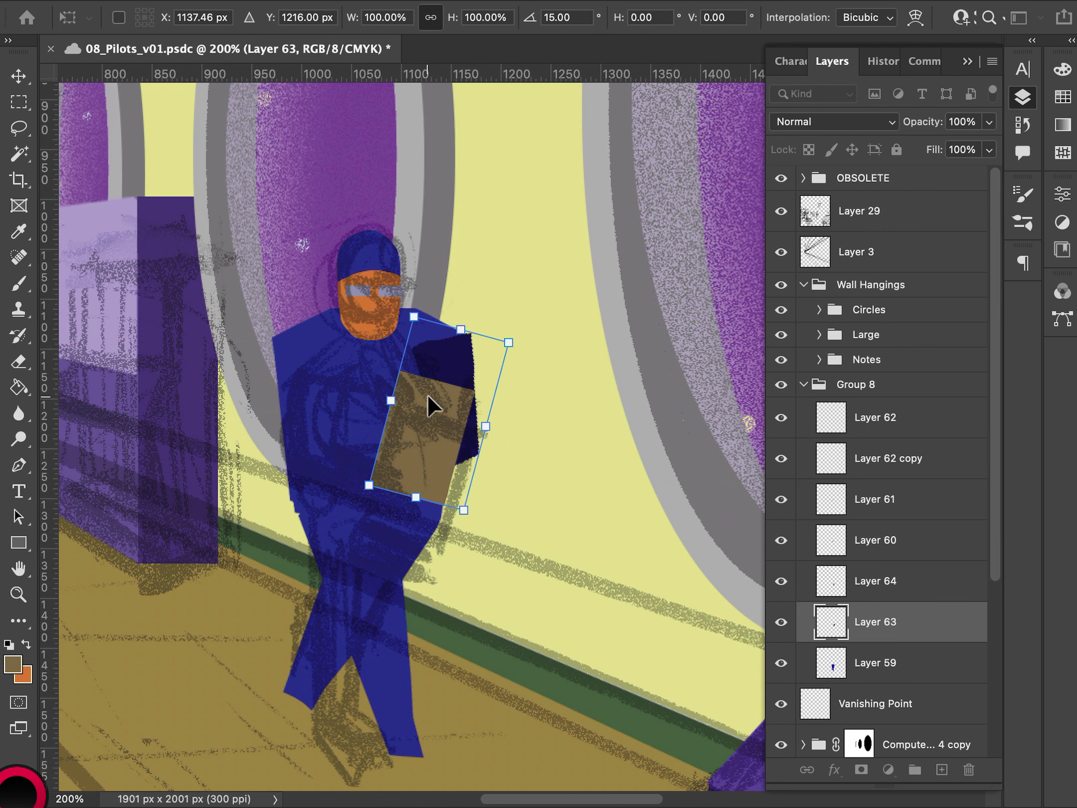
pyautogui.moveTo(427, 395); pyautogui.dragTo(511, 306)
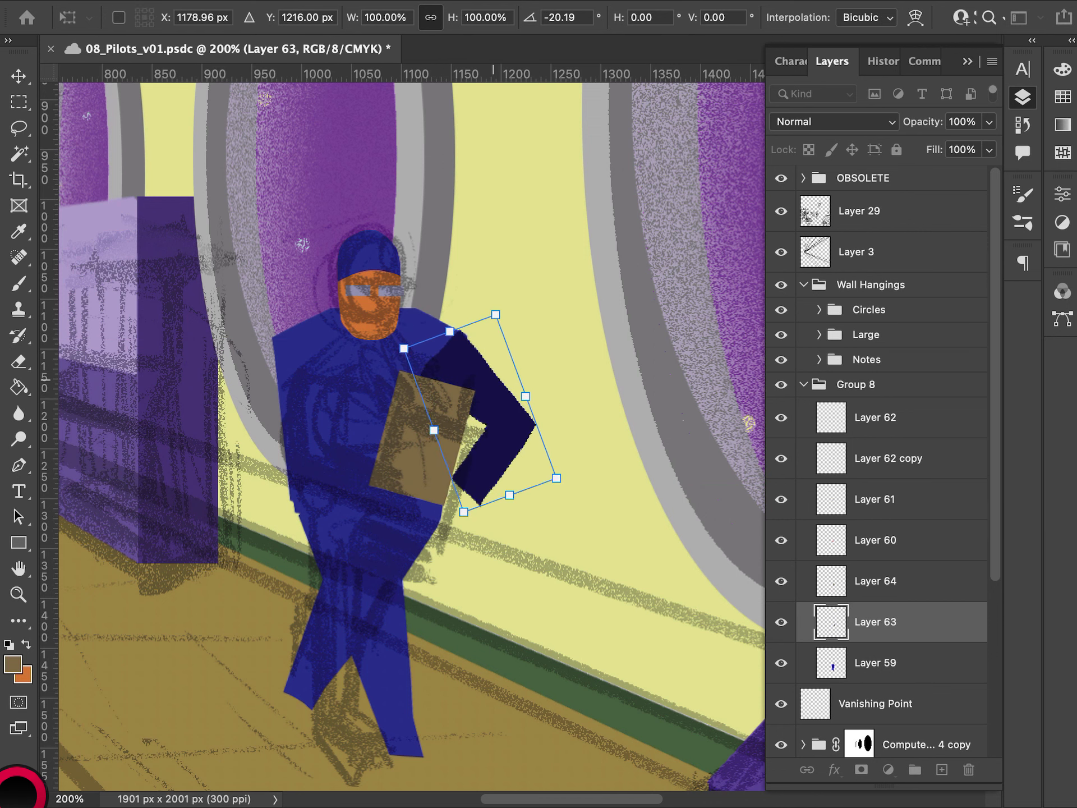
pyautogui.moveTo(475, 375); pyautogui.dragTo(486, 376)
pyautogui.moveTo(525, 331); pyautogui.dragTo(546, 344)
pyautogui.moveTo(487, 376)
pyautogui.mouseDown()
pyautogui.moveTo(470, 399)
pyautogui.moveTo(475, 377)
pyautogui.mouseUp()
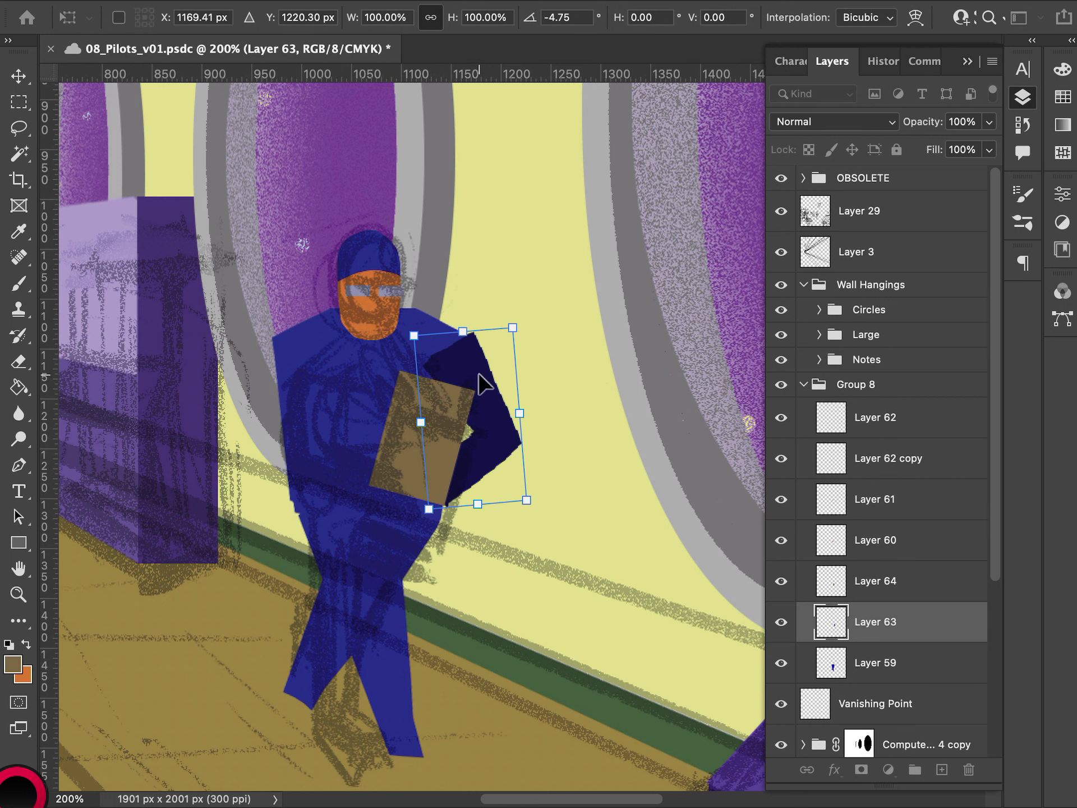
pyautogui.press('Return')
# - Lasso the forearm part of the dark arm, below the elbow
pyautogui.press('l')
pyautogui.moveTo(513, 446)
pyautogui.mouseDown()
pyautogui.moveTo(558, 482)
pyautogui.moveTo(541, 499)
pyautogui.moveTo(394, 444)
pyautogui.mouseUp()
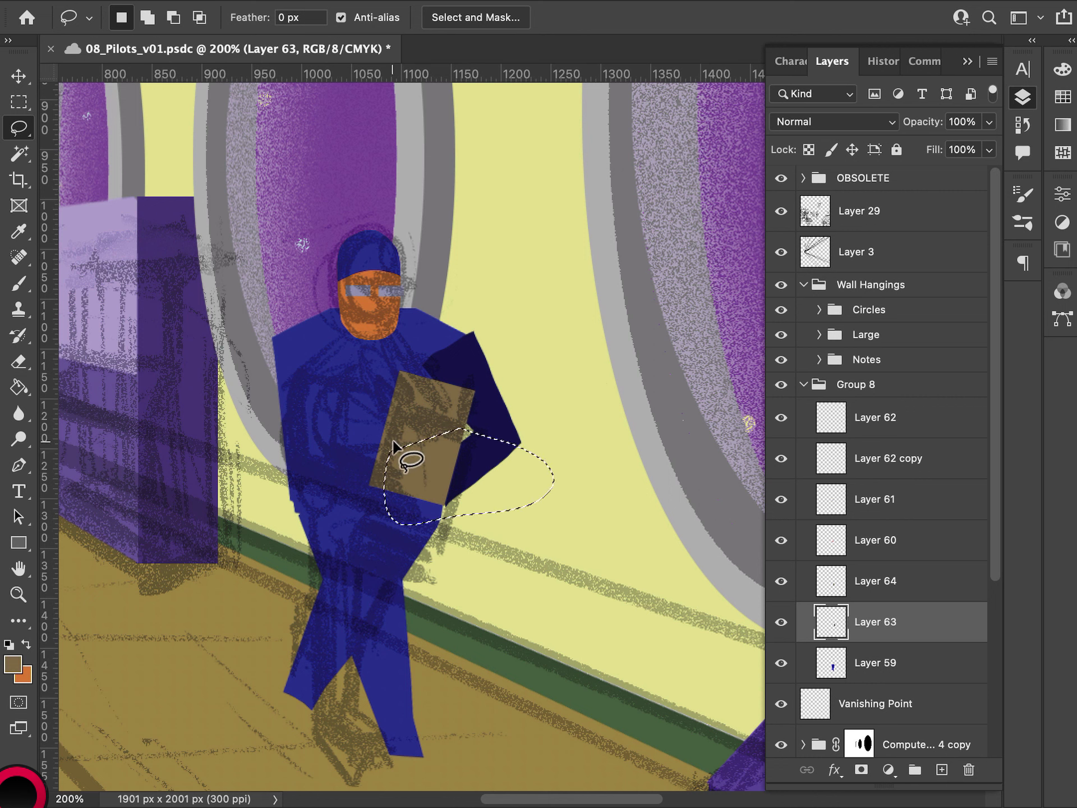
# - Try rotating the selected forearm 15° and moving it up, and undo the change
pyautogui.hotkey('ctrl', 't')
pyautogui.moveTo(577, 416); pyautogui.dragTo(586, 449)
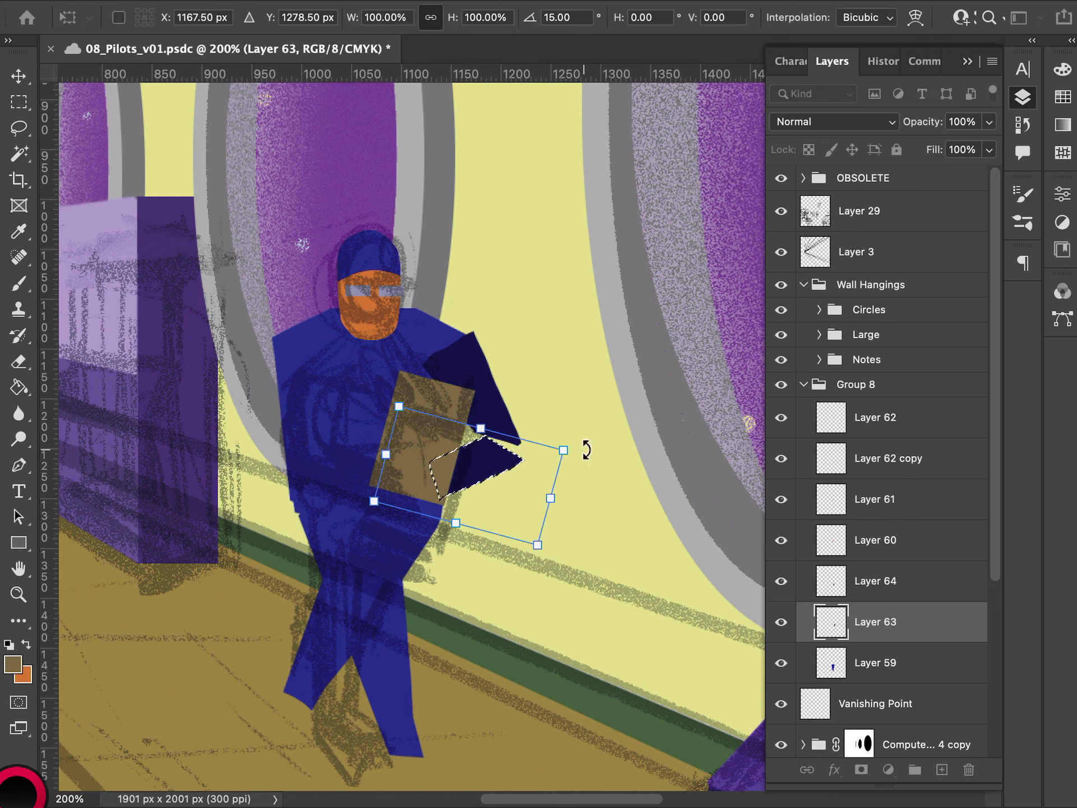
pyautogui.moveTo(496, 429); pyautogui.dragTo(493, 405)
pyautogui.press('Return')
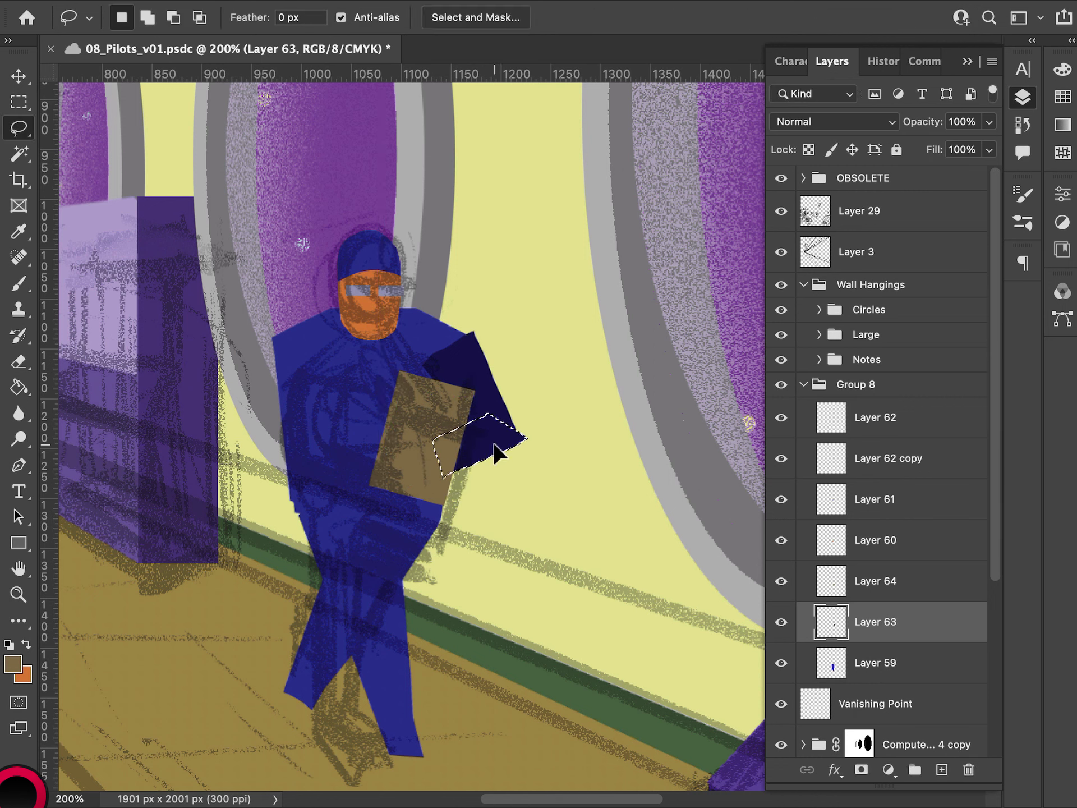
pyautogui.press('m')
pyautogui.click(518, 468)
pyautogui.hotkey('ctrl', 'z')
pyautogui.hotkey('ctrl', 'z')
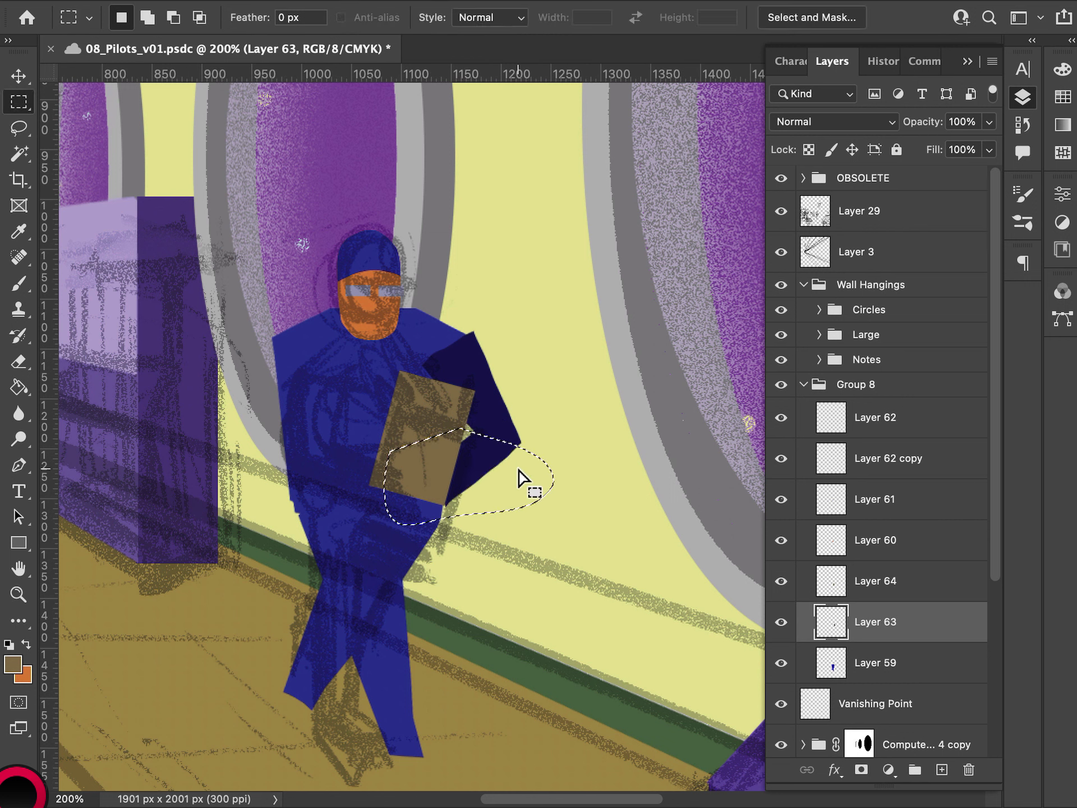
# - Cut the forearm onto its own layer, move it back to the elbow, and place its layer above the brown rectangle's layer
pyautogui.hotkey('ctrl', 'x')
pyautogui.hotkey('ctrl', 'v')
pyautogui.press('v')
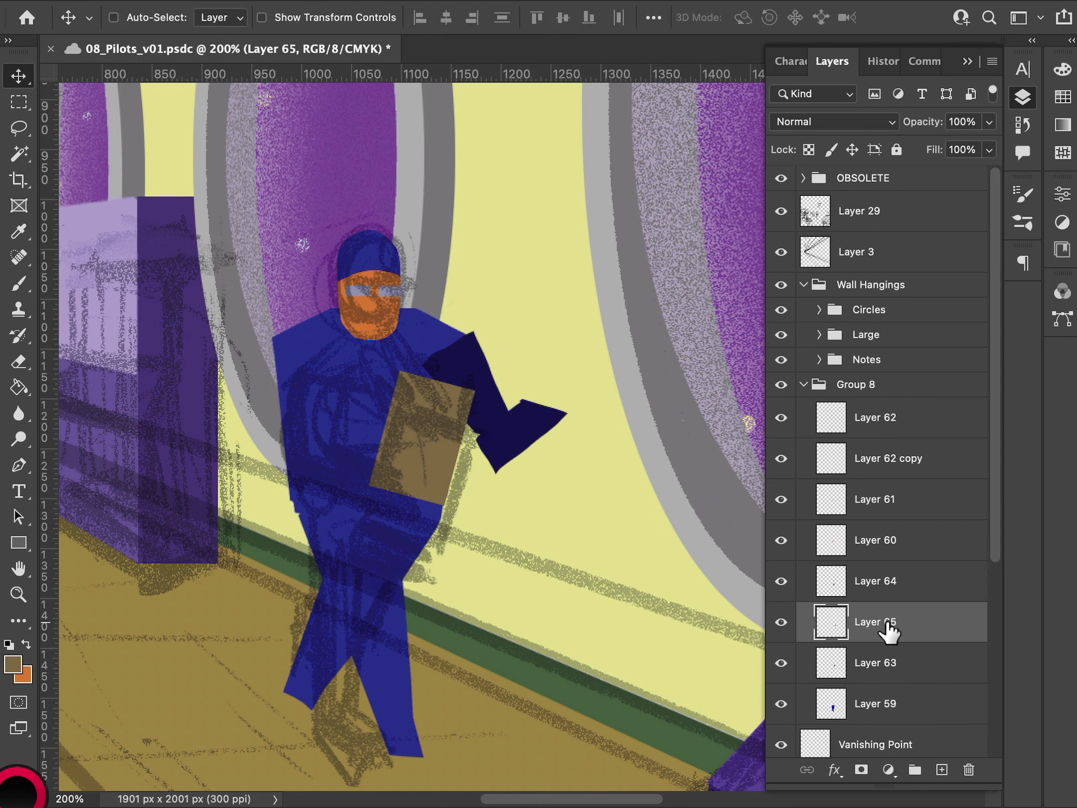
pyautogui.moveTo(566, 422); pyautogui.dragTo(503, 453)
pyautogui.hotkey('ctrl', 't')
pyautogui.press('Return')
pyautogui.moveTo(875, 621); pyautogui.dragTo(869, 577)
# - Rotate the forearm 30° and position it across the brown rectangle, joined to the upper arm at the elbow
pyautogui.hotkey('ctrl', 't')
pyautogui.moveTo(569, 399); pyautogui.dragTo(592, 443)
pyautogui.moveTo(468, 451); pyautogui.dragTo(485, 435)
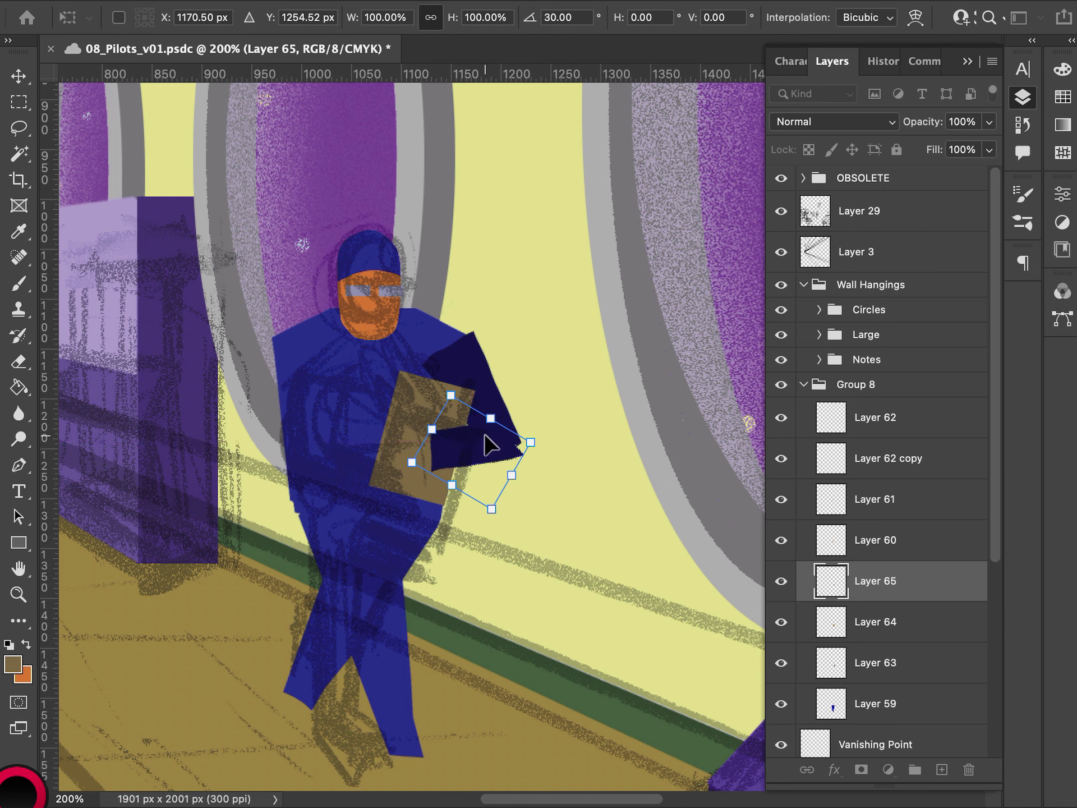
pyautogui.press('Return')
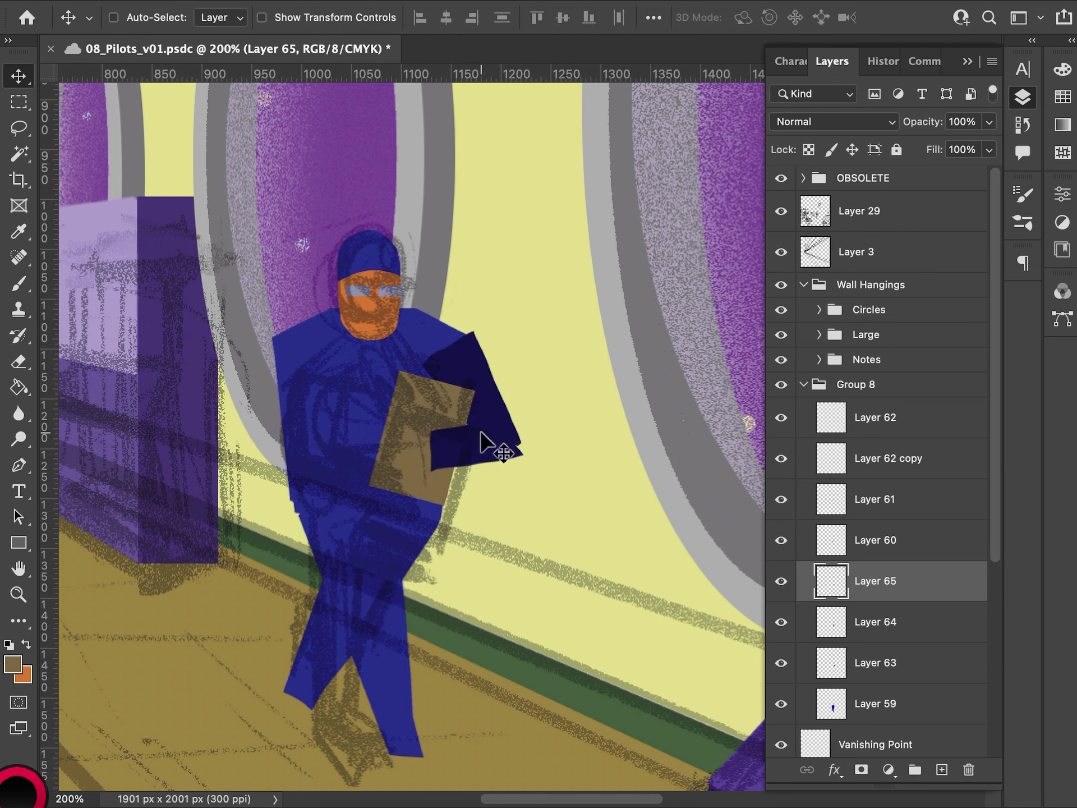
pyautogui.click(873, 539)
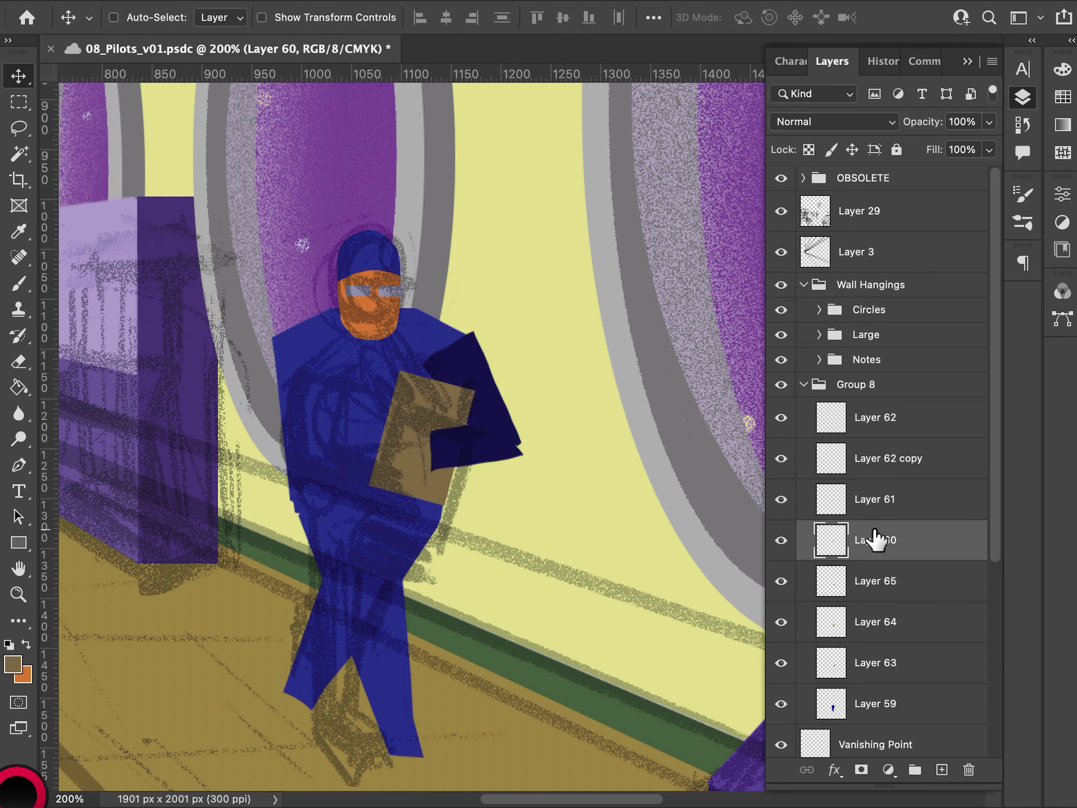
pyautogui.click(891, 632)
pyautogui.keyDown('alt'); pyautogui.moveTo(487, 424); pyautogui.dragTo(320, 408); pyautogui.keyUp('alt')
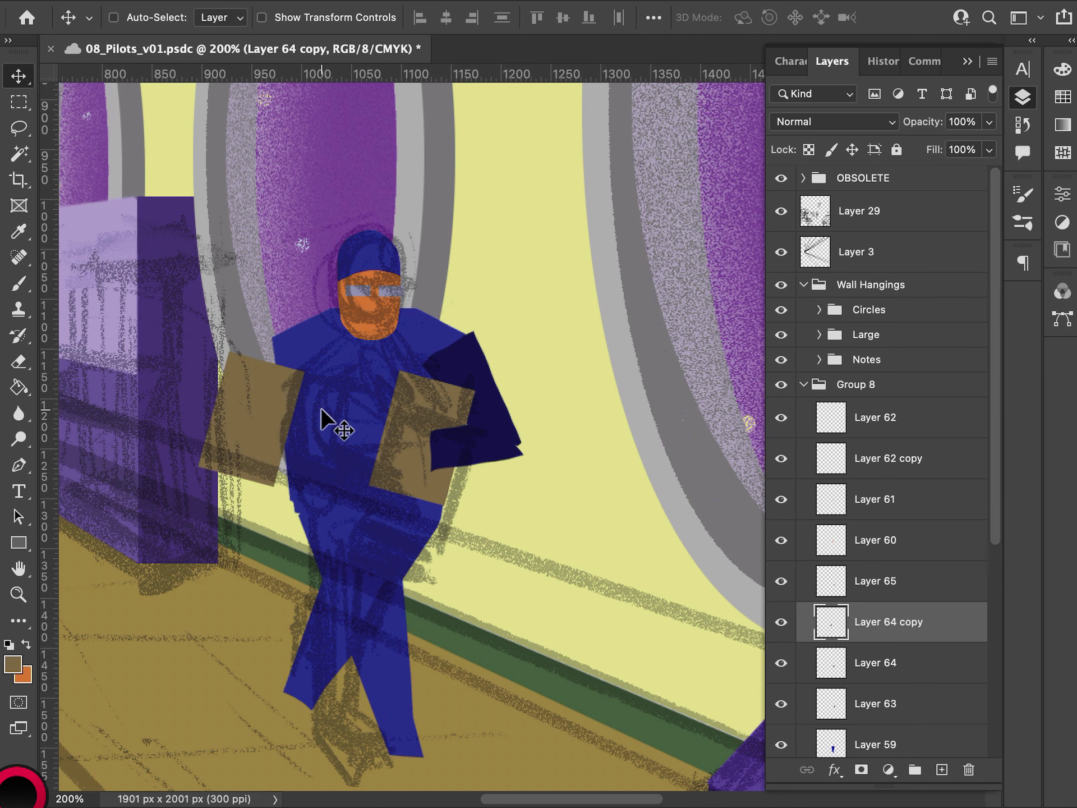
pyautogui.press('super+z')
pyautogui.click(876, 665)
pyautogui.click(781, 621)
pyautogui.click(781, 622)
pyautogui.click(884, 622)
pyautogui.click(889, 583)
# - Duplicate the dark upper arm onto the figure's other side and place the copy's layer above Layer 65
pyautogui.click(878, 667)
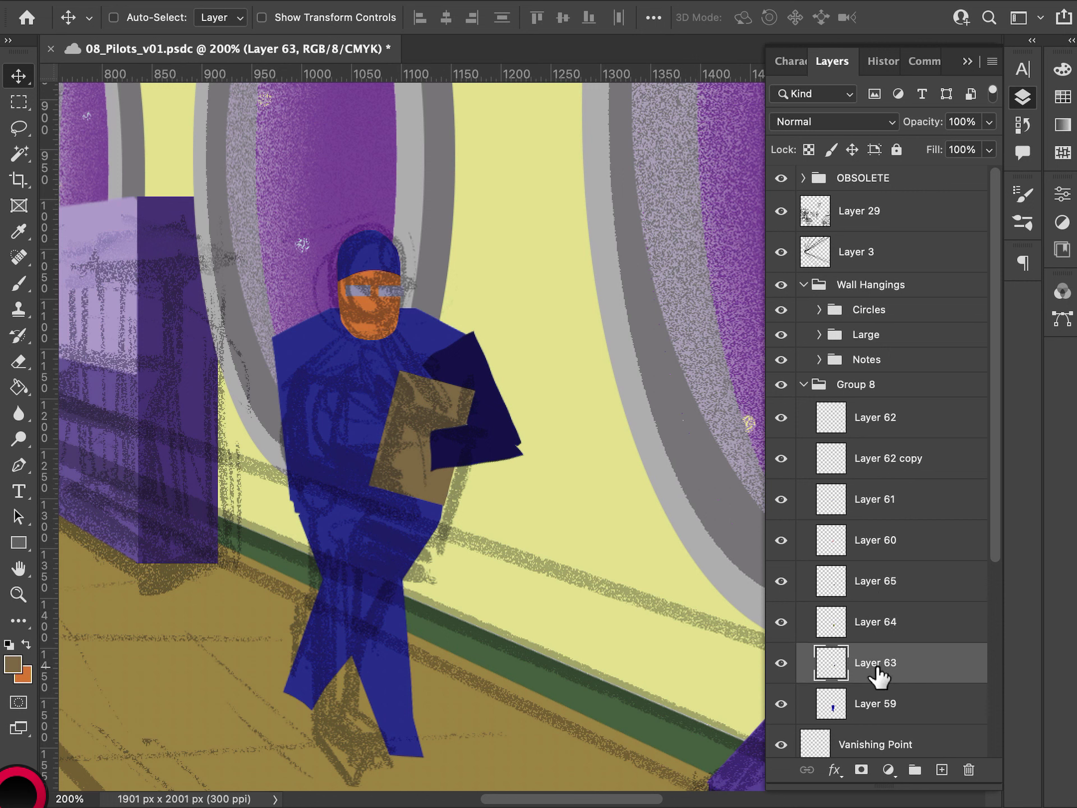
pyautogui.keyDown('alt'); pyautogui.moveTo(565, 549); pyautogui.dragTo(427, 510); pyautogui.keyUp('alt')
pyautogui.moveTo(888, 662); pyautogui.dragTo(888, 574)
# - Flip the upper-arm copy, rotate it to 170.51°, and position it hanging from the opposite shoulder
pyautogui.hotkey('ctrl', 't')
pyautogui.moveTo(374, 433); pyautogui.dragTo(335, 423)
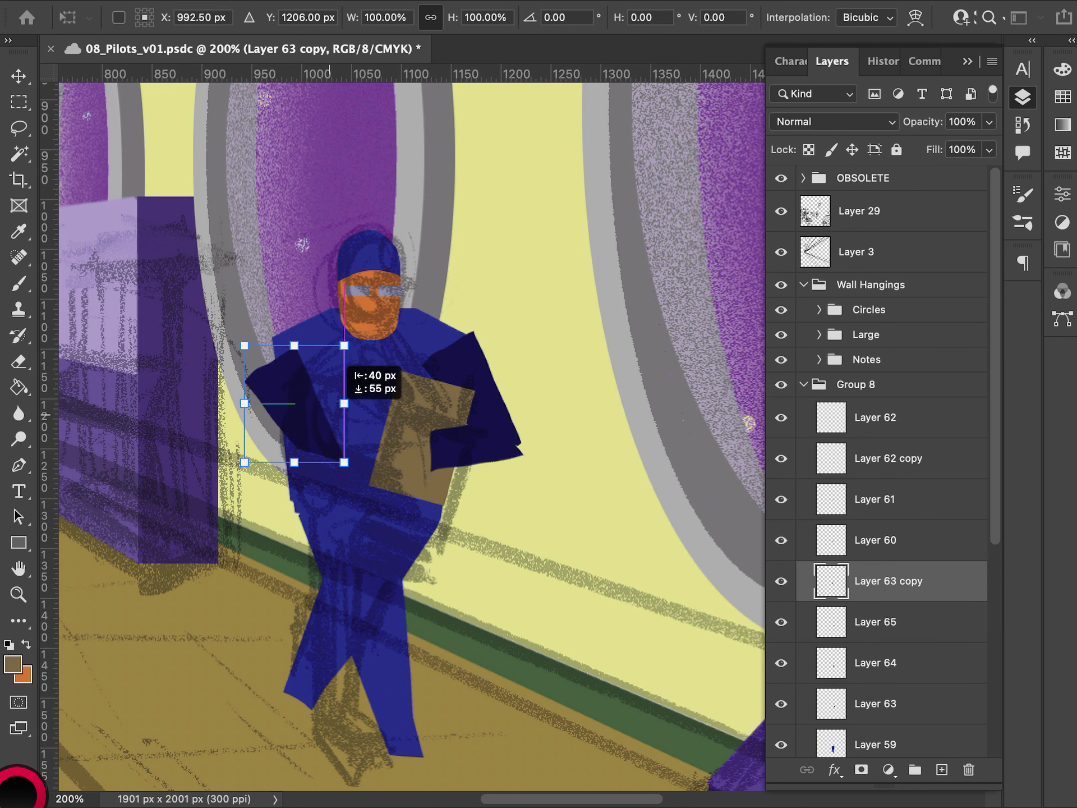
pyautogui.rightClick(301, 404)
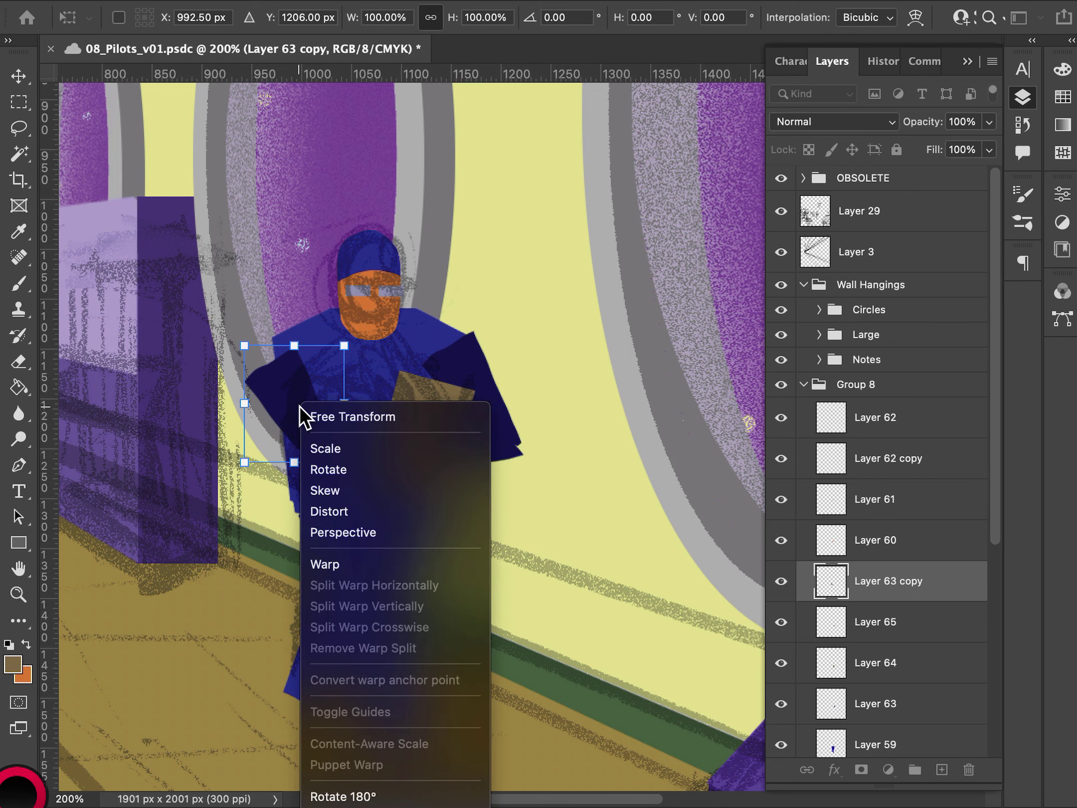
pyautogui.click(297, 339)
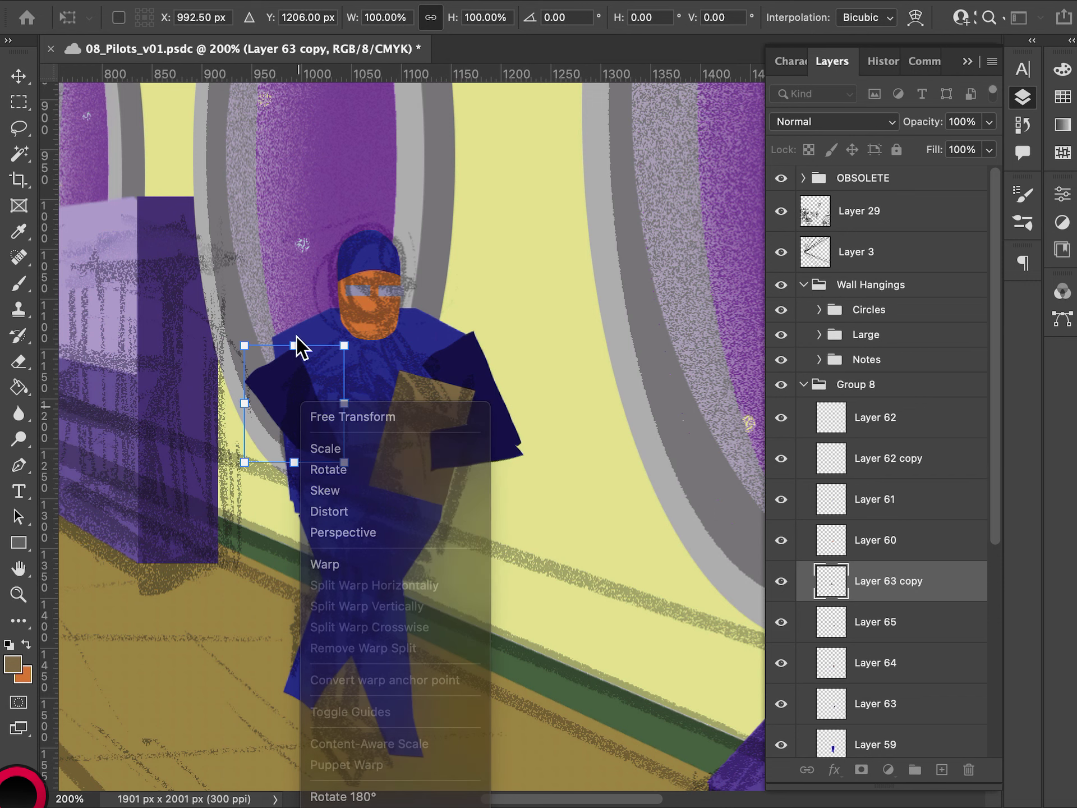
pyautogui.moveTo(244, 403); pyautogui.dragTo(445, 346)
pyautogui.moveTo(401, 404); pyautogui.dragTo(277, 388)
pyautogui.moveTo(381, 460); pyautogui.dragTo(385, 440)
pyautogui.moveTo(280, 444); pyautogui.dragTo(279, 476)
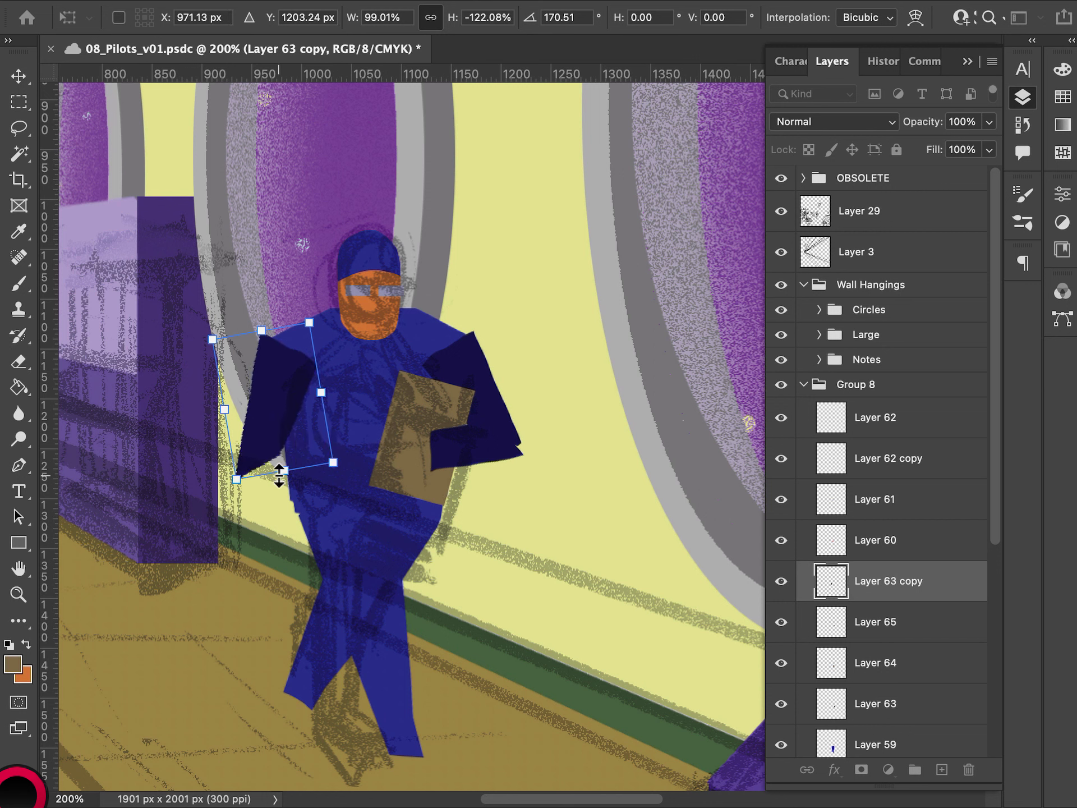
pyautogui.moveTo(279, 475); pyautogui.dragTo(292, 405)
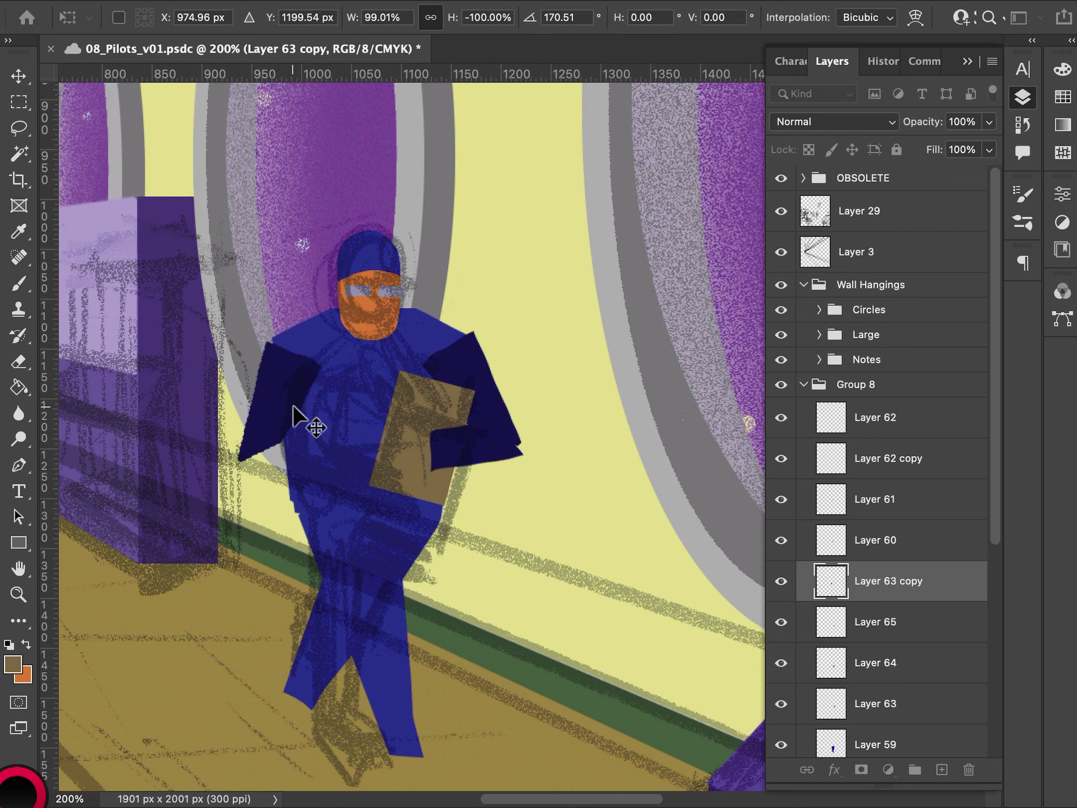
pyautogui.press('Return')
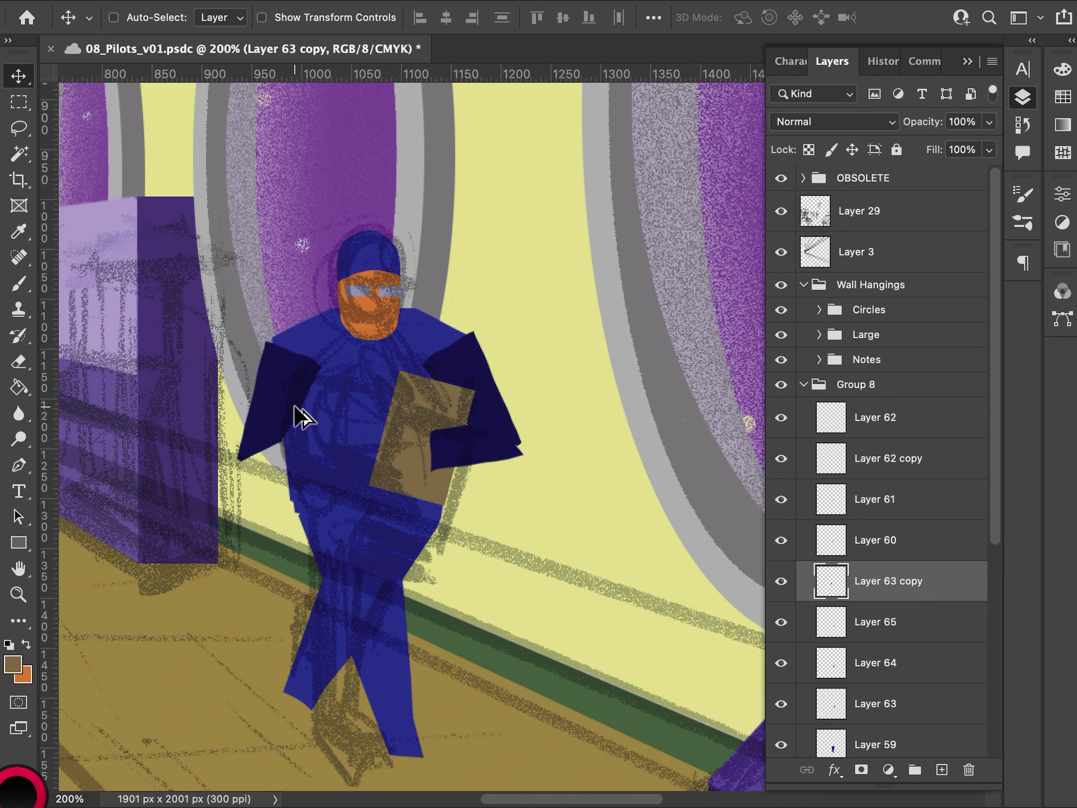
# - Duplicate the forearm across the waist, flip it, stretch it to 118.75% width and rotate it to 168.94°
pyautogui.click(880, 634)
pyautogui.moveTo(778, 639); pyautogui.dragTo(791, 561)
pyautogui.hotkey('ctrl', 't')
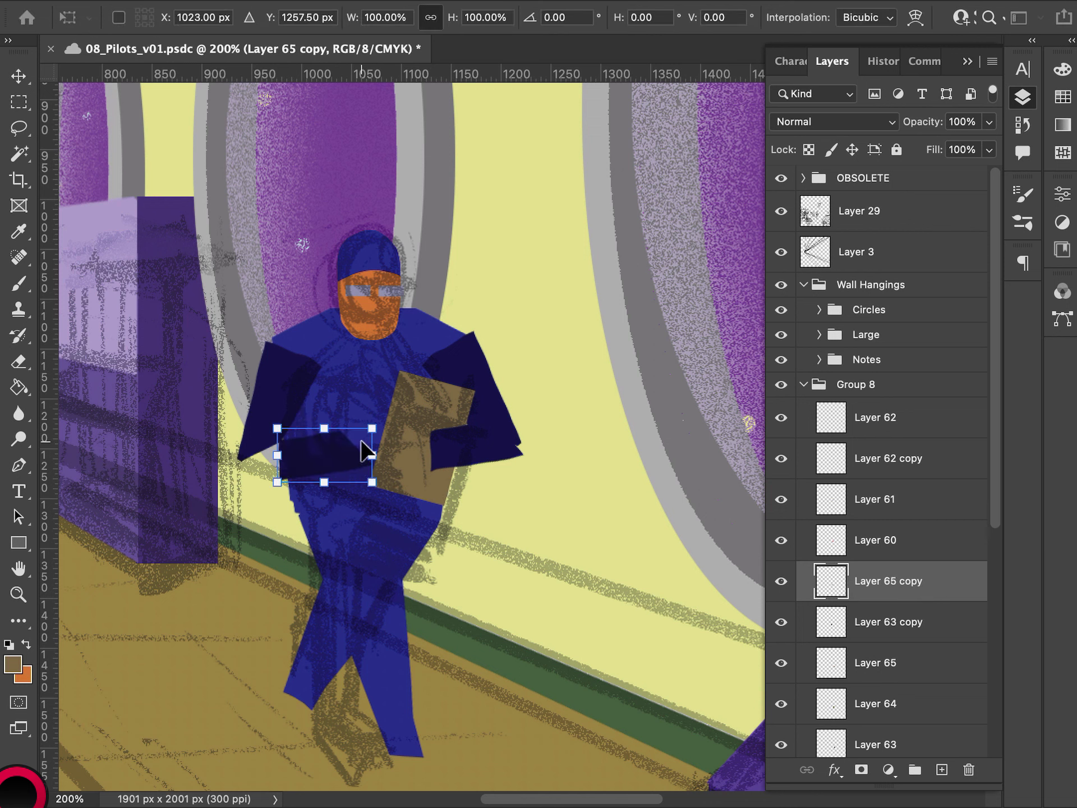
pyautogui.moveTo(364, 449); pyautogui.dragTo(333, 437)
pyautogui.moveTo(424, 416); pyautogui.dragTo(415, 395)
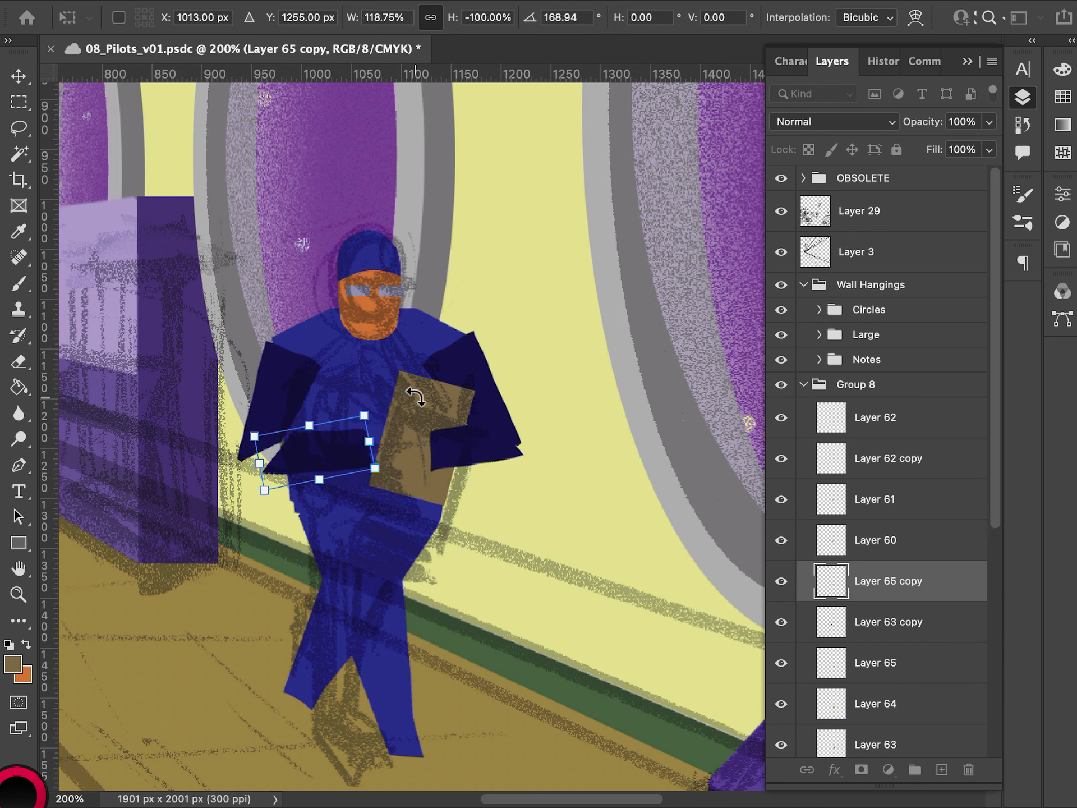
pyautogui.press('Return')
# - Rotate the upper-arm copy by -15° and position it so it joins the copied forearm at the elbow
pyautogui.click(886, 623)
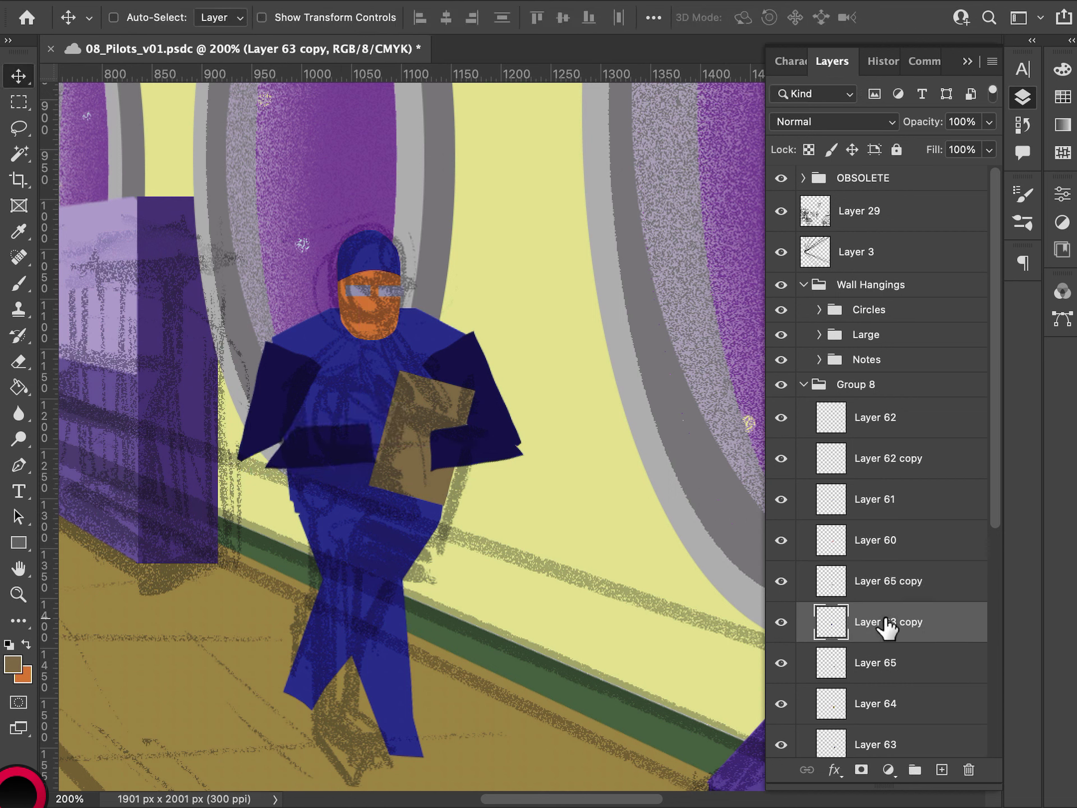
pyautogui.press('b')
pyautogui.hotkey('ctrl', 't')
pyautogui.moveTo(401, 418); pyautogui.dragTo(359, 429)
pyautogui.moveTo(292, 426); pyautogui.dragTo(301, 418)
pyautogui.press('Return')
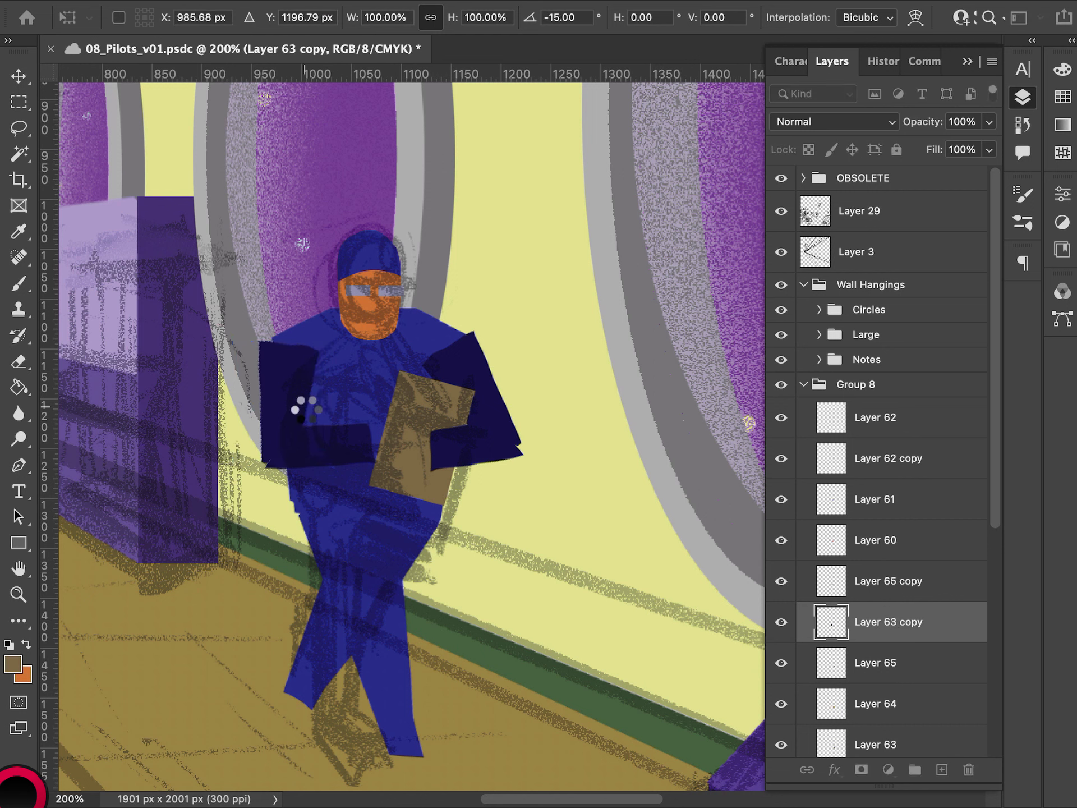
pyautogui.hotkey('ctrl', '0')
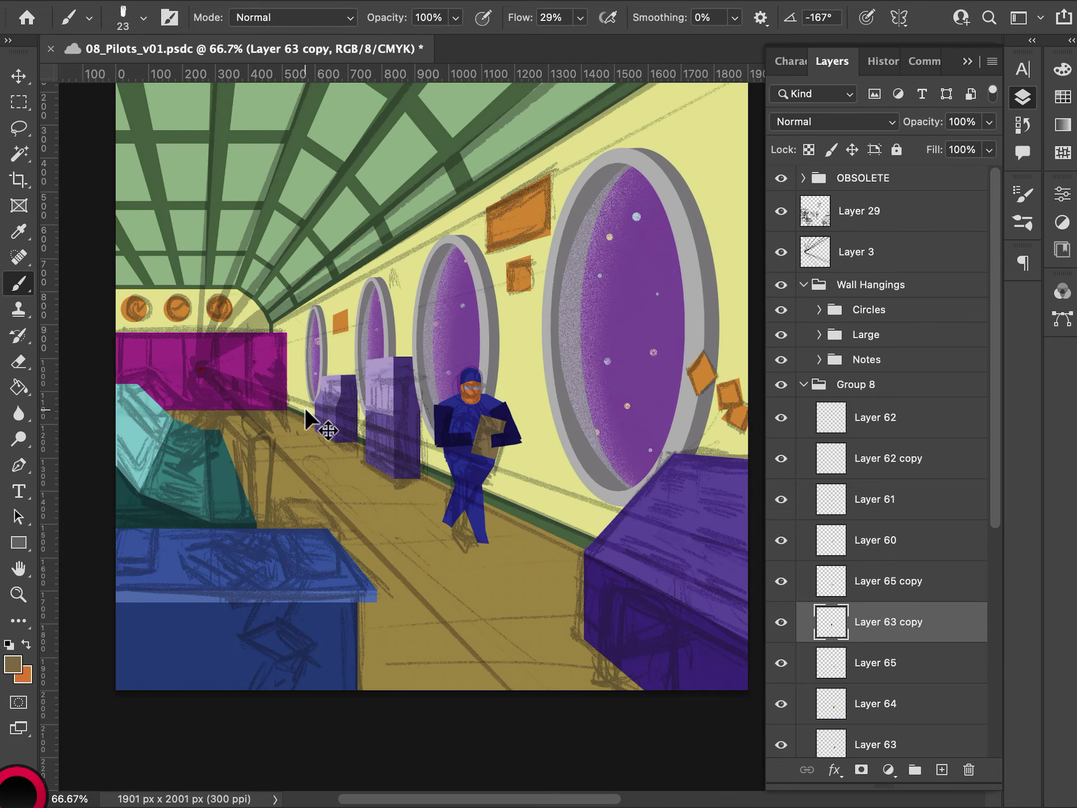
pyautogui.hotkey('ctrl', '+')
pyautogui.hotkey('ctrl', '+')
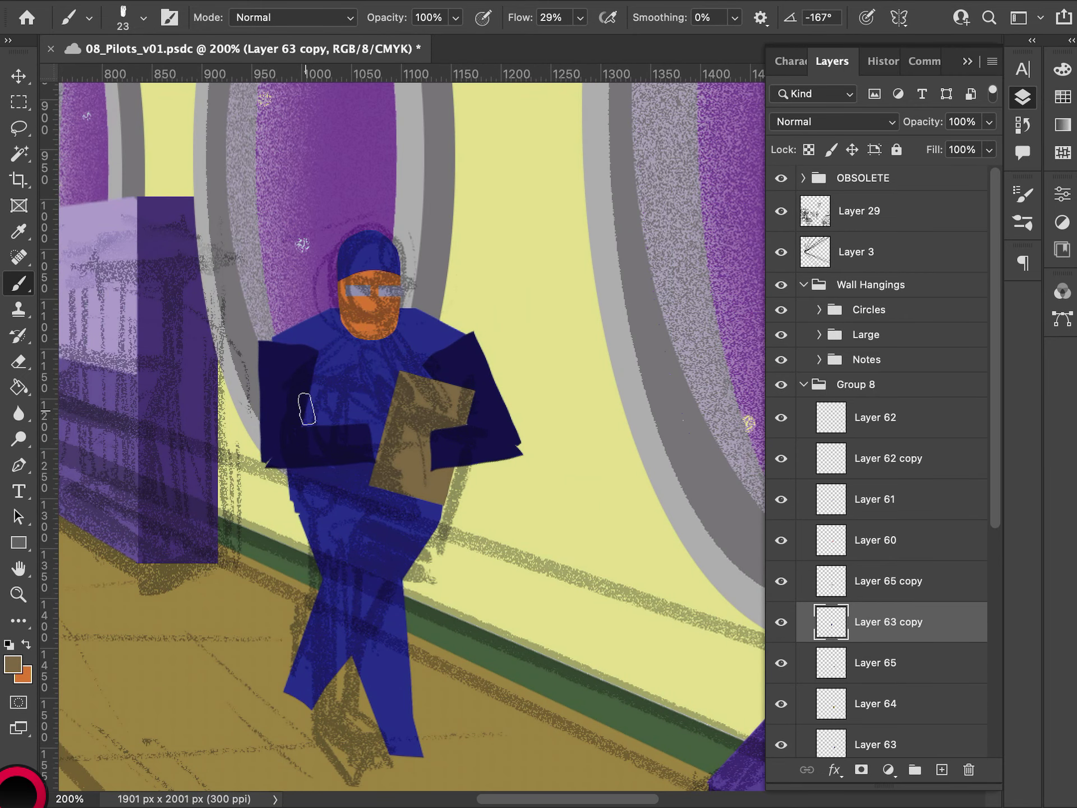
# - Add a new layer above the forearm copy and lasso a thin diagonal pencil shape crossing the brown clipboard's edge
pyautogui.click(900, 586)
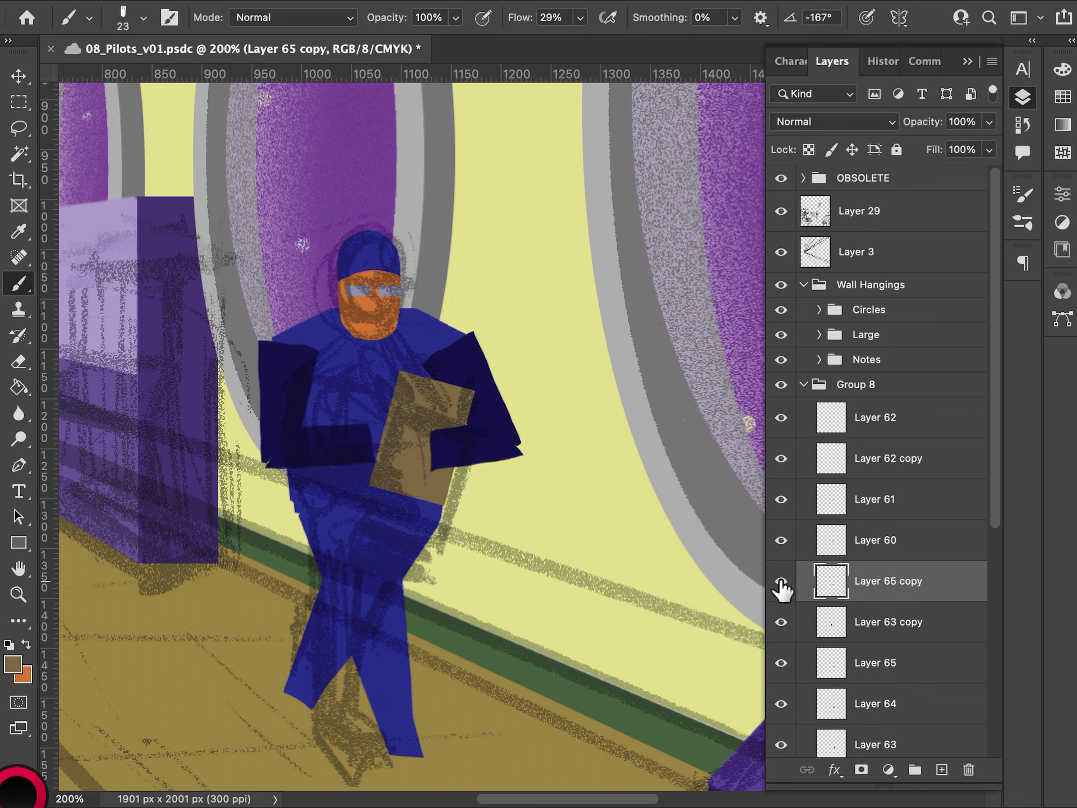
pyautogui.click(942, 770)
pyautogui.press('m')
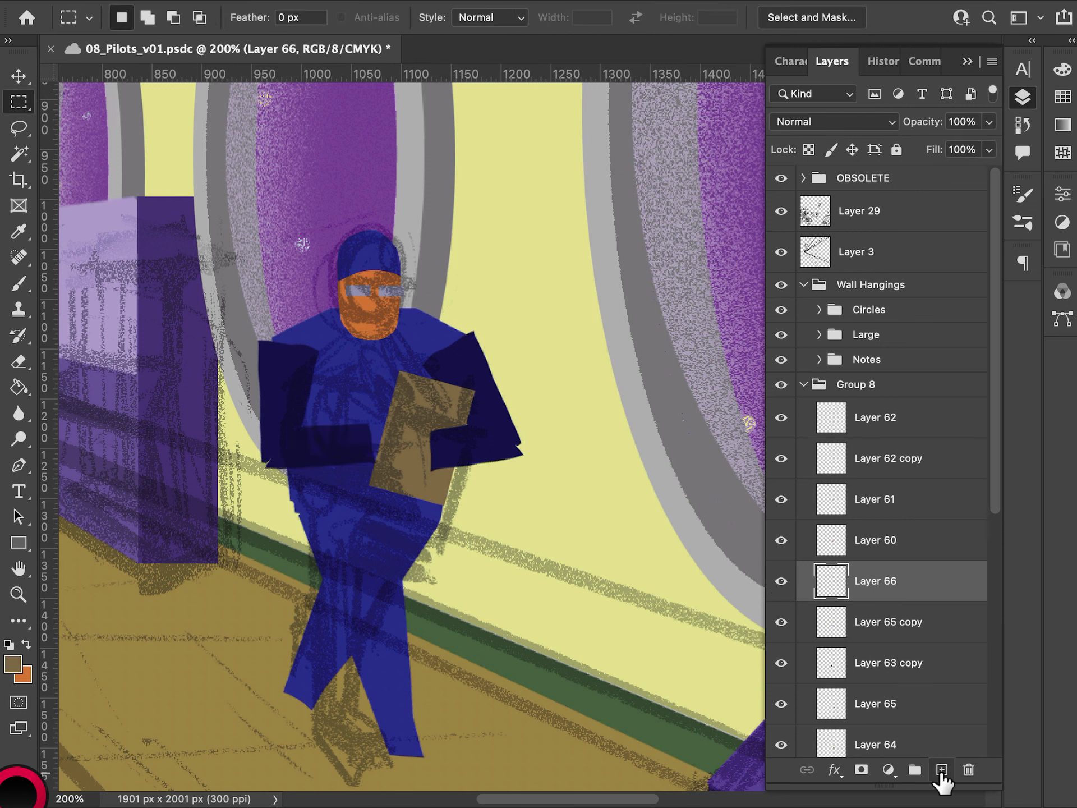
pyautogui.moveTo(355, 409)
pyautogui.mouseDown()
pyautogui.moveTo(382, 451)
pyautogui.moveTo(395, 449)
pyautogui.moveTo(353, 392)
pyautogui.mouseUp()
pyautogui.press('l')
# - Fill the pencil shape with #d0d170, deselect it, and move its layer beneath the clipboard's layer
pyautogui.click(13, 664)
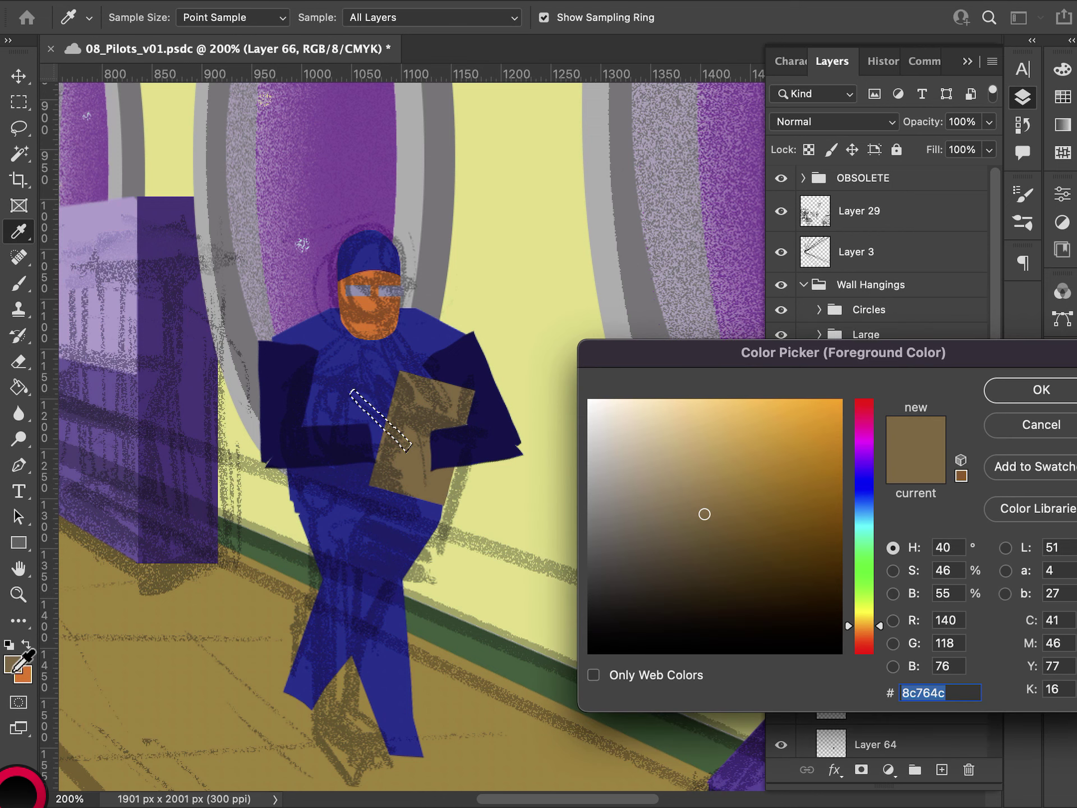
pyautogui.click(863, 612)
pyautogui.click(714, 525)
pyautogui.click(705, 444)
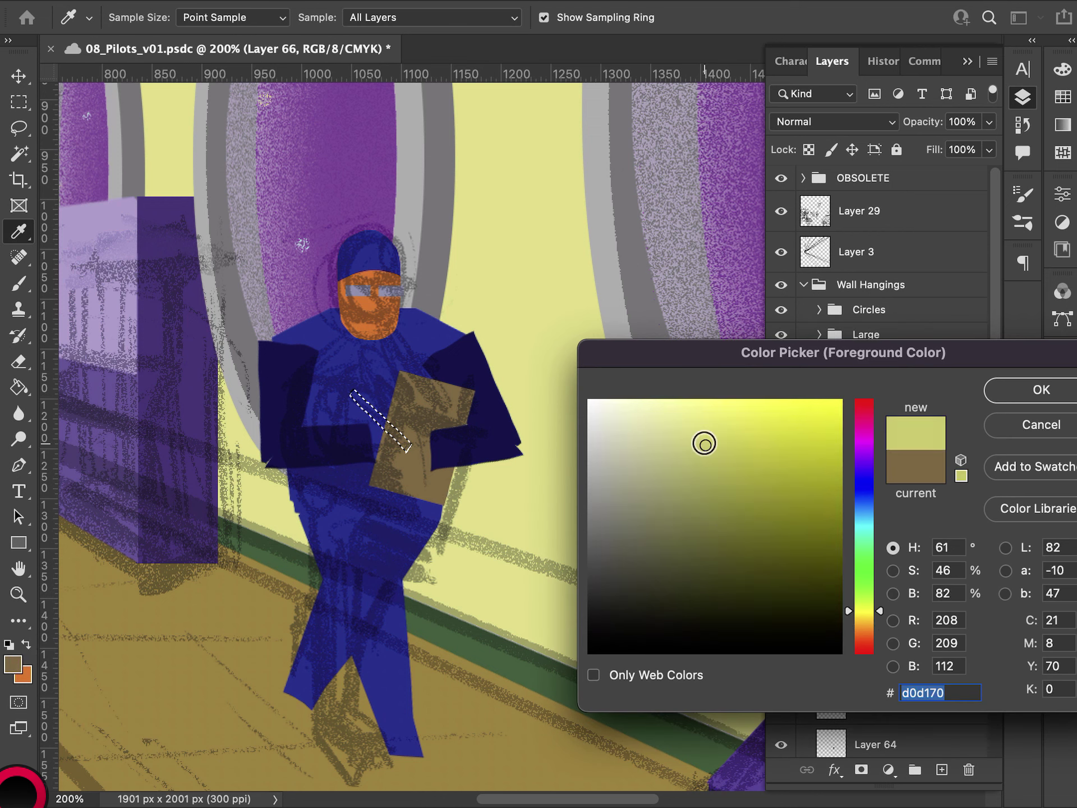
pyautogui.click(1044, 390)
pyautogui.hotkey('alt', 'BackSpace')
pyautogui.press('m')
pyautogui.click(469, 406)
pyautogui.moveTo(875, 580); pyautogui.dragTo(893, 762)
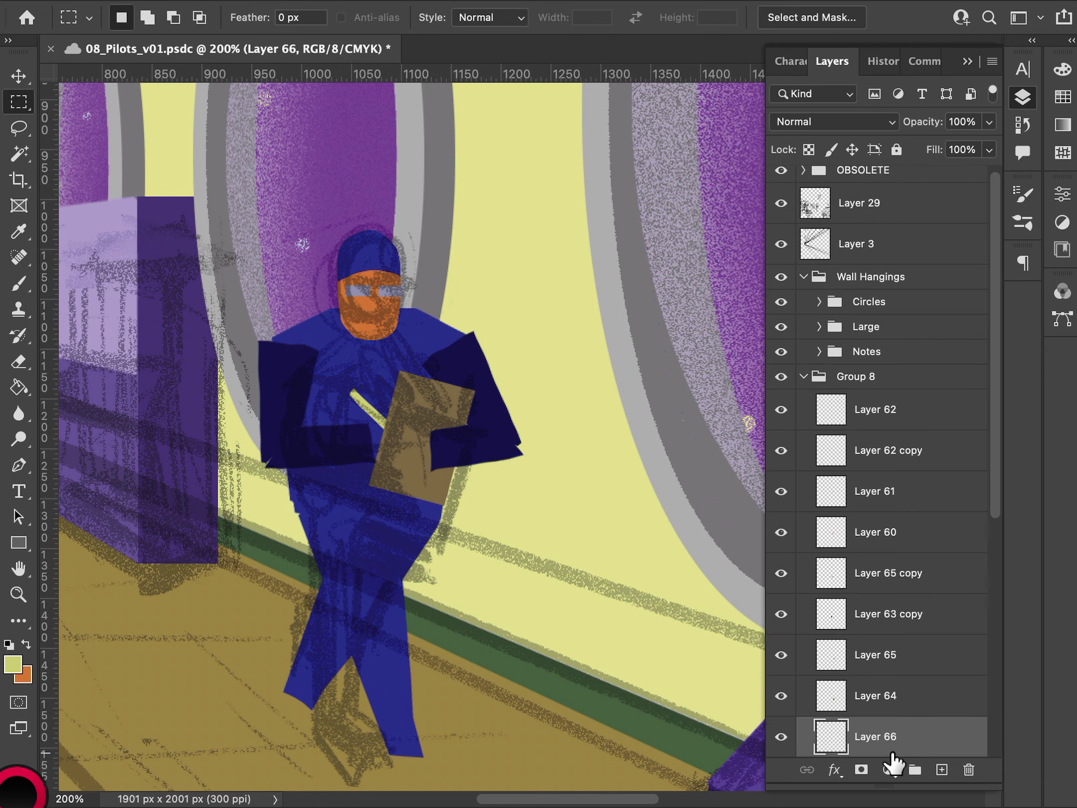
# - Create a new layer for the pencil hand and place it directly beneath the clipboard's layer
pyautogui.click(836, 572)
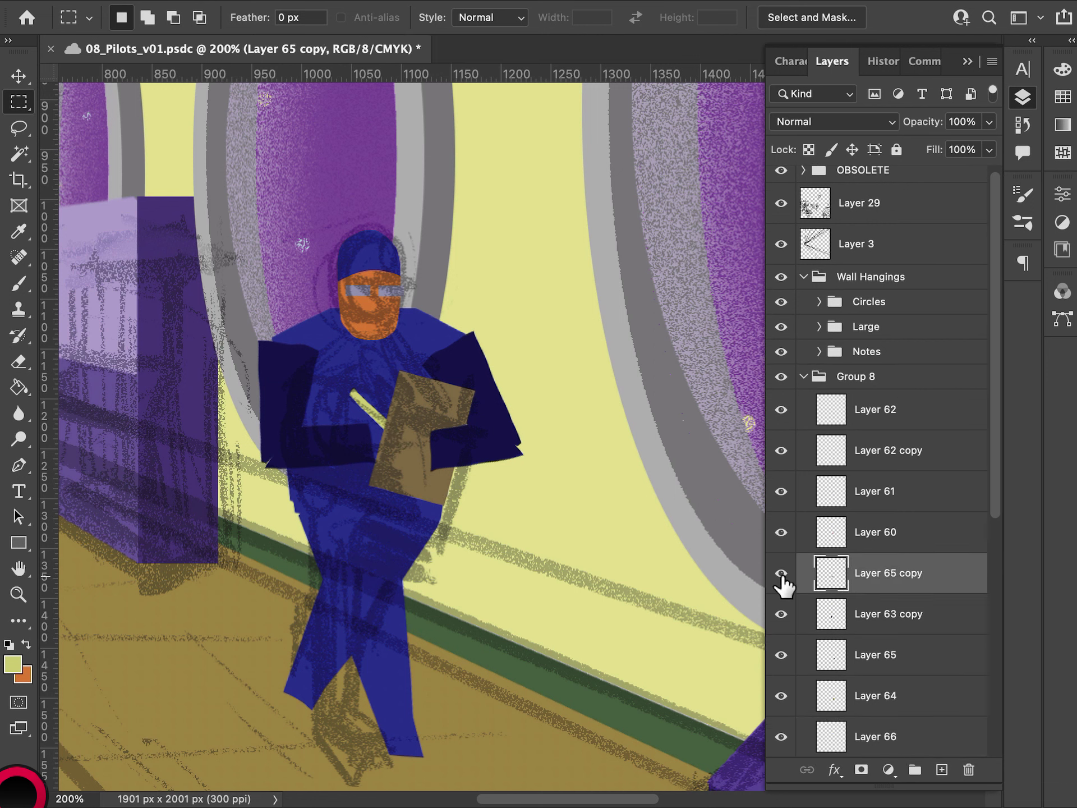
pyautogui.click(941, 769)
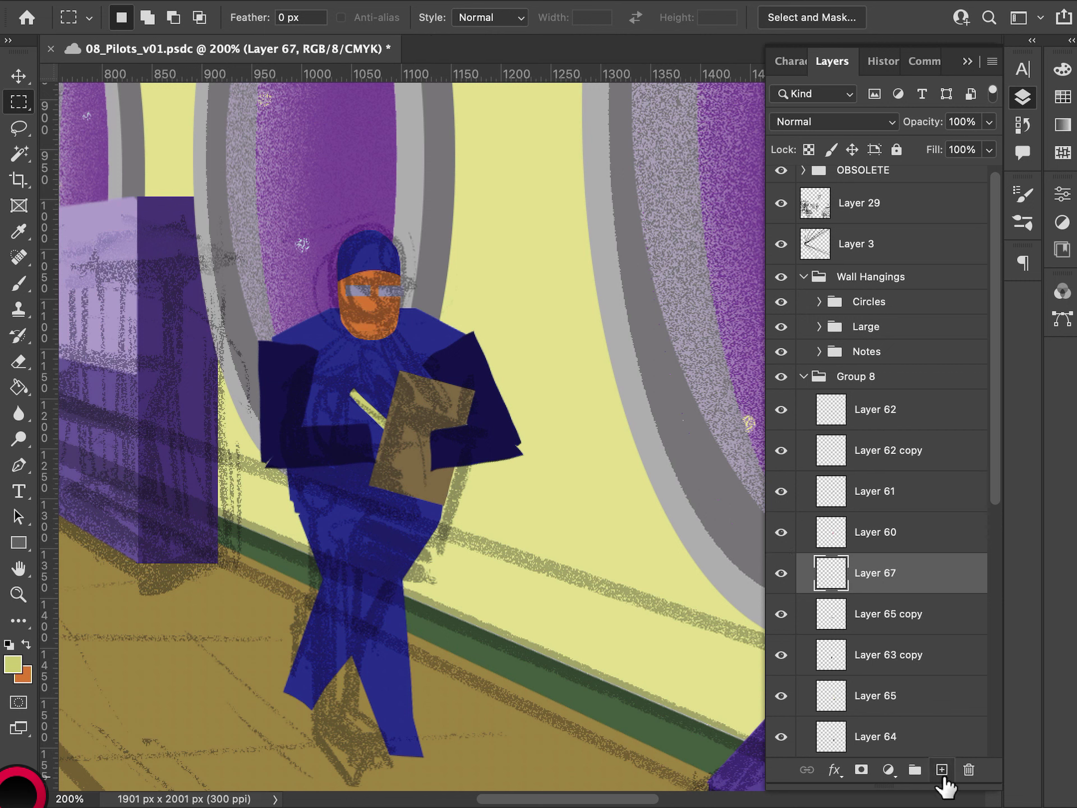
pyautogui.click(867, 740)
pyautogui.click(778, 738)
pyautogui.click(778, 738)
pyautogui.click(825, 501)
pyautogui.click(776, 497)
pyautogui.click(776, 499)
pyautogui.click(777, 538)
pyautogui.click(778, 539)
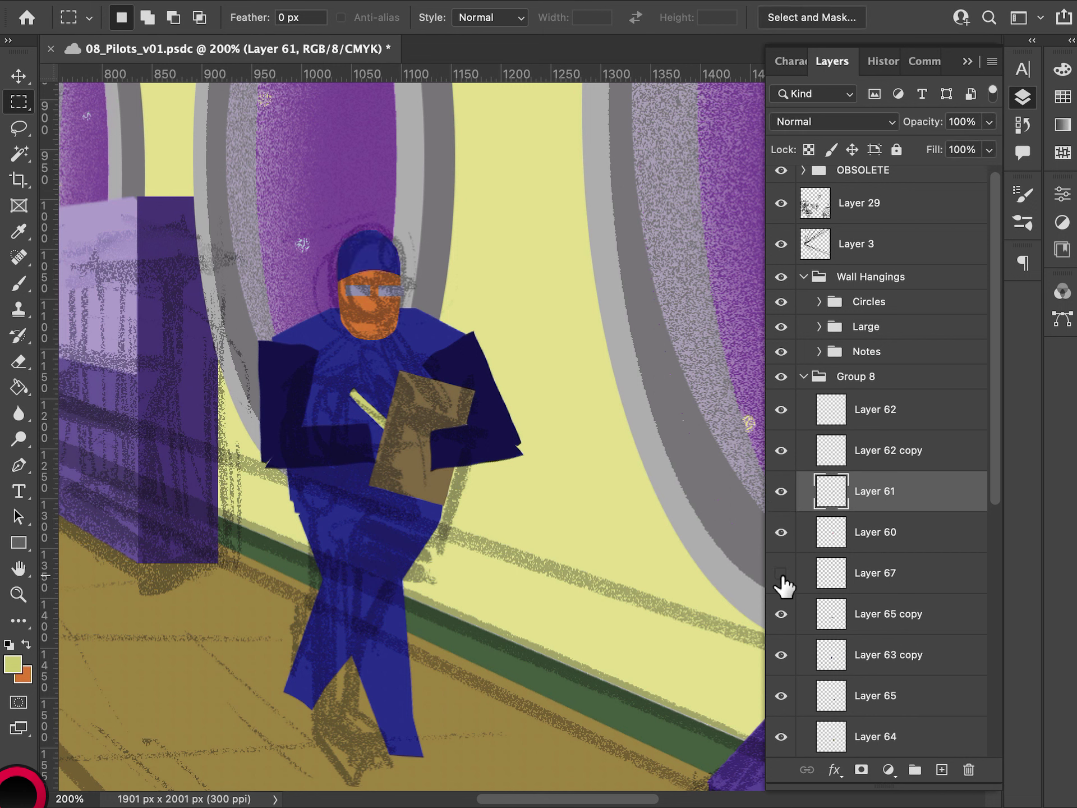
pyautogui.moveTo(777, 582); pyautogui.dragTo(861, 762)
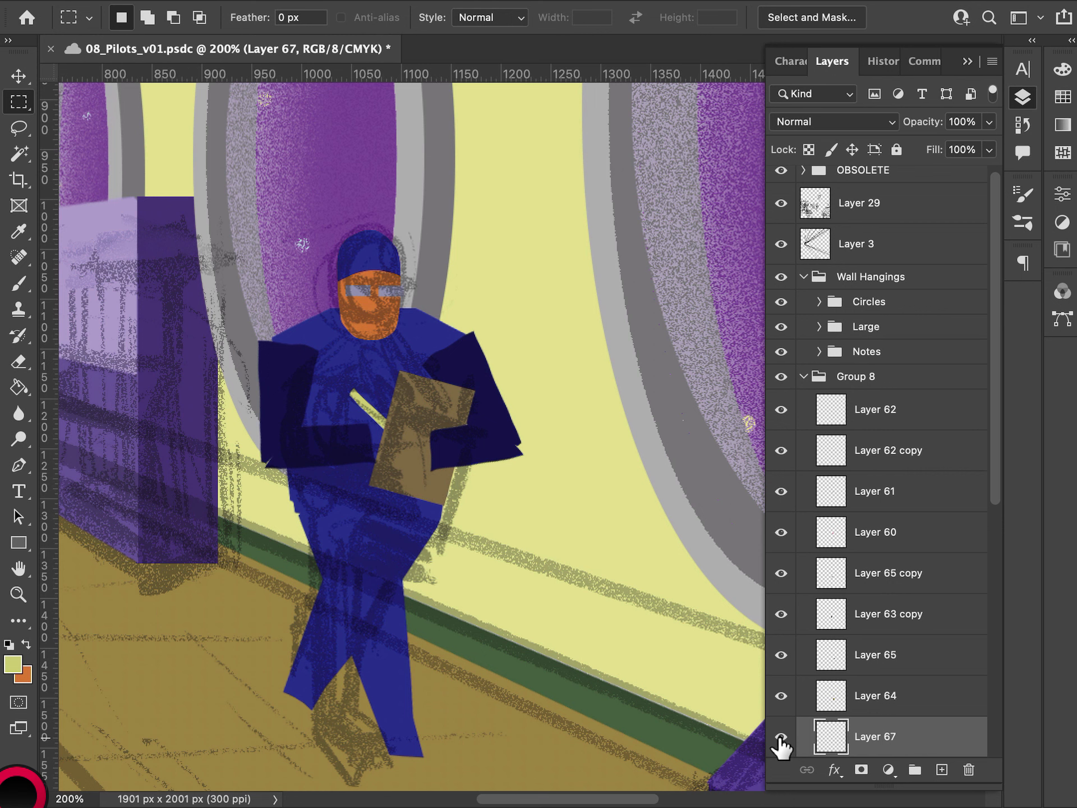
# - Lasso a hand at the end of the forearm holding the pencil, fill it with the face's orange, and deselect
pyautogui.press('l')
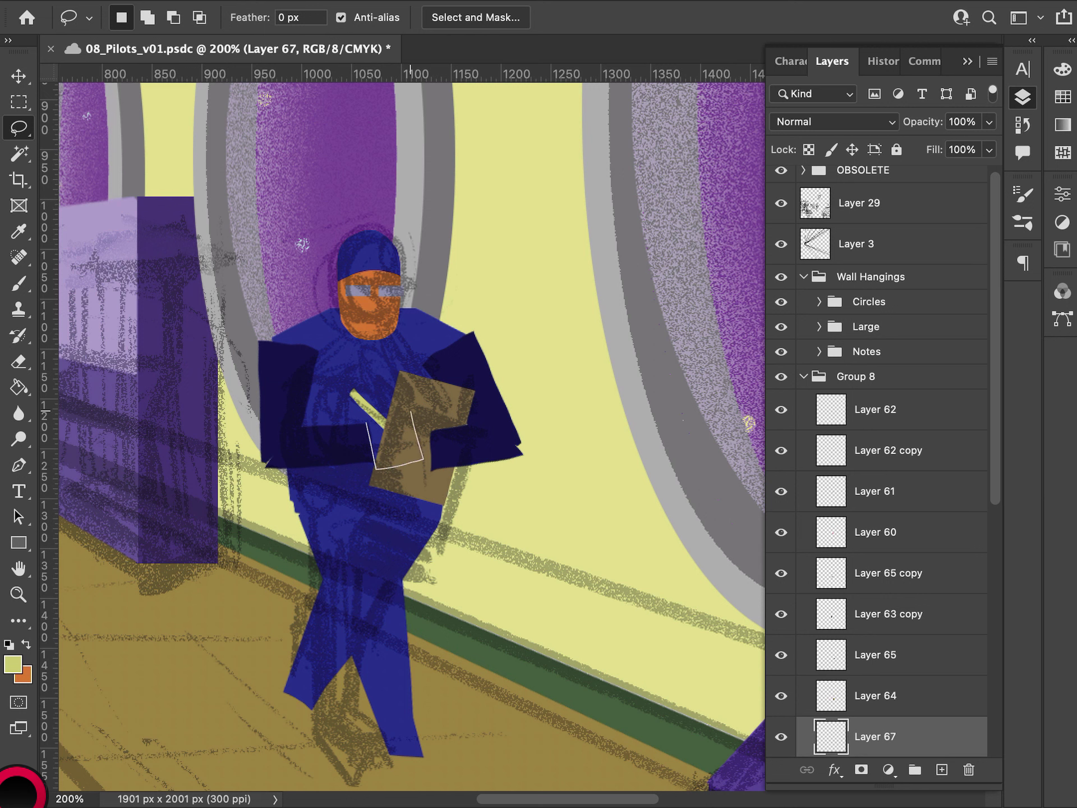
pyautogui.moveTo(406, 406); pyautogui.dragTo(373, 429)
pyautogui.press('i')
pyautogui.click(361, 324)
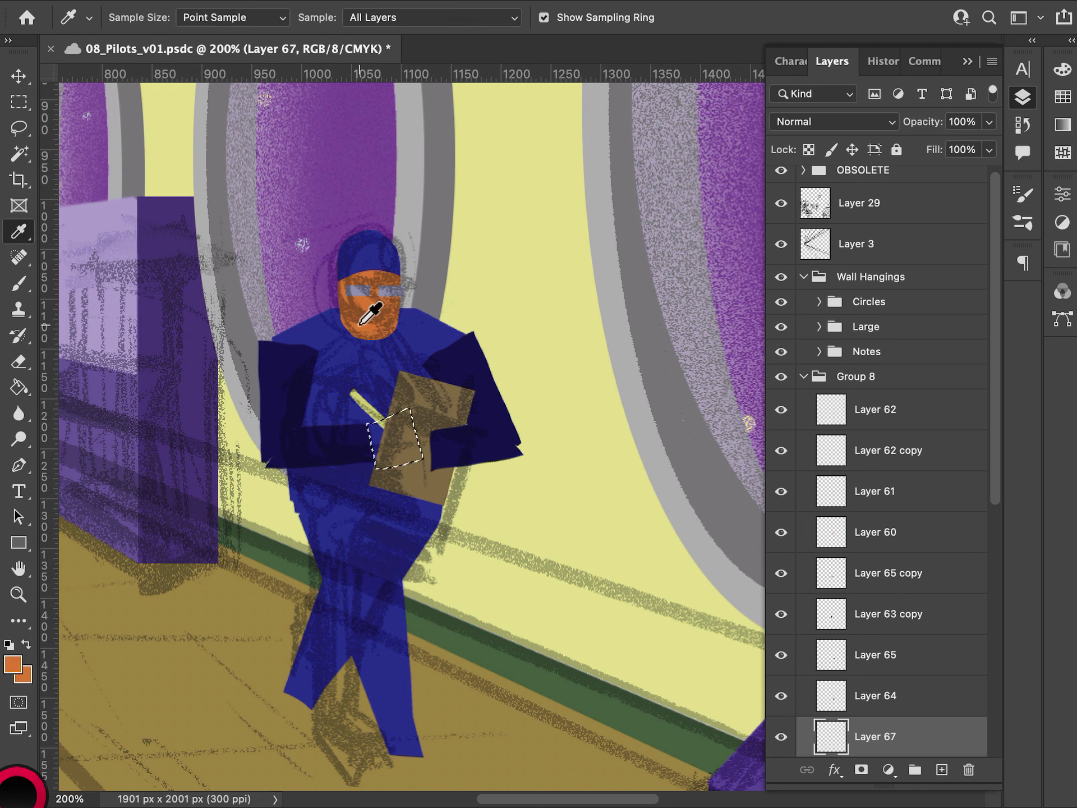
pyautogui.hotkey('alt', 'BackSpace')
pyautogui.press('m')
pyautogui.click(532, 506)
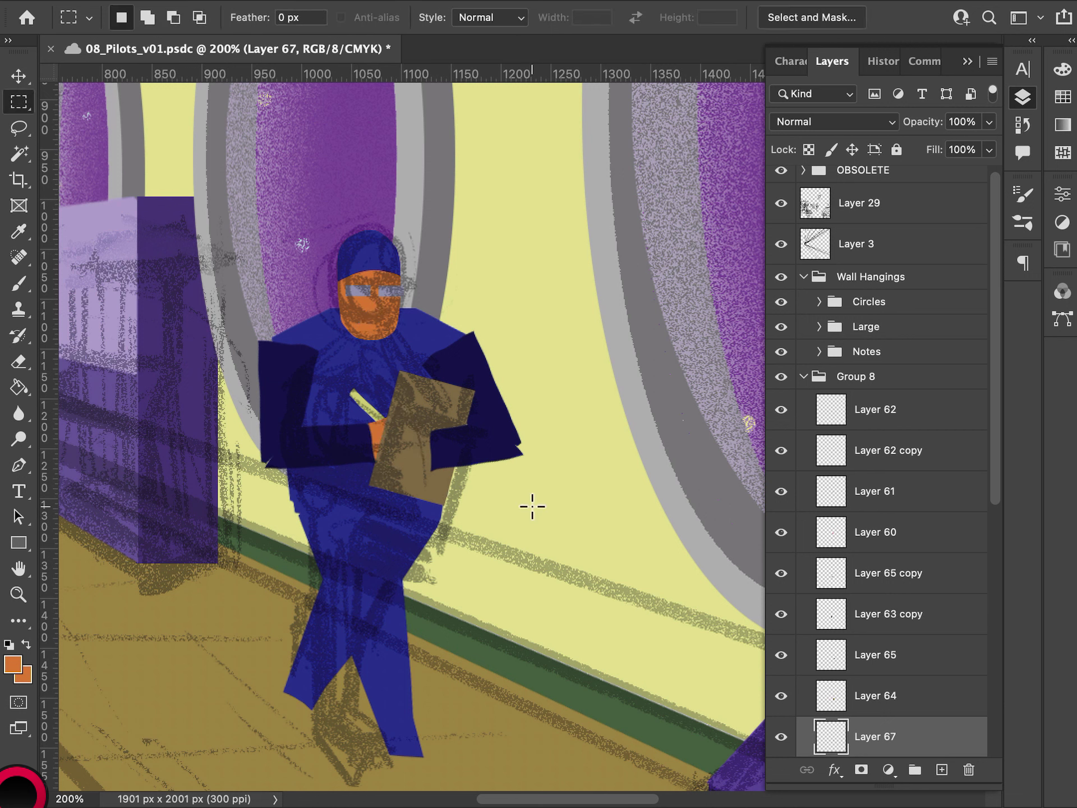
# - Add a new layer directly above Layer 65, the forearm lying across the clipboard
pyautogui.click(823, 536)
pyautogui.click(777, 535)
pyautogui.click(777, 534)
pyautogui.click(774, 572)
pyautogui.click(775, 572)
pyautogui.click(818, 575)
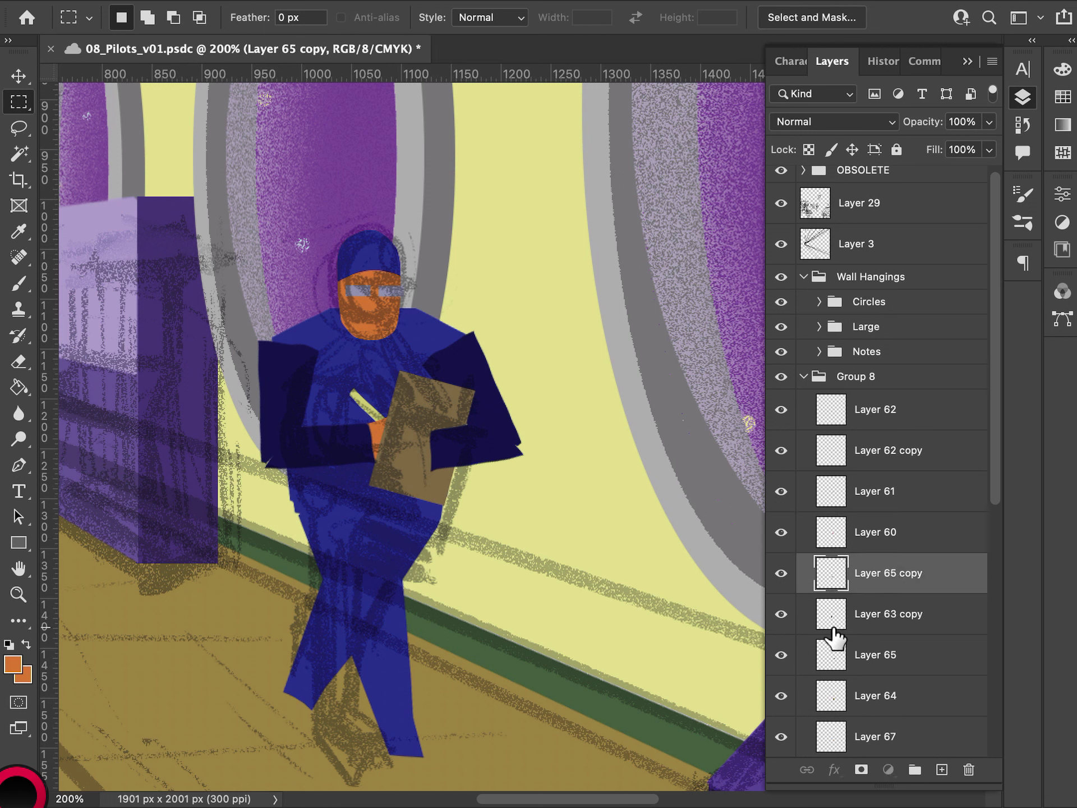
pyautogui.click(808, 655)
pyautogui.click(781, 654)
pyautogui.click(780, 655)
pyautogui.click(942, 770)
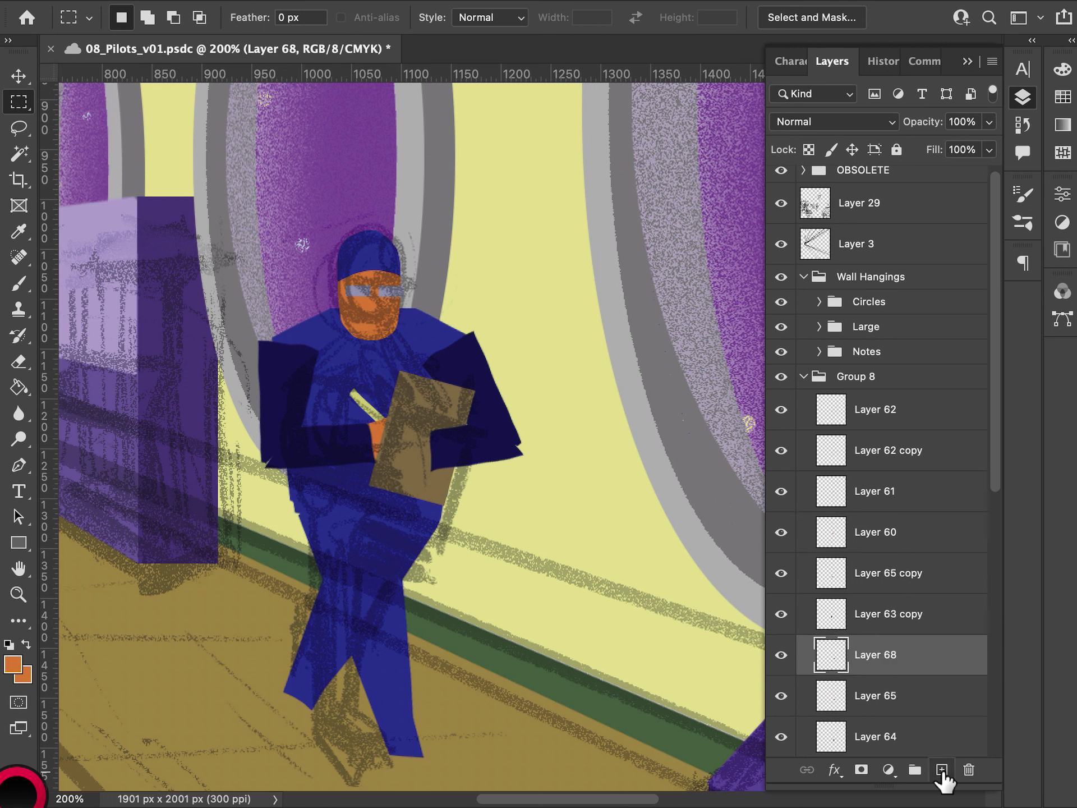
# - Lasso a hand at the end of the forearm crossing the clipboard, fill it with orange, and deselect
pyautogui.press('l')
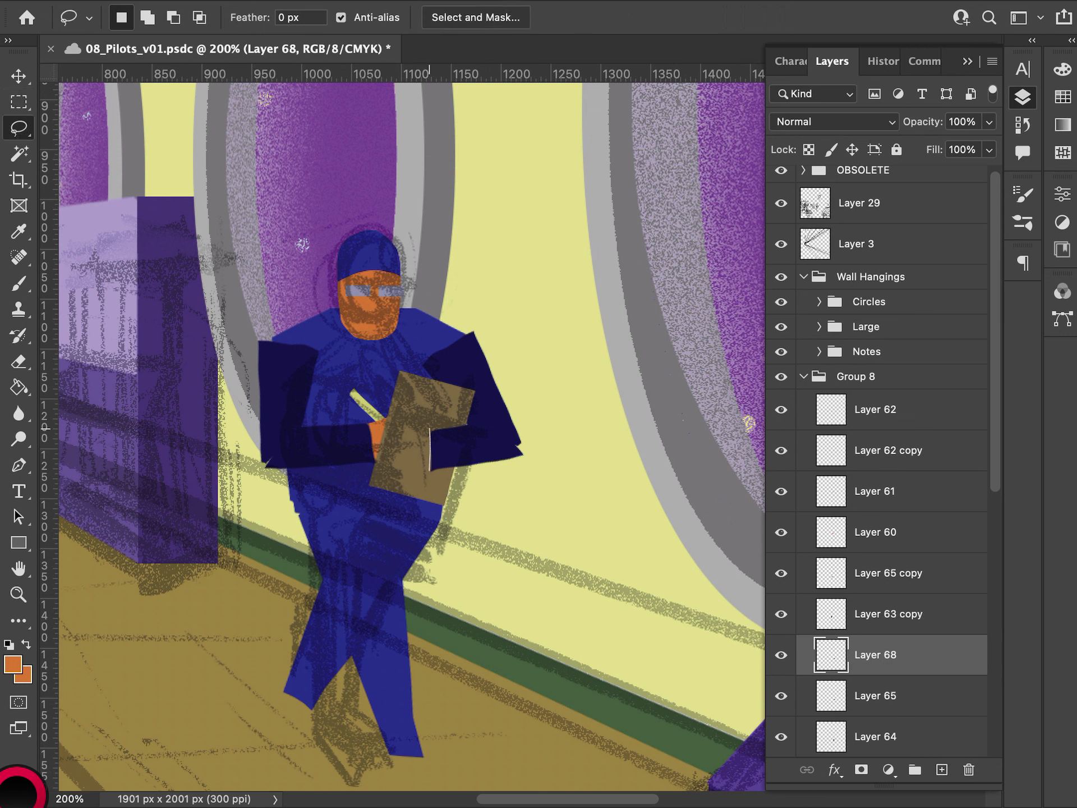
pyautogui.moveTo(429, 429); pyautogui.dragTo(424, 432)
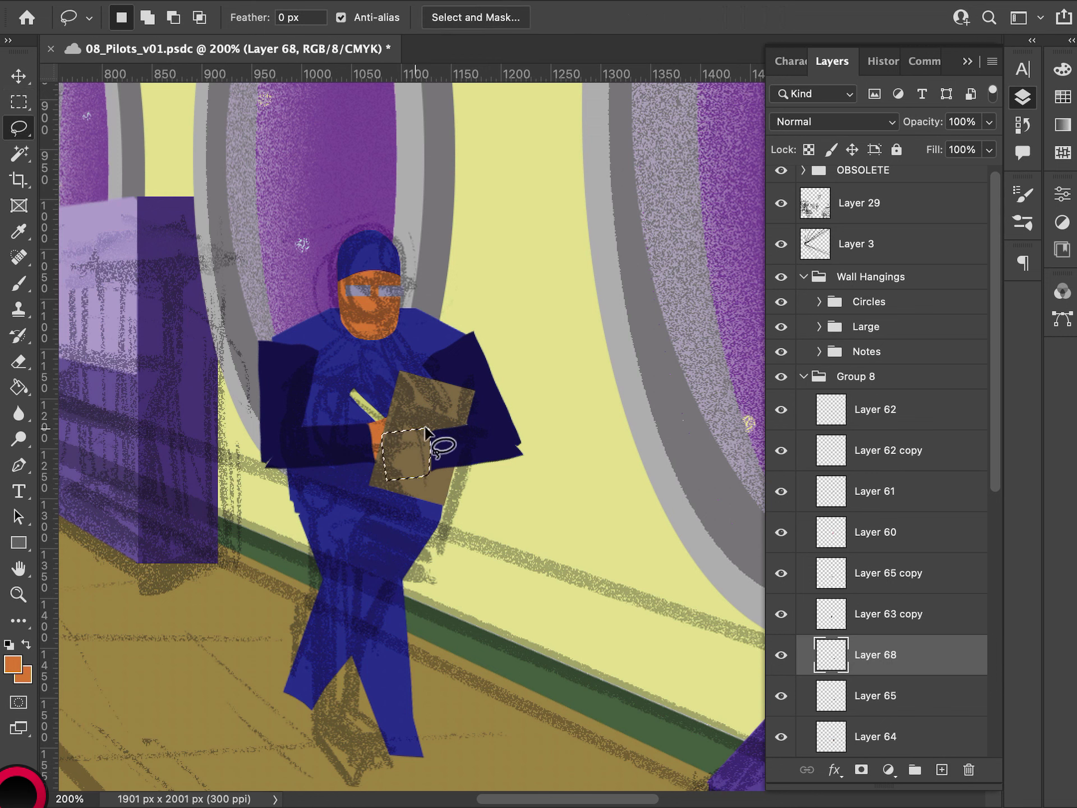
pyautogui.hotkey('alt', 'BackSpace')
pyautogui.press('super+d')
pyautogui.press('m')
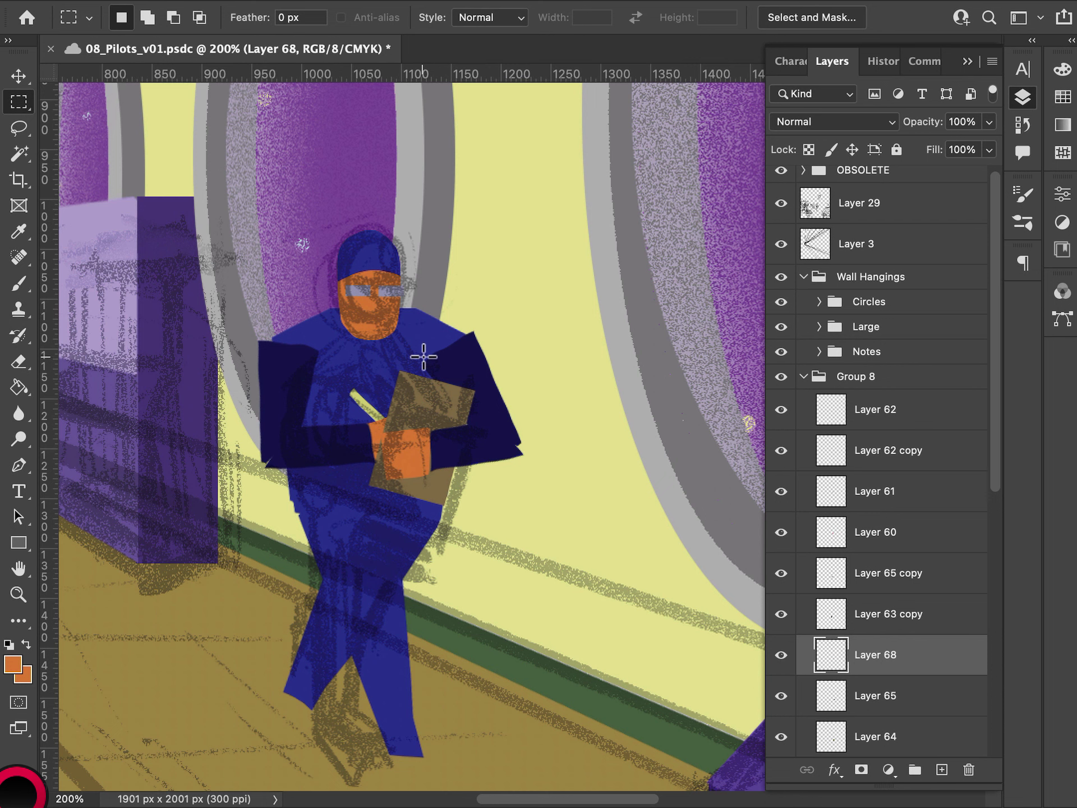
# - Select the clipboard hand and its forearm layers together and move them away from the clipboard for transforming
pyautogui.click(825, 622)
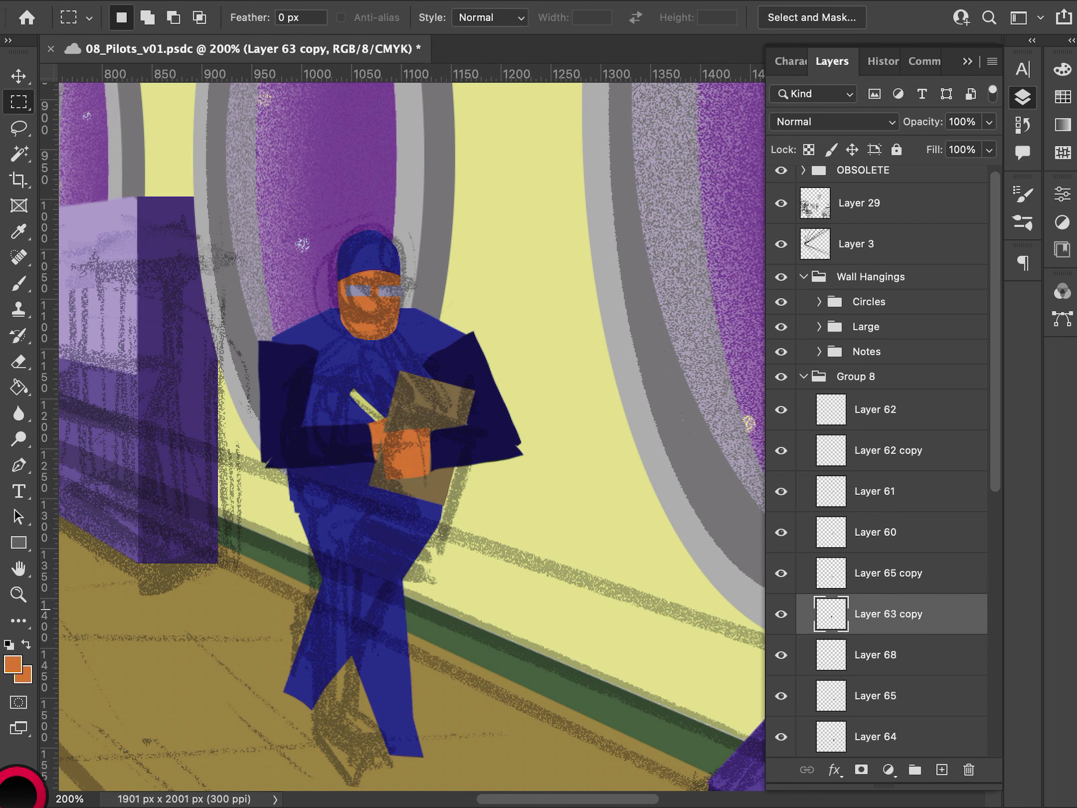
pyautogui.click(781, 697)
pyautogui.click(780, 698)
pyautogui.click(839, 698)
pyautogui.keyDown('shift'); pyautogui.click(850, 656); pyautogui.keyUp('shift')
pyautogui.press('v')
pyautogui.moveTo(478, 440); pyautogui.dragTo(586, 425)
pyautogui.hotkey('ctrl', 't')
pyautogui.moveTo(526, 451); pyautogui.dragTo(501, 447)
# - Try rotating the clipboard hand and forearm twice, undoing each attempt
pyautogui.moveTo(563, 463); pyautogui.dragTo(556, 548)
pyautogui.hotkey('ctrl', 'z')
pyautogui.moveTo(563, 464); pyautogui.dragTo(536, 560)
pyautogui.hotkey('ctrl', 'z')
# - Rotate the clipboard hand and forearm to -13.41° and position them over the clipboard, joined at the elbow
pyautogui.moveTo(589, 449); pyautogui.dragTo(547, 570)
pyautogui.moveTo(490, 415); pyautogui.dragTo(484, 463)
pyautogui.moveTo(601, 522); pyautogui.dragTo(570, 398)
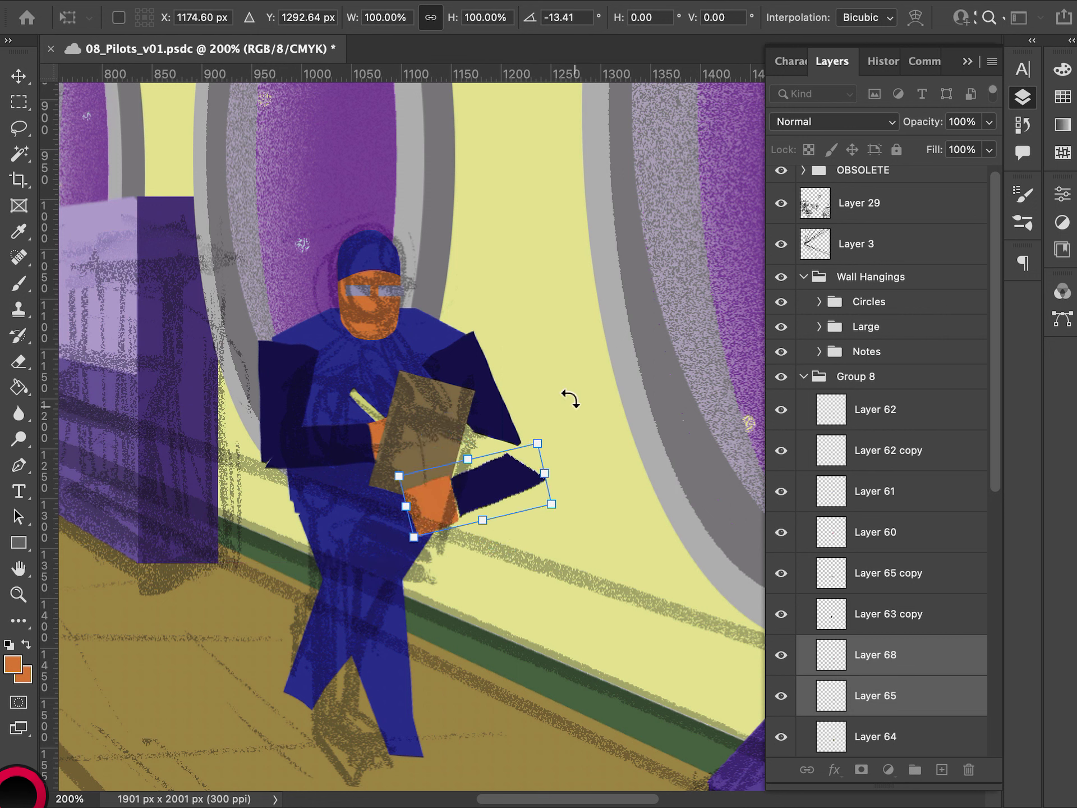
pyautogui.moveTo(507, 496); pyautogui.dragTo(516, 438)
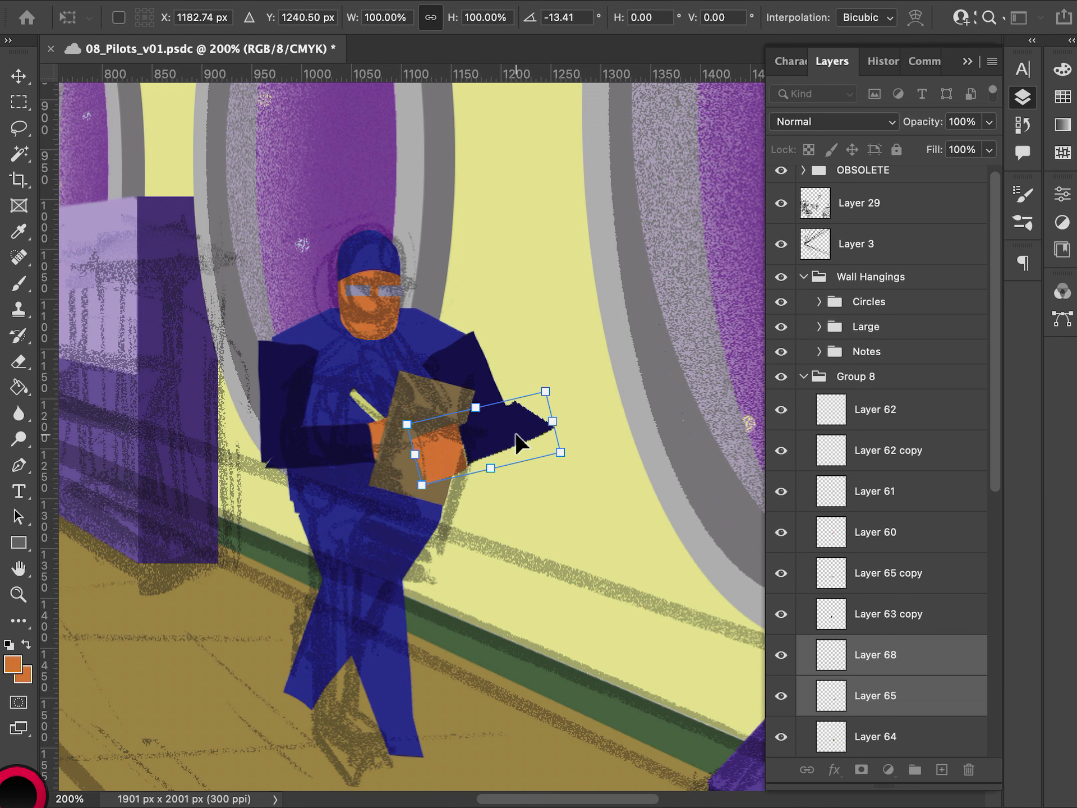
# - Rotate the clipboard hand and forearm so the forearm slopes down from the clipboard, keep the hand over the board, and apply the transform
pyautogui.moveTo(578, 408); pyautogui.dragTo(565, 553)
pyautogui.moveTo(487, 434)
pyautogui.mouseDown()
pyautogui.moveTo(468, 467)
pyautogui.moveTo(486, 415)
pyautogui.mouseUp()
pyautogui.moveTo(544, 492)
pyautogui.mouseDown()
pyautogui.moveTo(548, 457)
pyautogui.moveTo(550, 471)
pyautogui.mouseUp()
pyautogui.press('Return')
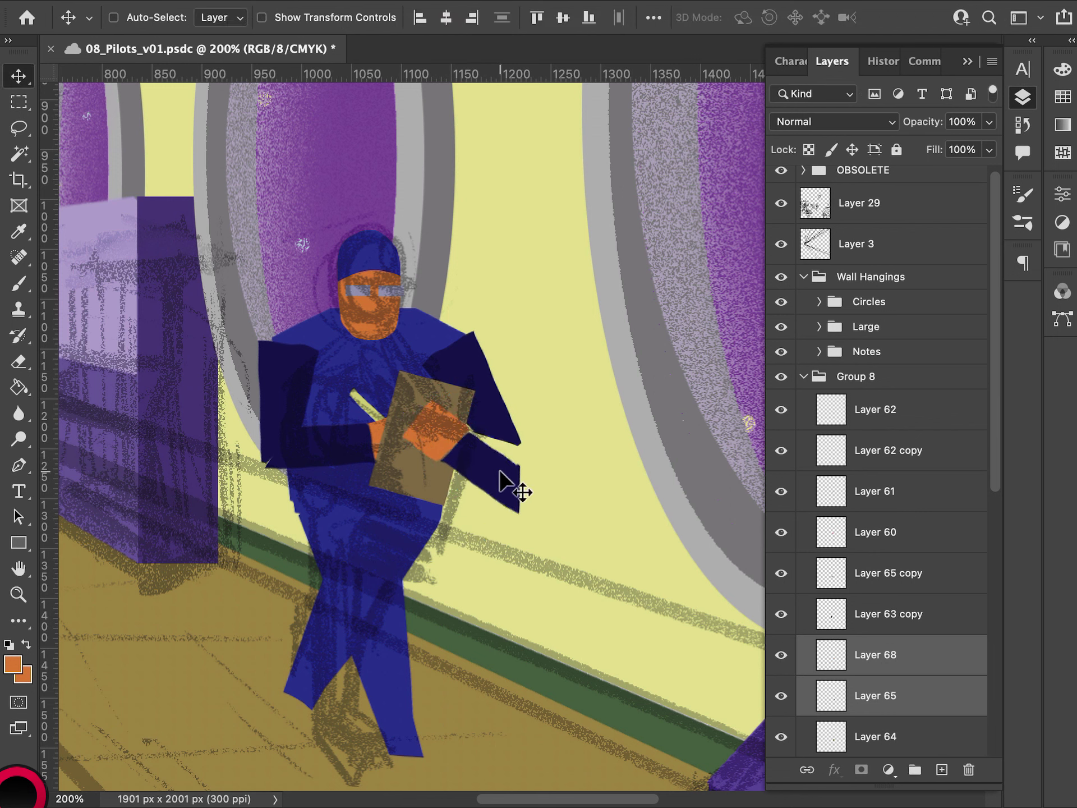
# - Identify the clipboard arm's upper-arm layer by toggling layer visibility, select Layer 63, and nudge it slightly at the shoulder
pyautogui.moveTo(999, 469); pyautogui.dragTo(999, 550)
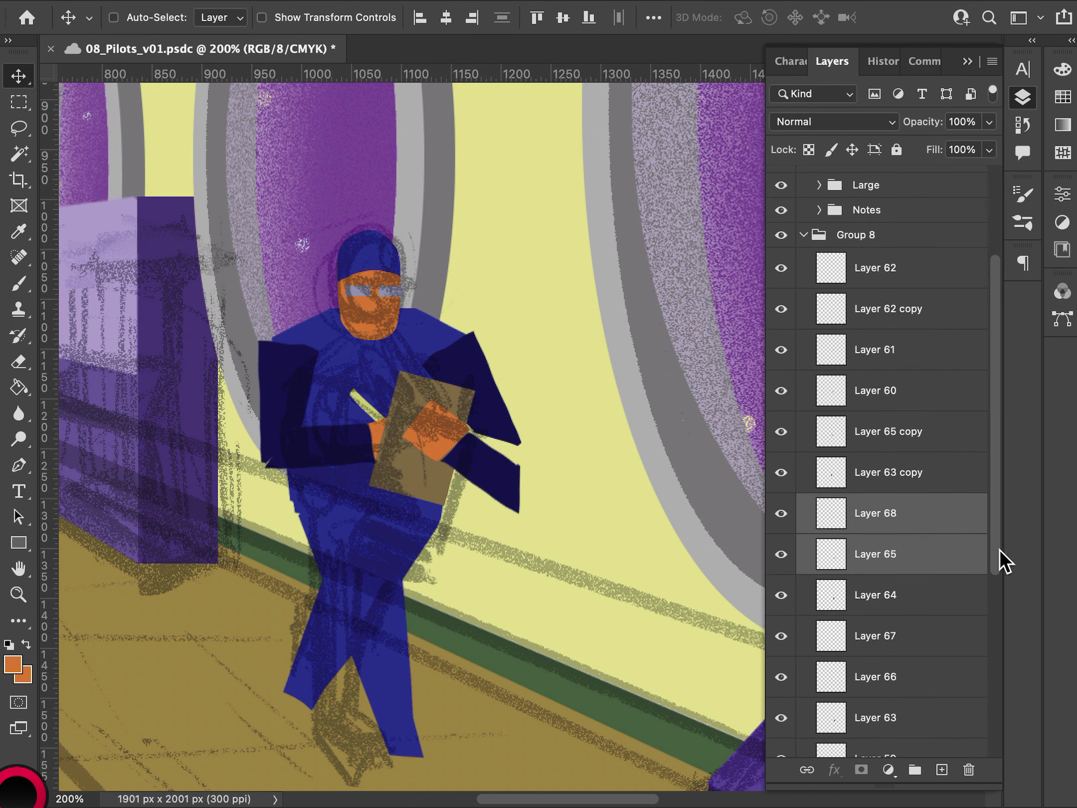
pyautogui.click(915, 605)
pyautogui.click(778, 598)
pyautogui.click(778, 599)
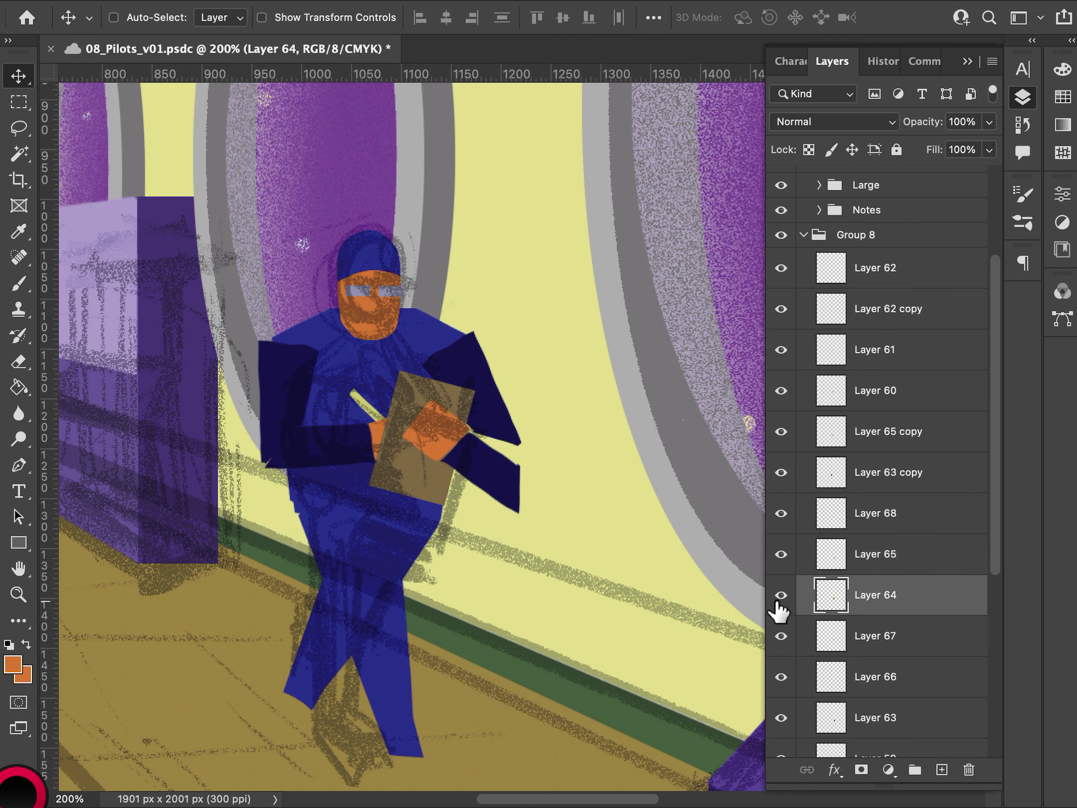
pyautogui.click(834, 638)
pyautogui.click(781, 640)
pyautogui.click(781, 639)
pyautogui.click(781, 677)
pyautogui.click(781, 676)
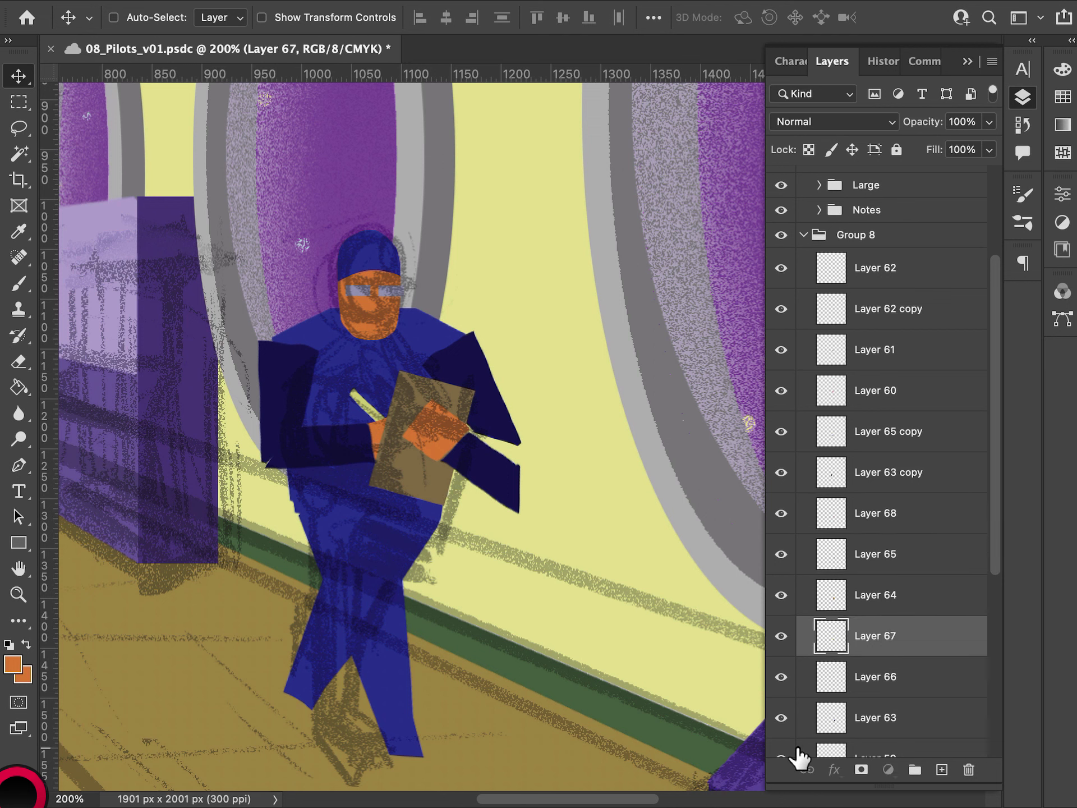
pyautogui.click(800, 758)
pyautogui.click(782, 746)
pyautogui.click(782, 746)
pyautogui.click(781, 701)
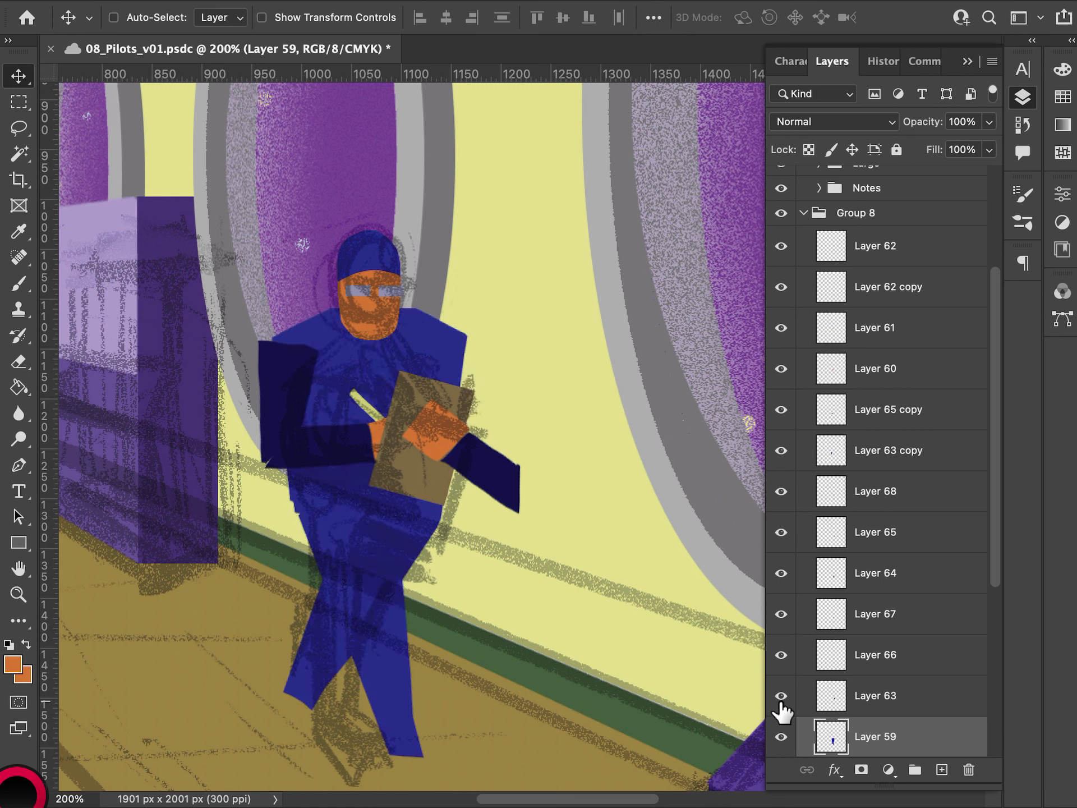
pyautogui.click(781, 701)
pyautogui.click(848, 704)
pyautogui.moveTo(501, 405)
pyautogui.mouseDown()
pyautogui.moveTo(513, 438)
pyautogui.moveTo(500, 403)
pyautogui.mouseUp()
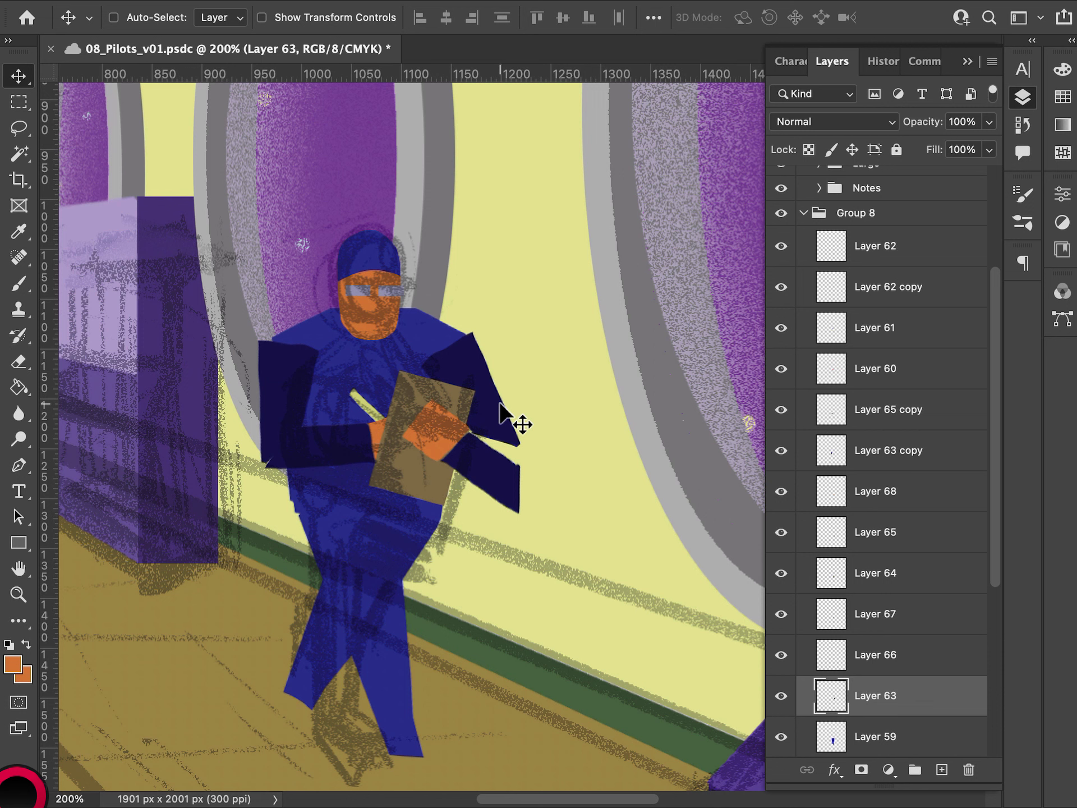
# - Toggle the visibility of the copied arm layers and Layers 65, 68 and 64 to identify which body part or prop each holds
pyautogui.click(857, 455)
pyautogui.click(779, 454)
pyautogui.click(778, 454)
pyautogui.click(777, 412)
pyautogui.click(778, 413)
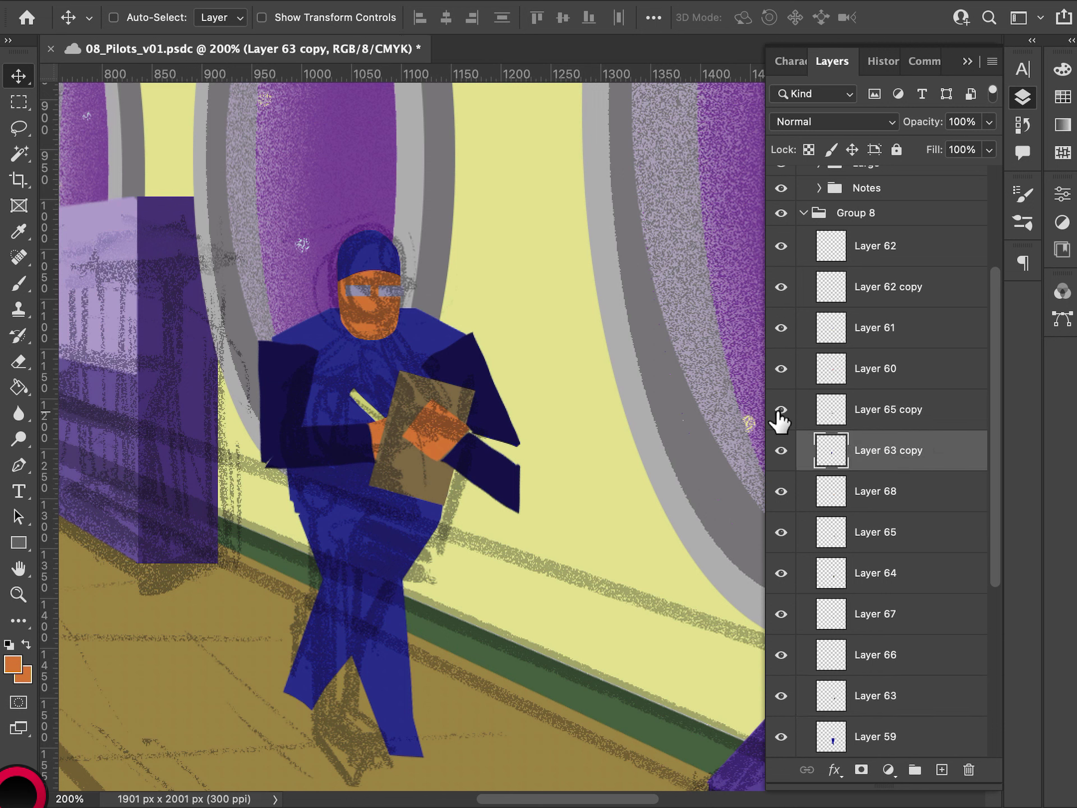
pyautogui.click(781, 369)
pyautogui.click(781, 368)
pyautogui.click(780, 409)
pyautogui.click(781, 410)
pyautogui.click(782, 536)
pyautogui.click(781, 535)
pyautogui.click(782, 575)
pyautogui.click(781, 575)
pyautogui.click(781, 492)
pyautogui.click(781, 492)
pyautogui.click(782, 572)
pyautogui.click(782, 573)
# - Select Layers 68, 65 and 64 together and move the hand, forearm and clipboard up until the forearm meets the upper arm at the elbow
pyautogui.click(842, 573)
pyautogui.keyDown('shift'); pyautogui.click(850, 497); pyautogui.keyUp('shift')
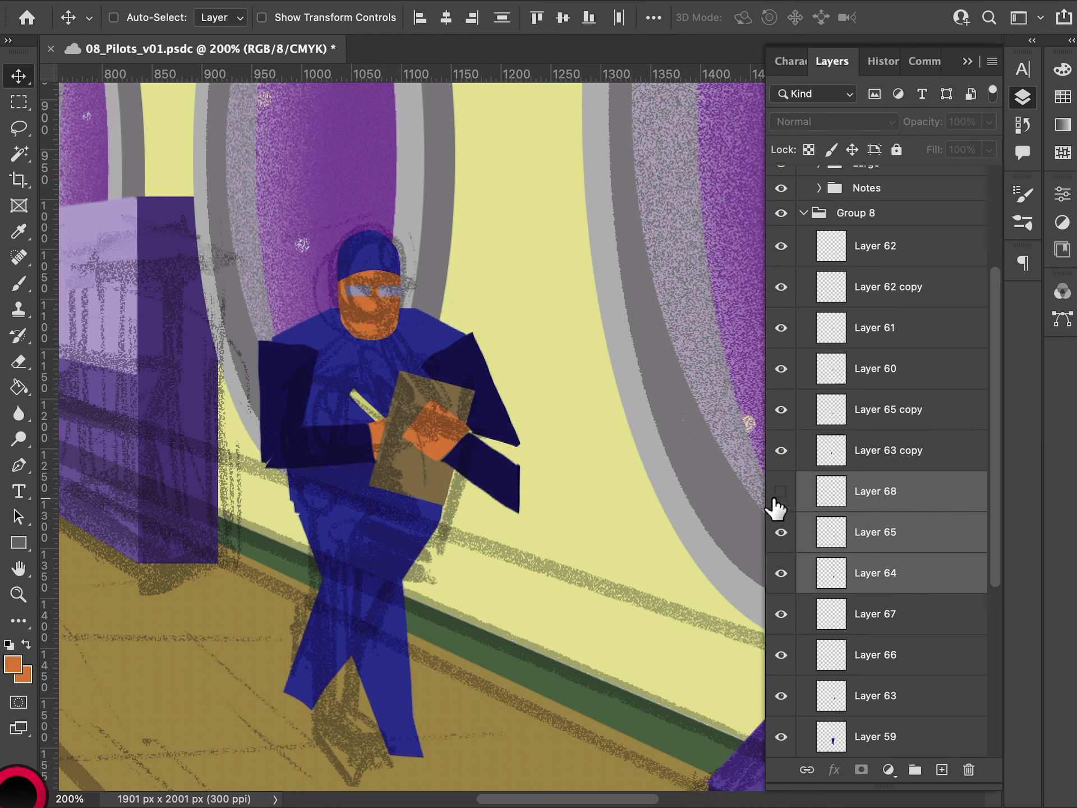
pyautogui.press('super')
pyautogui.moveTo(494, 475)
pyautogui.mouseDown()
pyautogui.moveTo(474, 439)
pyautogui.moveTo(490, 433)
pyautogui.moveTo(471, 486)
pyautogui.moveTo(506, 488)
pyautogui.mouseUp()
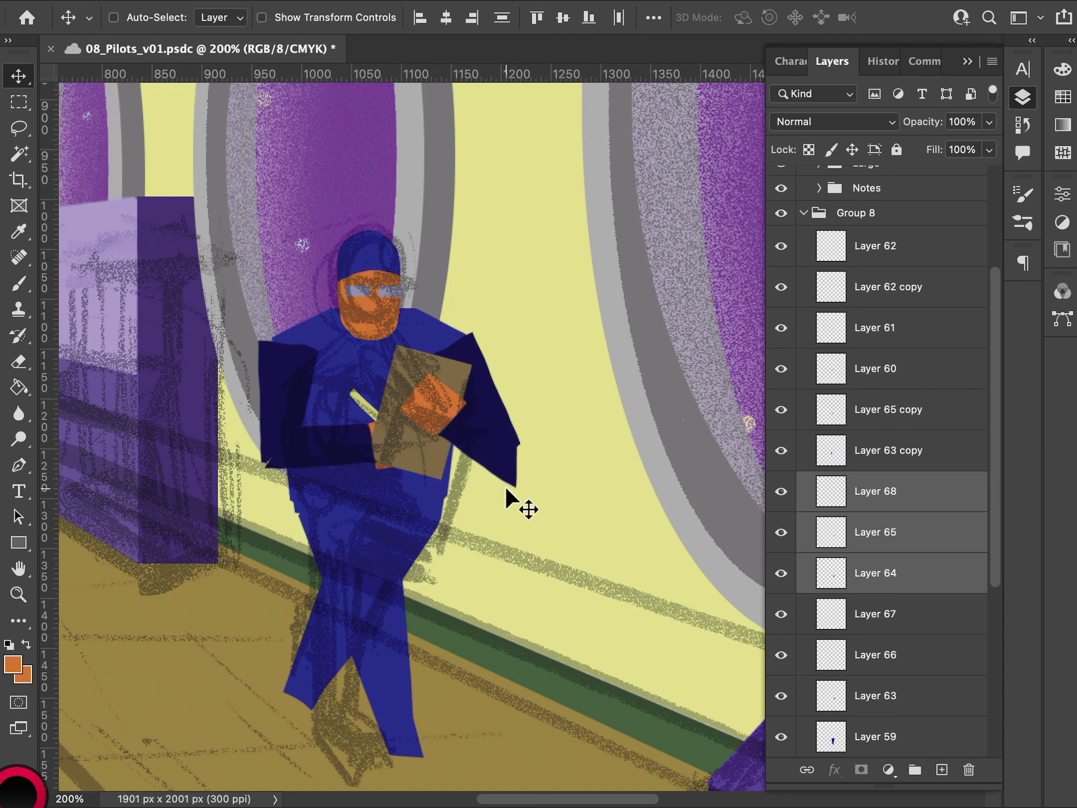
pyautogui.moveTo(524, 484); pyautogui.dragTo(528, 479)
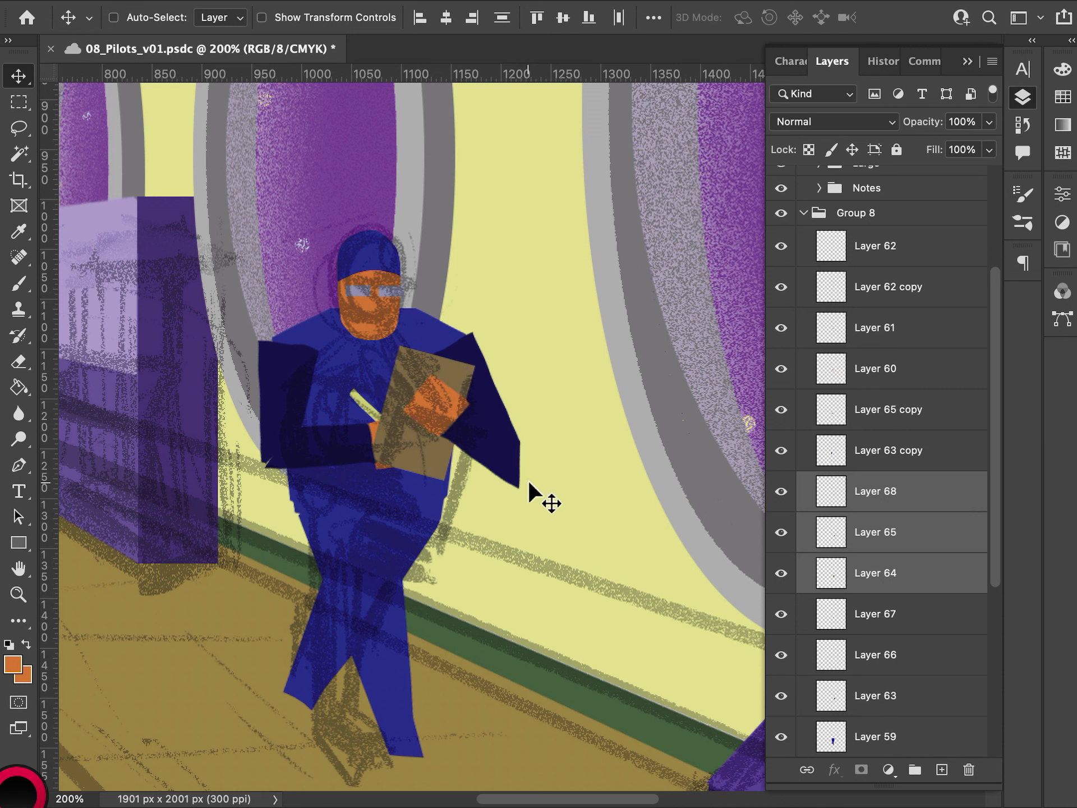
# - Identify the writing arm's layers by visibility and move Layer 65 copy and Layer 63 copy directly below Layer 67
pyautogui.click(830, 613)
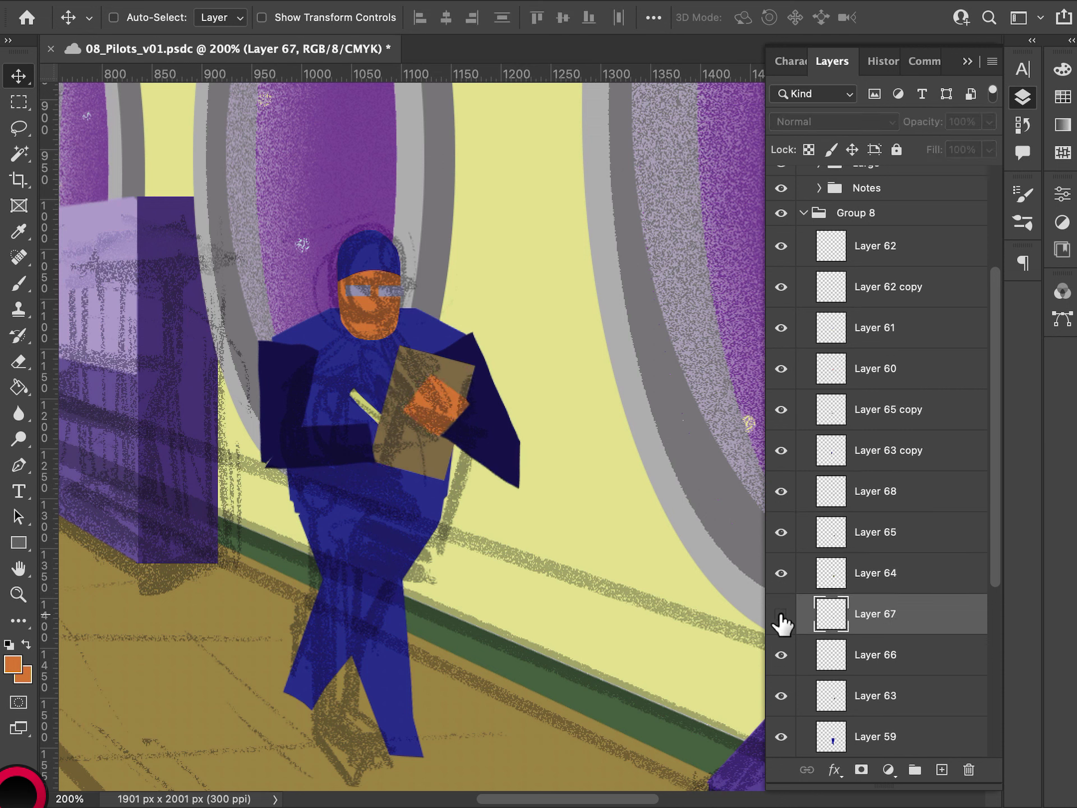
pyautogui.click(781, 661)
pyautogui.click(780, 661)
pyautogui.click(781, 697)
pyautogui.click(781, 697)
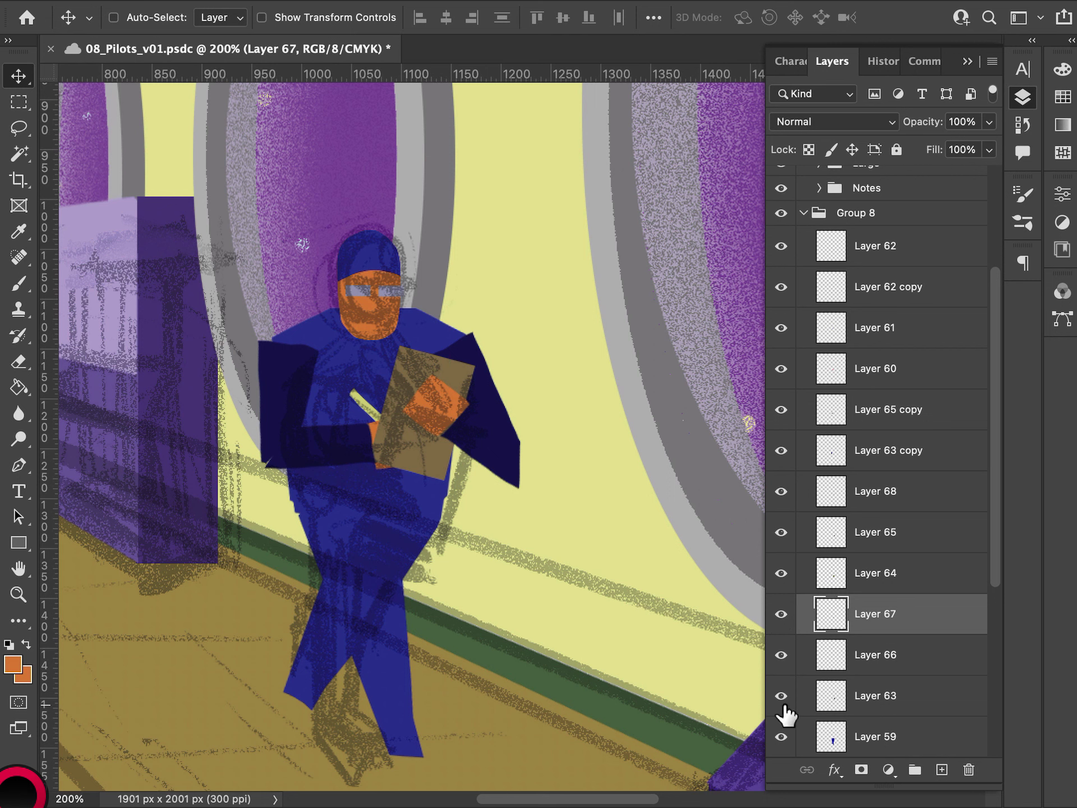
pyautogui.click(779, 457)
pyautogui.click(780, 457)
pyautogui.click(781, 451)
pyautogui.click(781, 452)
pyautogui.click(781, 411)
pyautogui.click(781, 411)
pyautogui.click(886, 409)
pyautogui.keyDown('shift'); pyautogui.click(887, 450); pyautogui.keyUp('shift')
pyautogui.moveTo(886, 450); pyautogui.dragTo(887, 643)
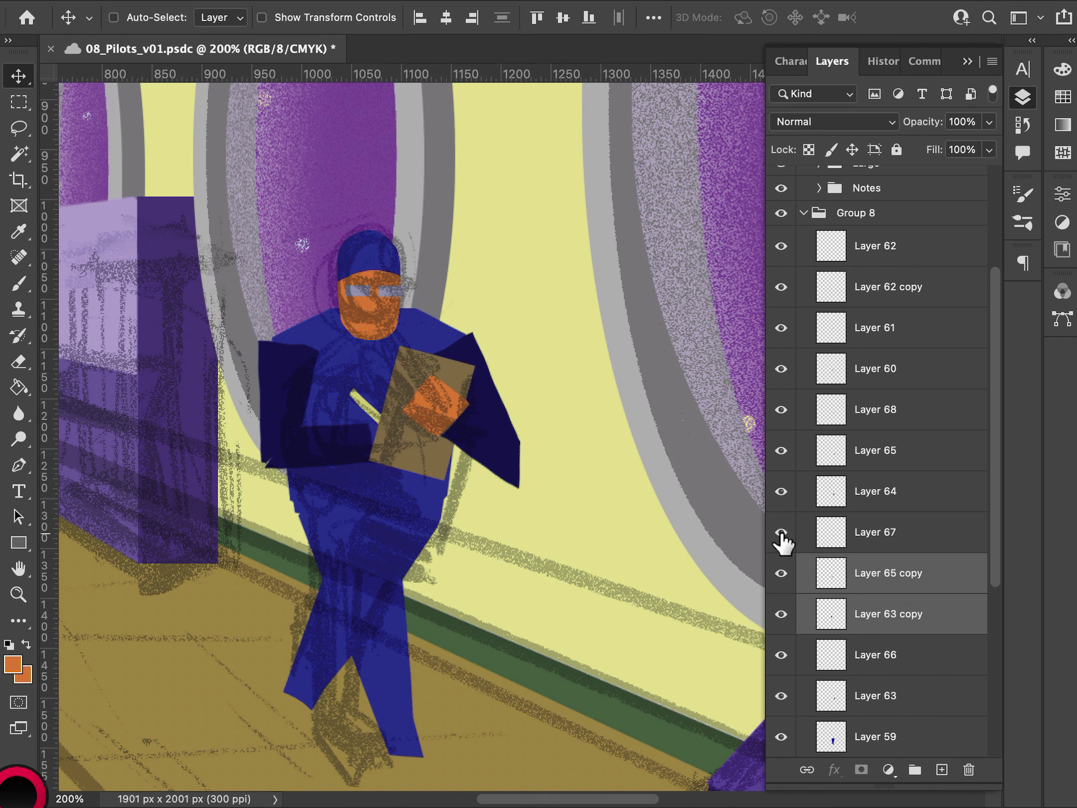
# - Try moving the writing arm's layers together with Layers 67 and 64, and undo the move
pyautogui.keyDown('super'); pyautogui.click(866, 533); pyautogui.keyUp('super')
pyautogui.keyDown('super'); pyautogui.click(868, 494); pyautogui.keyUp('super')
pyautogui.moveTo(415, 452); pyautogui.dragTo(409, 446)
pyautogui.press('super+z')
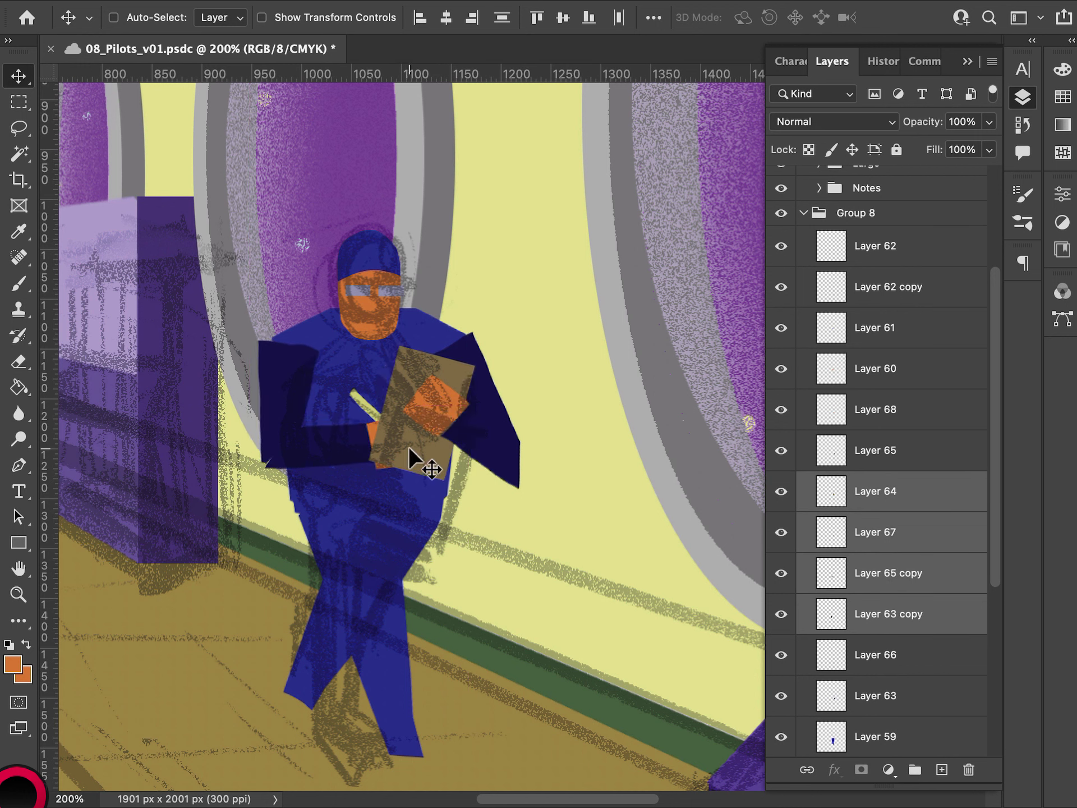
# - Remove the clipboard's Layer 64 from the selected layers and clear the selection outline around the clipboard
pyautogui.click(780, 491)
pyautogui.click(781, 492)
pyautogui.click(780, 492)
pyautogui.click(781, 492)
pyautogui.keyDown('super'); pyautogui.click(902, 508); pyautogui.keyUp('super')
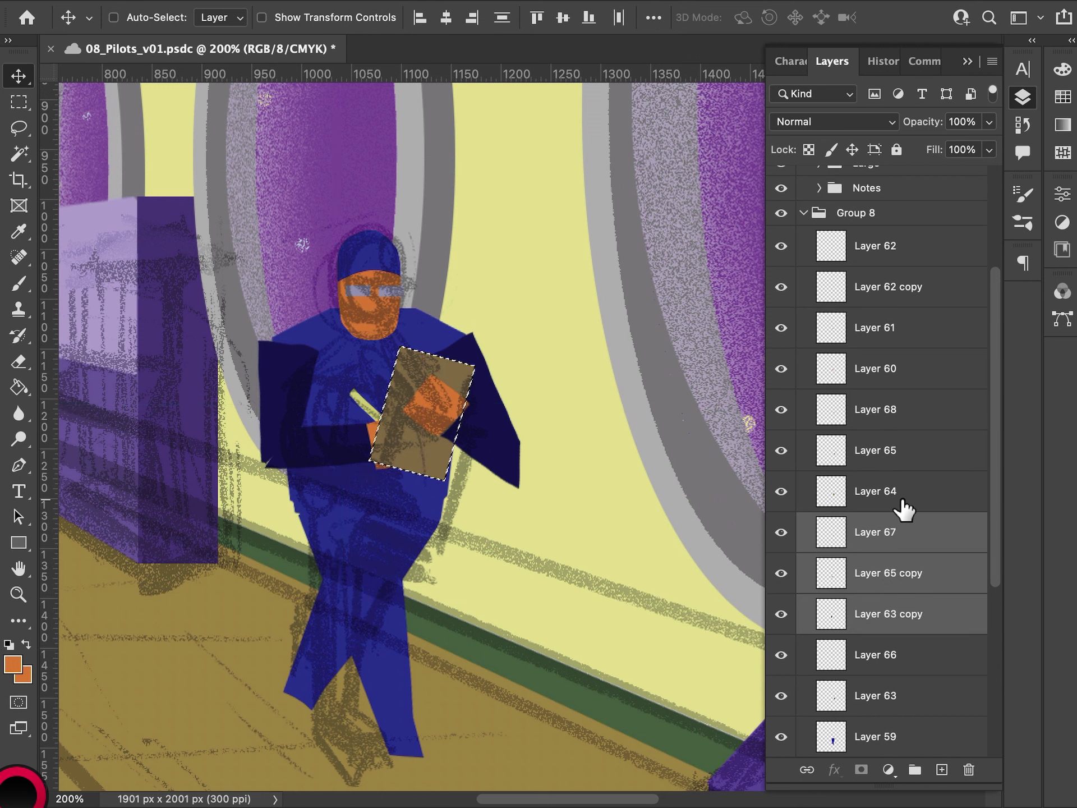
pyautogui.press('m')
pyautogui.click(686, 563)
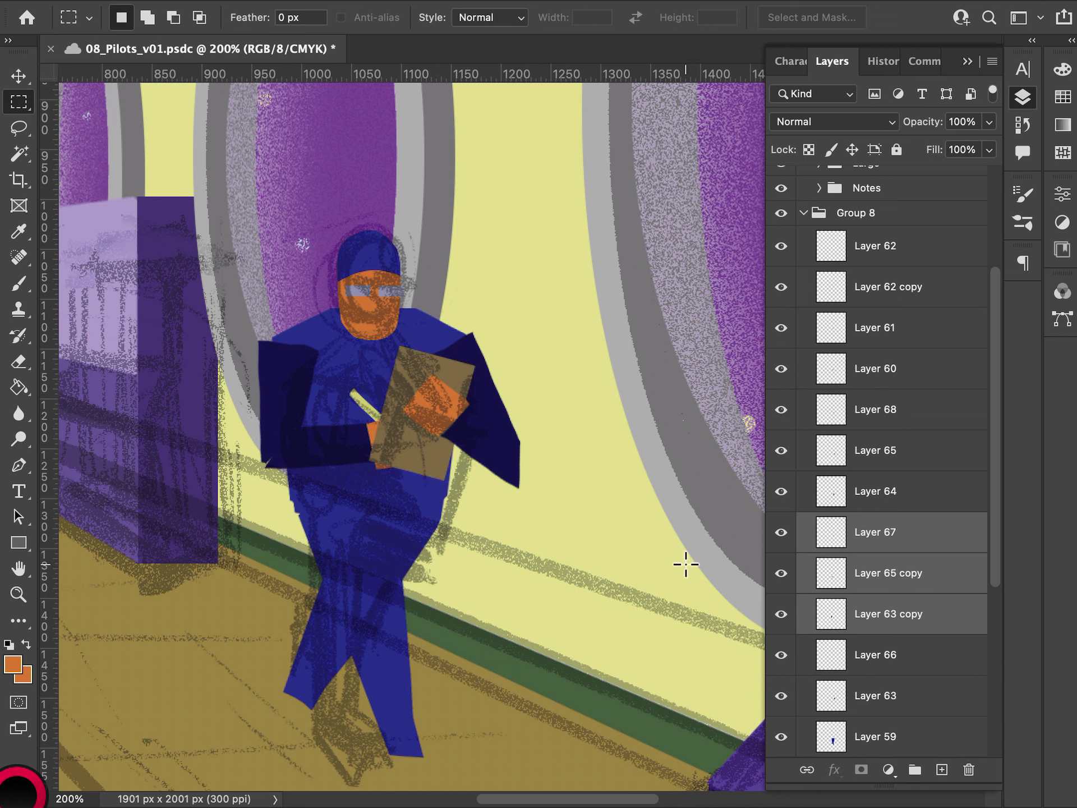
# - Add Layer 66 to the selected writing-arm layers, try moving them together, undo the move, and save the document
pyautogui.click(781, 655)
pyautogui.keyDown('shift'); pyautogui.click(892, 662); pyautogui.keyUp('shift')
pyautogui.press('v')
pyautogui.moveTo(483, 484); pyautogui.dragTo(462, 496)
pyautogui.press('super+s')
pyautogui.press('super+z')
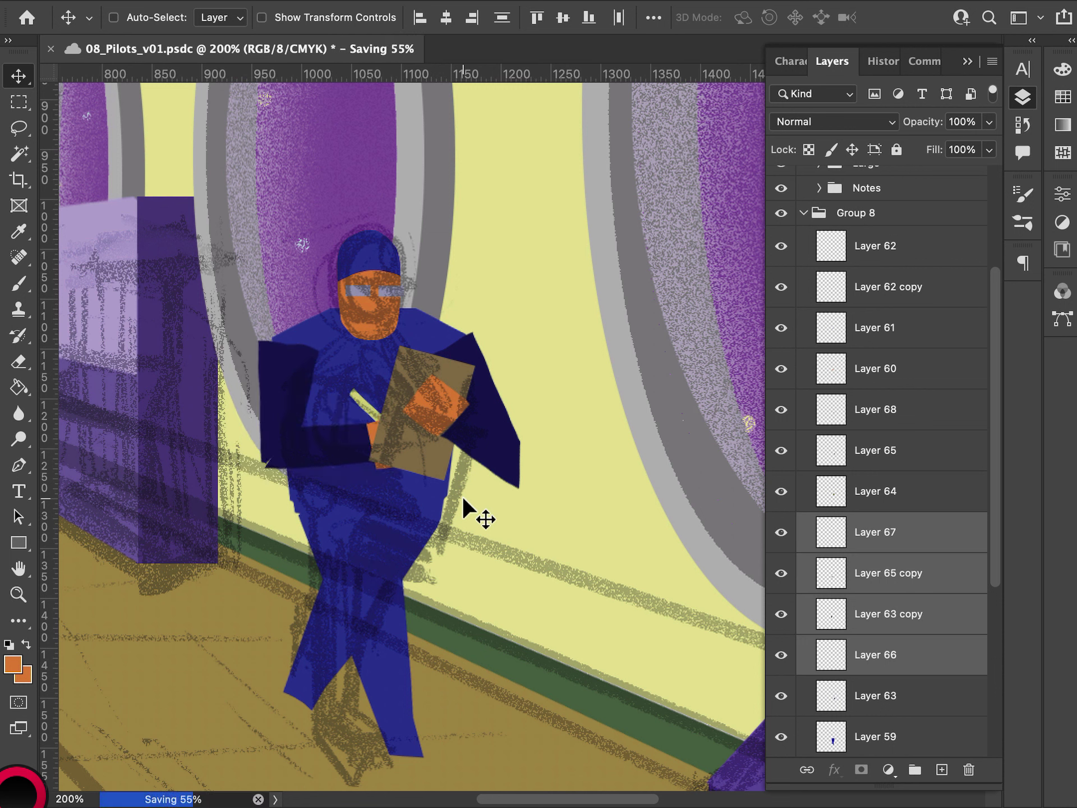
# - Check the writing arm's parts by toggling their visibility and move Layer 63 copy directly below Layer 66
pyautogui.click(781, 533)
pyautogui.click(781, 533)
pyautogui.click(779, 656)
pyautogui.click(780, 656)
pyautogui.click(781, 613)
pyautogui.click(781, 614)
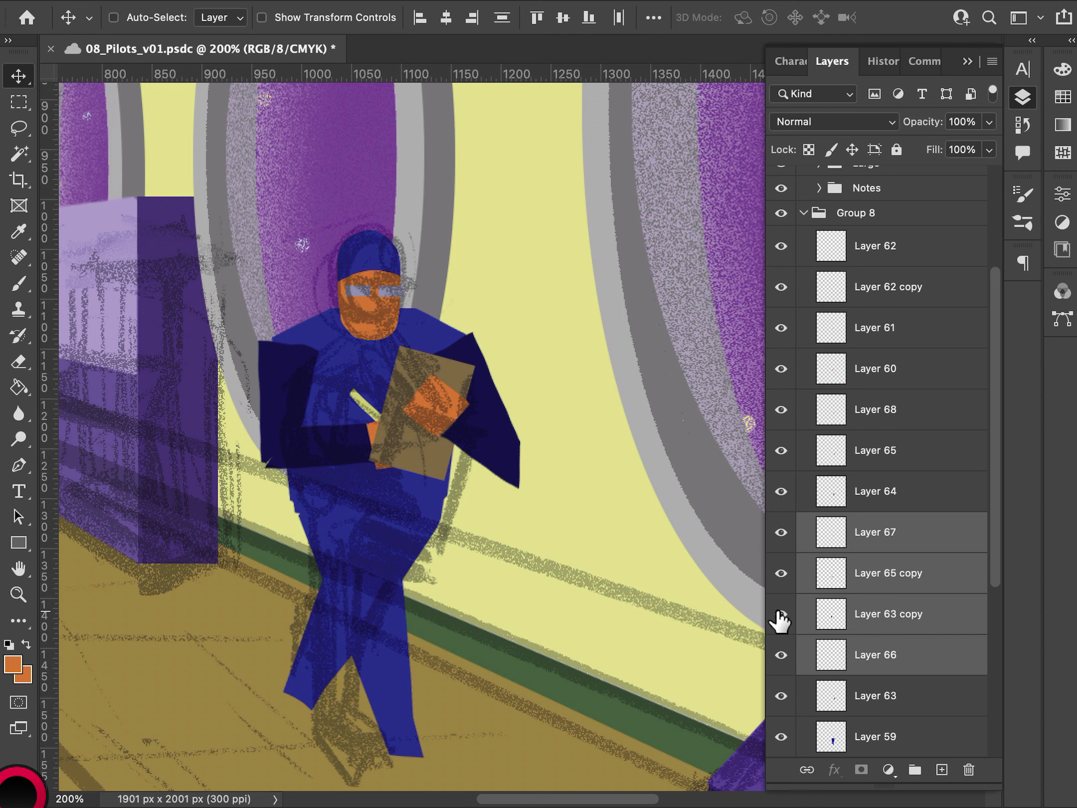
pyautogui.click(864, 618)
pyautogui.moveTo(864, 618); pyautogui.dragTo(878, 676)
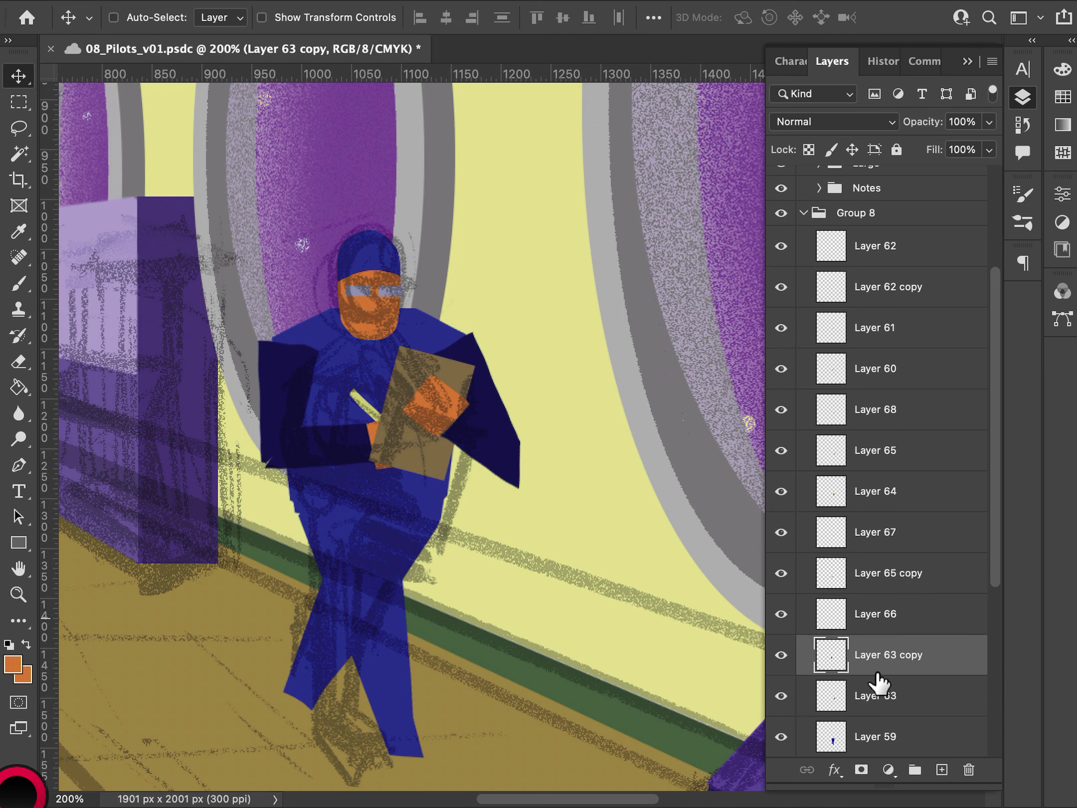
# - Select Layers 67, 65 copy and 66 and rotate the writing hand, forearm and pencil to -15.21°, positioned against the upper arm and clipboard
pyautogui.click(887, 617)
pyautogui.keyDown('shift'); pyautogui.click(891, 540); pyautogui.keyUp('shift')
pyautogui.press('super+t')
pyautogui.moveTo(470, 405); pyautogui.dragTo(460, 375)
pyautogui.moveTo(384, 453); pyautogui.dragTo(354, 429)
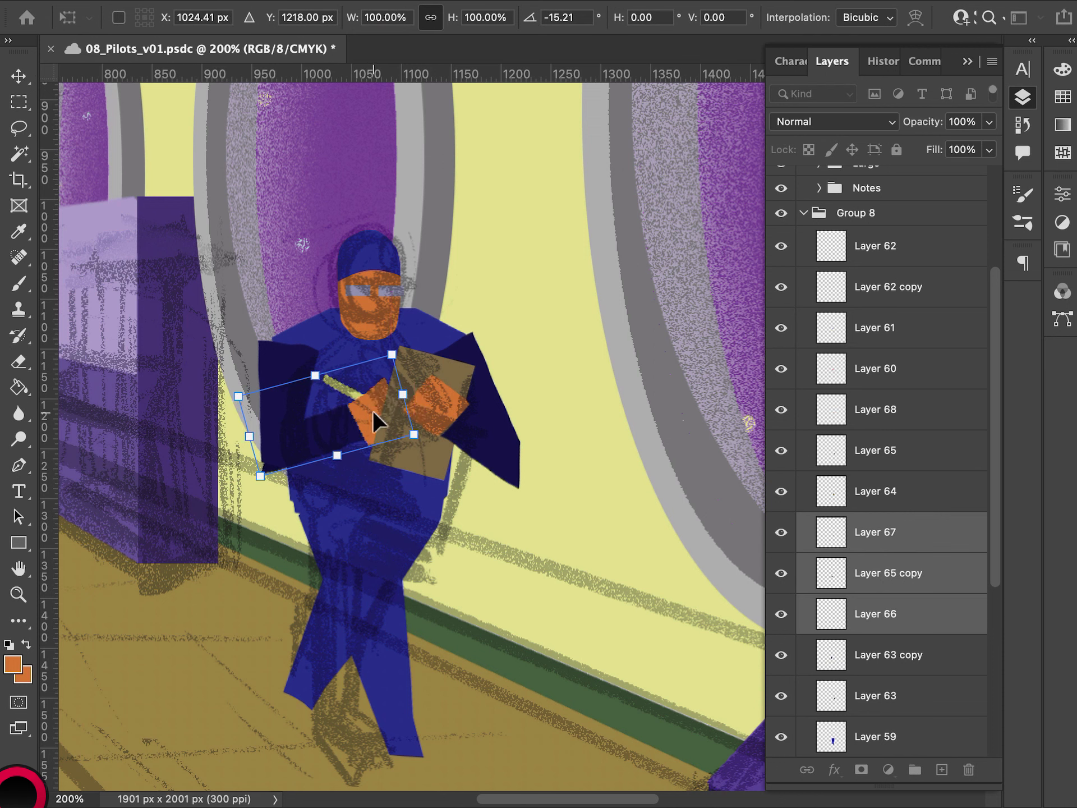
pyautogui.press('Return')
# - Add a new empty layer above Layer 62 at the top of Group 8
pyautogui.hotkey('ctrl', '-')
pyautogui.hotkey('ctrl', '-')
pyautogui.hotkey('ctrl', '-')
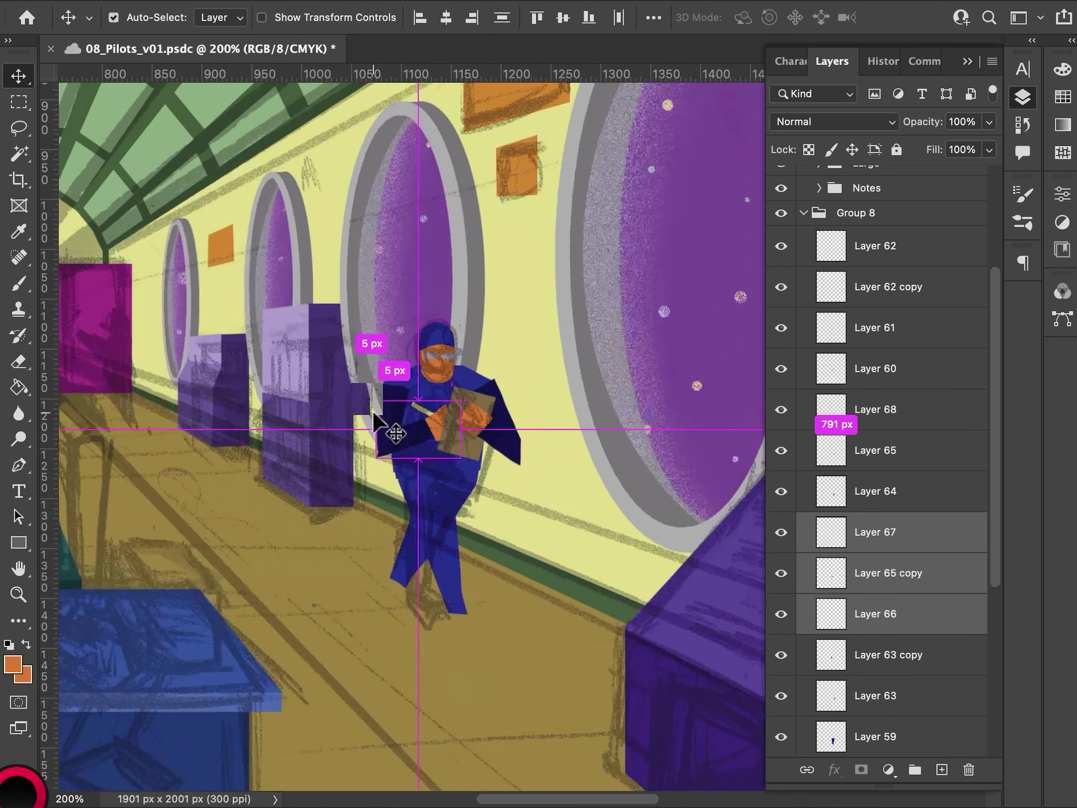
pyautogui.hotkey('ctrl', '+')
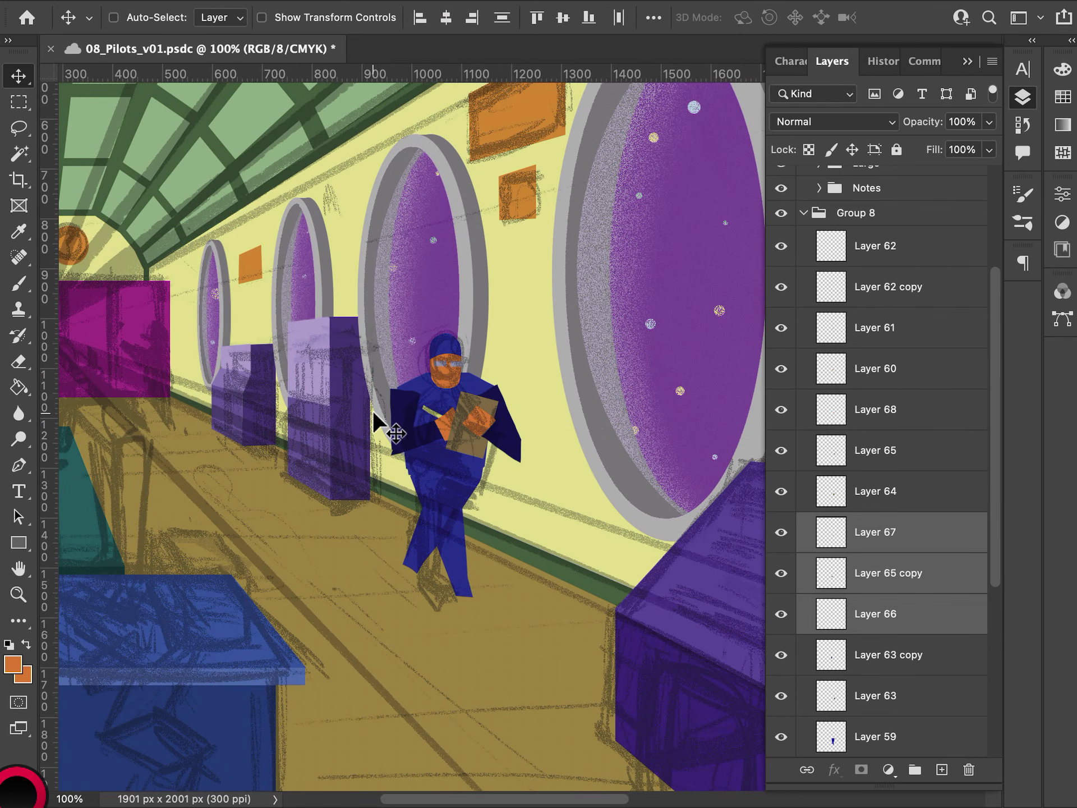
pyautogui.click(870, 253)
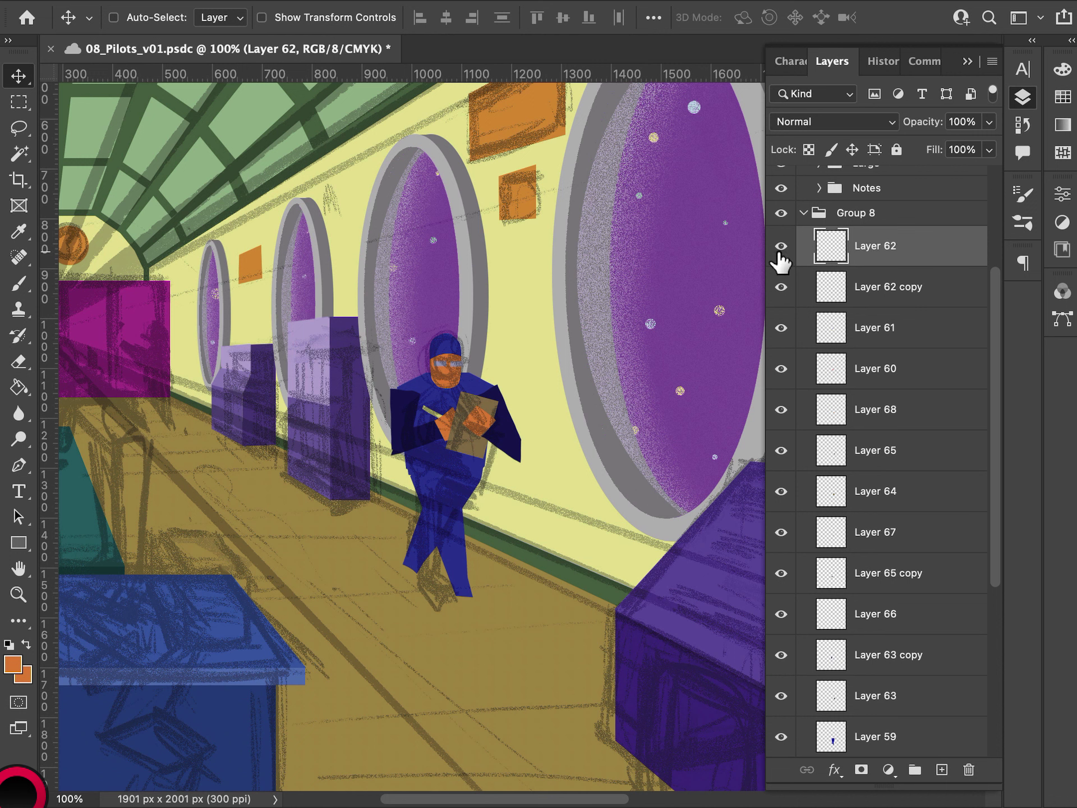
pyautogui.click(867, 418)
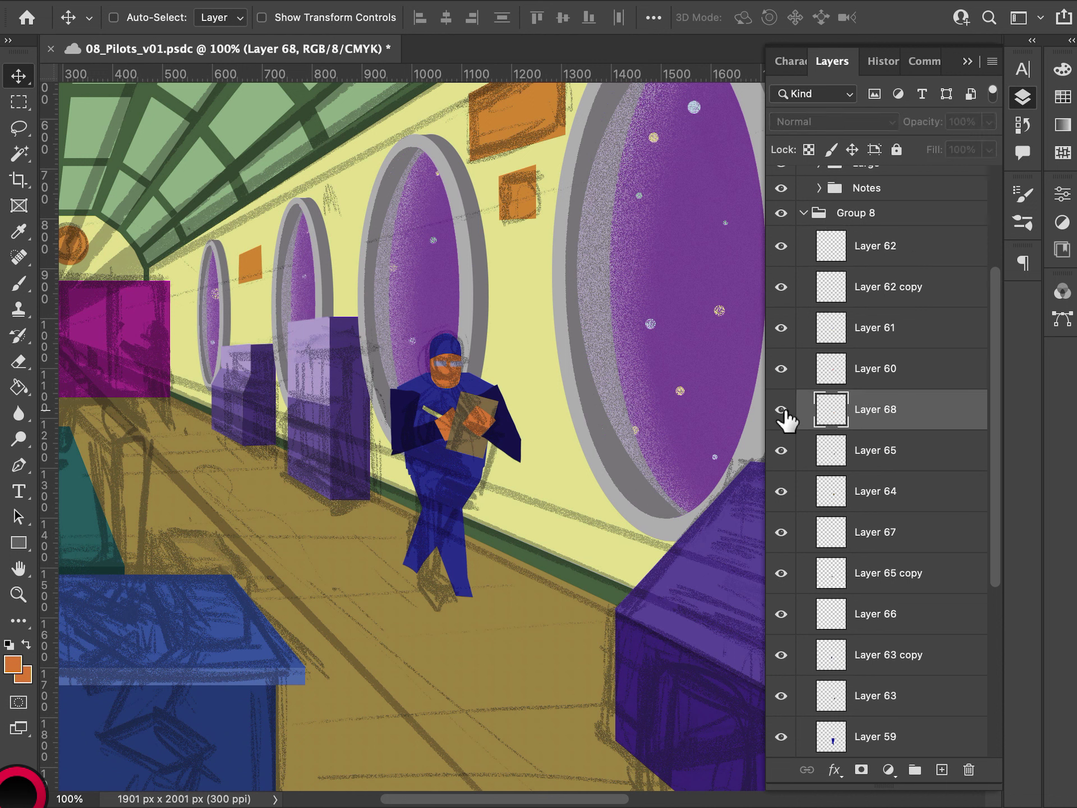
pyautogui.click(884, 701)
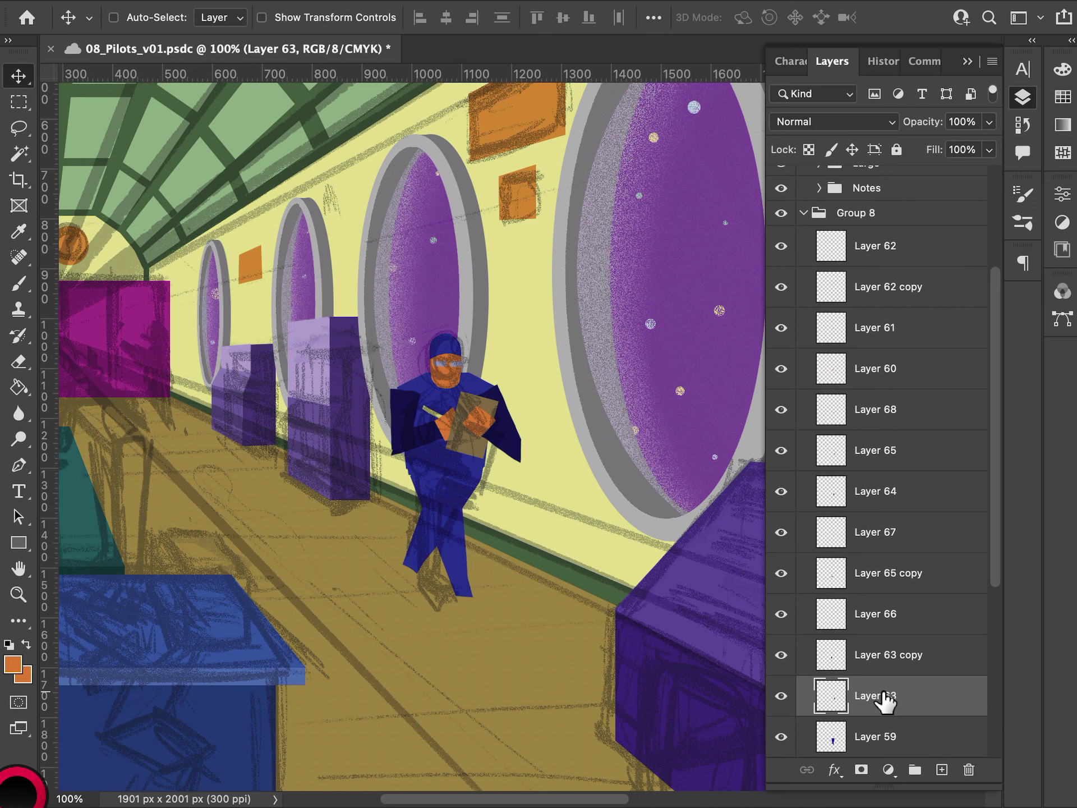
pyautogui.click(897, 252)
pyautogui.click(942, 770)
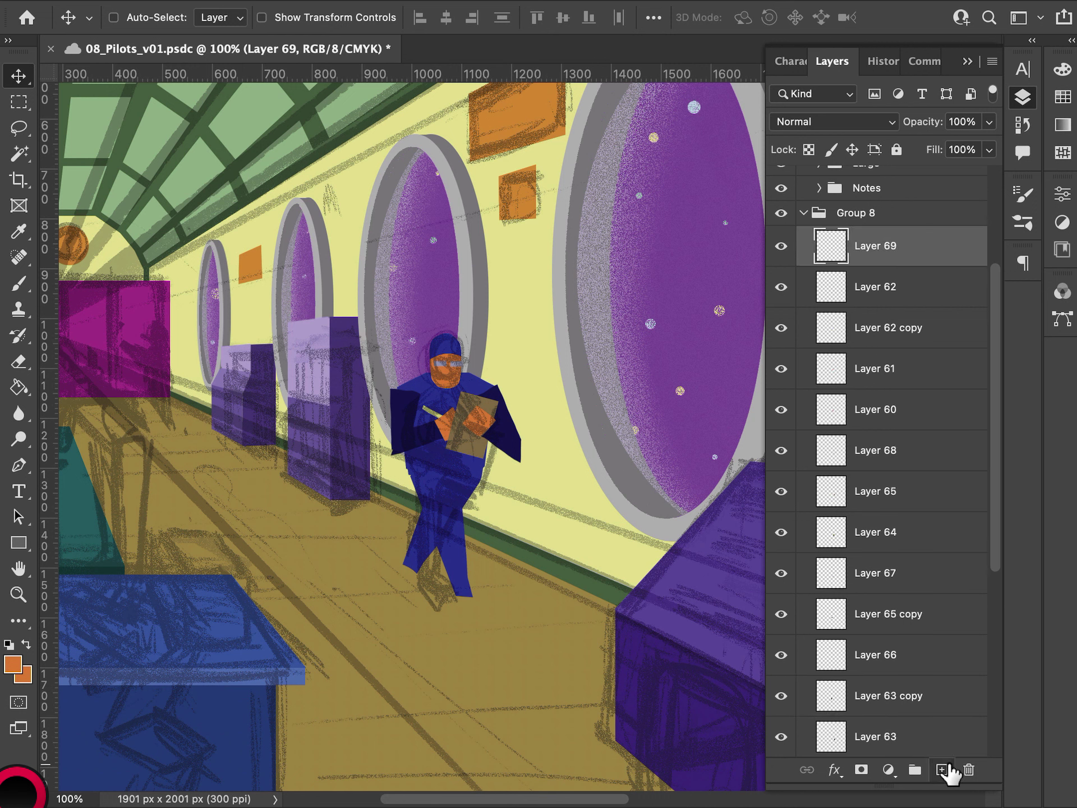
# - Lasso a foot at the end of the pilot's leg nearer the window wall, fill it with orange, and deselect
pyautogui.press('m')
pyautogui.press('l')
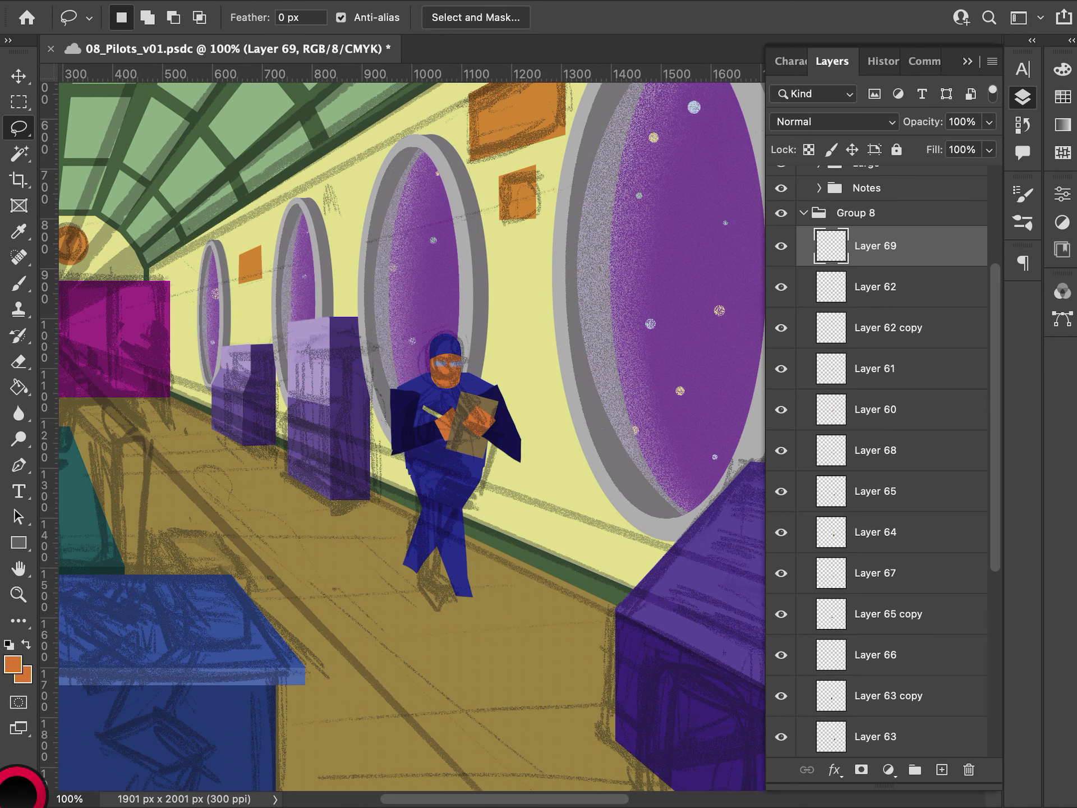
pyautogui.press('F7')
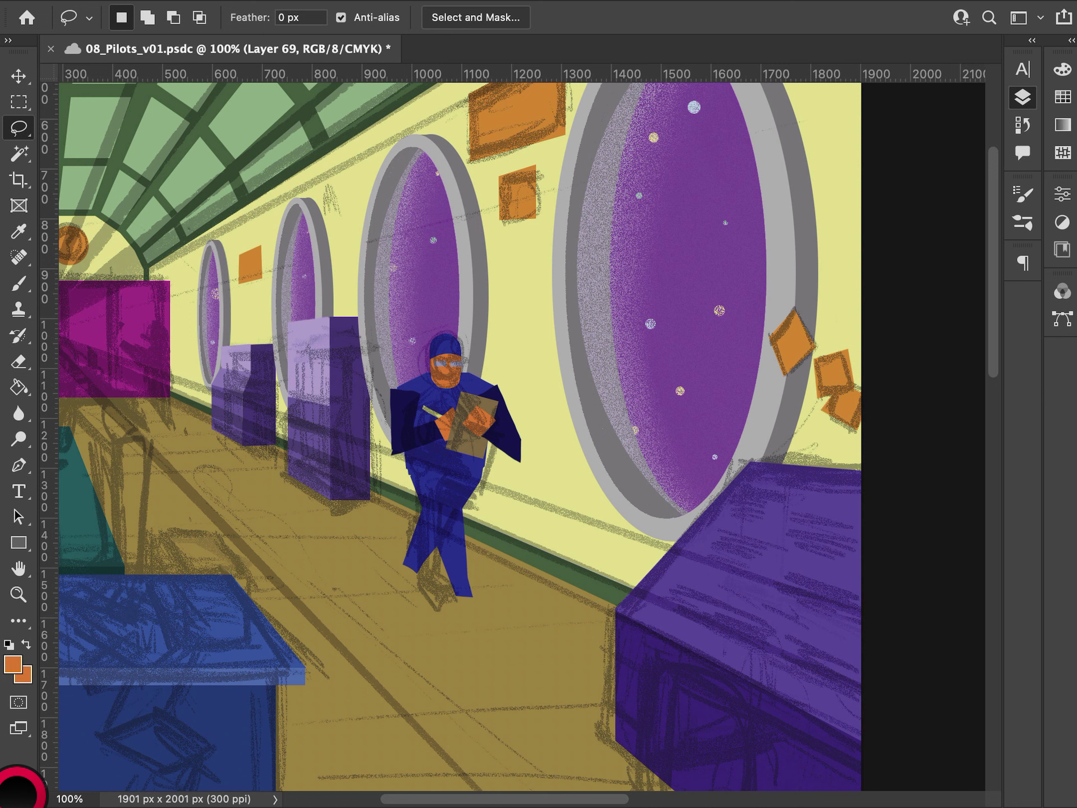
pyautogui.press('F7')
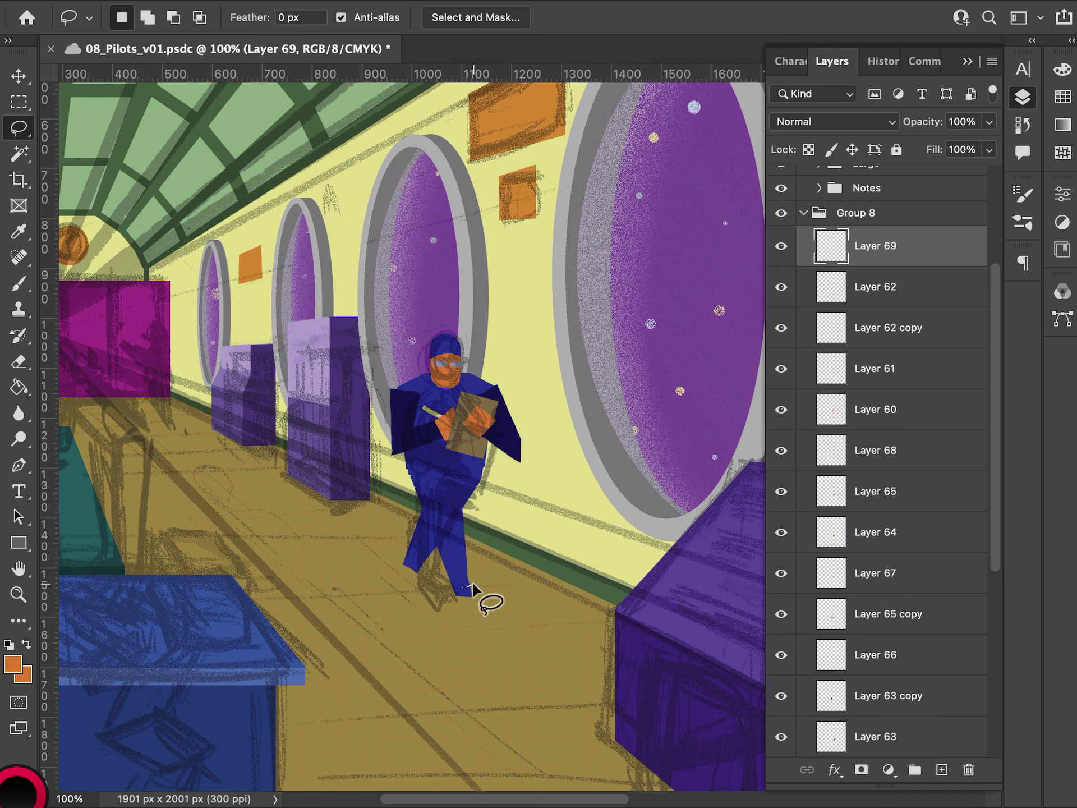
pyautogui.moveTo(457, 591)
pyautogui.mouseDown()
pyautogui.moveTo(491, 602)
pyautogui.moveTo(460, 598)
pyautogui.moveTo(489, 603)
pyautogui.moveTo(458, 595)
pyautogui.mouseUp()
pyautogui.press('super+d')
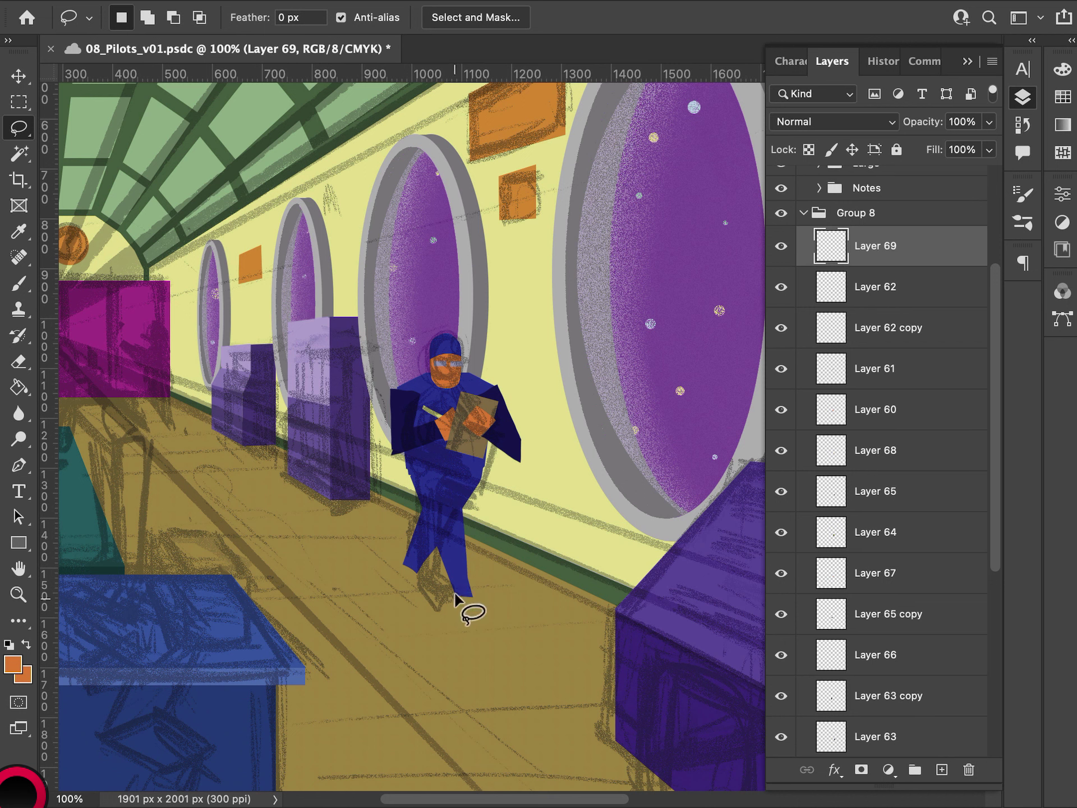
pyautogui.hotkey('alt', 'BackSpace')
pyautogui.hotkey('ctrl', 'd')
# - Add a new layer above Layer 69, lasso the foot on the pilot's other leg, fill it with orange, and deselect
pyautogui.click(830, 287)
pyautogui.click(824, 247)
pyautogui.click(941, 770)
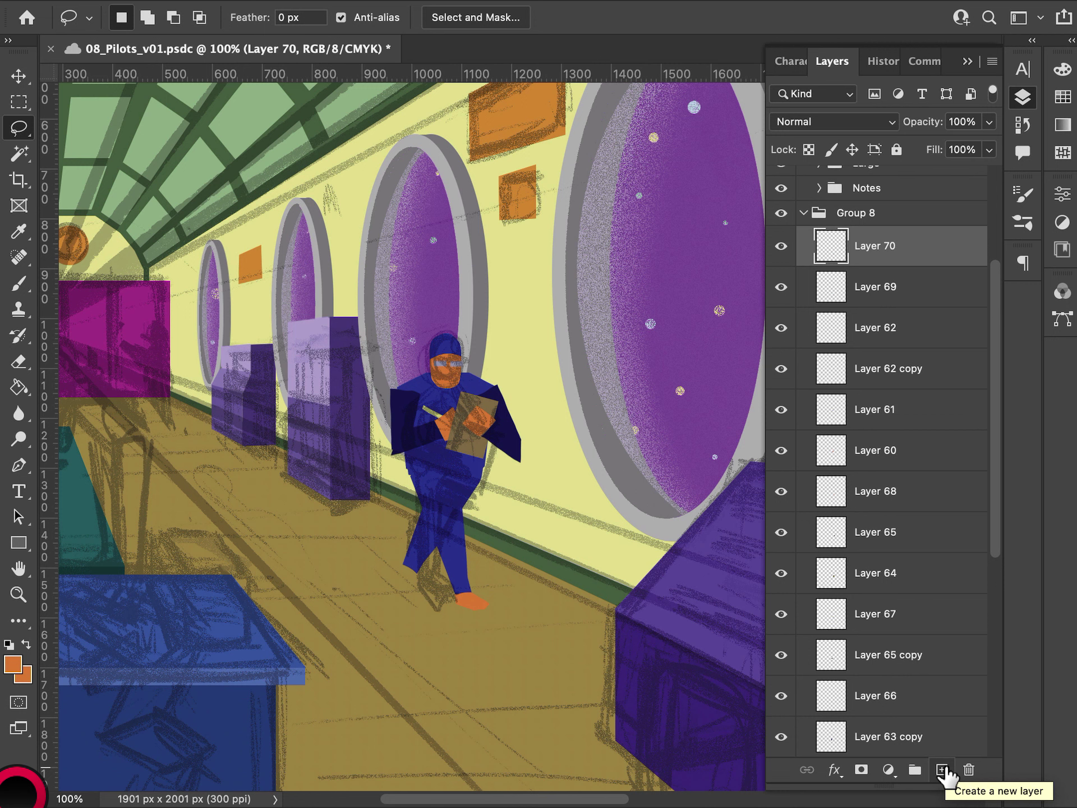
pyautogui.moveTo(422, 589)
pyautogui.mouseDown()
pyautogui.moveTo(424, 602)
pyautogui.moveTo(410, 599)
pyautogui.moveTo(403, 565)
pyautogui.moveTo(430, 600)
pyautogui.moveTo(420, 607)
pyautogui.moveTo(404, 591)
pyautogui.moveTo(404, 567)
pyautogui.mouseUp()
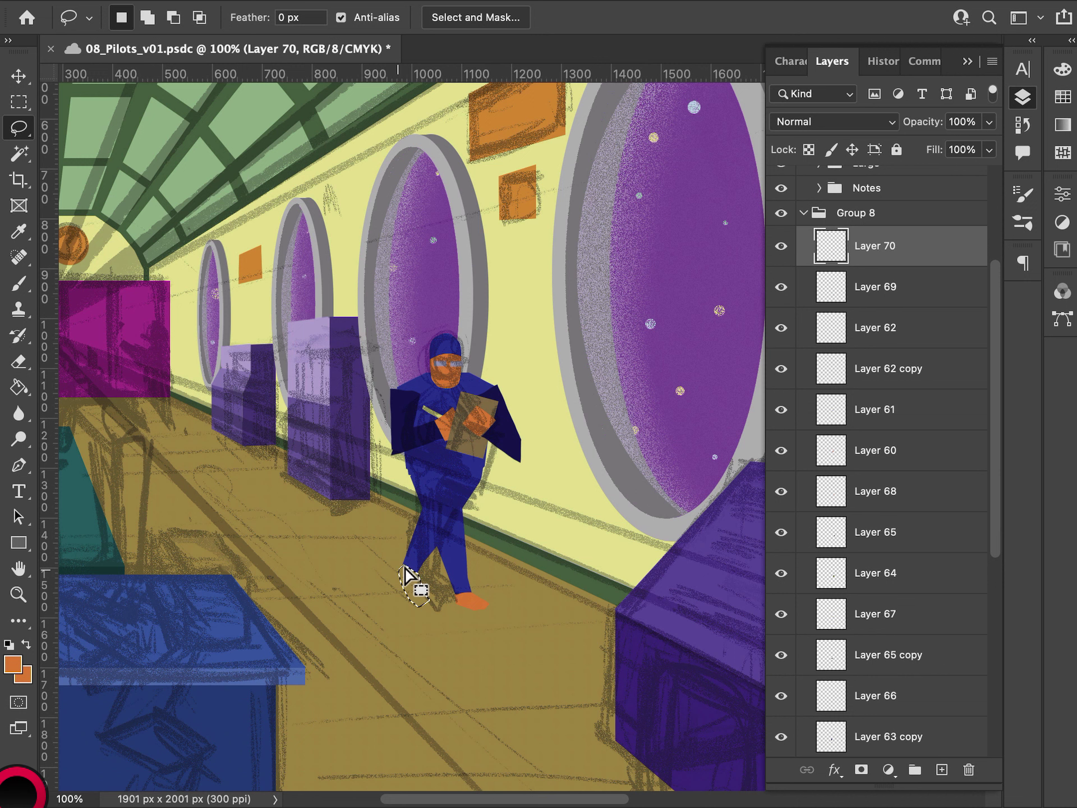
pyautogui.press('alt')
pyautogui.press('m')
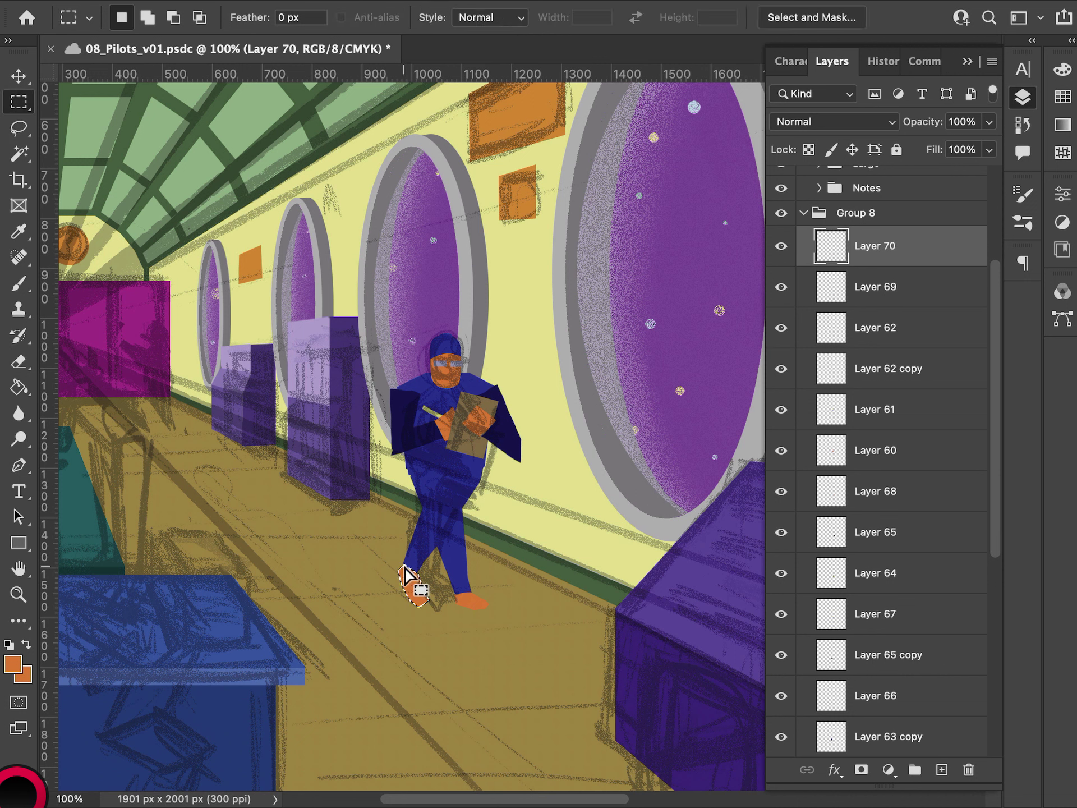
pyautogui.hotkey('alt', 'BackSpace')
pyautogui.hotkey('ctrl', 'd')
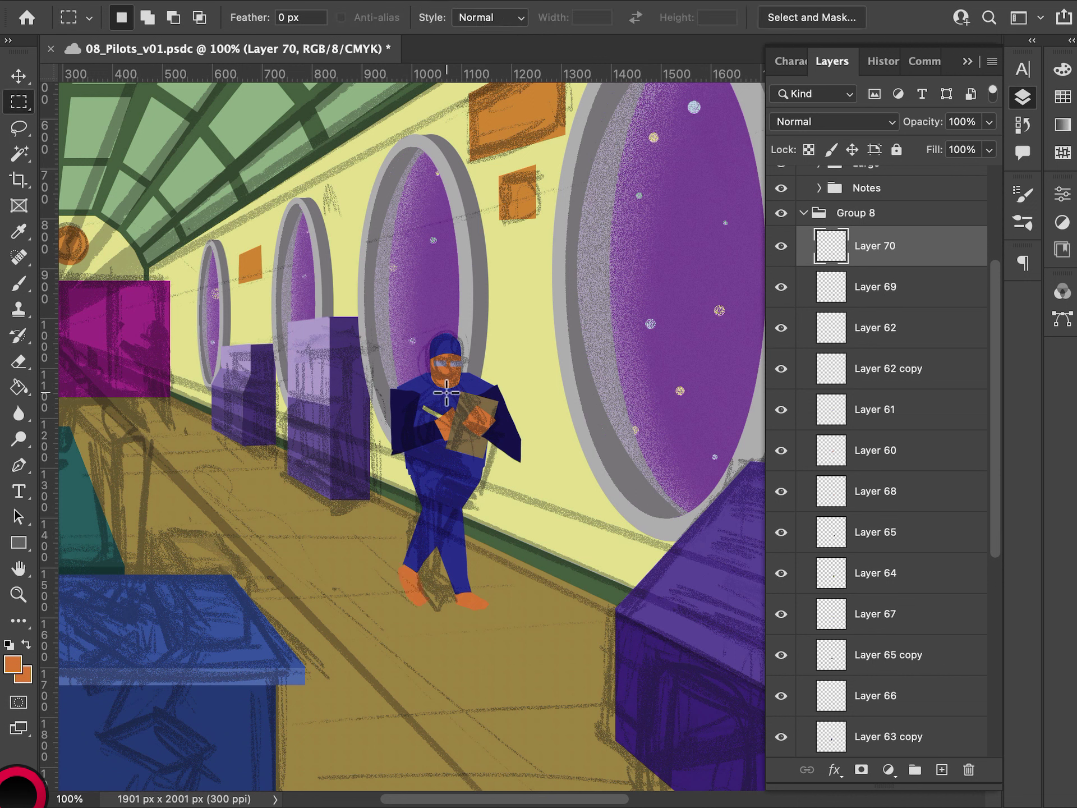
pyautogui.press('l')
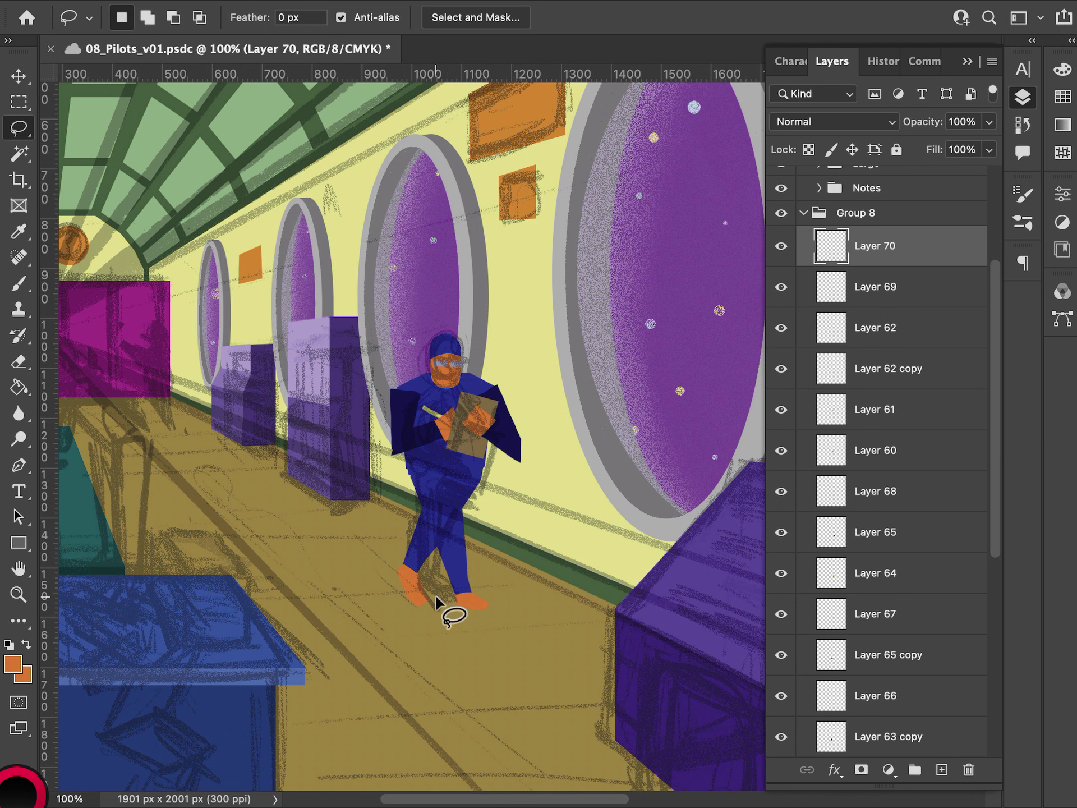
# - Scale down the rear foot on Layer 70 and move its layer beneath Layer 59 at the bottom of Group 8
pyautogui.hotkey('ctrl', 't')
pyautogui.moveTo(414, 607); pyautogui.dragTo(414, 598)
pyautogui.press('Return')
pyautogui.press('v')
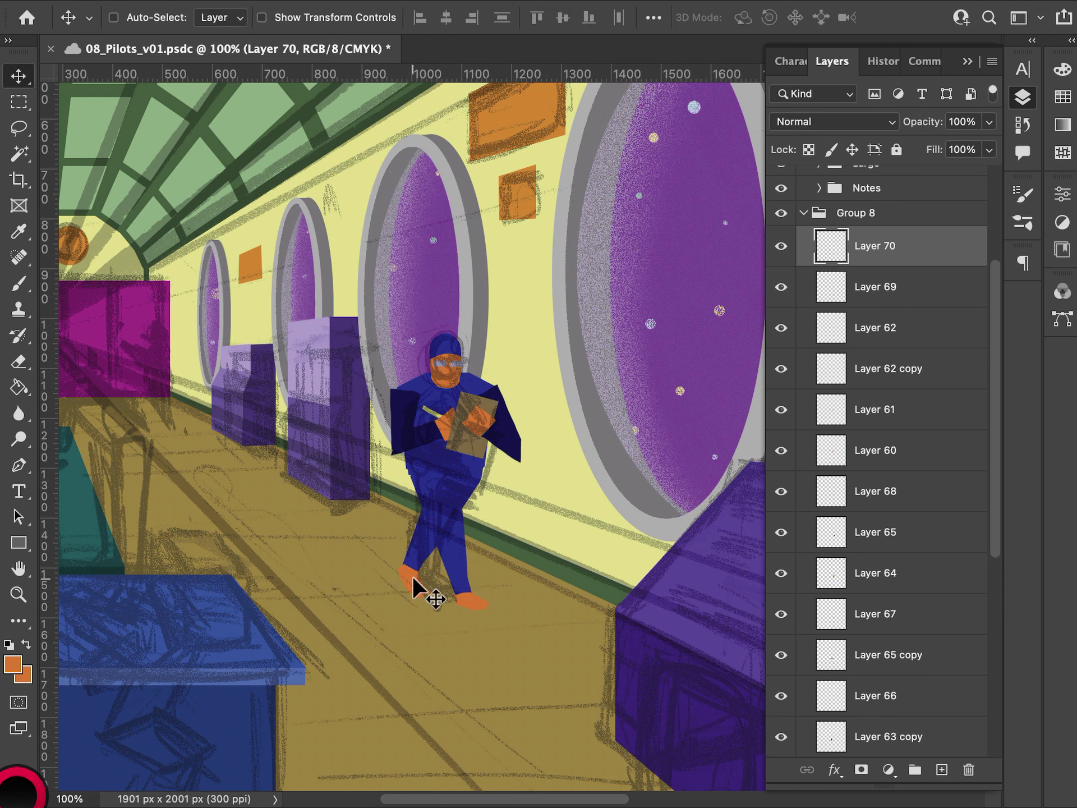
pyautogui.scroll(-2, 995, 398)
pyautogui.moveTo(875, 192); pyautogui.dragTo(881, 653)
# - Scale the rear foot on Layer 70 to 88.57% and seat it under the end of its trouser leg
pyautogui.moveTo(441, 573); pyautogui.dragTo(449, 516)
pyautogui.hotkey('ctrl', 't')
pyautogui.press('Return')
pyautogui.moveTo(455, 568)
pyautogui.mouseDown()
pyautogui.moveTo(464, 576)
pyautogui.moveTo(453, 570)
pyautogui.mouseUp()
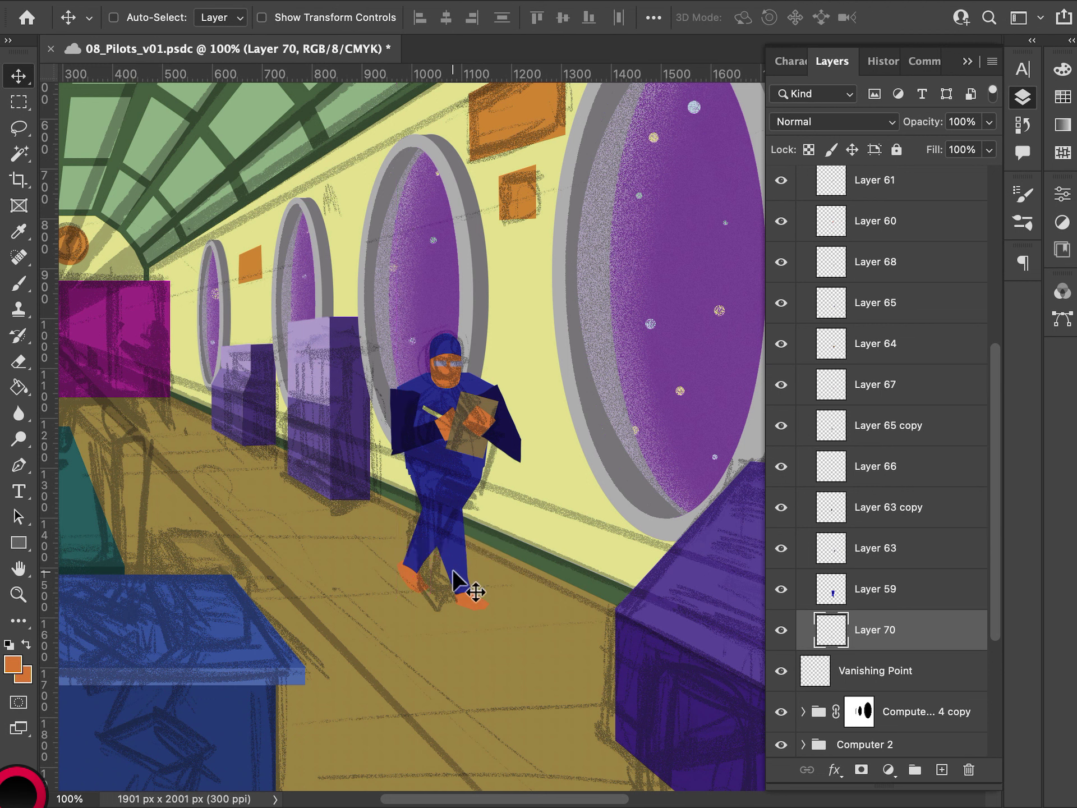
pyautogui.hotkey('ctrl', 't')
pyautogui.moveTo(436, 553); pyautogui.dragTo(430, 558)
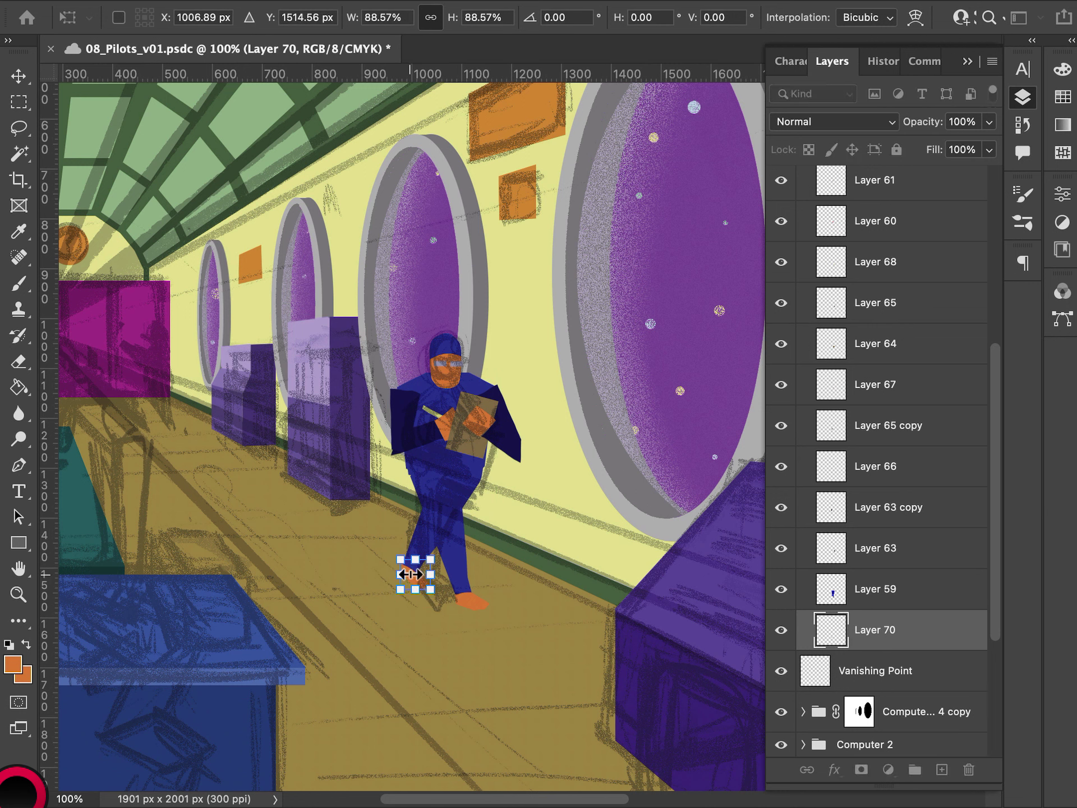
pyautogui.press('Return')
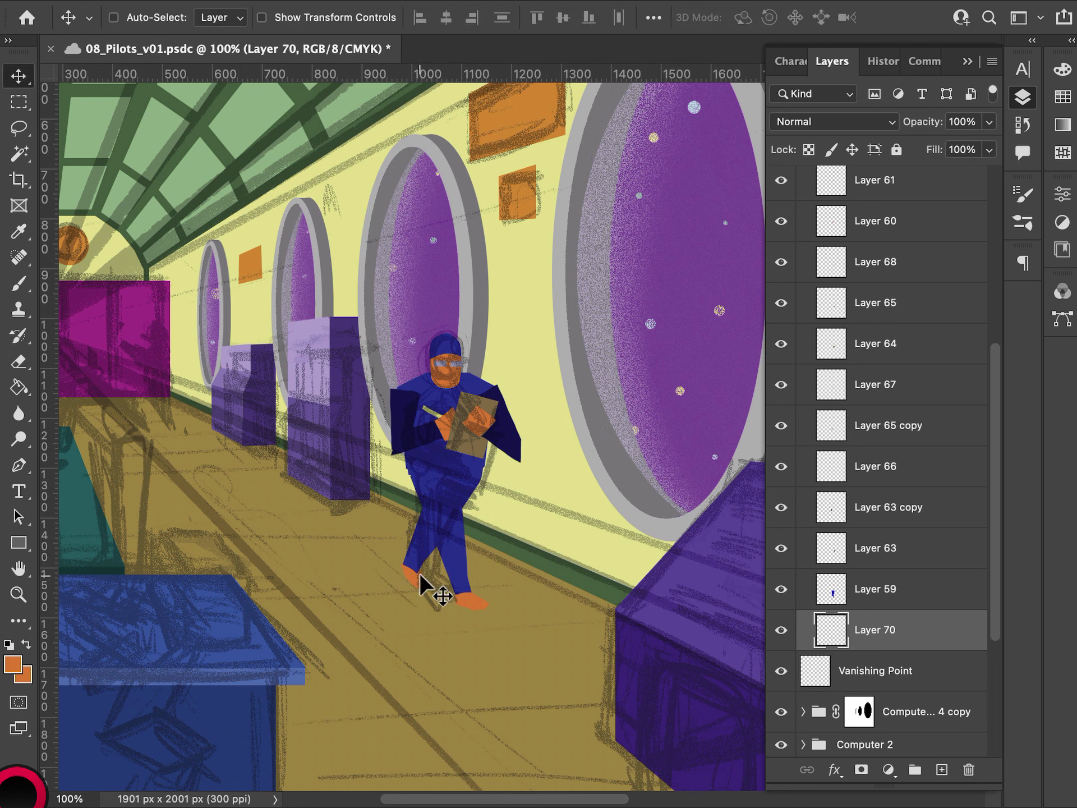
pyautogui.press('m')
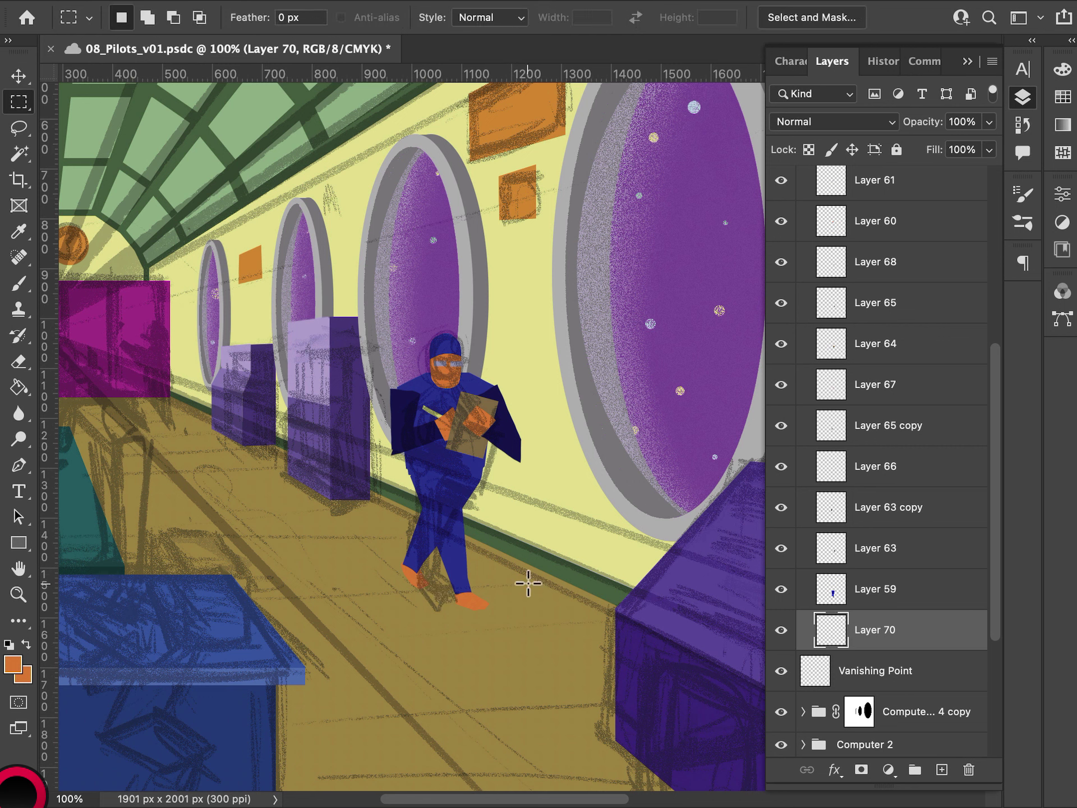
# - Select Layer 69 and shift the front foot slightly right and up to meet the end of its trouser leg
pyautogui.scroll(10, 997, 248)
pyautogui.click(889, 417)
pyautogui.hotkey('ctrl', 't')
pyautogui.moveTo(499, 587); pyautogui.dragTo(534, 571)
pyautogui.hotkey('ctrl', 'z')
pyautogui.moveTo(478, 609); pyautogui.dragTo(479, 602)
pyautogui.hotkey('ctrl', 'z')
pyautogui.press('Right')
pyautogui.press('Right')
pyautogui.press('Right')
pyautogui.press('Right')
pyautogui.press('Up')
pyautogui.press('Up')
pyautogui.press('Up')
pyautogui.press('Up')
pyautogui.press('Right')
pyautogui.press('Return')
pyautogui.press('v')
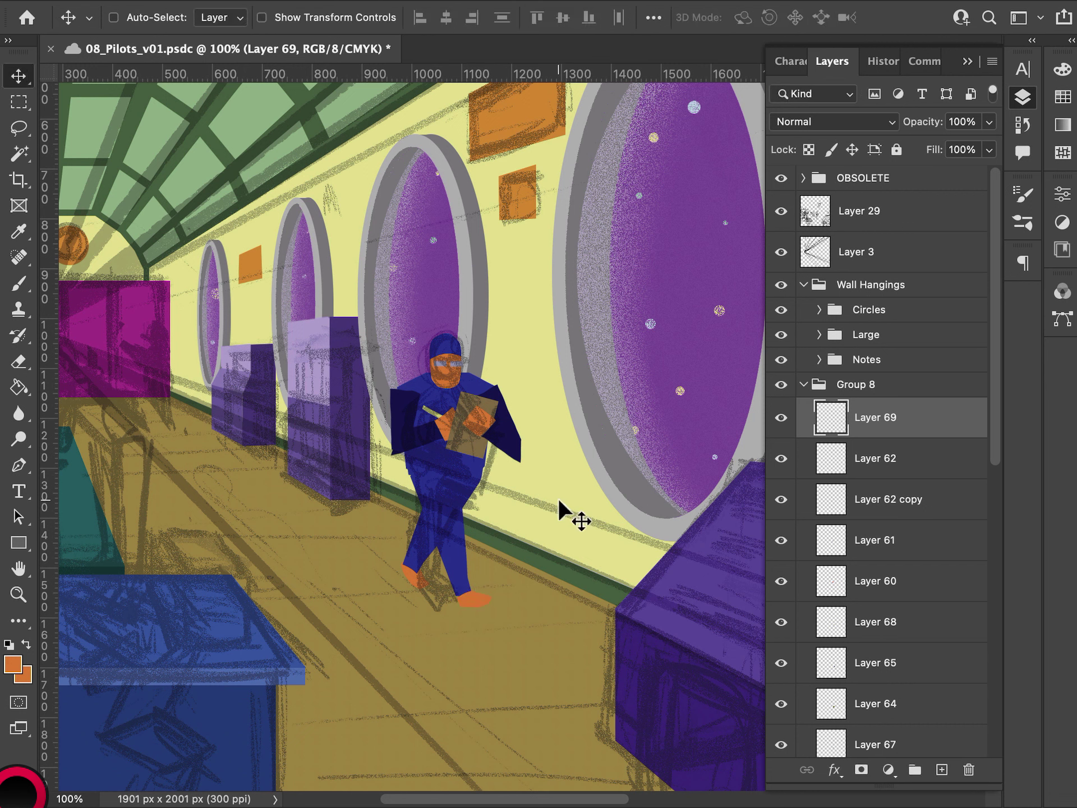
pyautogui.moveTo(508, 564); pyautogui.dragTo(508, 559)
pyautogui.moveTo(516, 504); pyautogui.dragTo(514, 495)
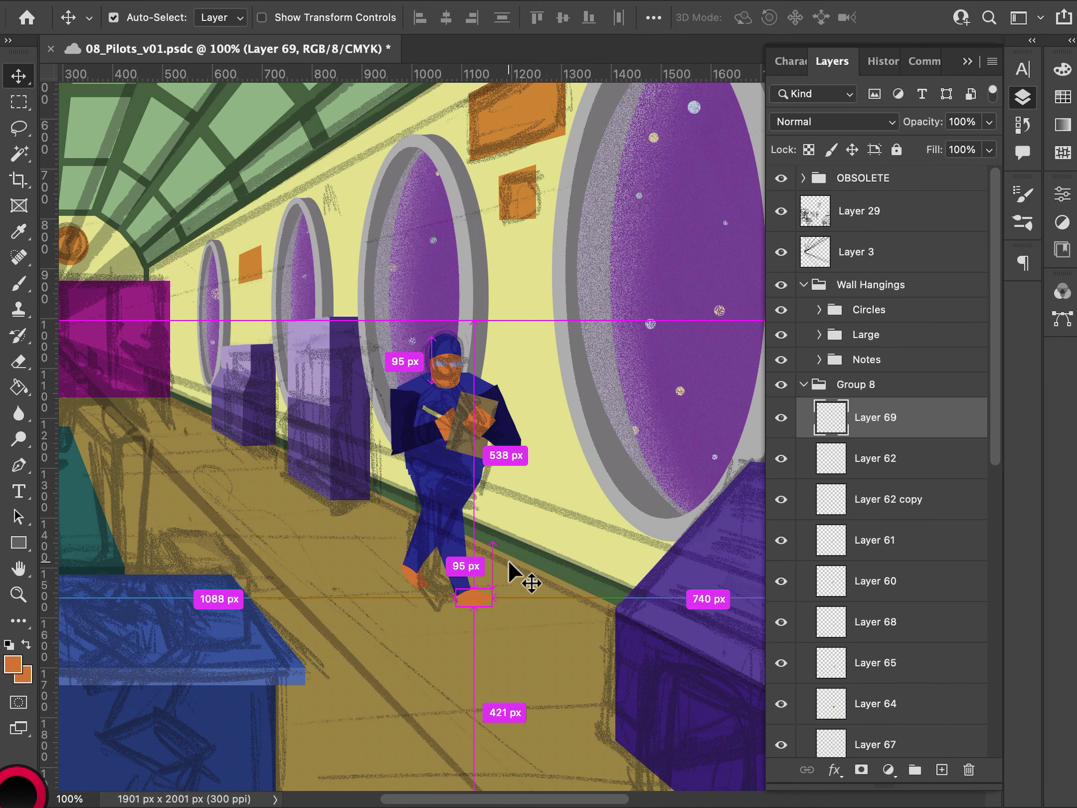
# - Collapse Group 8, scale the whole figure to 115.82%, and move it down and left along the walkway
pyautogui.hotkey('ctrl', '-')
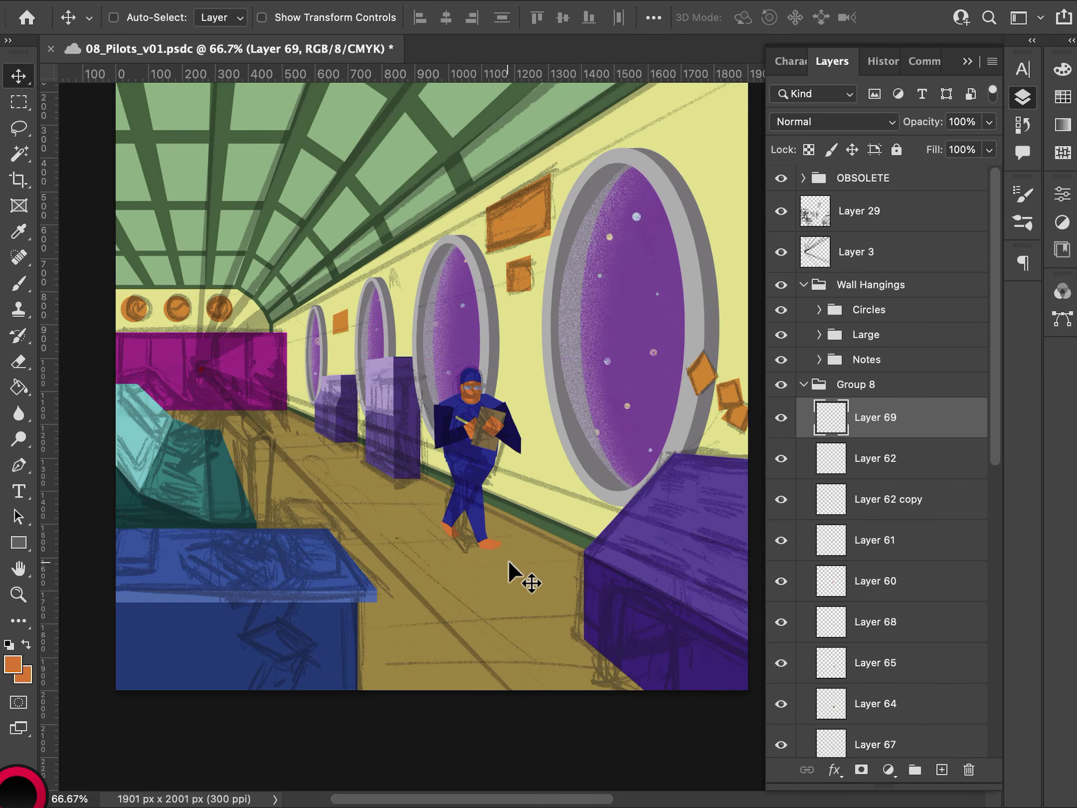
pyautogui.click(798, 386)
pyautogui.click(802, 385)
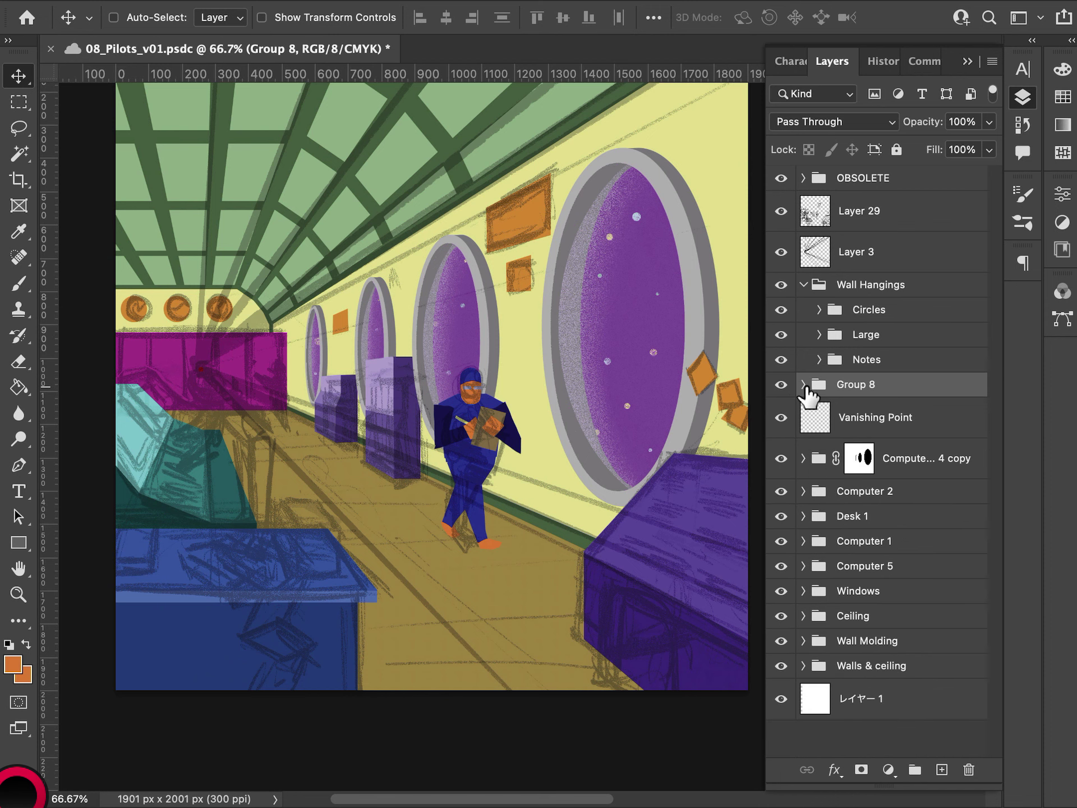
pyautogui.hotkey('ctrl', 'r')
pyautogui.hotkey('ctrl', 'r')
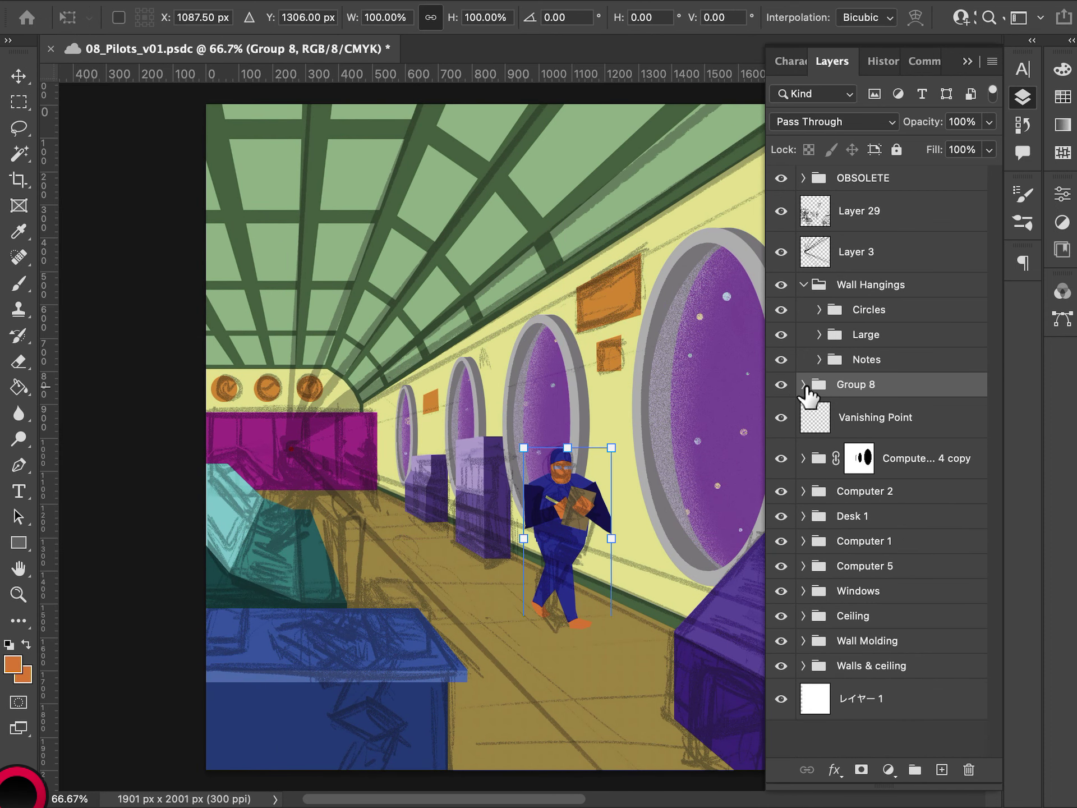
pyautogui.hotkey('ctrl', 't')
pyautogui.moveTo(614, 441); pyautogui.dragTo(637, 424)
pyautogui.moveTo(589, 470); pyautogui.dragTo(560, 499)
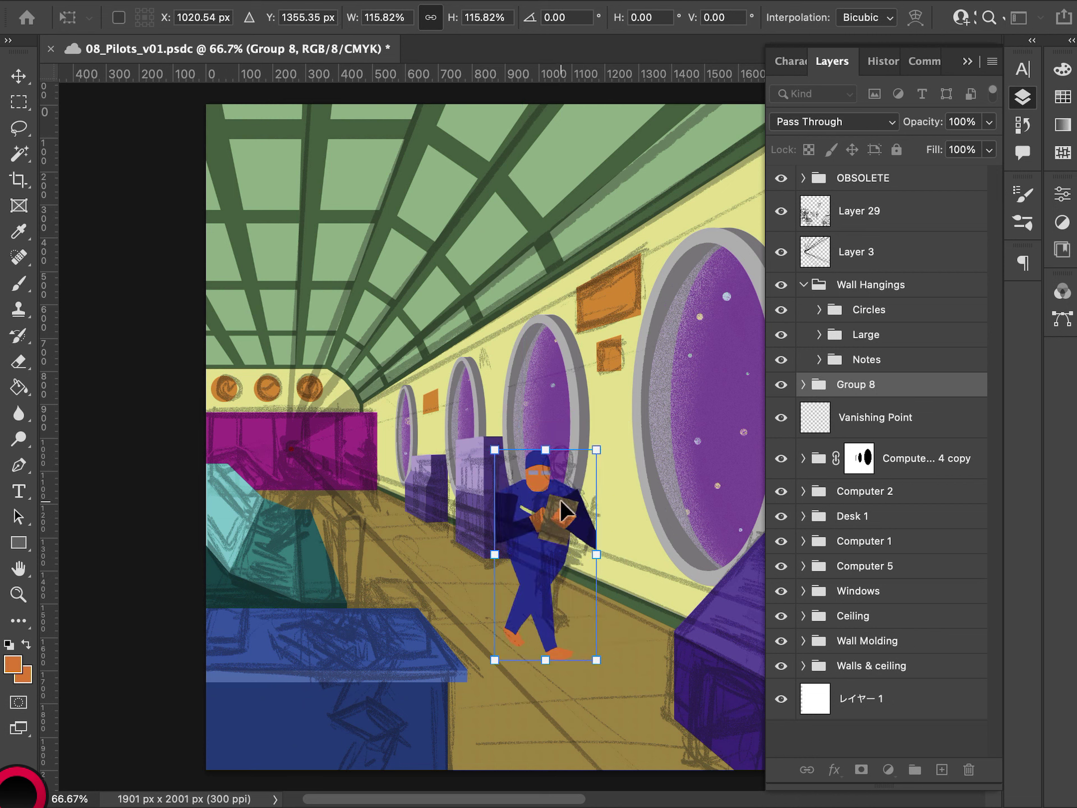
pyautogui.press('Return')
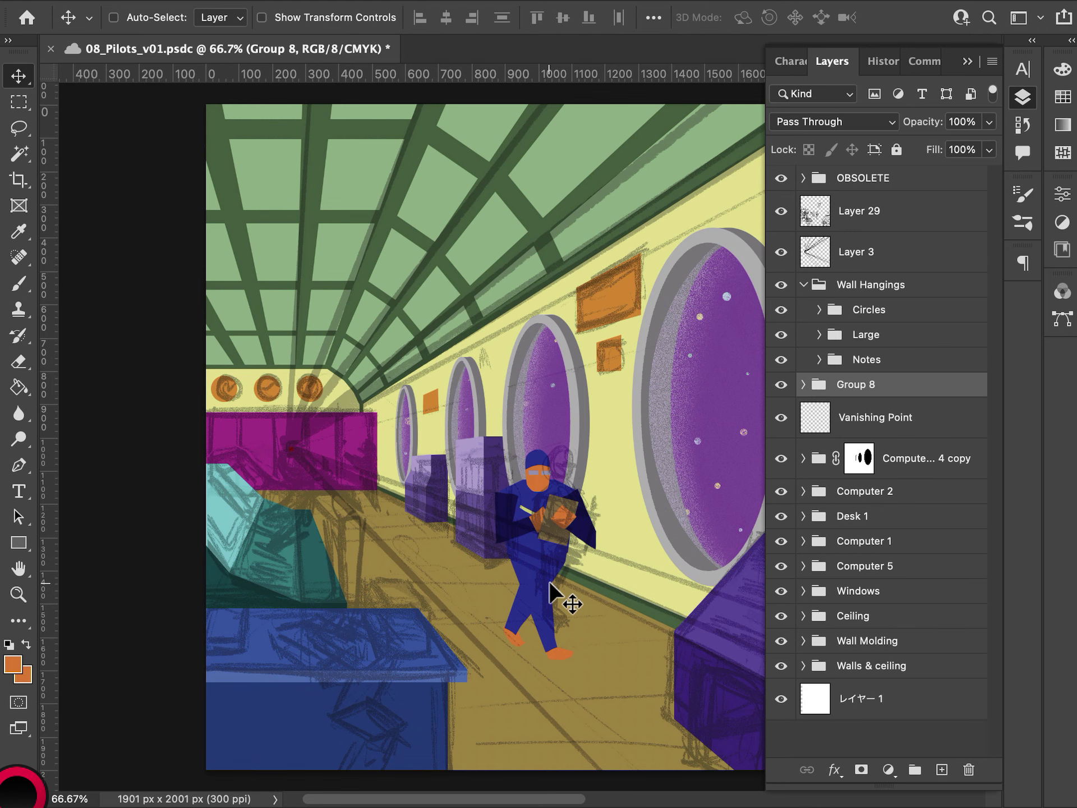
# - Expand Group 8, select Layer 69, and transform the front foot so it fits against the trouser hem
pyautogui.click(803, 384)
pyautogui.click(864, 418)
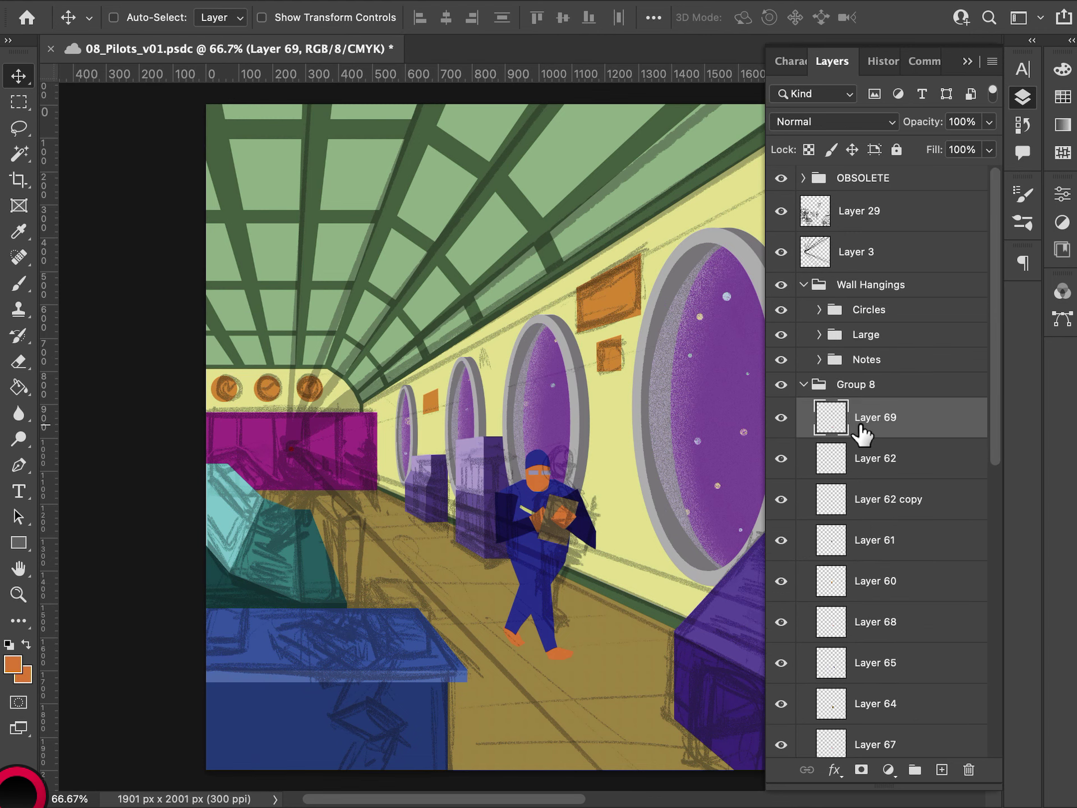
pyautogui.press('super+1')
pyautogui.press('super+equal')
pyautogui.moveTo(645, 677); pyautogui.dragTo(426, 238)
pyautogui.press('super+t')
pyautogui.moveTo(498, 576); pyautogui.dragTo(509, 590)
pyautogui.moveTo(459, 638); pyautogui.dragTo(426, 650)
pyautogui.press('Return')
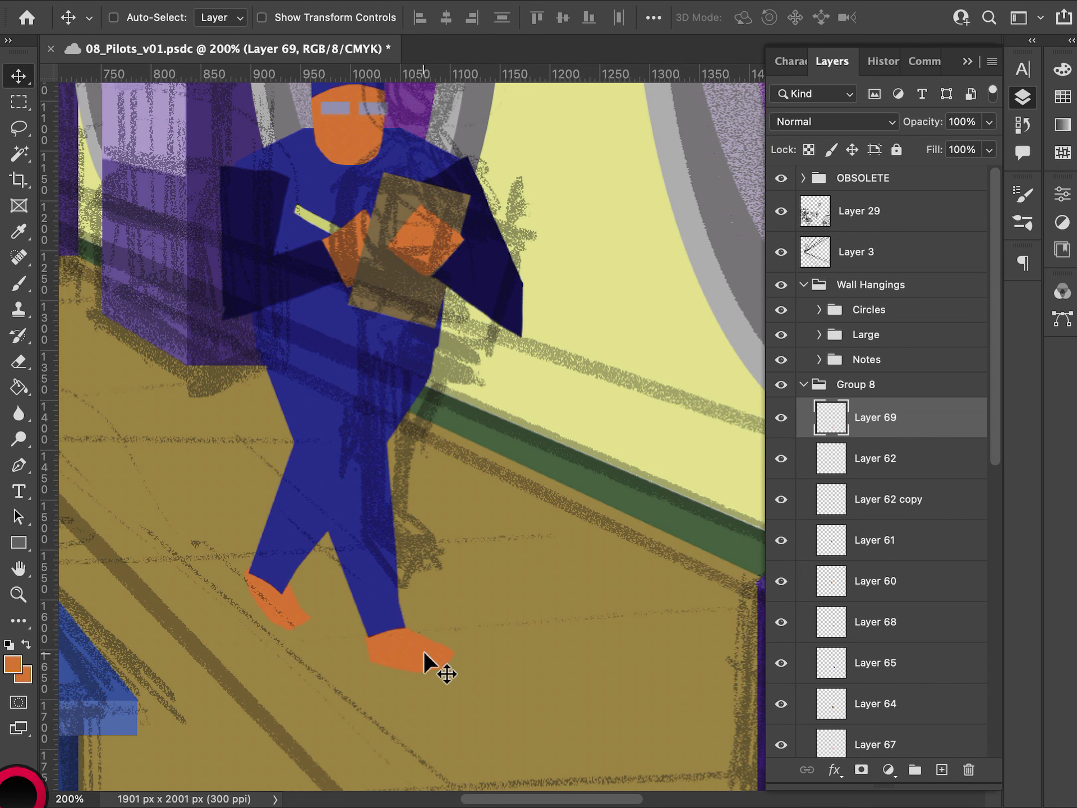
# - Check the figure's layers from Layer 61 down to Layer 66 by toggling their visibility to find the upper arm nearest the wall
pyautogui.press('super+minus')
pyautogui.press('super+minus')
pyautogui.press('super+equal')
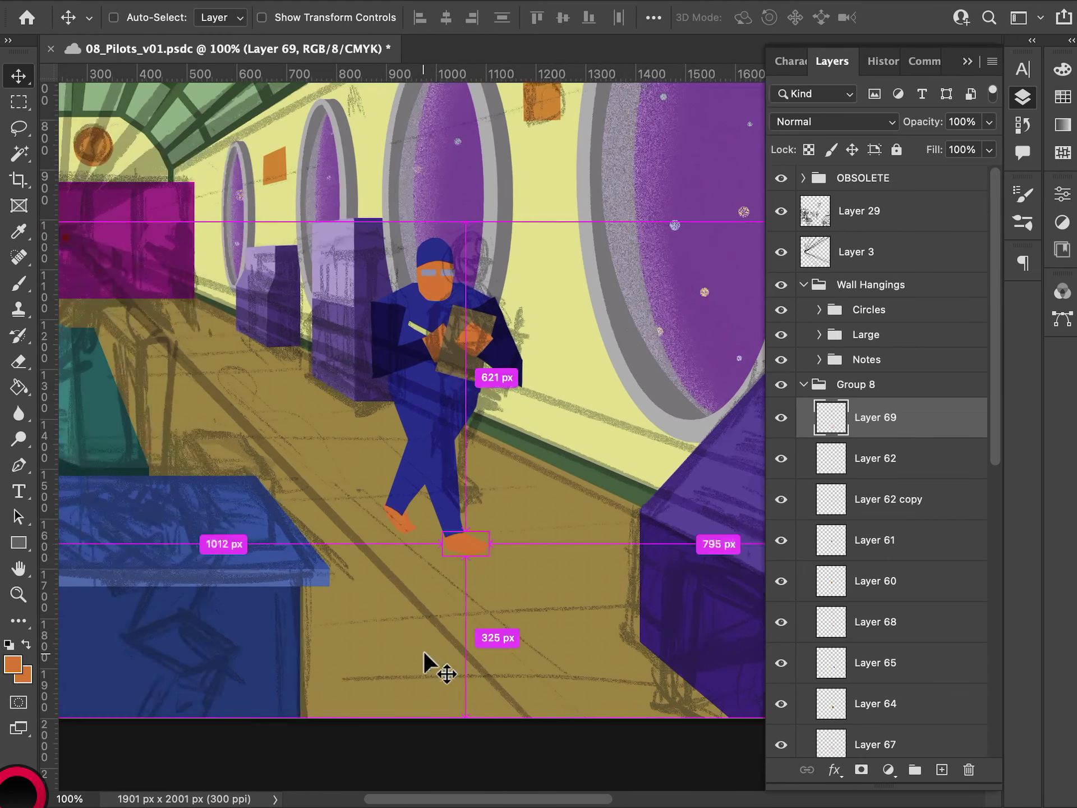
pyautogui.scroll(-4, 1006, 500)
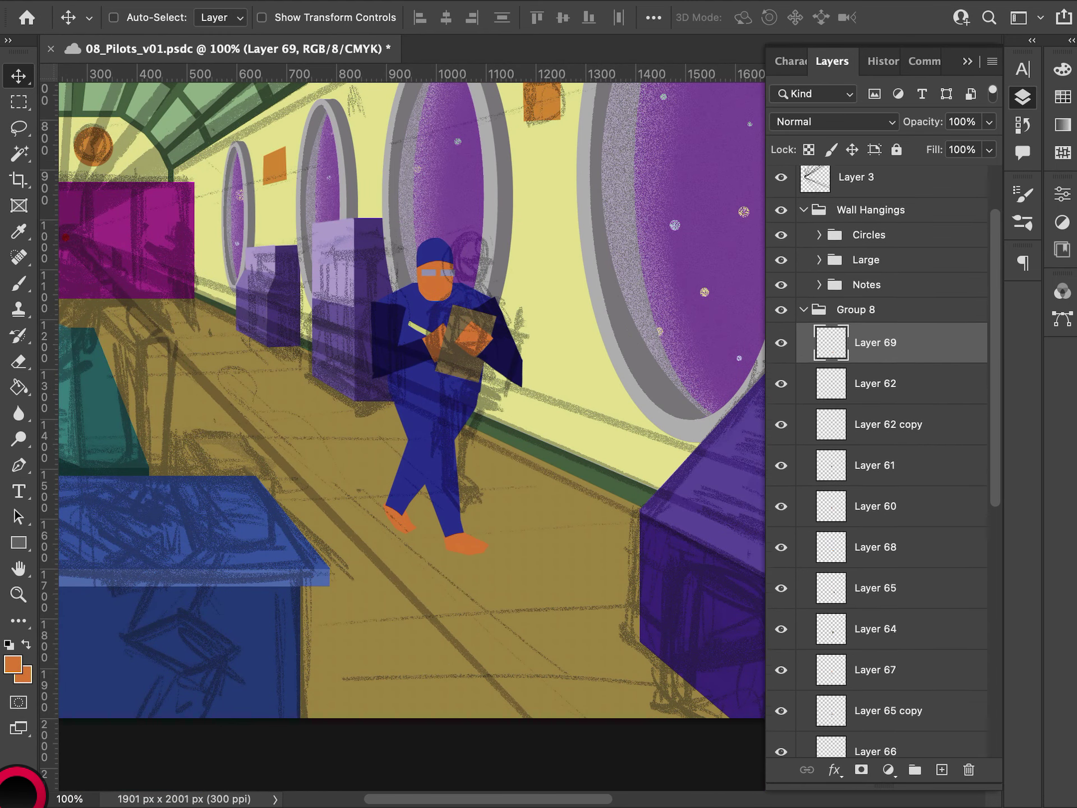
pyautogui.click(778, 446)
pyautogui.click(779, 442)
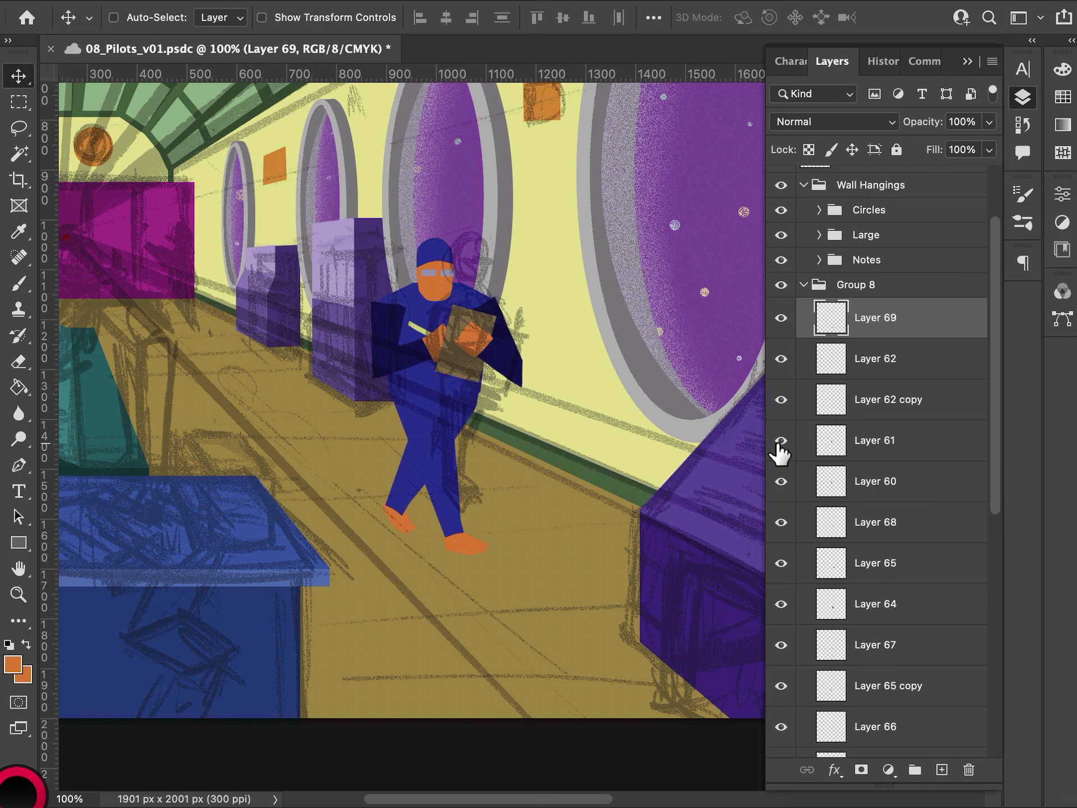
pyautogui.click(785, 554)
pyautogui.click(780, 563)
pyautogui.click(781, 521)
pyautogui.click(781, 522)
pyautogui.click(780, 603)
pyautogui.click(781, 604)
pyautogui.click(781, 644)
pyautogui.click(781, 644)
pyautogui.click(780, 730)
pyautogui.click(780, 731)
pyautogui.scroll(-5, 781, 732)
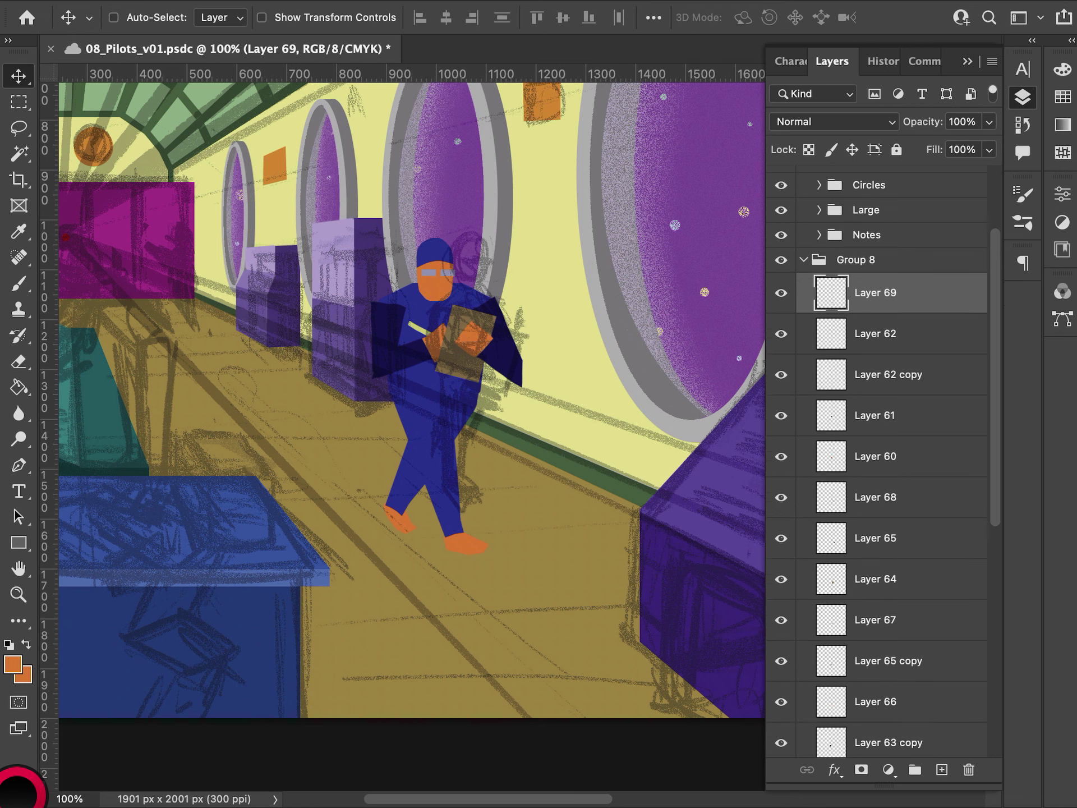
# - Identify Layer 63 as the upper arm nearest the wall and scale it down slightly toward the body
pyautogui.scroll(-3, 1000, 617)
pyautogui.click(782, 612)
pyautogui.click(782, 611)
pyautogui.hotkey('ctrl', 't')
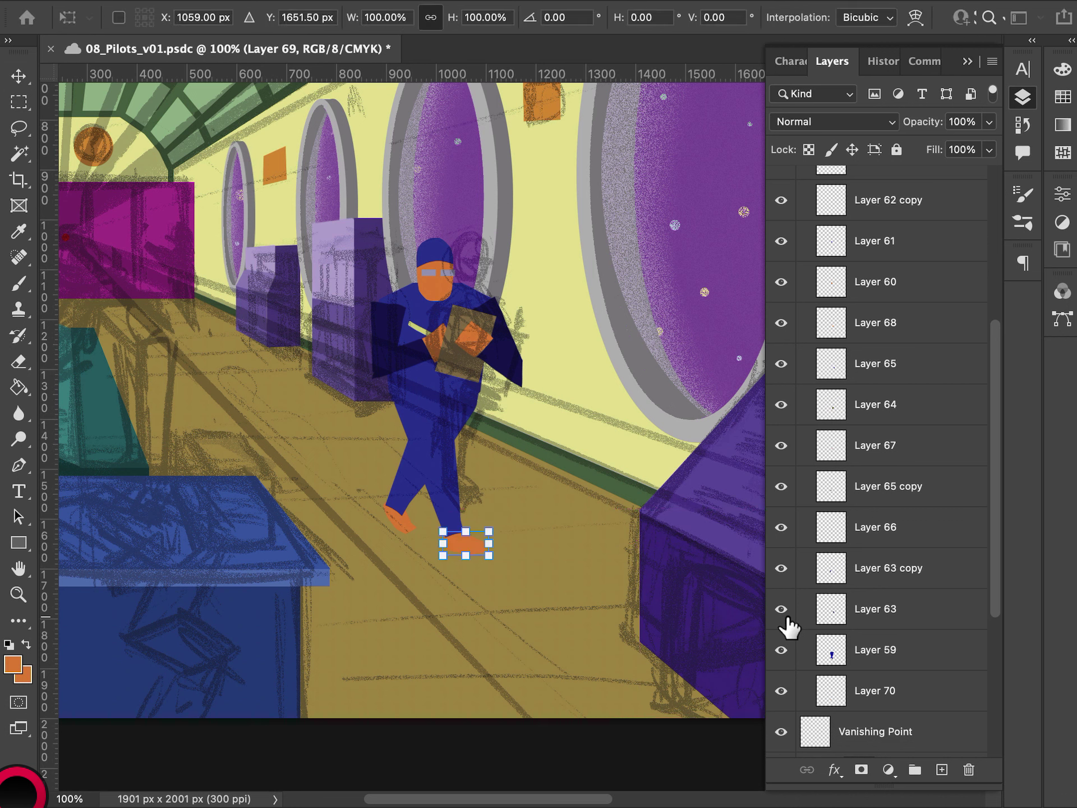
pyautogui.press('Return')
pyautogui.click(789, 619)
pyautogui.click(781, 617)
pyautogui.click(781, 619)
pyautogui.press('super')
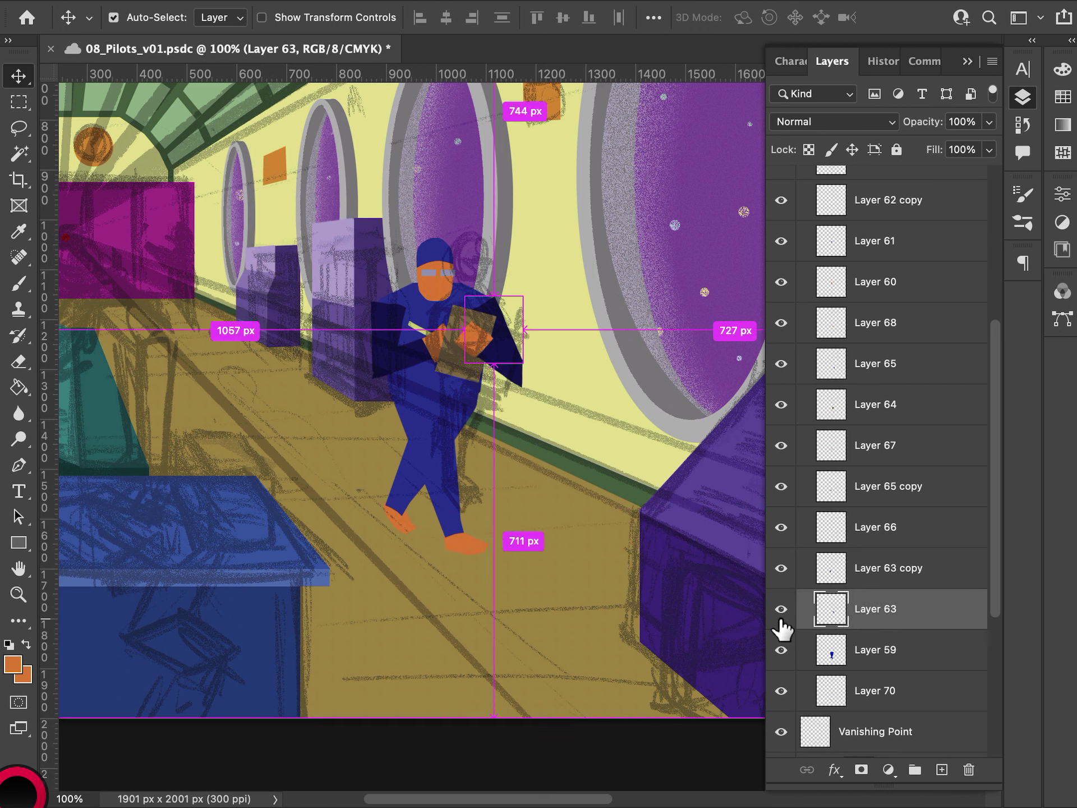
pyautogui.hotkey('ctrl', 't')
pyautogui.moveTo(524, 364); pyautogui.dragTo(514, 354)
pyautogui.press('Return')
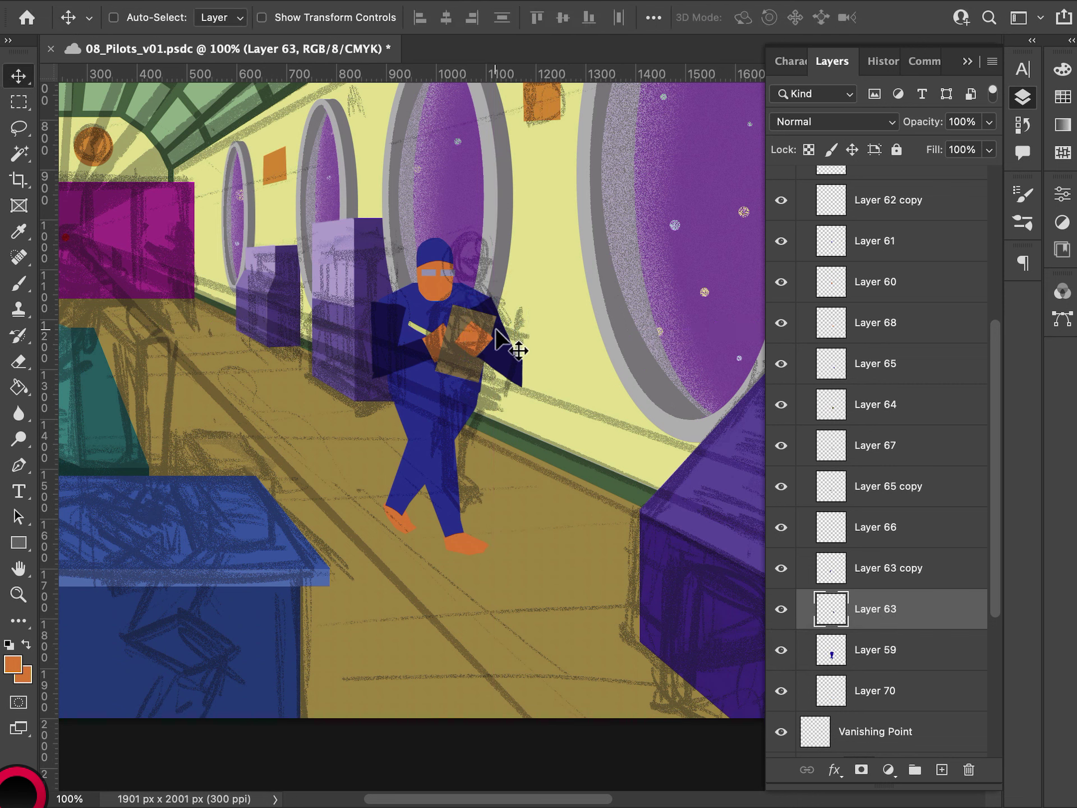
# - Check the arm, hand and clipboard layers from Layer 63 copy up to Layer 68 to find the forearm nearest the wall
pyautogui.click(860, 573)
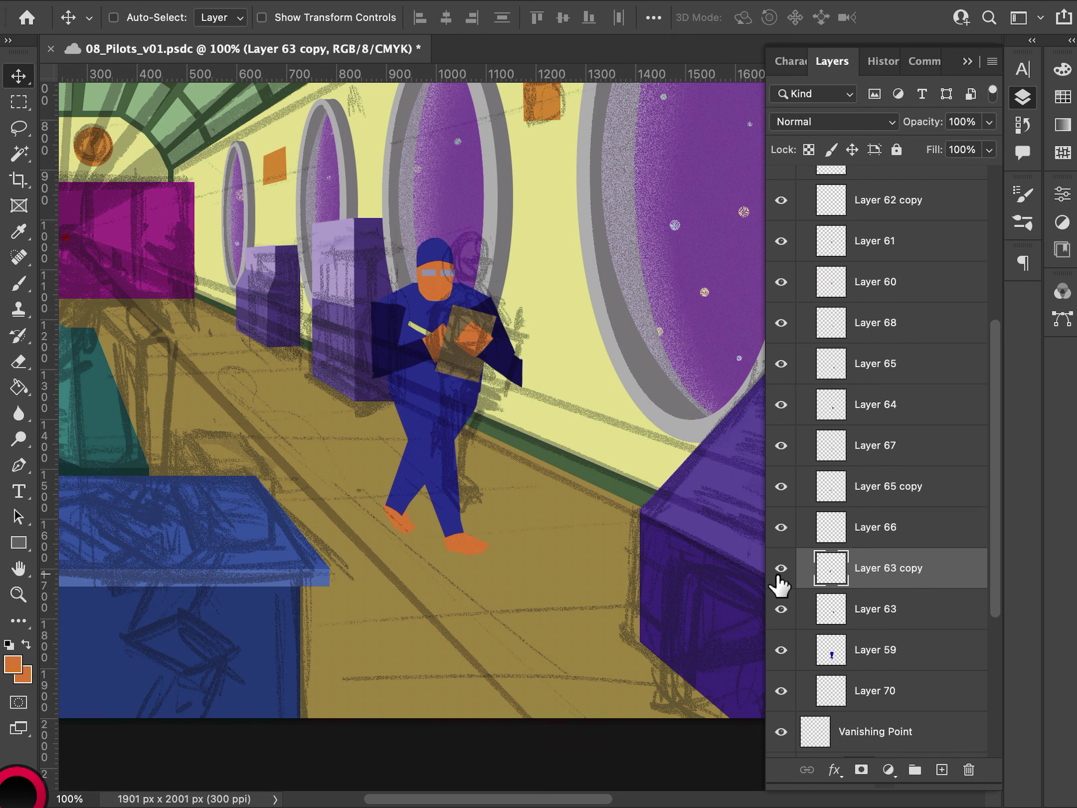
pyautogui.click(781, 486)
pyautogui.click(779, 488)
pyautogui.click(832, 447)
pyautogui.click(780, 445)
pyautogui.click(778, 447)
pyautogui.click(775, 418)
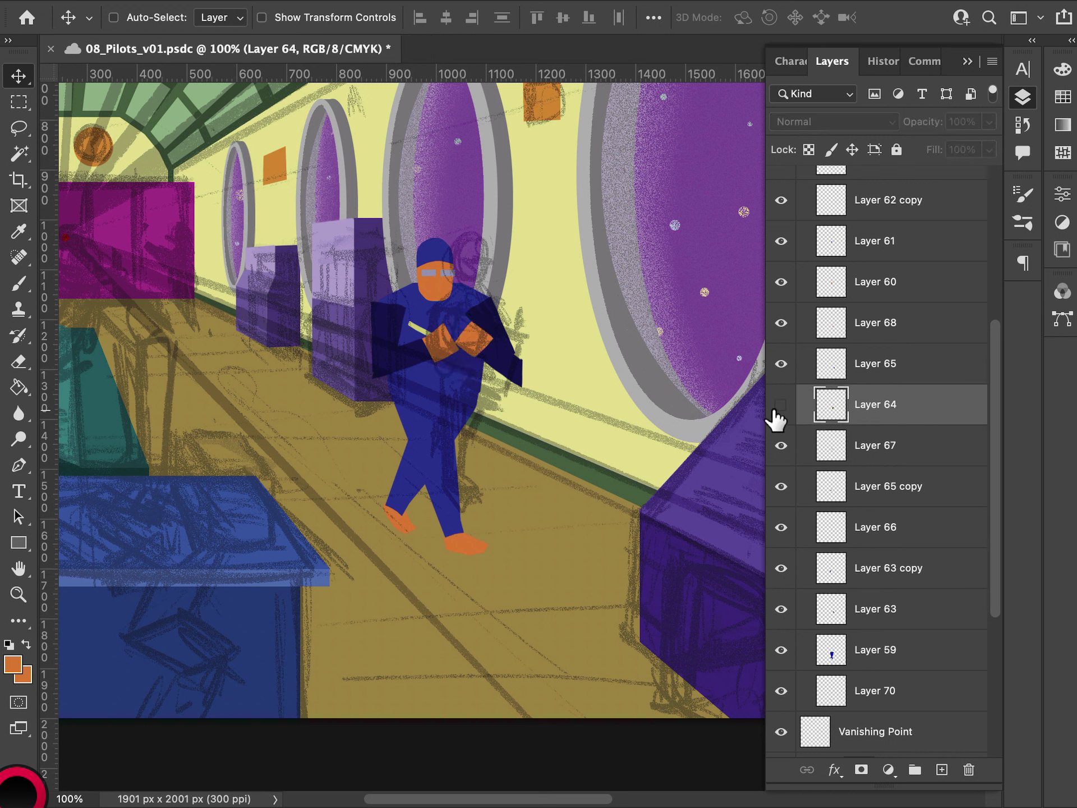
pyautogui.click(842, 365)
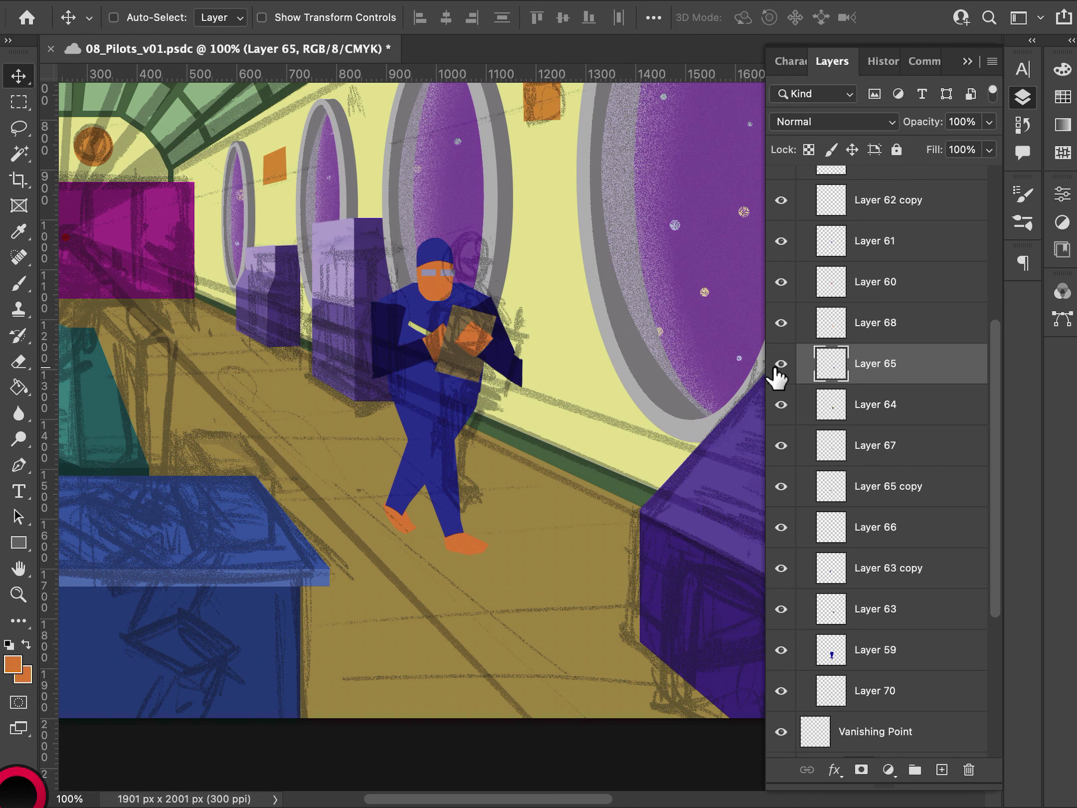
pyautogui.click(780, 336)
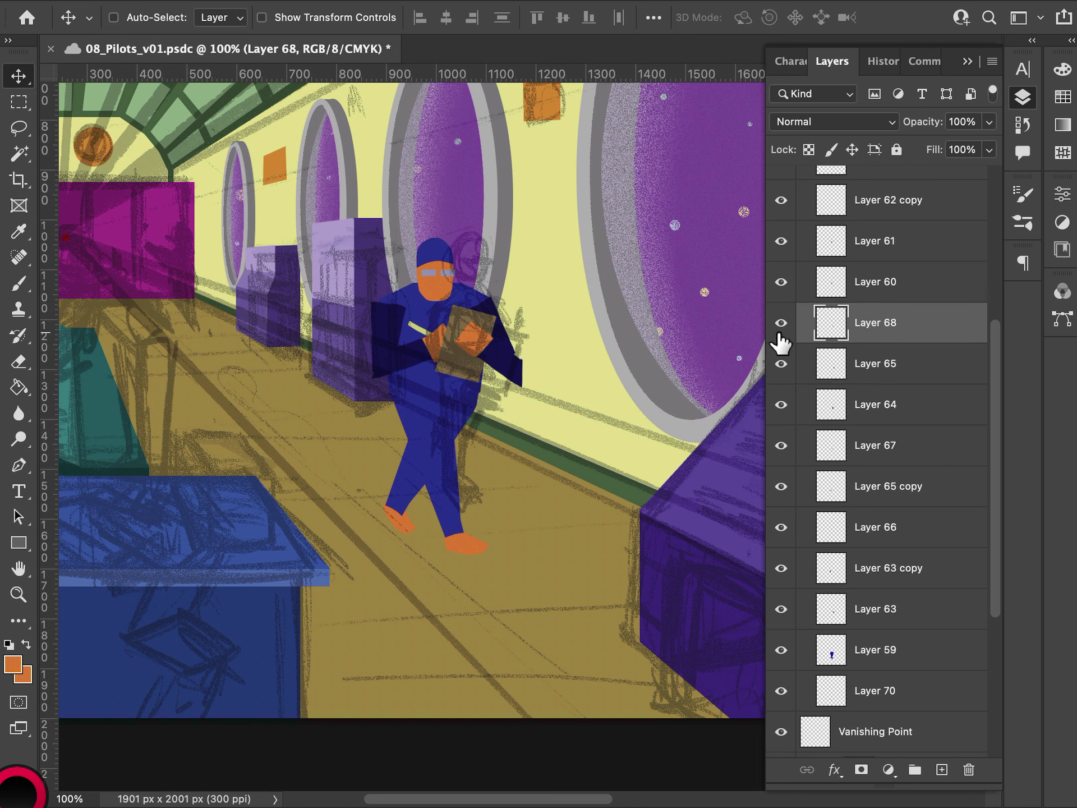
# - Try scaling down the forearm on Layer 65, and undo the change
pyautogui.click(865, 378)
pyautogui.press('super+t')
pyautogui.moveTo(523, 387); pyautogui.dragTo(508, 366)
pyautogui.press('Return')
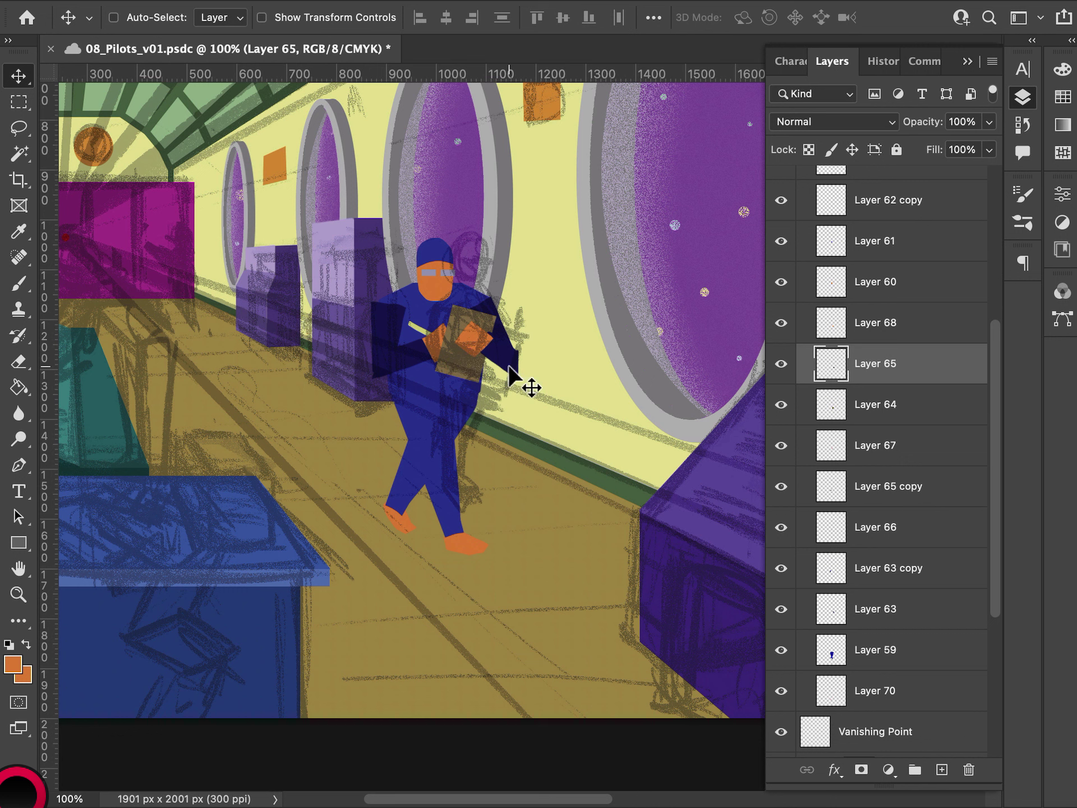
pyautogui.press('super+z')
pyautogui.press('super+z')
pyautogui.press('super+z')
# - Fit the forearm on Layer 65 closer to the body and rotate the upper arm on Layer 63 slightly to align the elbow
pyautogui.moveTo(508, 364); pyautogui.dragTo(523, 369)
pyautogui.click(849, 611)
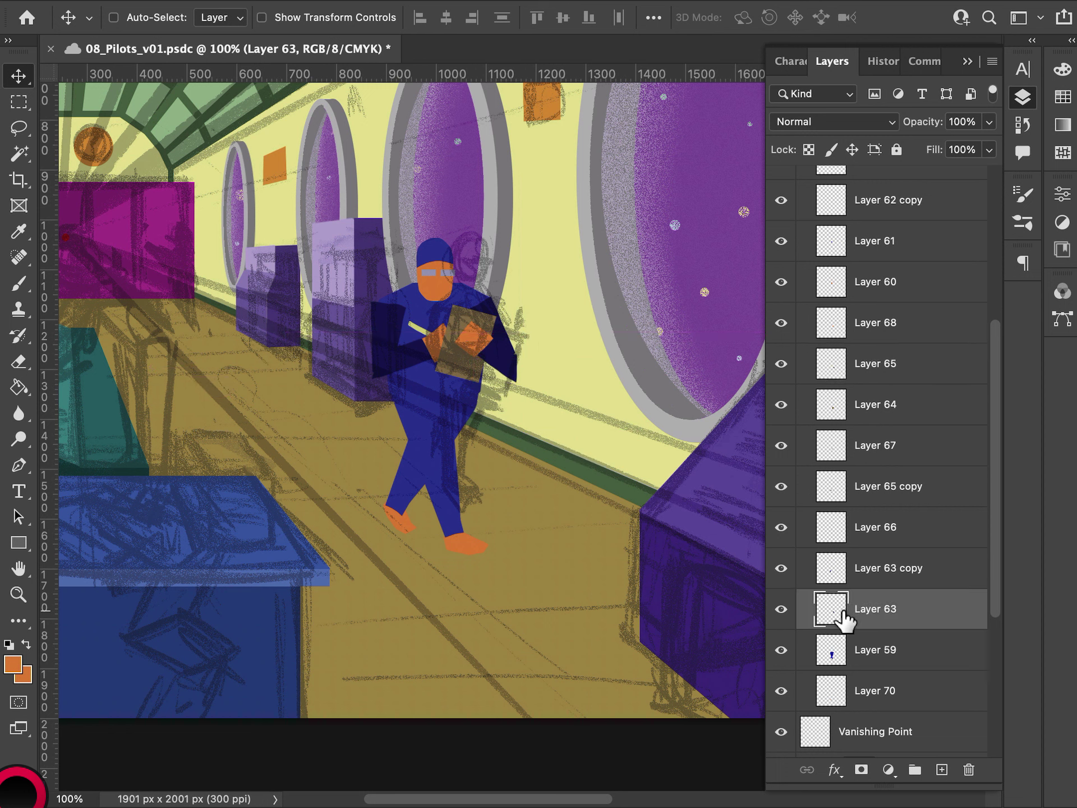
pyautogui.hotkey('ctrl', 't')
pyautogui.moveTo(530, 292)
pyautogui.mouseDown()
pyautogui.moveTo(552, 281)
pyautogui.moveTo(539, 301)
pyautogui.mouseUp()
pyautogui.press('Return')
# - Review the whole figure in the scene and save the document
pyautogui.hotkey('ctrl', '-')
pyautogui.hotkey('ctrl', '-')
pyautogui.hotkey('ctrl', '+')
pyautogui.moveTo(528, 369); pyautogui.dragTo(518, 401)
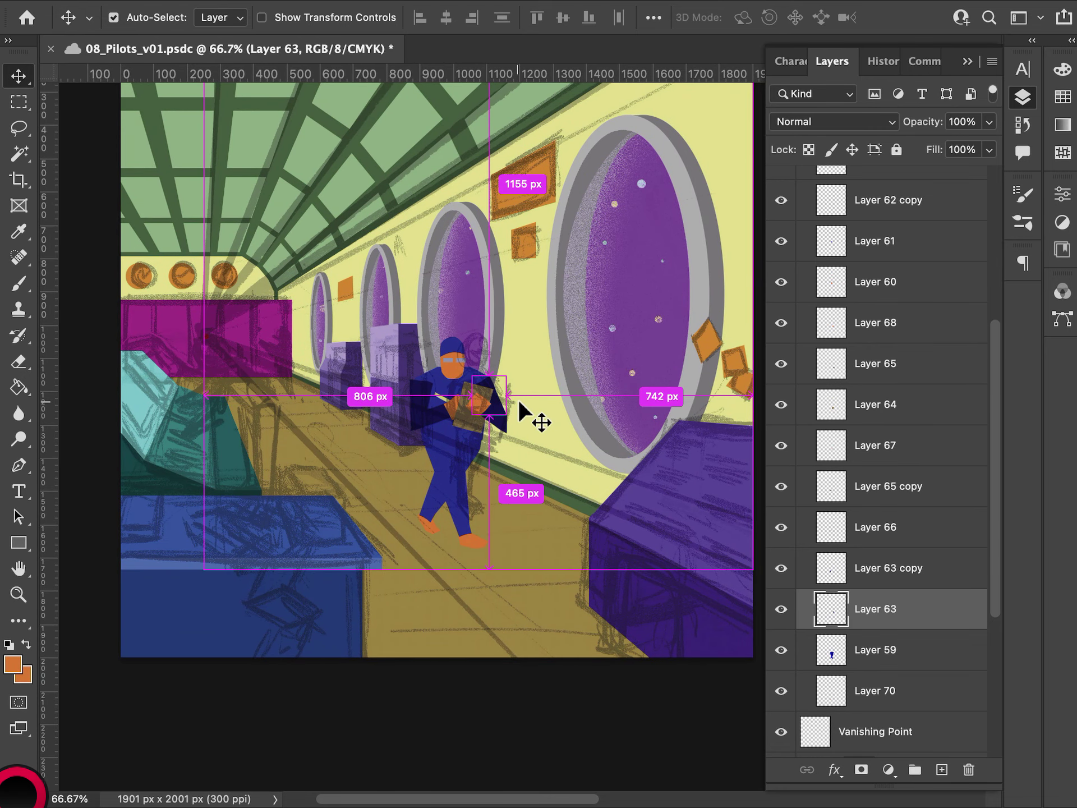
pyautogui.hotkey('ctrl', 's')
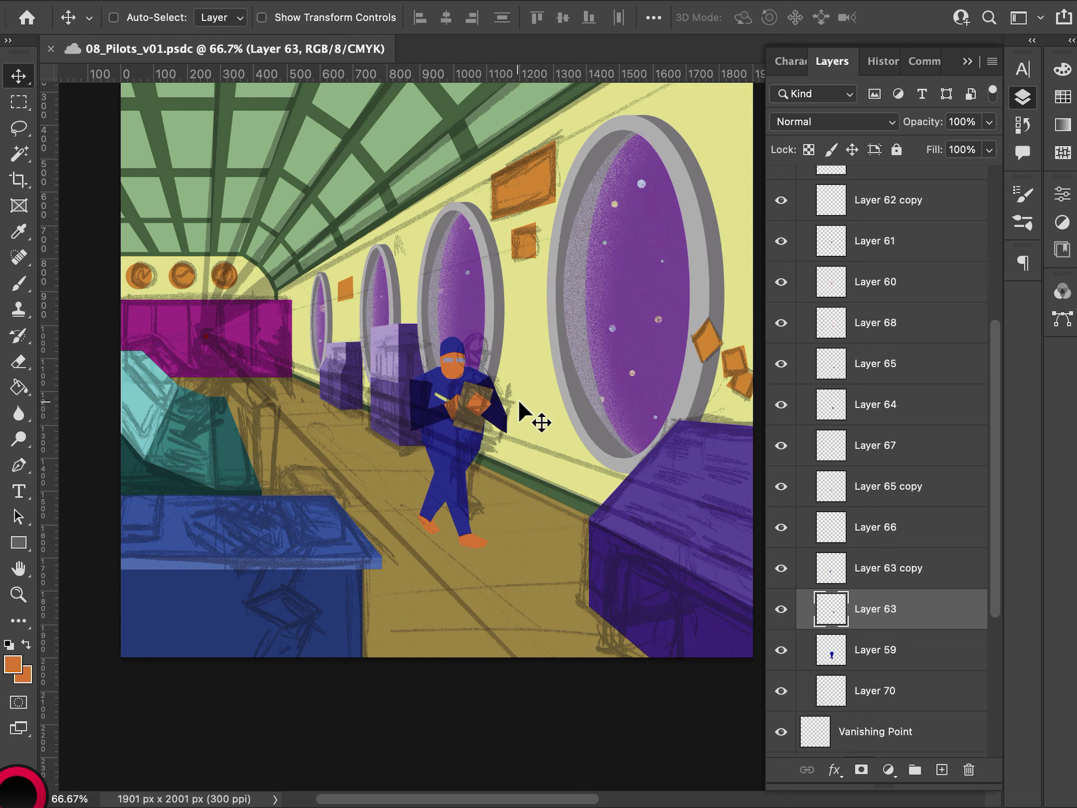
# - Toggle the visibility of Layer 63 and Layer 63 copy to check the two upper arms
pyautogui.click(781, 614)
pyautogui.click(780, 613)
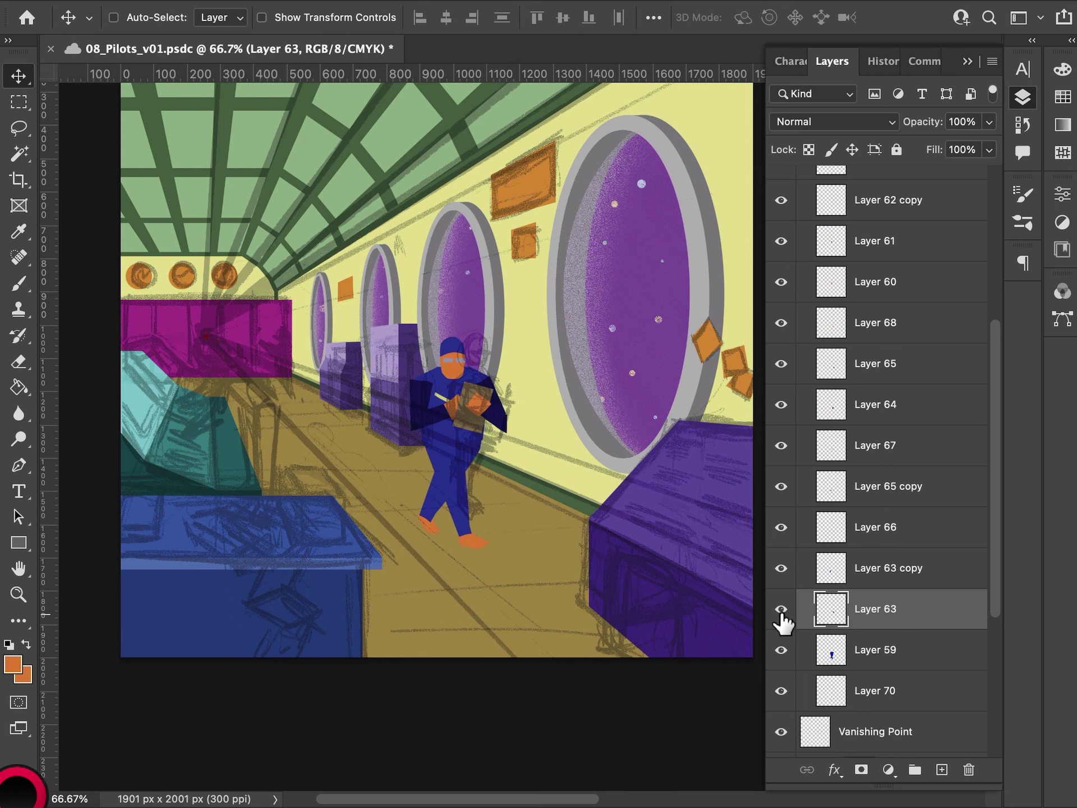
pyautogui.click(781, 568)
pyautogui.click(781, 568)
pyautogui.scroll(5, 875, 449)
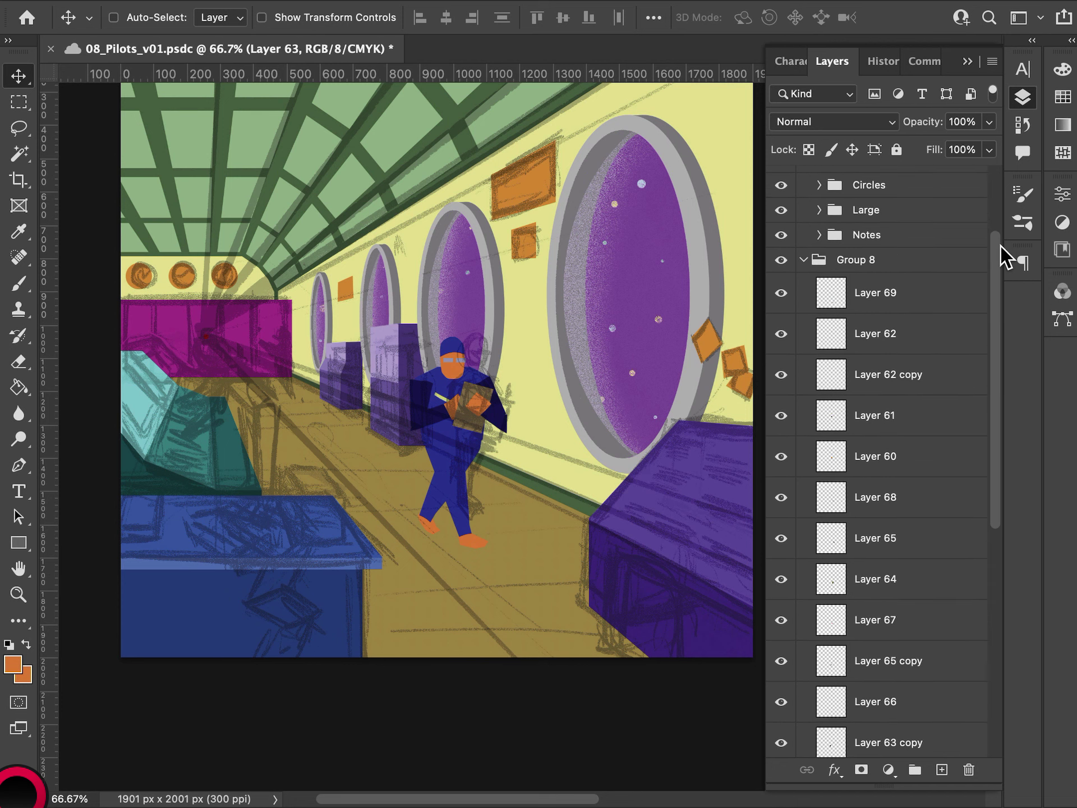
# - Collapse Group 8 and rename it Scientist 1 - Walking
pyautogui.click(804, 259)
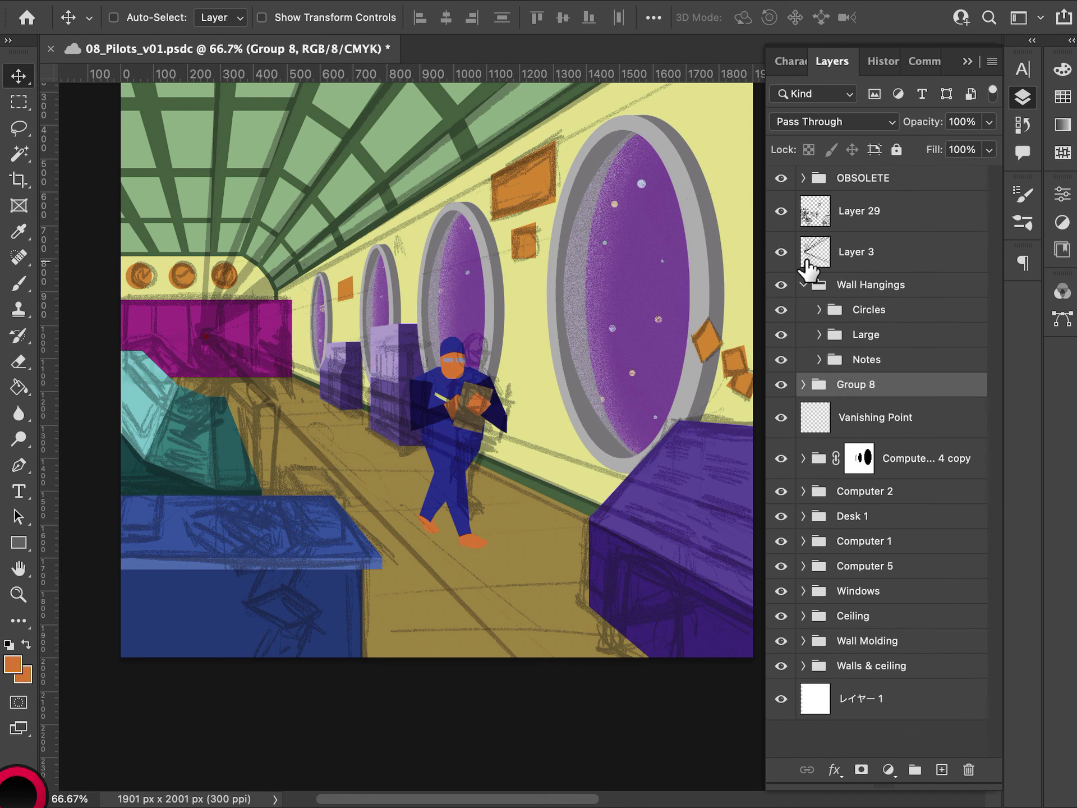
pyautogui.doubleClick(867, 385)
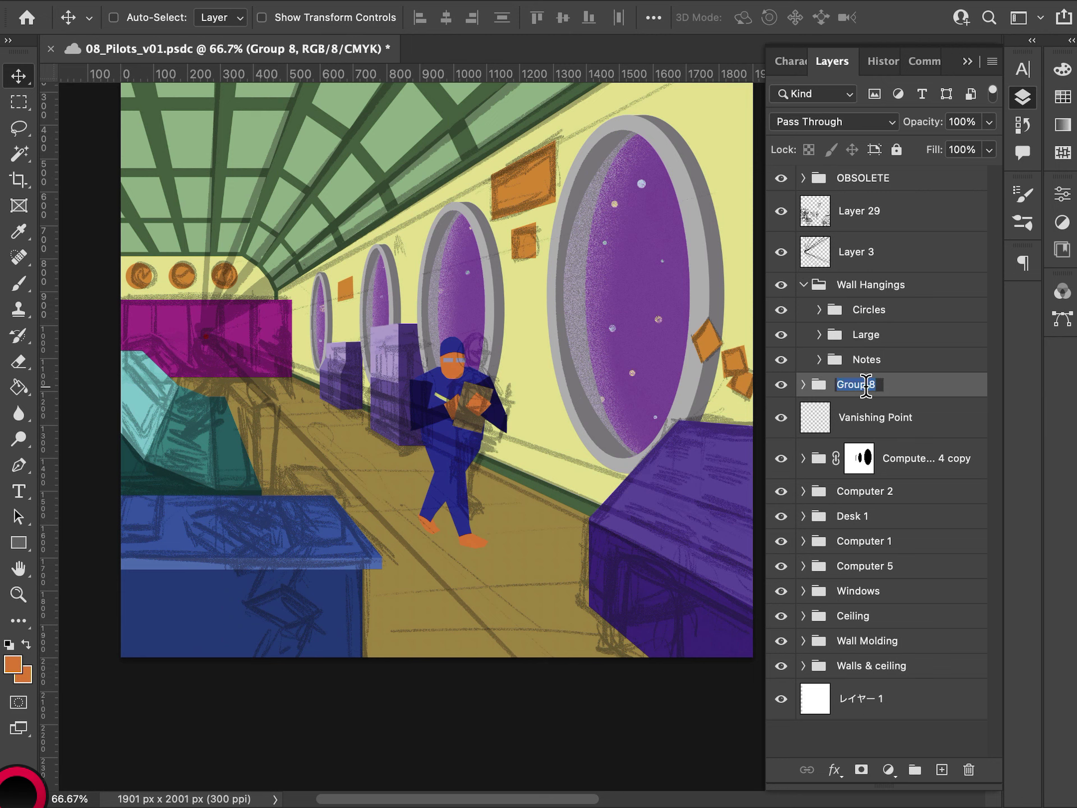
pyautogui.write('Scientist 1')
pyautogui.press('Return')
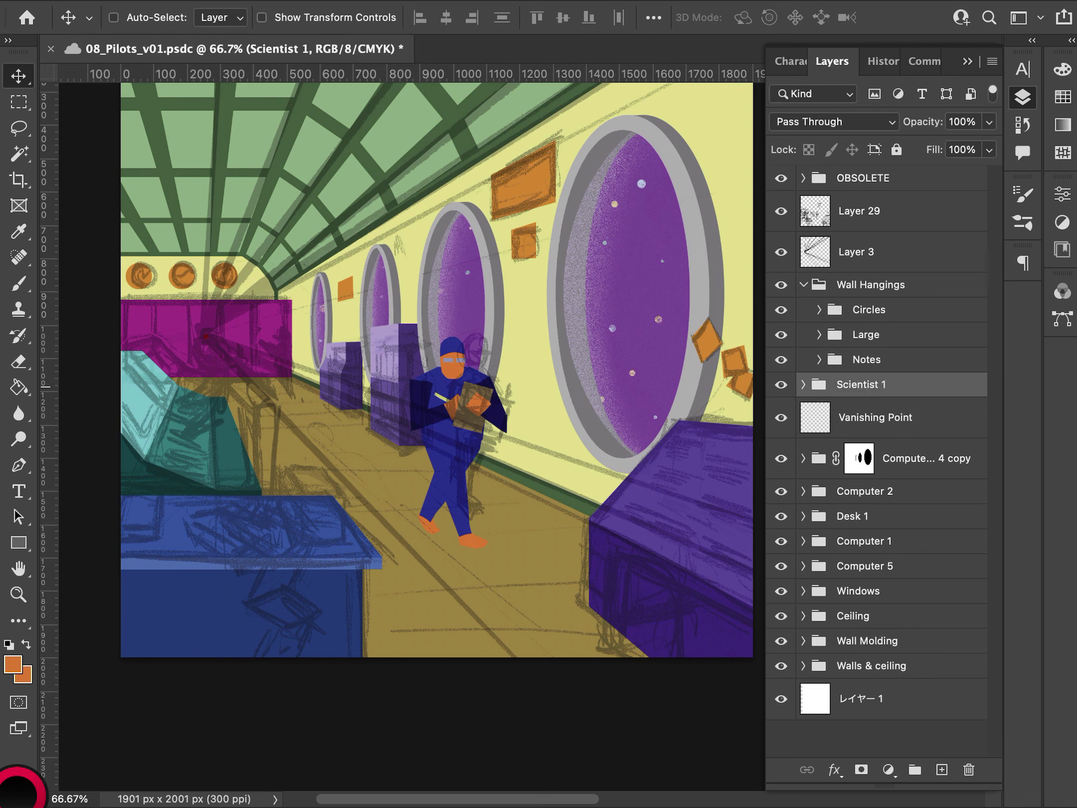
pyautogui.doubleClick(875, 385)
pyautogui.click(888, 384)
pyautogui.write('- ')
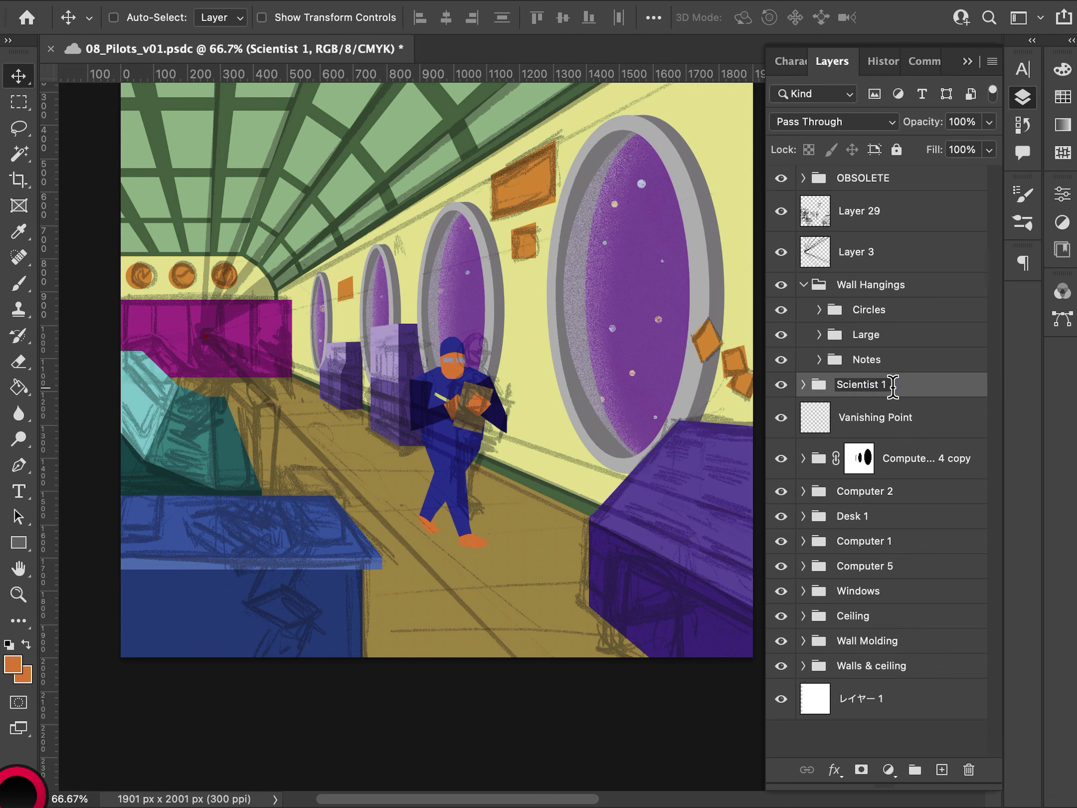
pyautogui.write('Walking')
pyautogui.press('Return')
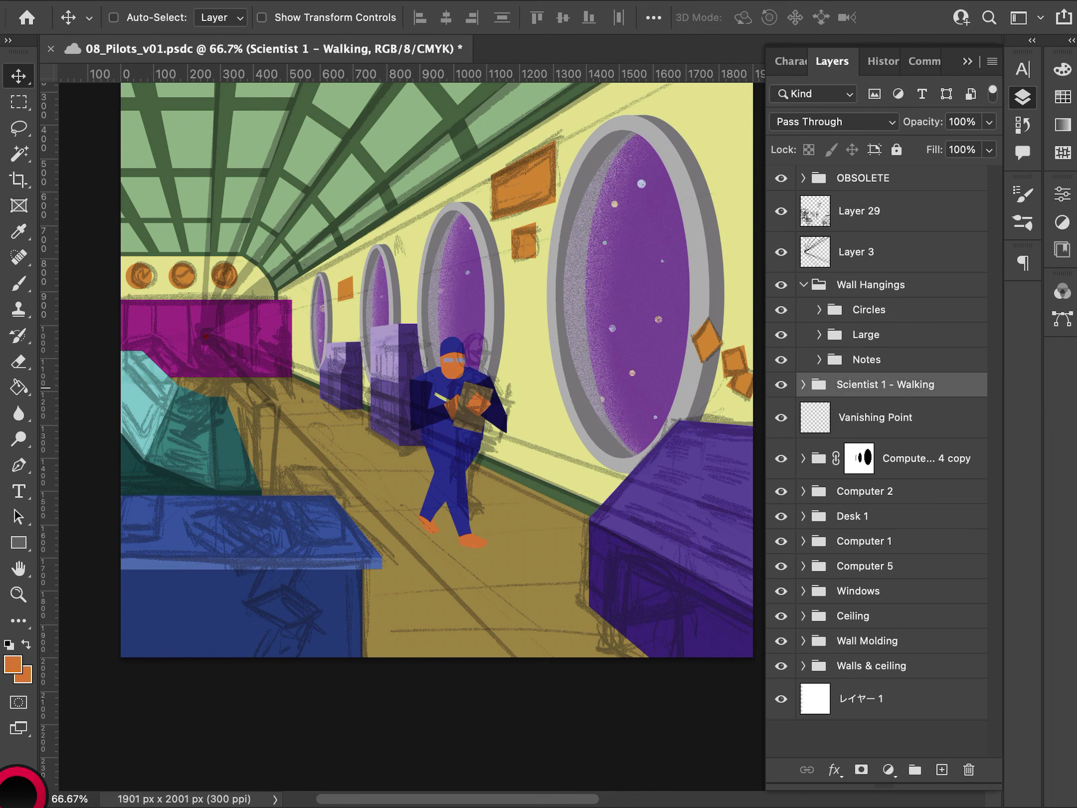
# - Place the Scientist 1 - Walking group inside a new parent group named Scientists
pyautogui.click(915, 769)
pyautogui.moveTo(875, 409); pyautogui.dragTo(855, 386)
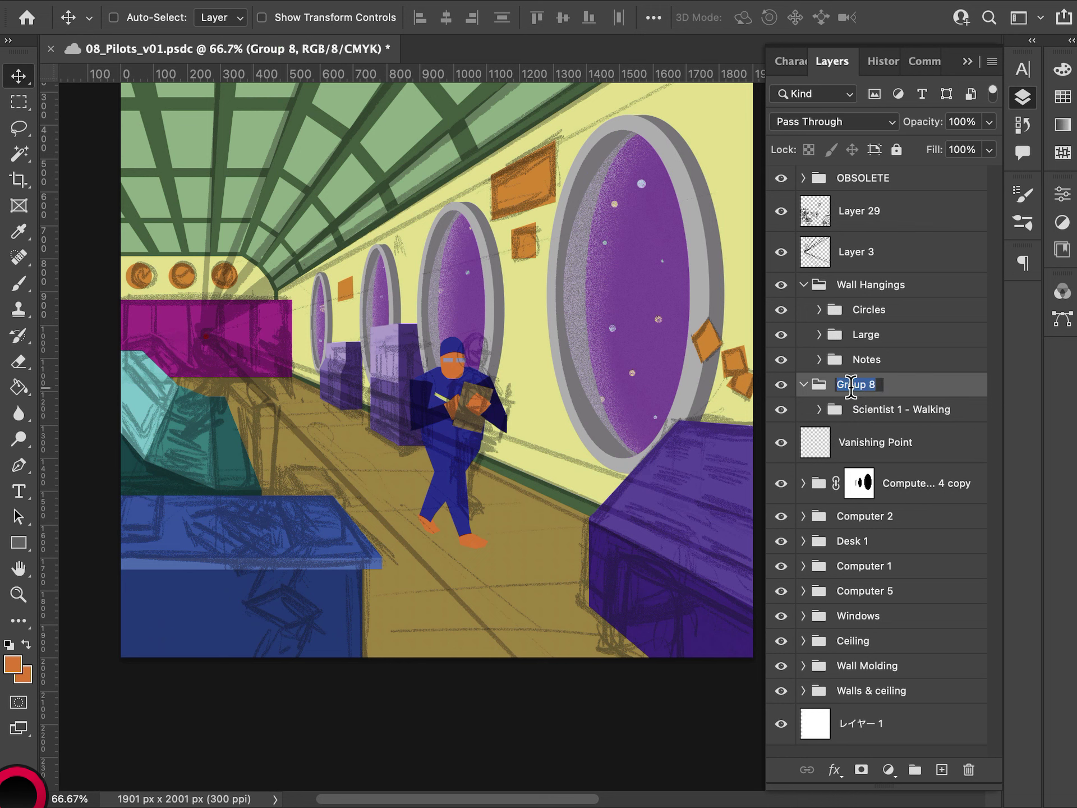
pyautogui.write('Scientists')
pyautogui.press('Return')
# - Create a second group above Scientist 1 - Walking inside Scientists and add an empty layer to it
pyautogui.click(907, 415)
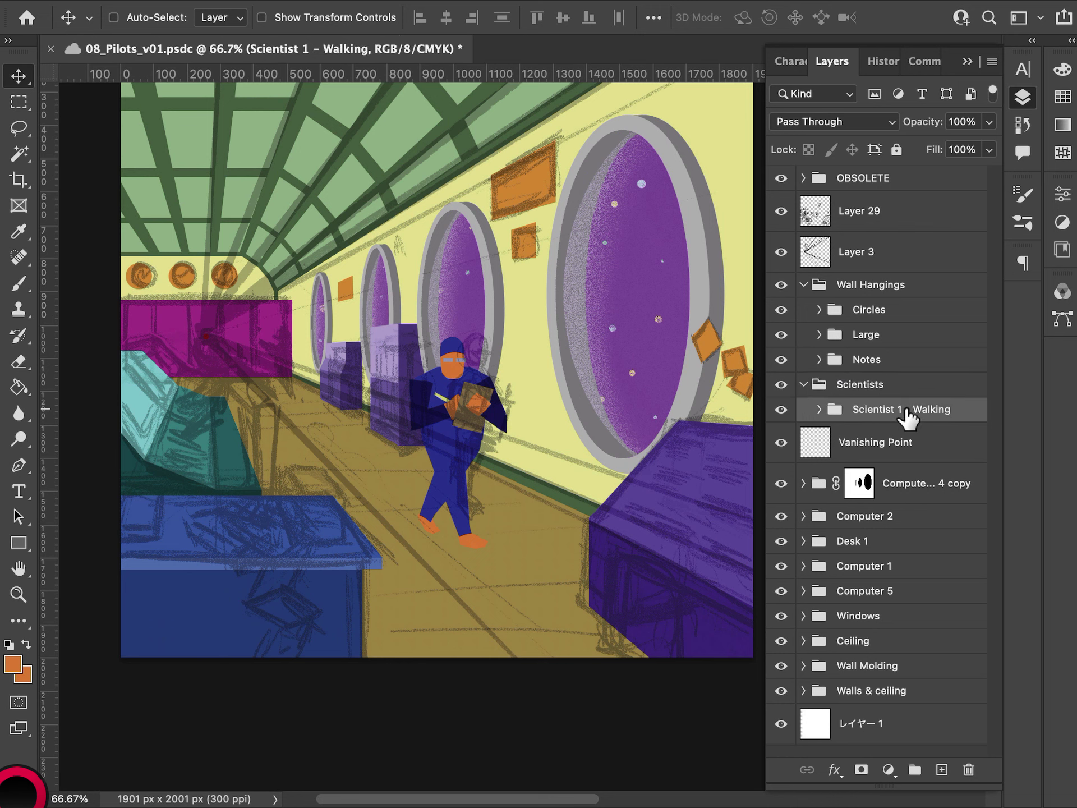
pyautogui.click(915, 769)
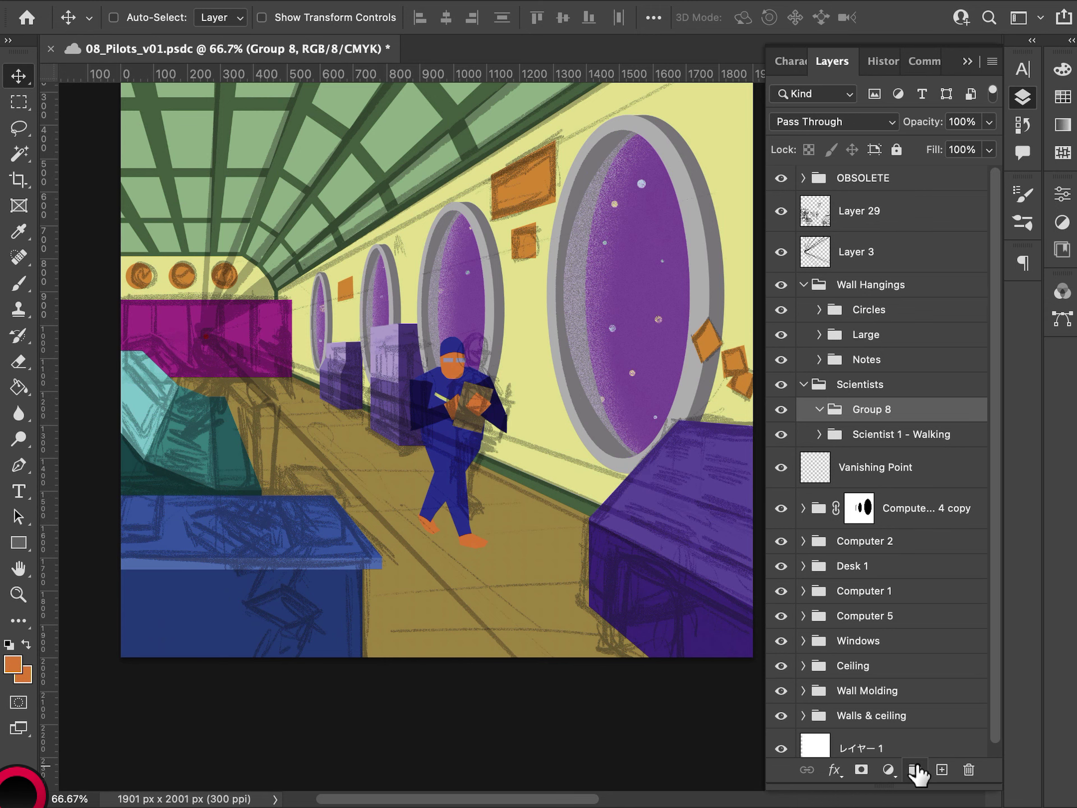
pyautogui.press('l')
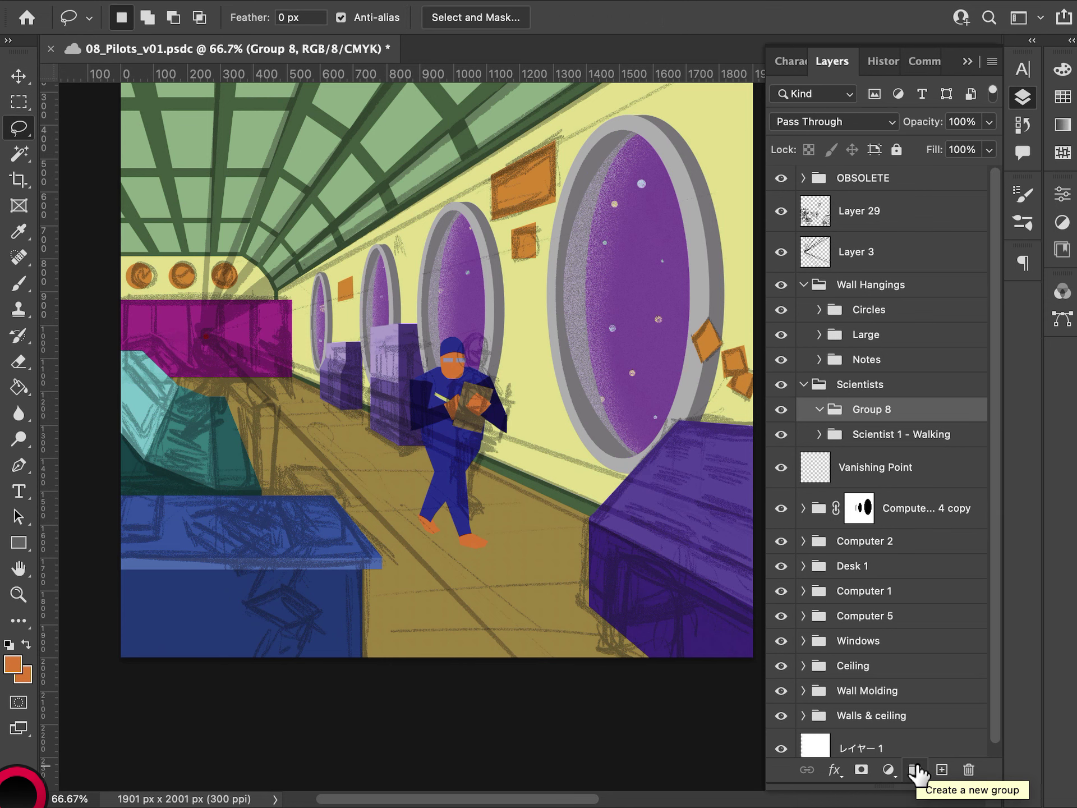
pyautogui.press('super+plus')
pyautogui.moveTo(145, 362); pyautogui.dragTo(250, 391)
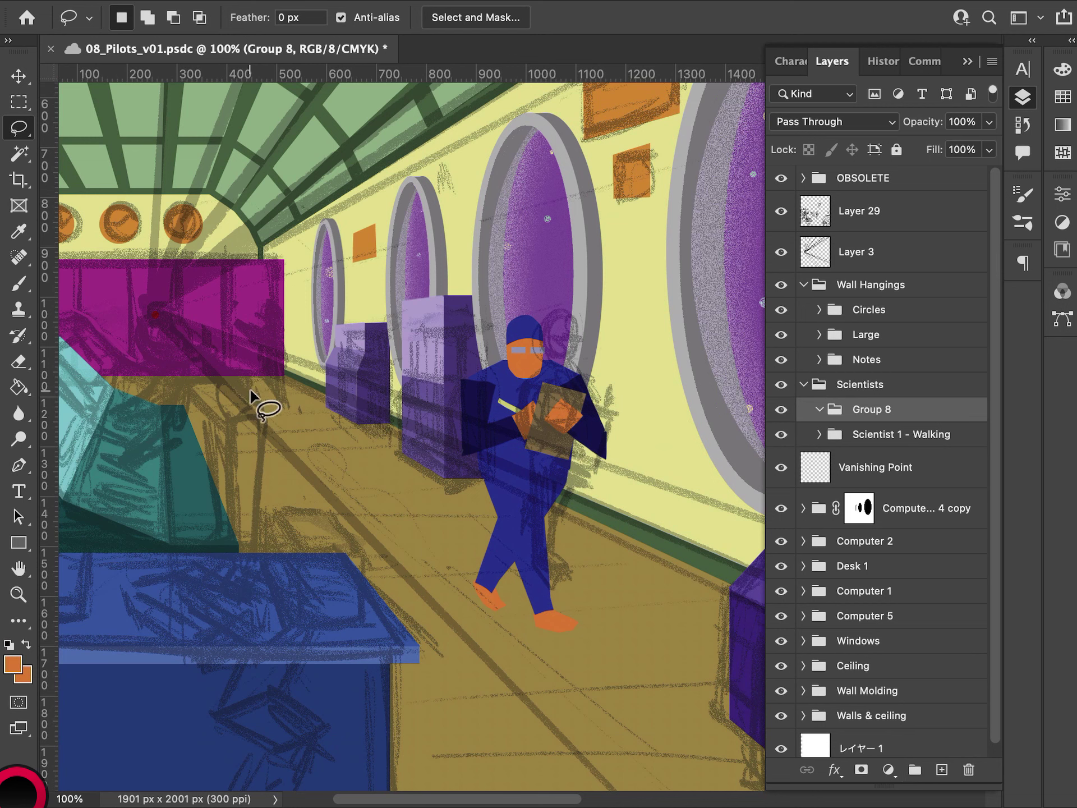
pyautogui.click(941, 769)
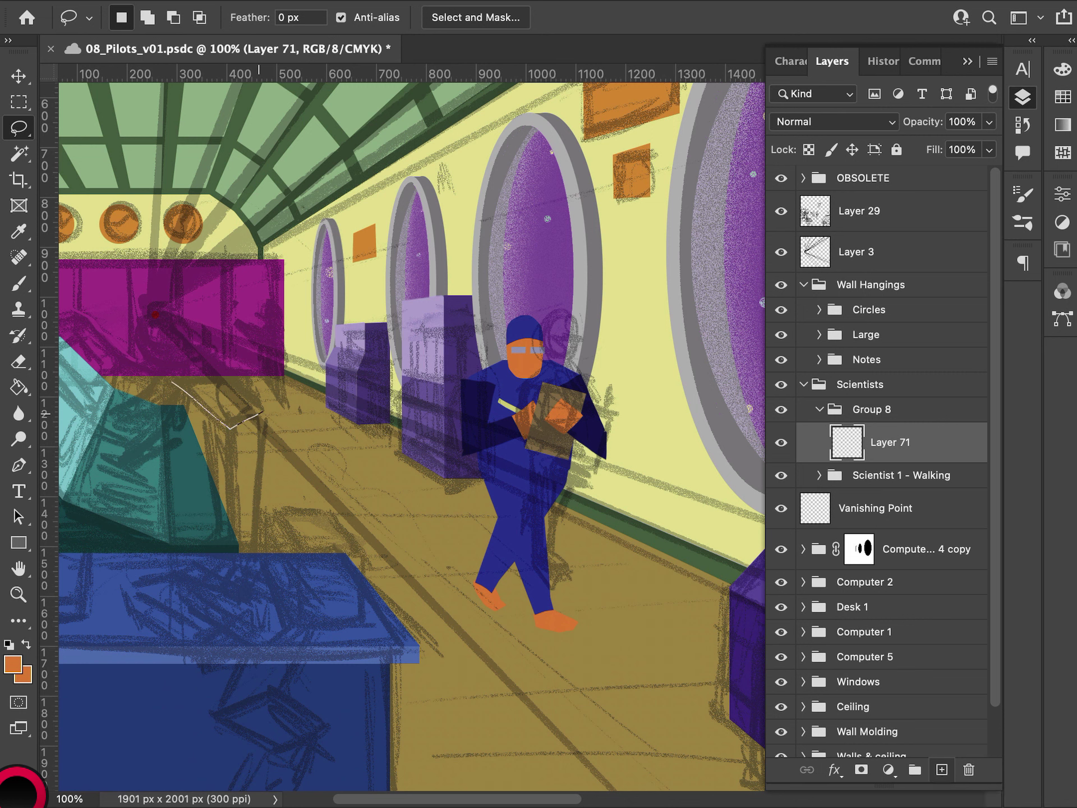
# - Outline the leaning scientist's torso over the sketch beside the magenta console and fill it with the walking scientist's suit blue
pyautogui.moveTo(159, 374)
pyautogui.mouseDown()
pyautogui.moveTo(227, 423)
pyautogui.moveTo(270, 403)
pyautogui.moveTo(229, 320)
pyautogui.moveTo(190, 312)
pyautogui.moveTo(155, 332)
pyautogui.moveTo(158, 375)
pyautogui.mouseUp()
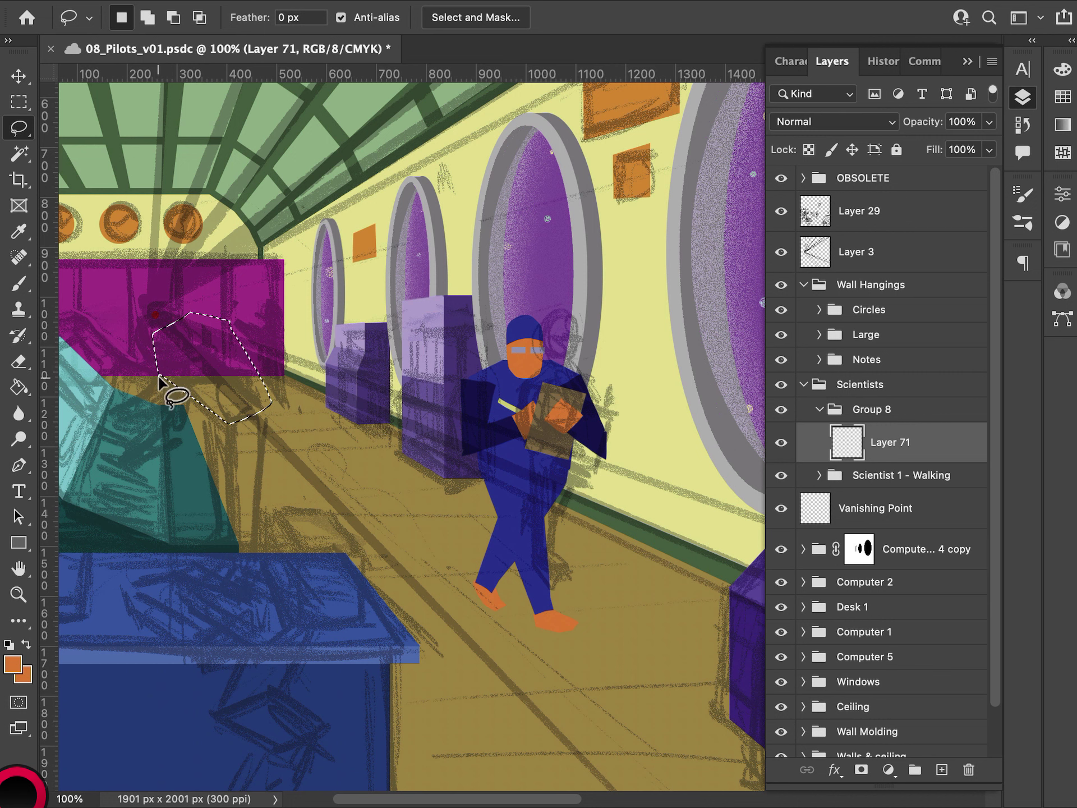
pyautogui.press('i')
pyautogui.click(511, 376)
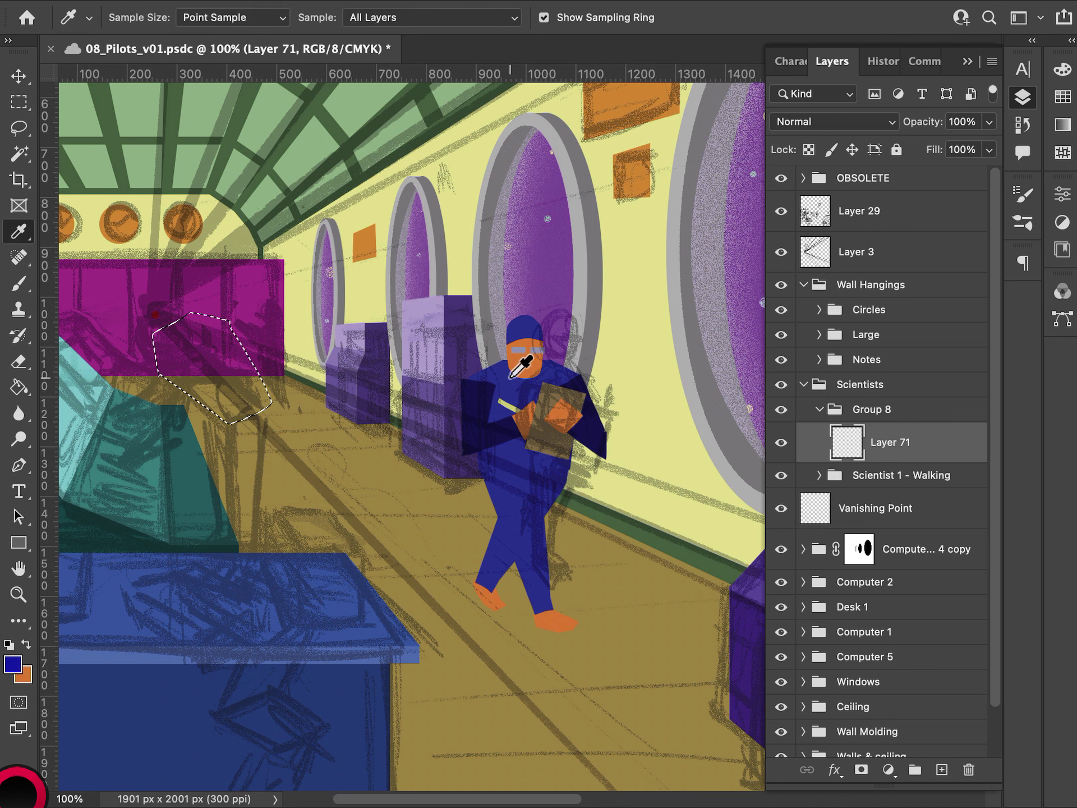
pyautogui.hotkey('alt', 'BackSpace')
pyautogui.click(273, 324)
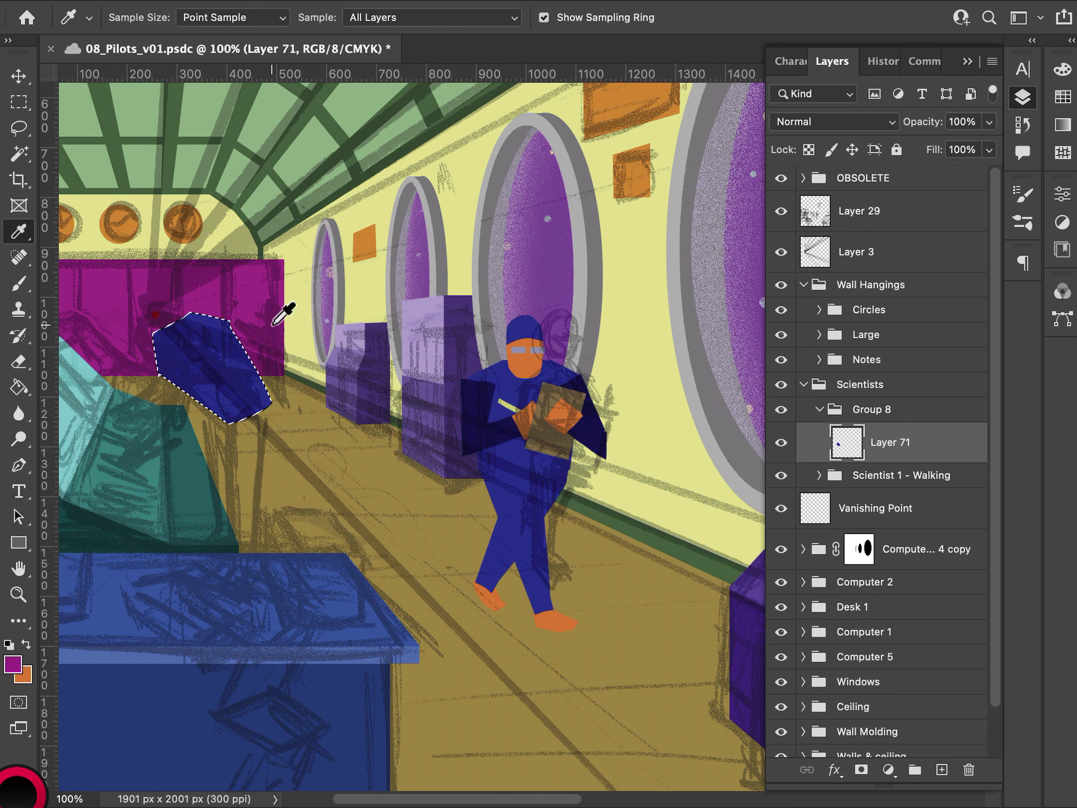
pyautogui.press('m')
pyautogui.press('i')
pyautogui.click(525, 322)
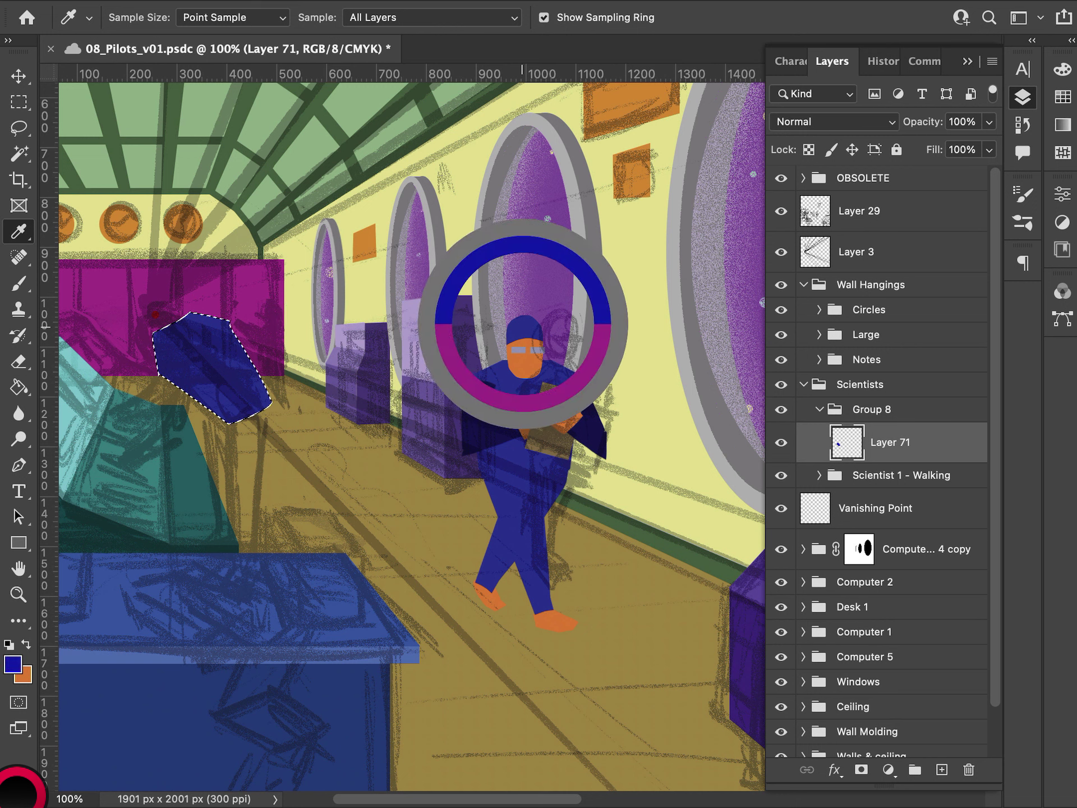
pyautogui.press('m')
pyautogui.press('super+d')
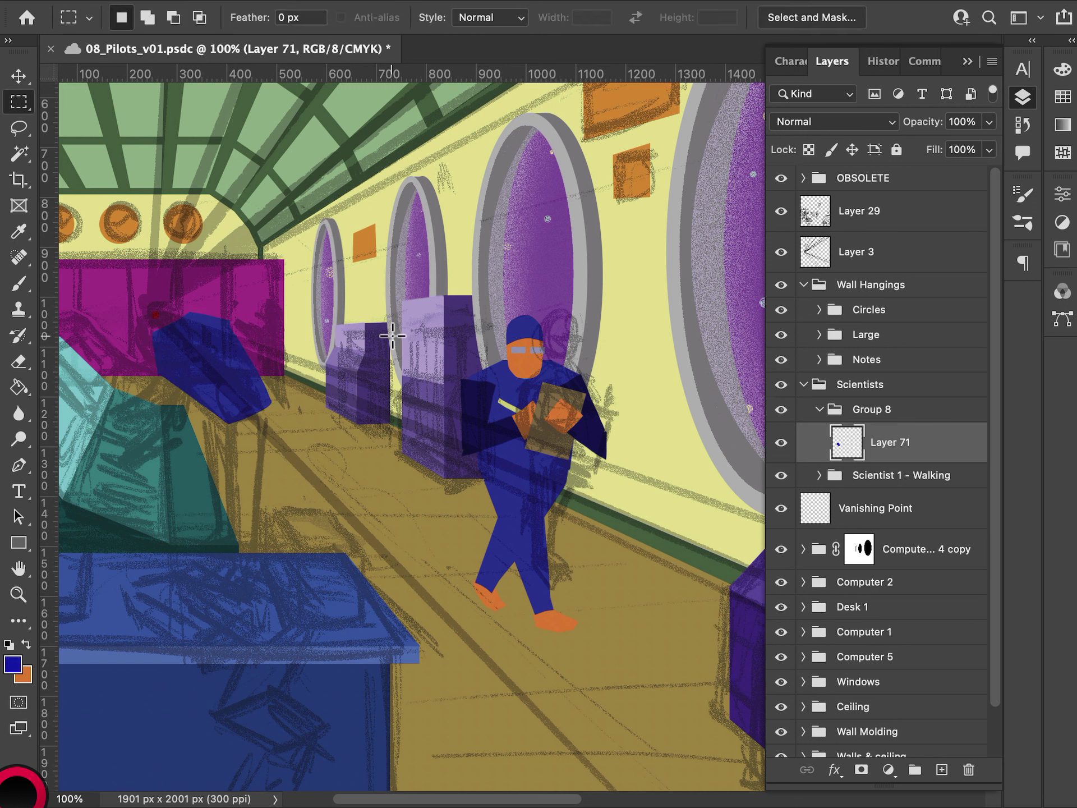
pyautogui.press('l')
pyautogui.moveTo(229, 323)
pyautogui.mouseDown()
pyautogui.moveTo(259, 386)
pyautogui.moveTo(219, 330)
pyautogui.mouseUp()
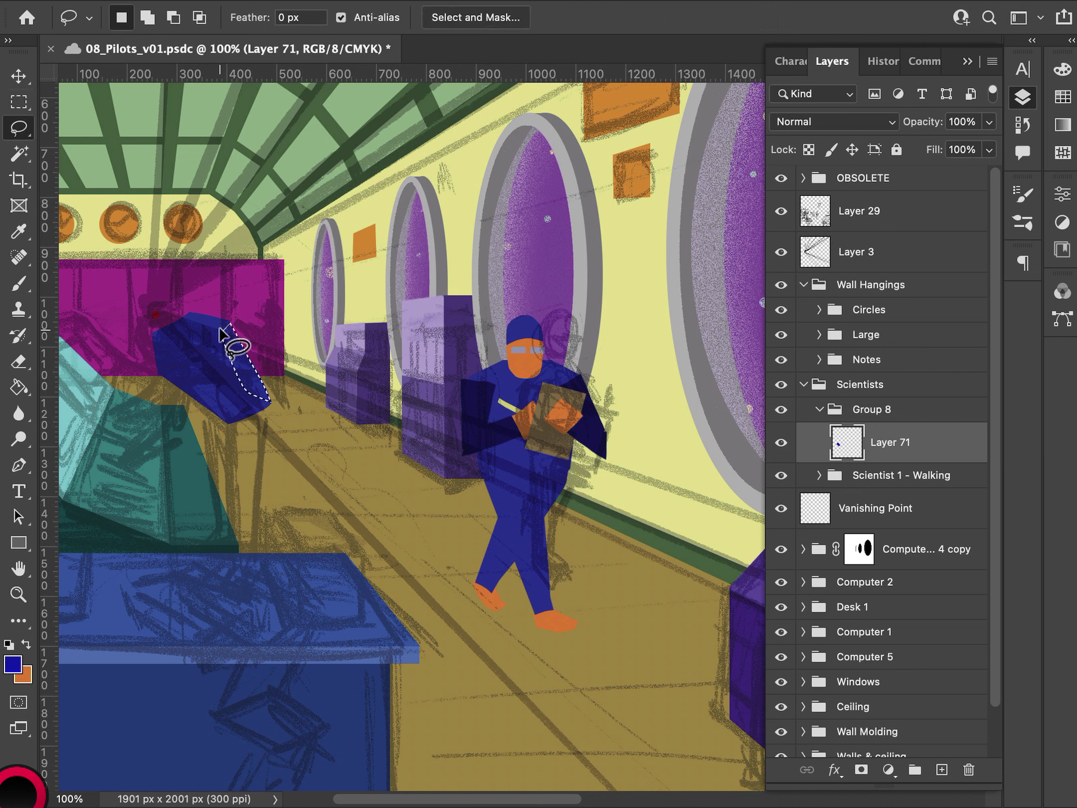
pyautogui.press('m')
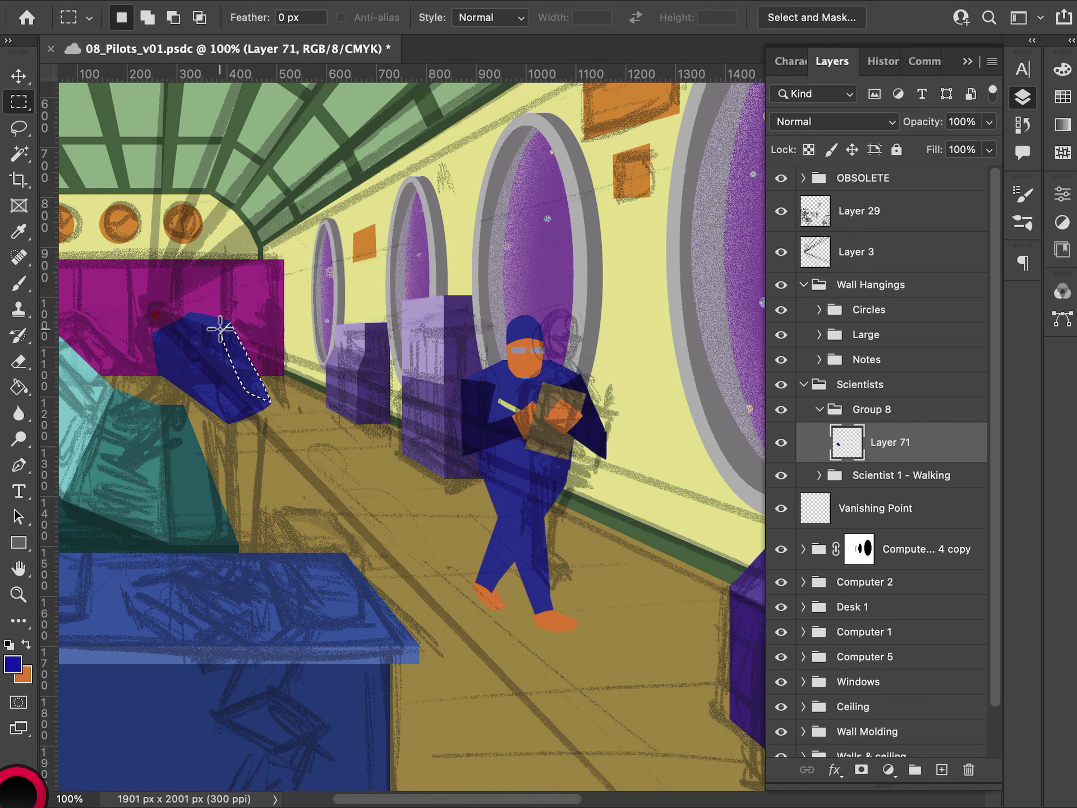
pyautogui.click(352, 370)
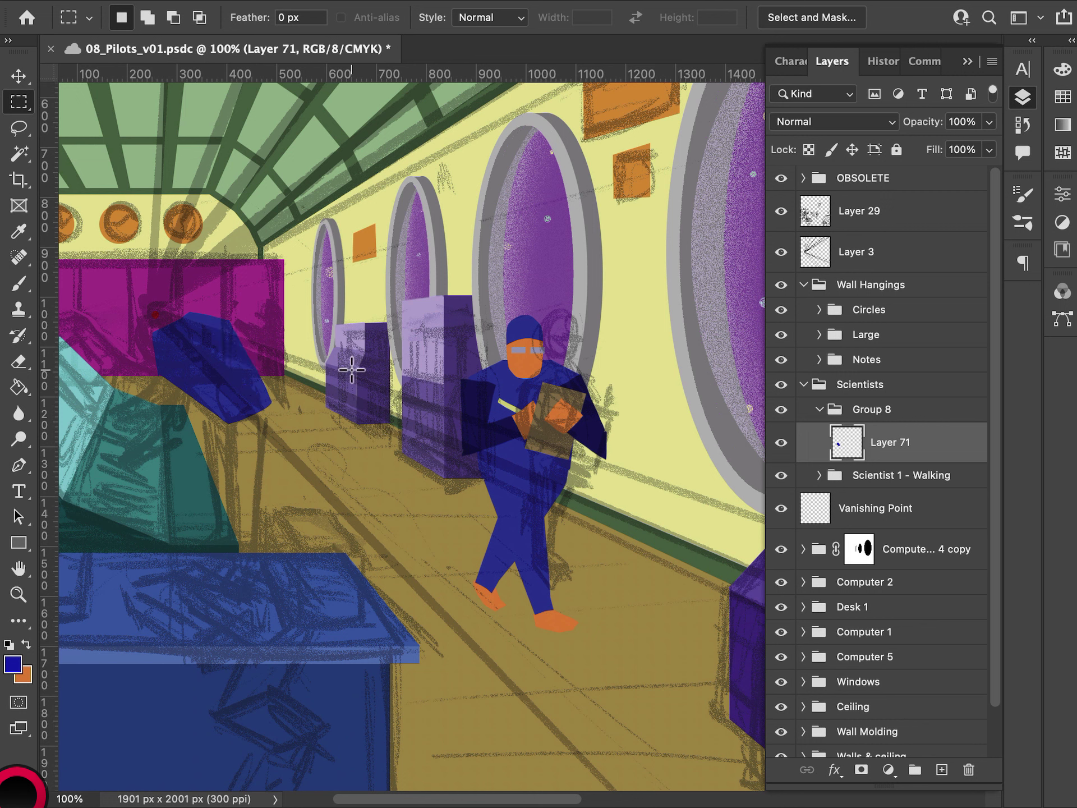
# - Outline the leaning scientist's two legs below the torso and fill both with the same blue on the torso's layer
pyautogui.moveTo(230, 408); pyautogui.dragTo(231, 556)
pyautogui.click(248, 486)
pyautogui.press('l')
pyautogui.moveTo(228, 403)
pyautogui.mouseDown()
pyautogui.moveTo(227, 544)
pyautogui.moveTo(246, 548)
pyautogui.moveTo(272, 397)
pyautogui.moveTo(236, 408)
pyautogui.mouseUp()
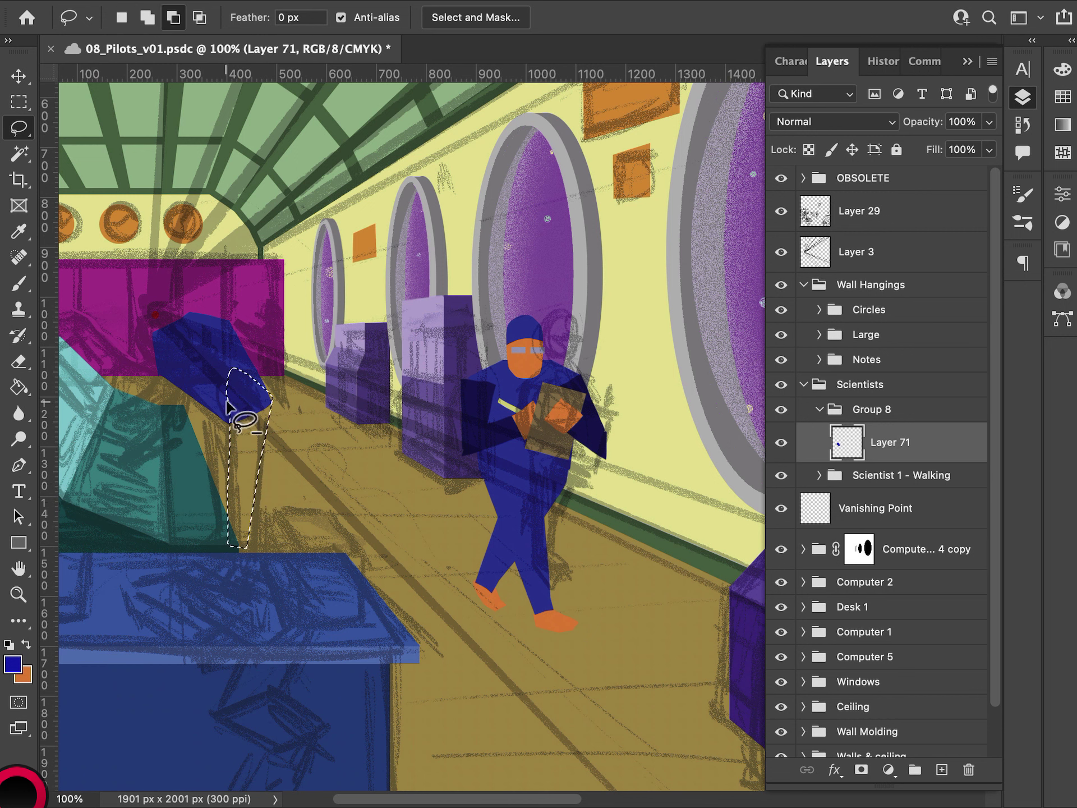
pyautogui.hotkey('alt', 'BackSpace')
pyautogui.press('super+d')
pyautogui.moveTo(205, 387)
pyautogui.mouseDown()
pyautogui.moveTo(219, 502)
pyautogui.moveTo(208, 483)
pyautogui.moveTo(204, 508)
pyautogui.moveTo(215, 500)
pyautogui.moveTo(230, 395)
pyautogui.moveTo(208, 508)
pyautogui.moveTo(207, 469)
pyautogui.moveTo(212, 515)
pyautogui.moveTo(231, 423)
pyautogui.moveTo(214, 372)
pyautogui.mouseUp()
pyautogui.hotkey('alt', 'BackSpace')
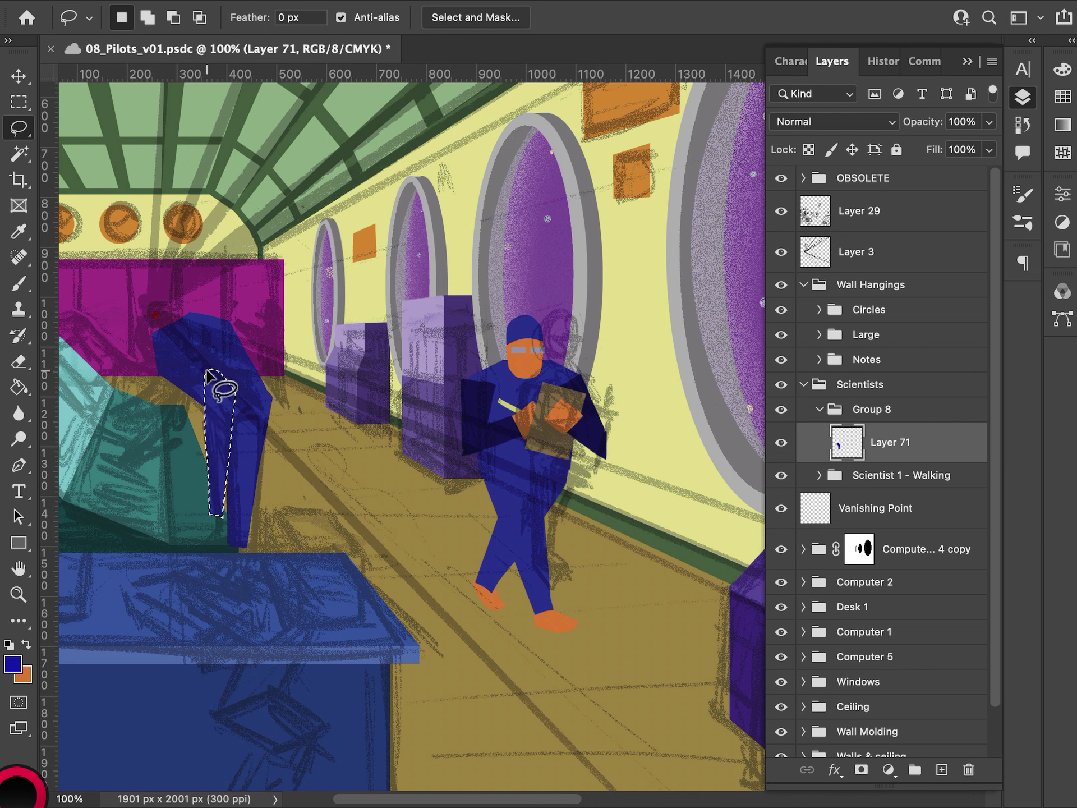
pyautogui.hotkey('ctrl', 'd')
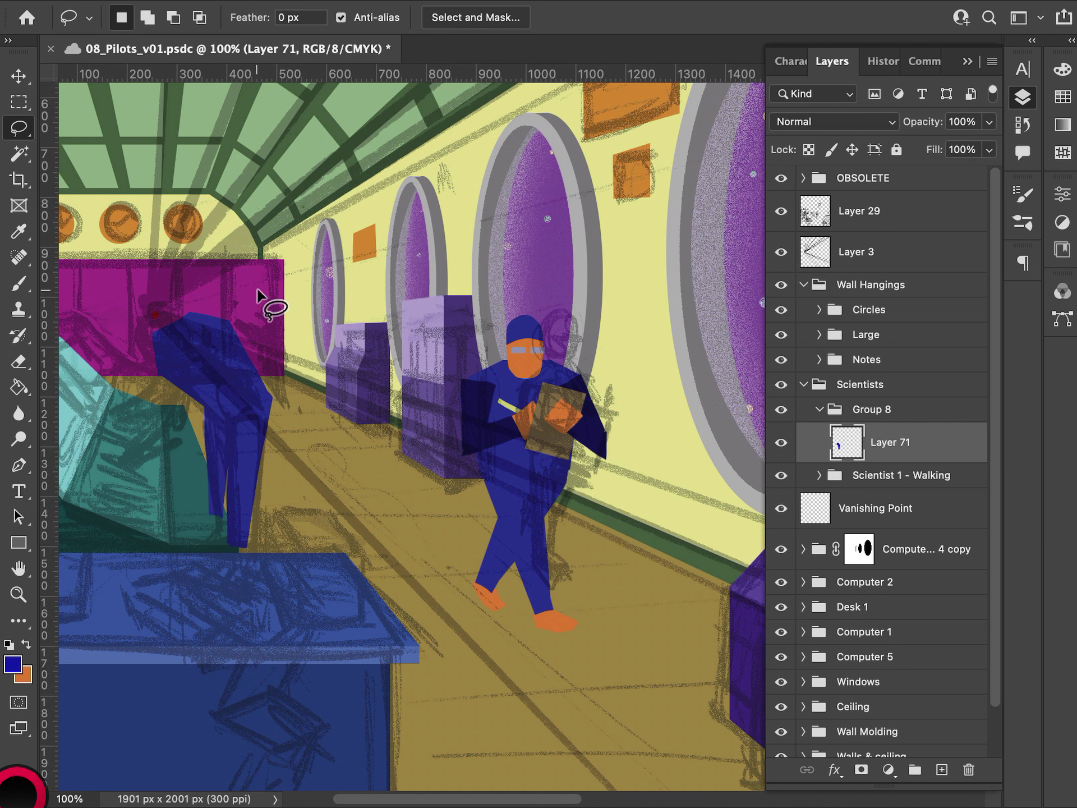
# - Trim the outer edge of the leaning scientist's rear leg
pyautogui.moveTo(198, 449)
pyautogui.mouseDown()
pyautogui.moveTo(182, 513)
pyautogui.moveTo(180, 474)
pyautogui.mouseUp()
pyautogui.press('Delete')
pyautogui.hotkey('ctrl', 'd')
# - Move the leaning scientist's body up and to the left and scale it down to about two thirds beside the teal console
pyautogui.press('v')
pyautogui.moveTo(246, 410); pyautogui.dragTo(230, 372)
pyautogui.hotkey('ctrl', 't')
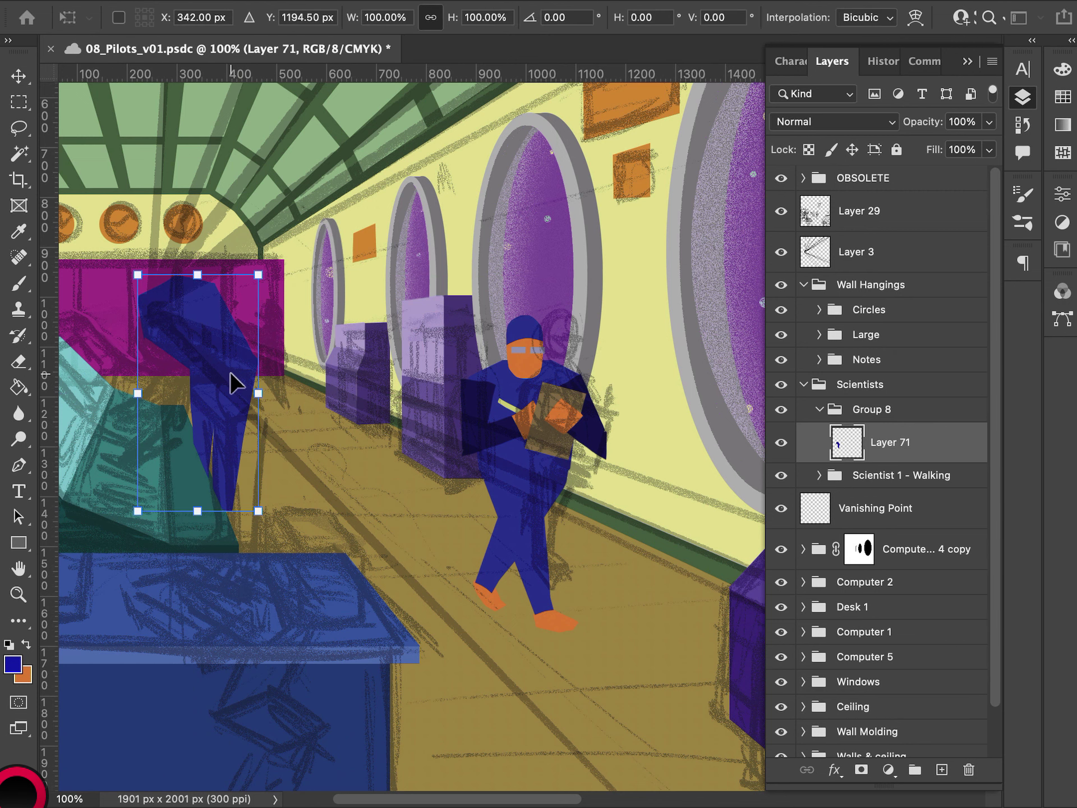
pyautogui.moveTo(258, 274); pyautogui.dragTo(233, 324)
pyautogui.moveTo(187, 379)
pyautogui.mouseDown()
pyautogui.moveTo(212, 365)
pyautogui.moveTo(197, 354)
pyautogui.mouseUp()
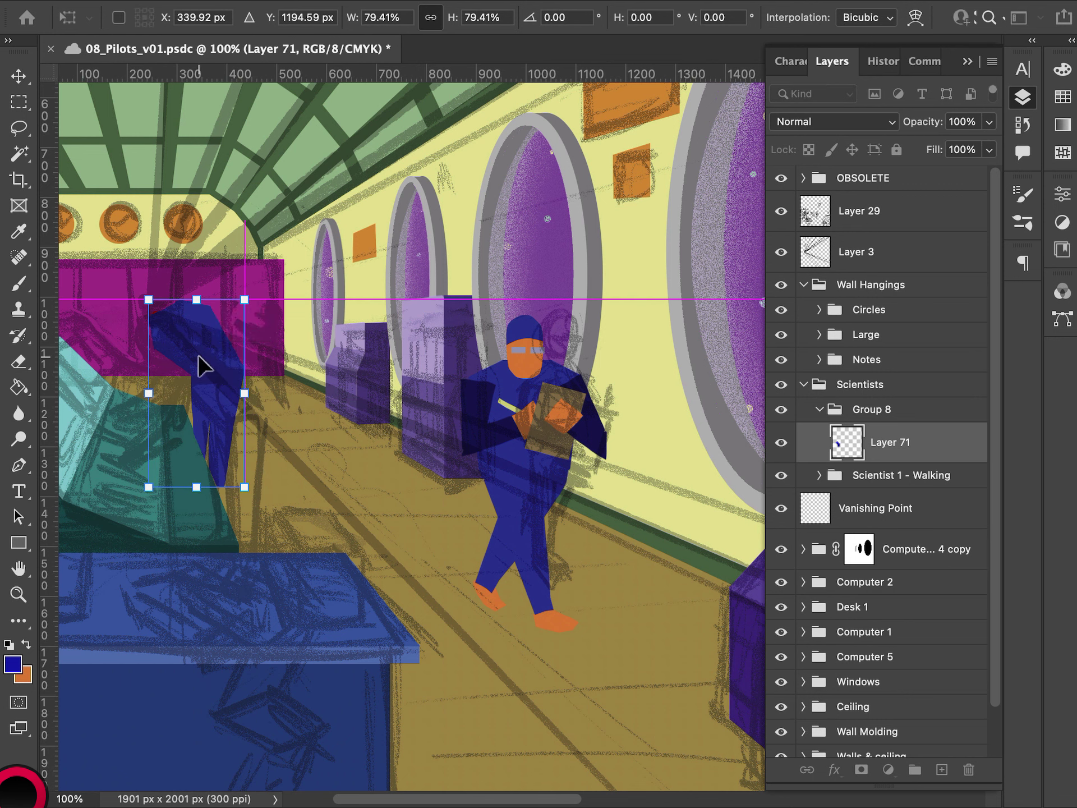
pyautogui.moveTo(244, 299); pyautogui.dragTo(207, 360)
pyautogui.moveTo(254, 307); pyautogui.dragTo(257, 307)
pyautogui.press('Return')
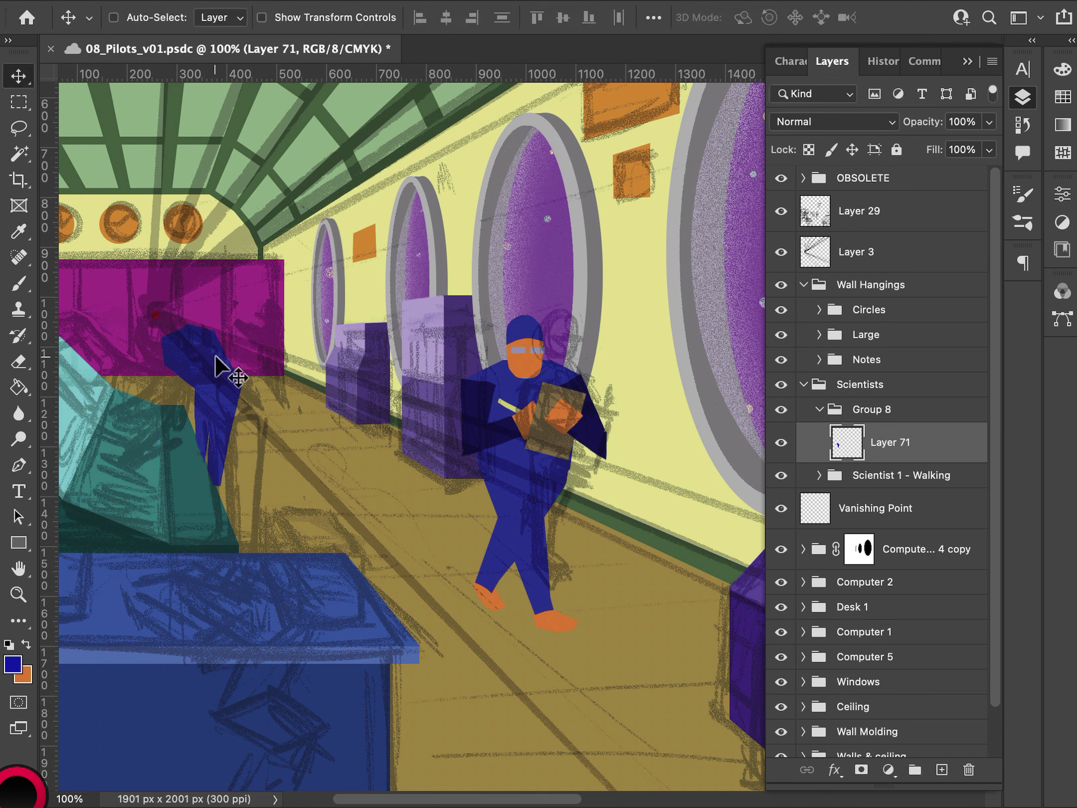
# - Add a layer and draw an orange oval head at the leaning scientist's collar
pyautogui.click(941, 769)
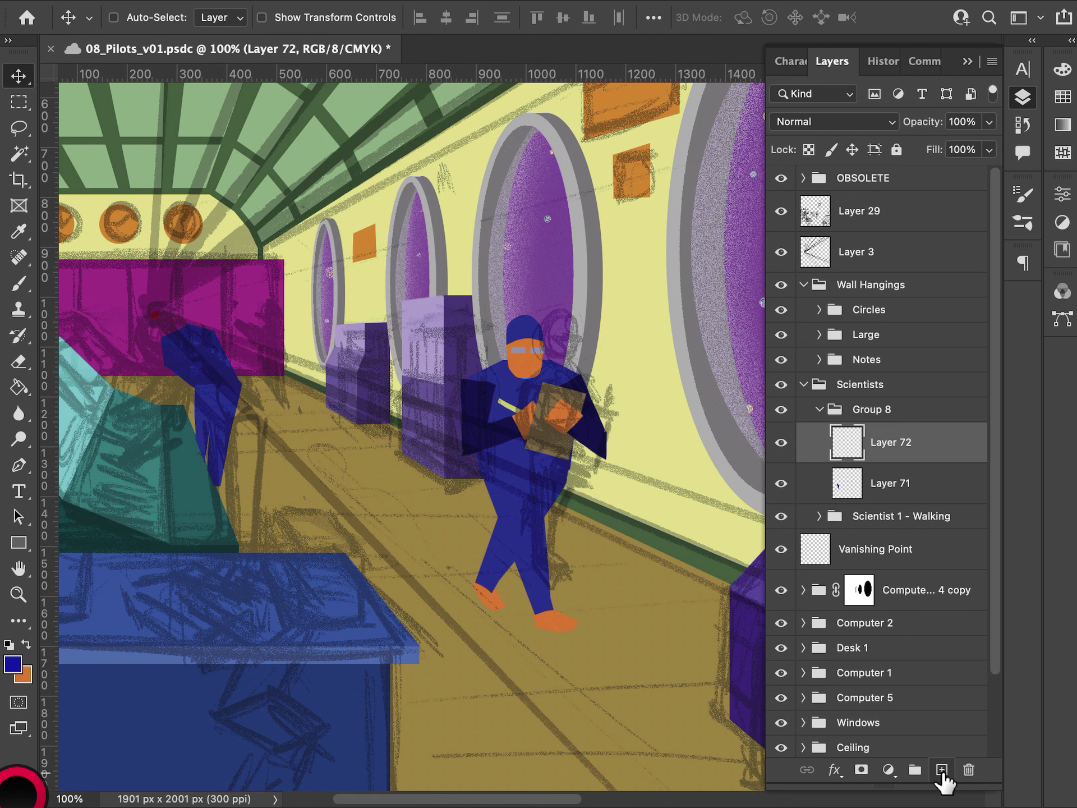
pyautogui.press('l')
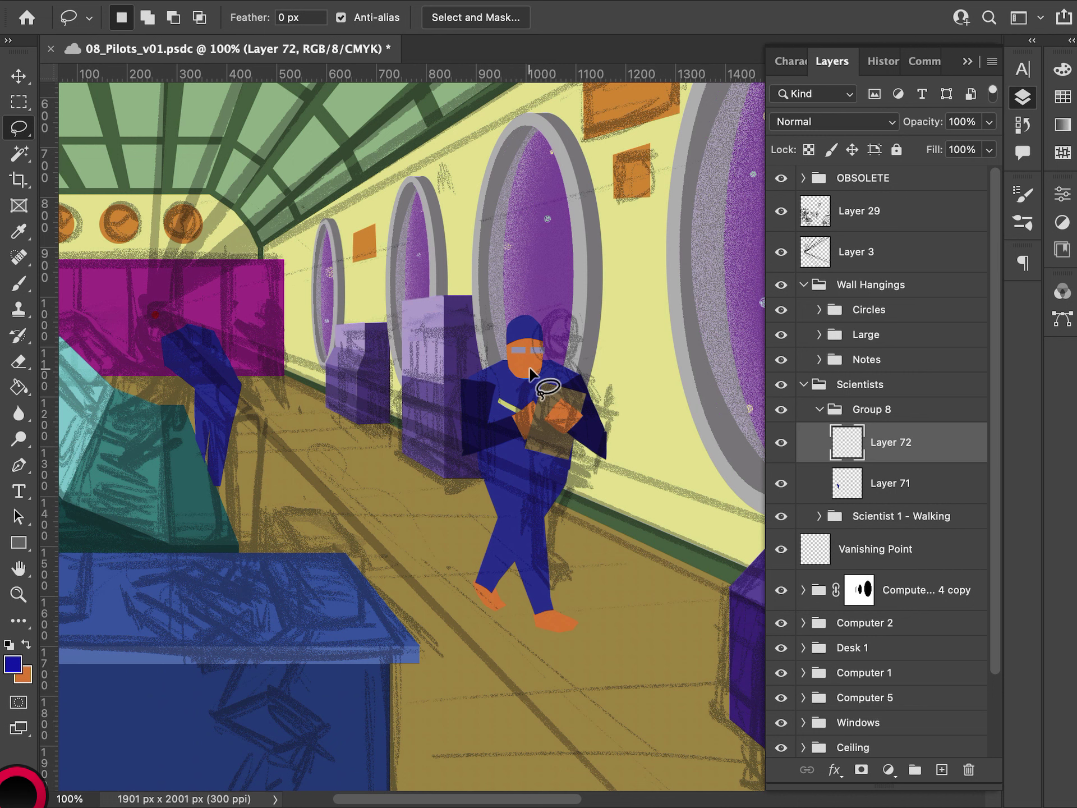
pyautogui.moveTo(166, 336)
pyautogui.mouseDown()
pyautogui.moveTo(136, 327)
pyautogui.moveTo(131, 346)
pyautogui.moveTo(156, 361)
pyautogui.moveTo(155, 313)
pyautogui.moveTo(140, 317)
pyautogui.moveTo(137, 336)
pyautogui.moveTo(143, 351)
pyautogui.moveTo(163, 324)
pyautogui.moveTo(150, 319)
pyautogui.moveTo(145, 351)
pyautogui.moveTo(155, 319)
pyautogui.moveTo(140, 336)
pyautogui.moveTo(159, 372)
pyautogui.moveTo(172, 362)
pyautogui.moveTo(147, 324)
pyautogui.moveTo(169, 334)
pyautogui.moveTo(143, 318)
pyautogui.moveTo(153, 358)
pyautogui.moveTo(166, 365)
pyautogui.moveTo(167, 336)
pyautogui.mouseUp()
pyautogui.press('super+d')
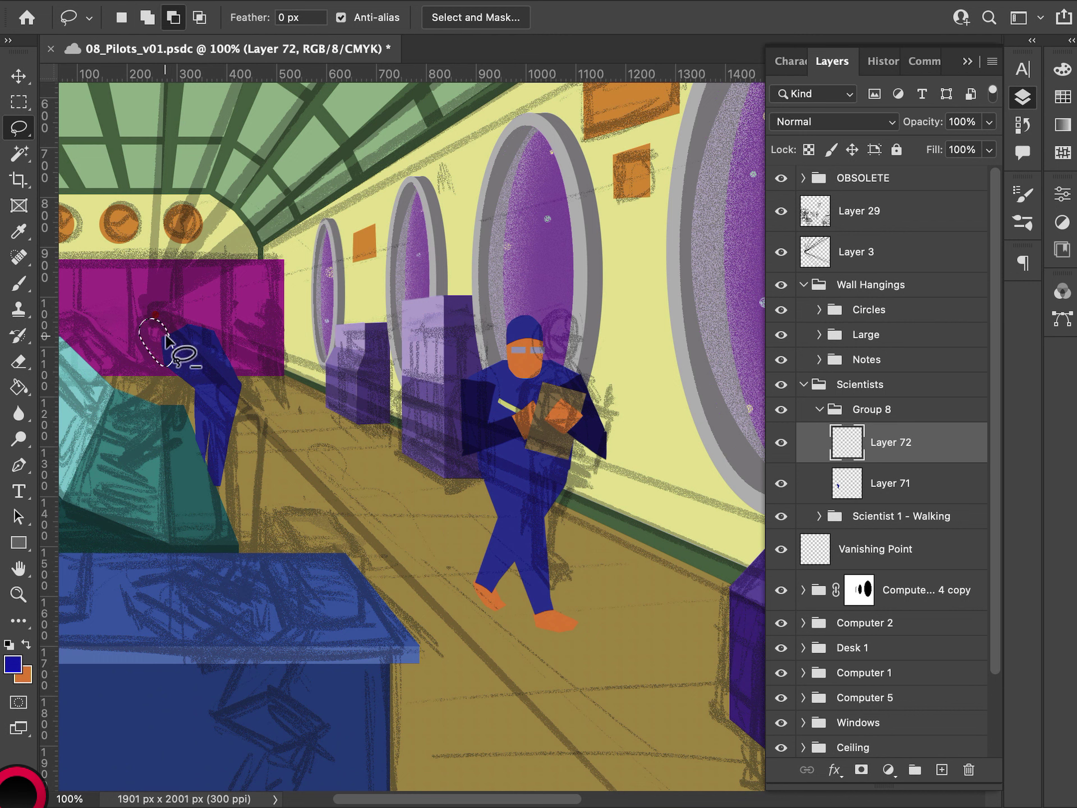
pyautogui.press('super+BackSpace')
pyautogui.hotkey('ctrl', 'd')
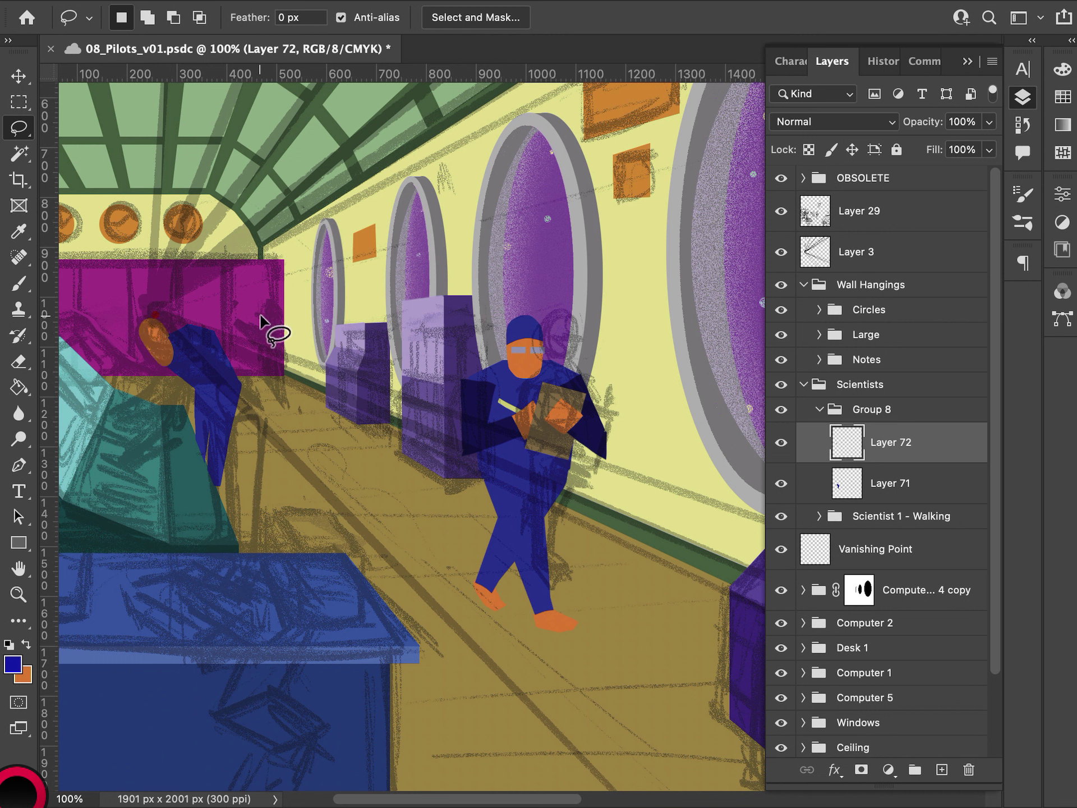
# - Transform the leaning scientist's head, making it slightly smaller, tilting it and fitting it against the collar
pyautogui.hotkey('ctrl', 't')
pyautogui.moveTo(173, 367); pyautogui.dragTo(164, 329)
pyautogui.moveTo(194, 297); pyautogui.dragTo(213, 320)
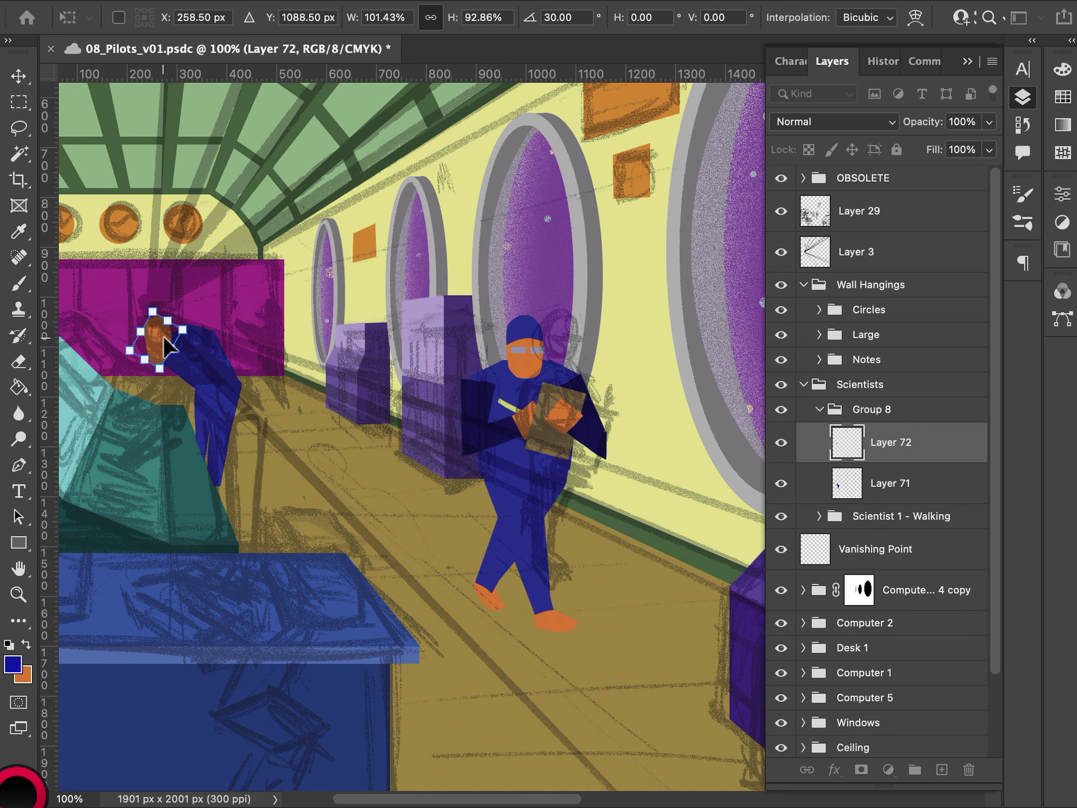
pyautogui.press('Return')
pyautogui.press('super+t')
pyautogui.moveTo(158, 365)
pyautogui.mouseDown()
pyautogui.moveTo(174, 314)
pyautogui.moveTo(209, 281)
pyautogui.moveTo(147, 348)
pyautogui.moveTo(196, 326)
pyautogui.moveTo(185, 319)
pyautogui.moveTo(179, 331)
pyautogui.mouseUp()
pyautogui.press('Return')
pyautogui.press('super+t')
pyautogui.press('Return')
pyautogui.hotkey('ctrl', 't')
pyautogui.press('super+z')
pyautogui.press('Return')
pyautogui.press('v')
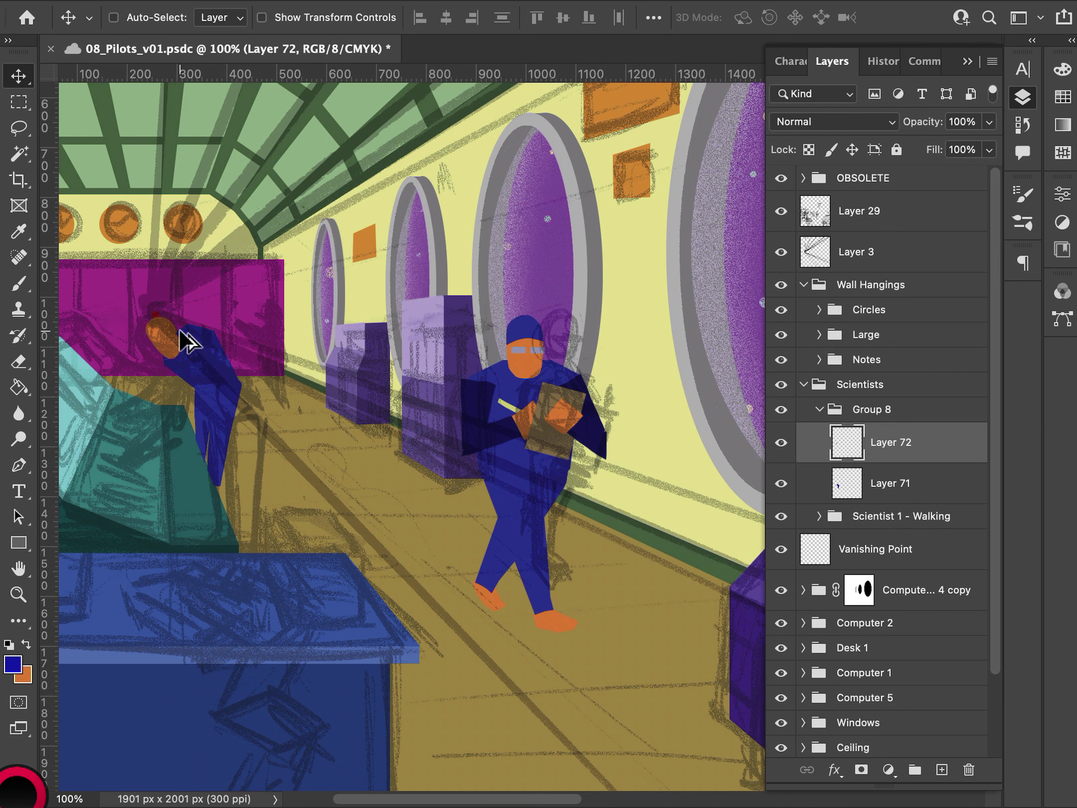
# - Add a layer and fill the upper part of the head's outline with the suit blue as a cap
pyautogui.click(942, 769)
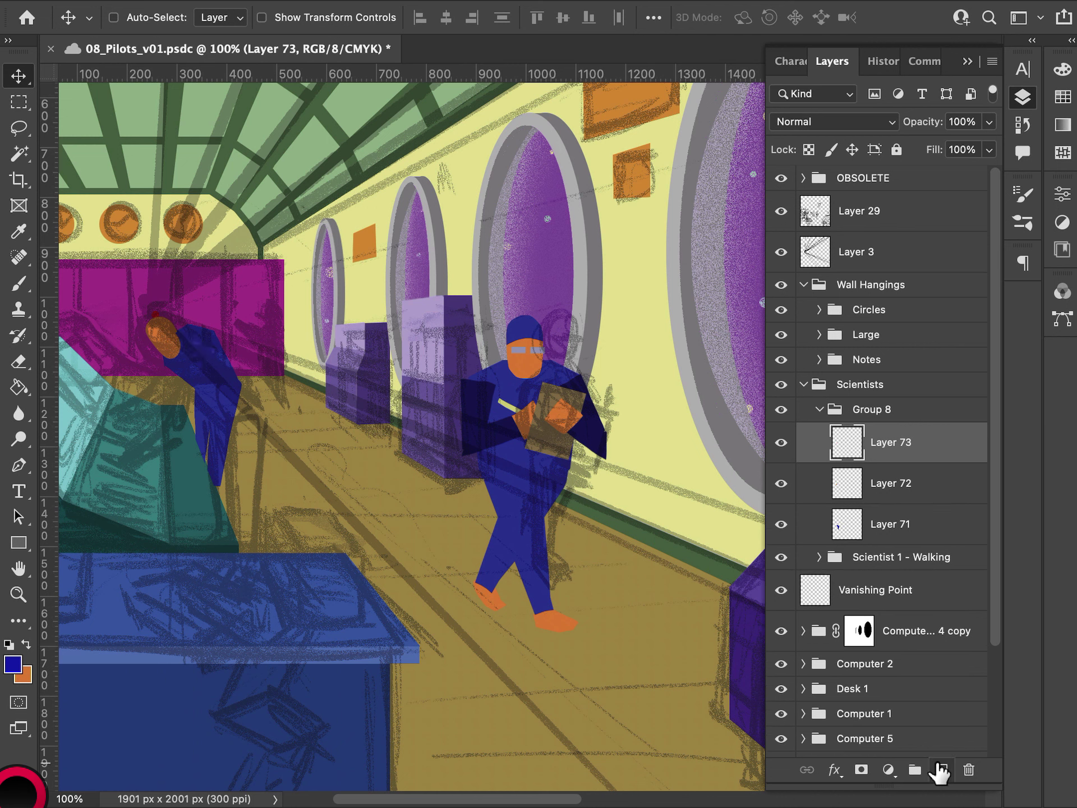
pyautogui.keyDown('super'); pyautogui.click(849, 507); pyautogui.keyUp('super')
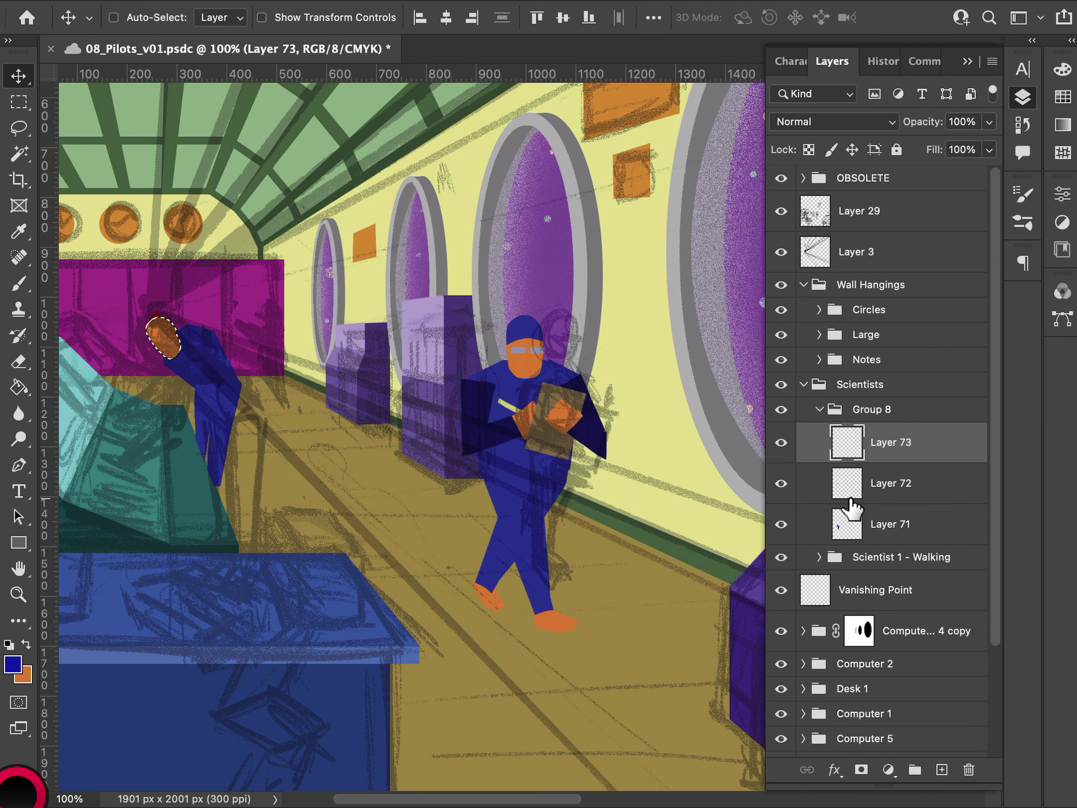
pyautogui.press('l')
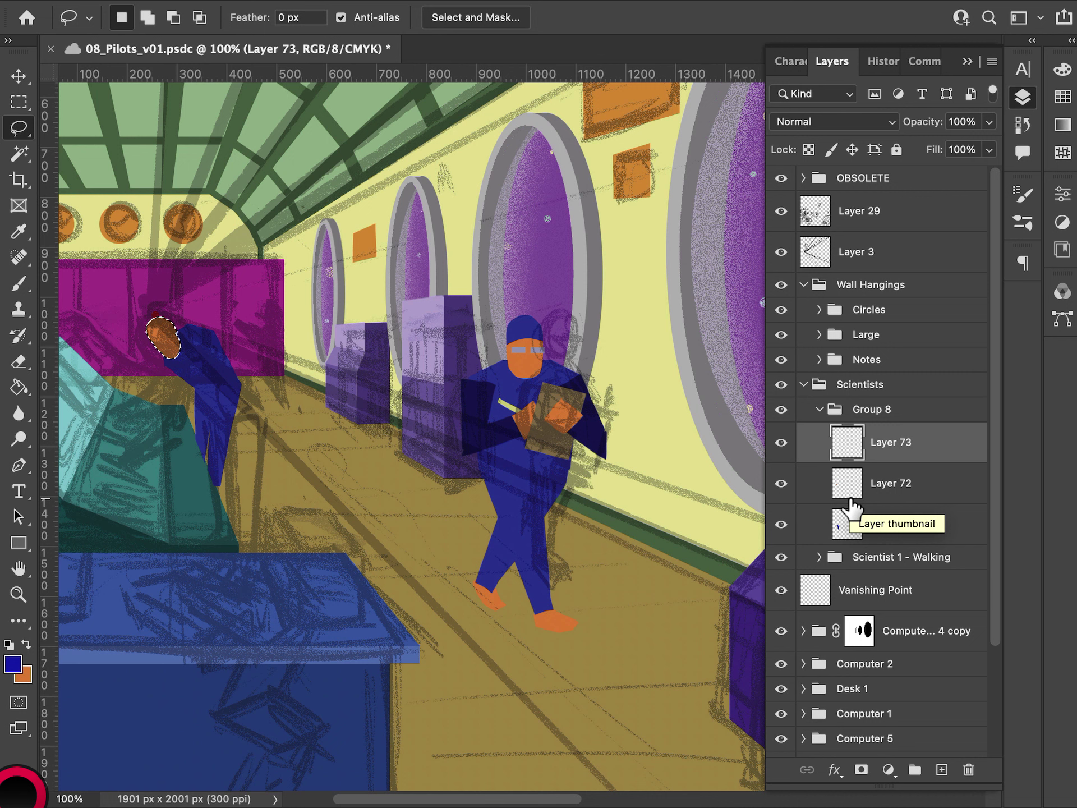
pyautogui.moveTo(151, 351); pyautogui.dragTo(182, 337)
pyautogui.keyDown('super'); pyautogui.click(847, 494); pyautogui.keyUp('super')
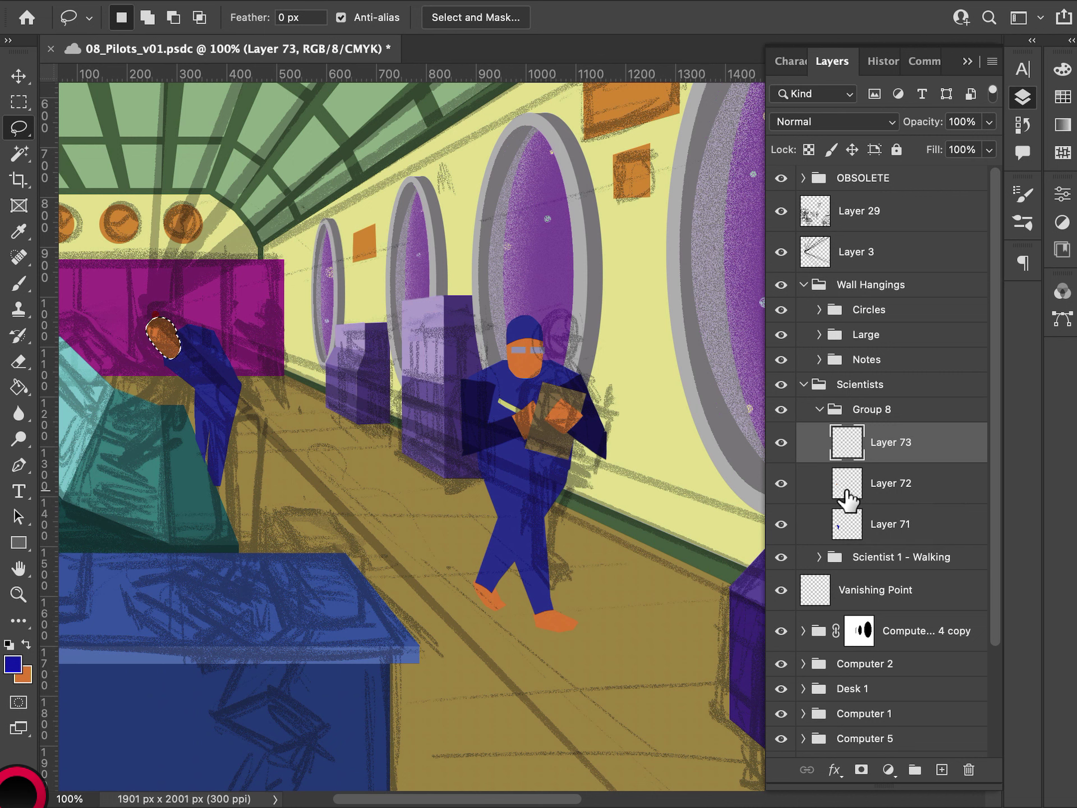
pyautogui.moveTo(147, 343)
pyautogui.mouseDown()
pyautogui.moveTo(179, 338)
pyautogui.moveTo(184, 370)
pyautogui.moveTo(147, 352)
pyautogui.mouseUp()
pyautogui.hotkey('alt', 'BackSpace')
pyautogui.hotkey('ctrl', 'd')
pyautogui.press('m')
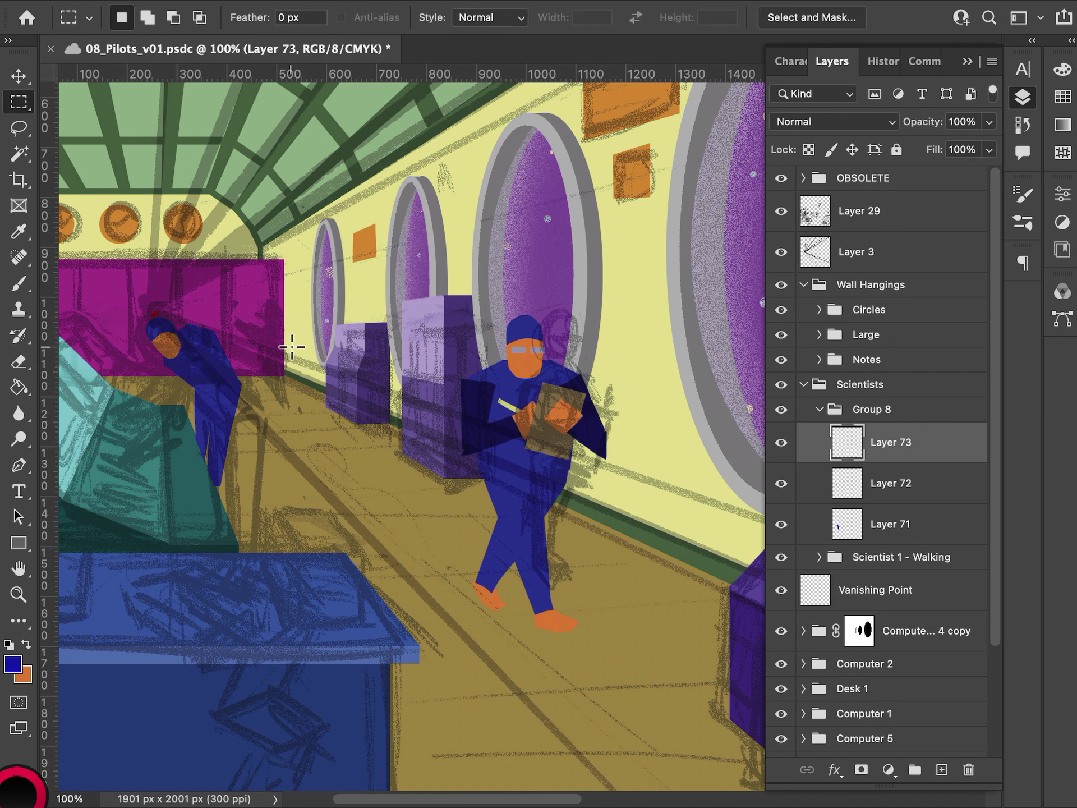
# - Add a layer and fill a narrow upper-arm shape on the leaning scientist with the dark navy sampled from the walking scientist's sleeve
pyautogui.click(941, 769)
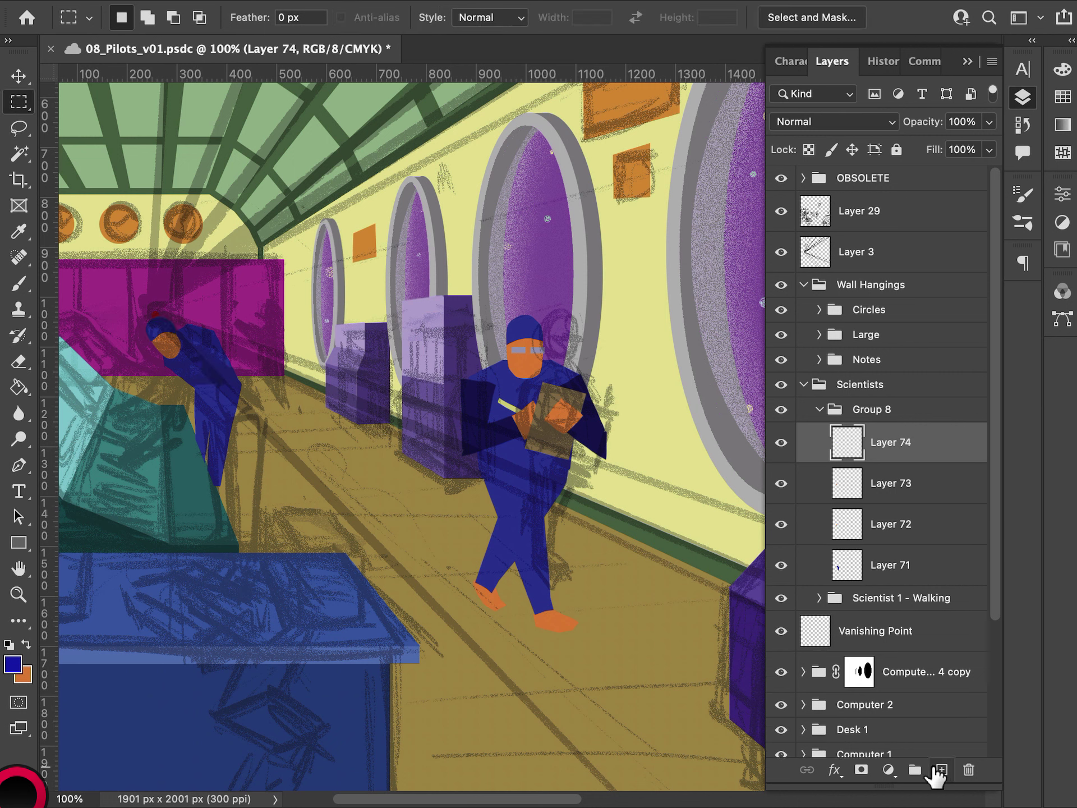
pyautogui.press('l')
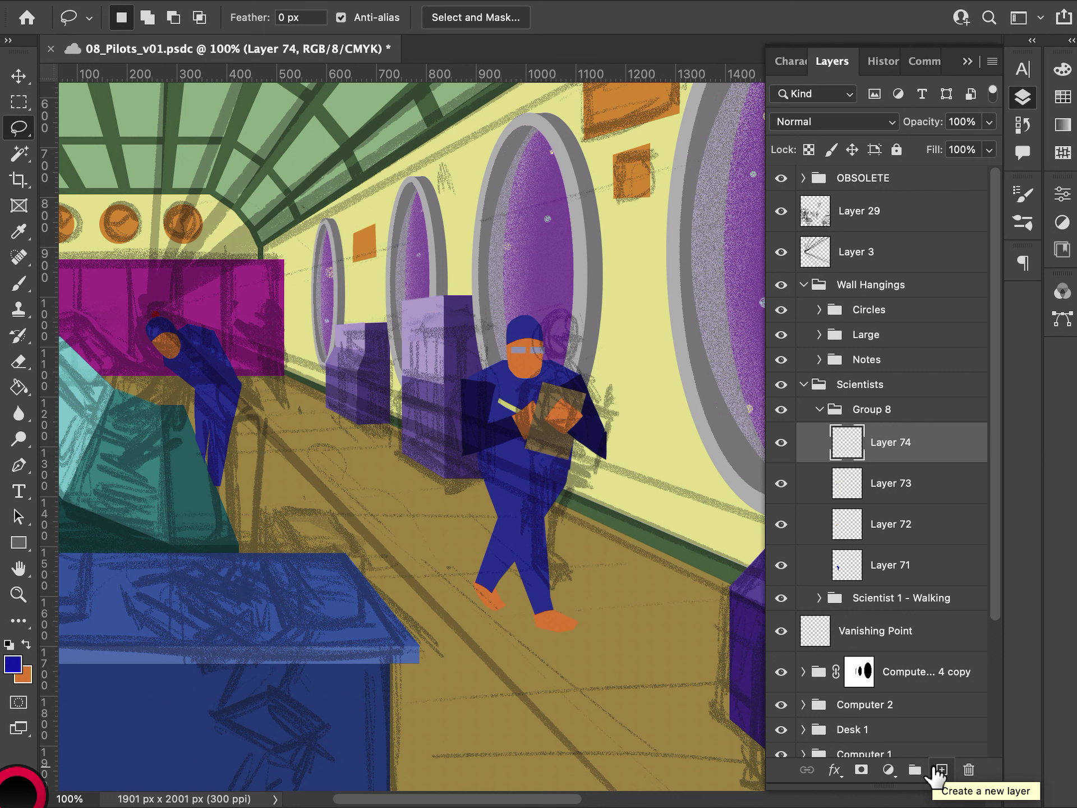
pyautogui.moveTo(191, 331)
pyautogui.mouseDown()
pyautogui.moveTo(185, 387)
pyautogui.moveTo(212, 374)
pyautogui.moveTo(185, 390)
pyautogui.moveTo(200, 394)
pyautogui.moveTo(212, 337)
pyautogui.moveTo(190, 332)
pyautogui.mouseUp()
pyautogui.press('super+d')
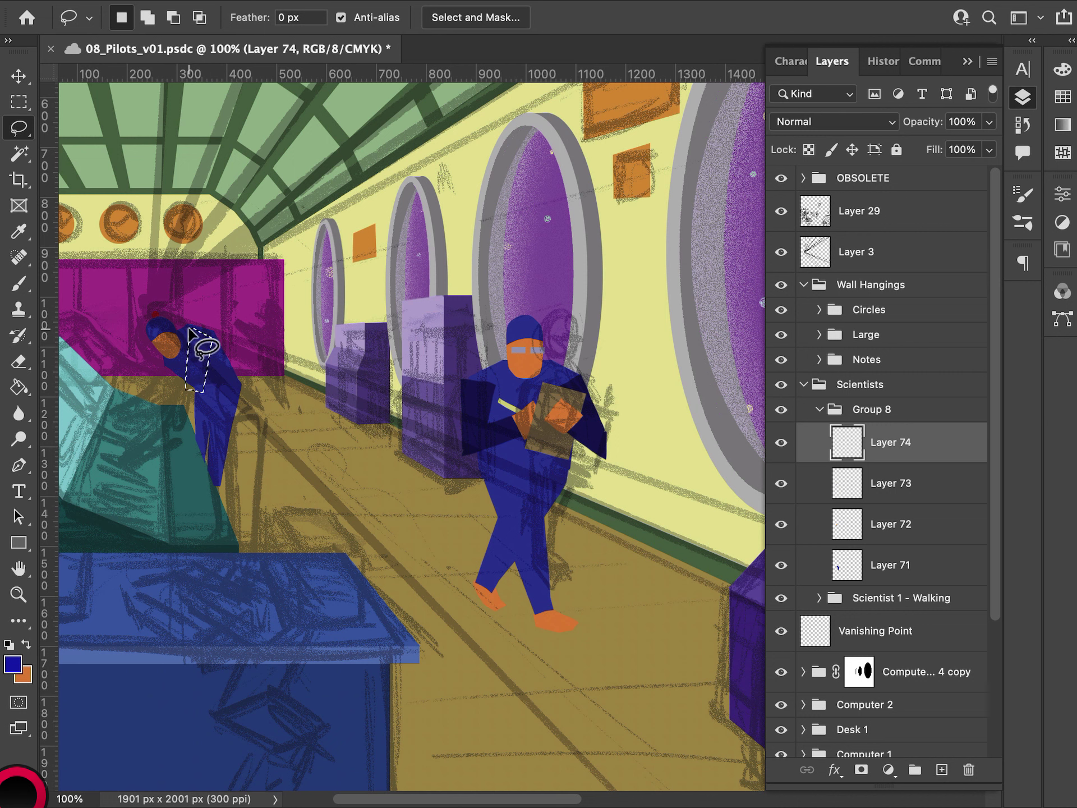
pyautogui.press('i')
pyautogui.click(475, 420)
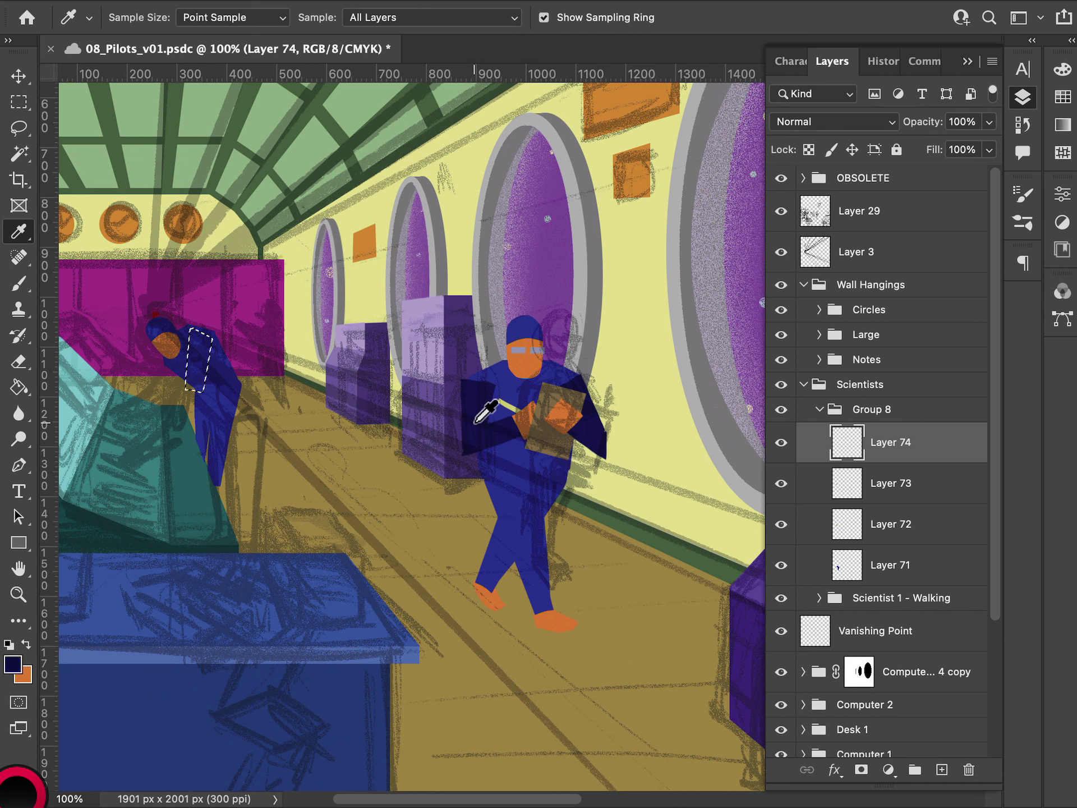
pyautogui.click(504, 440)
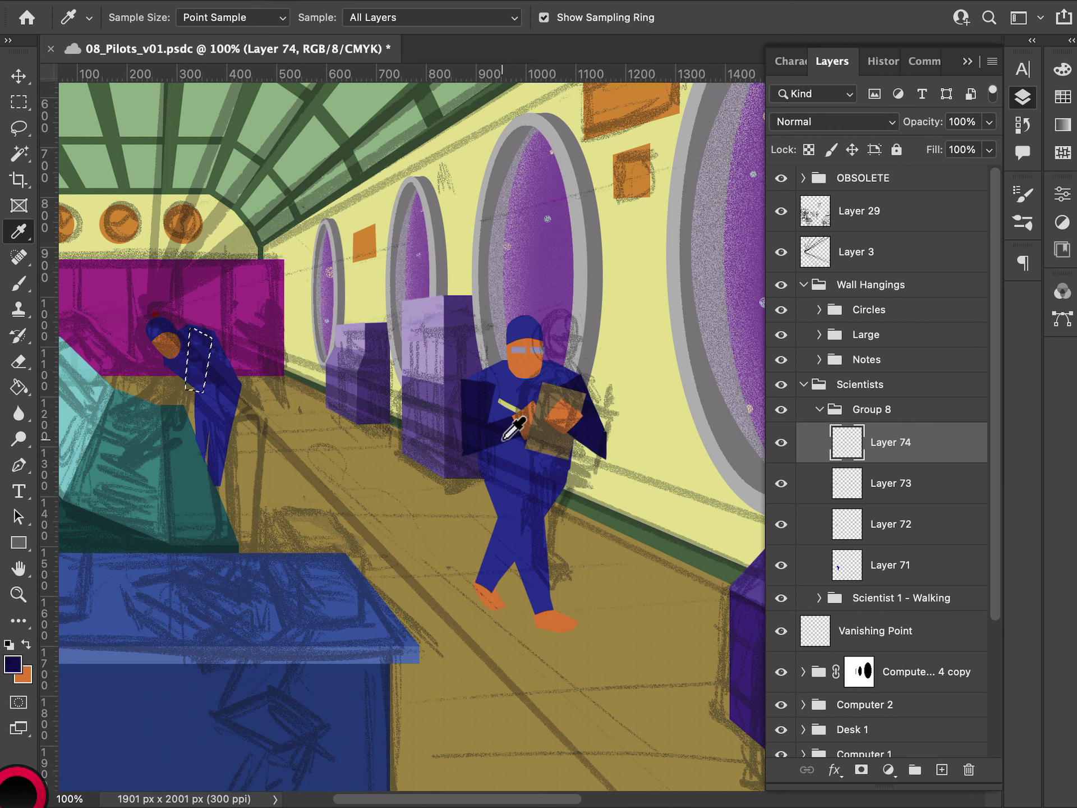
pyautogui.hotkey('alt', 'BackSpace')
pyautogui.hotkey('ctrl', 'd')
pyautogui.press('m')
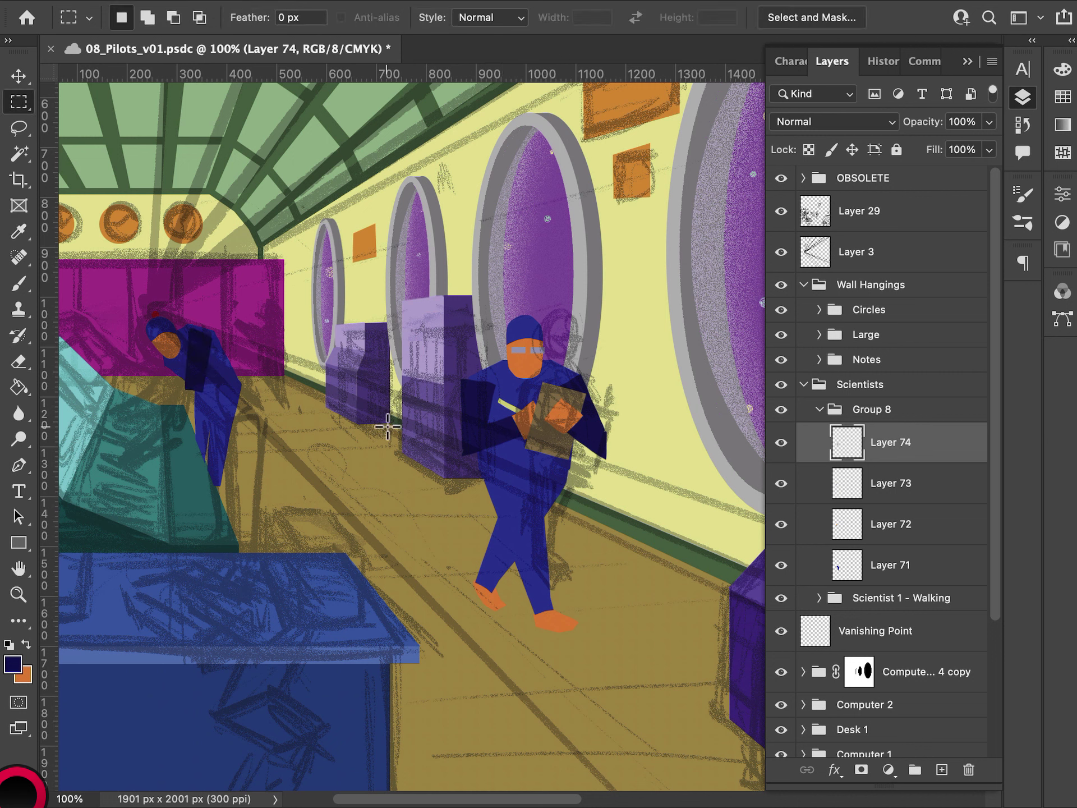
# - Add a layer and fill a dark navy forearm from the leaning scientist's elbow down to the teal console
pyautogui.click(942, 769)
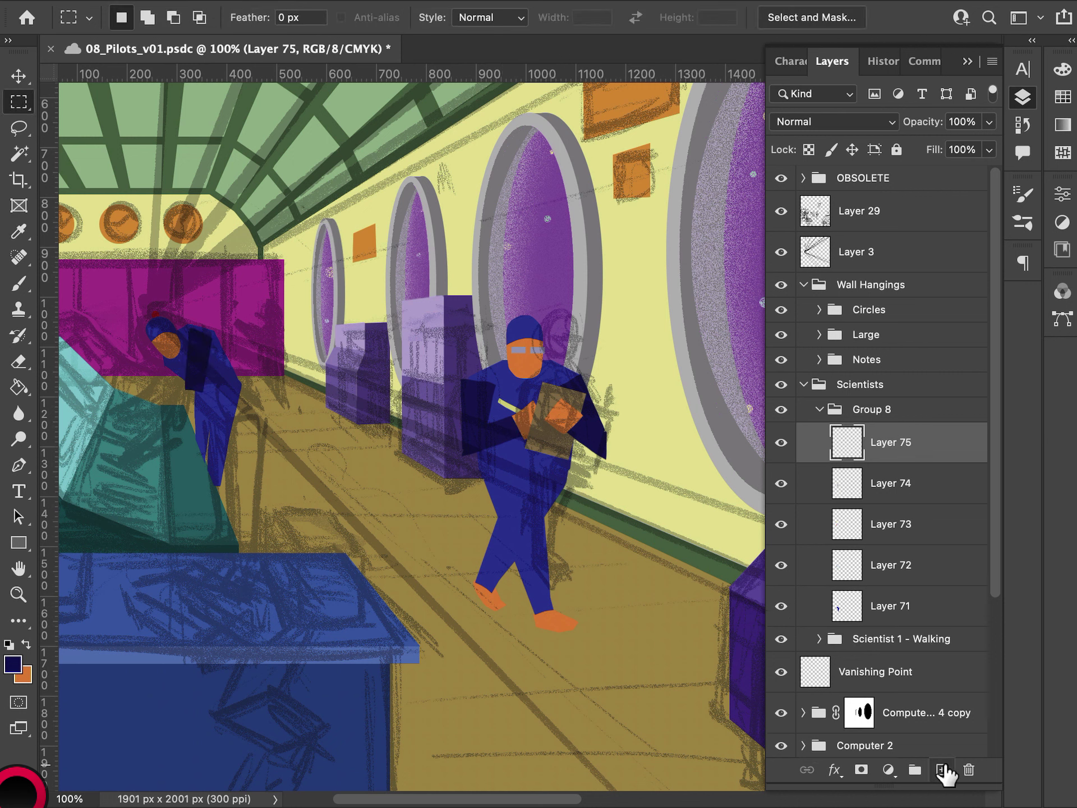
pyautogui.press('l')
pyautogui.moveTo(187, 373)
pyautogui.mouseDown()
pyautogui.moveTo(163, 405)
pyautogui.moveTo(175, 409)
pyautogui.moveTo(197, 390)
pyautogui.mouseUp()
pyautogui.hotkey('alt', 'BackSpace')
pyautogui.press('super+d')
pyautogui.moveTo(160, 407)
pyautogui.mouseDown()
pyautogui.moveTo(170, 414)
pyautogui.moveTo(193, 380)
pyautogui.mouseUp()
pyautogui.hotkey('alt', 'BackSpace')
pyautogui.press('super+d')
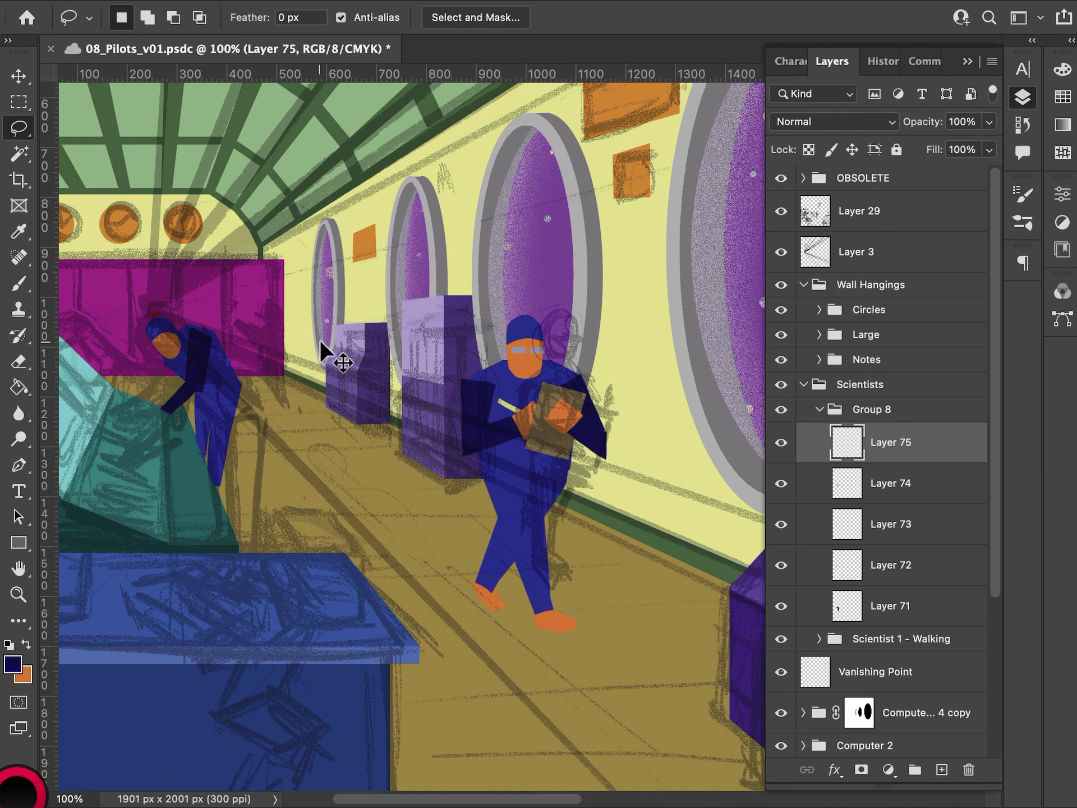
pyautogui.press('super+t')
pyautogui.moveTo(200, 414); pyautogui.dragTo(204, 418)
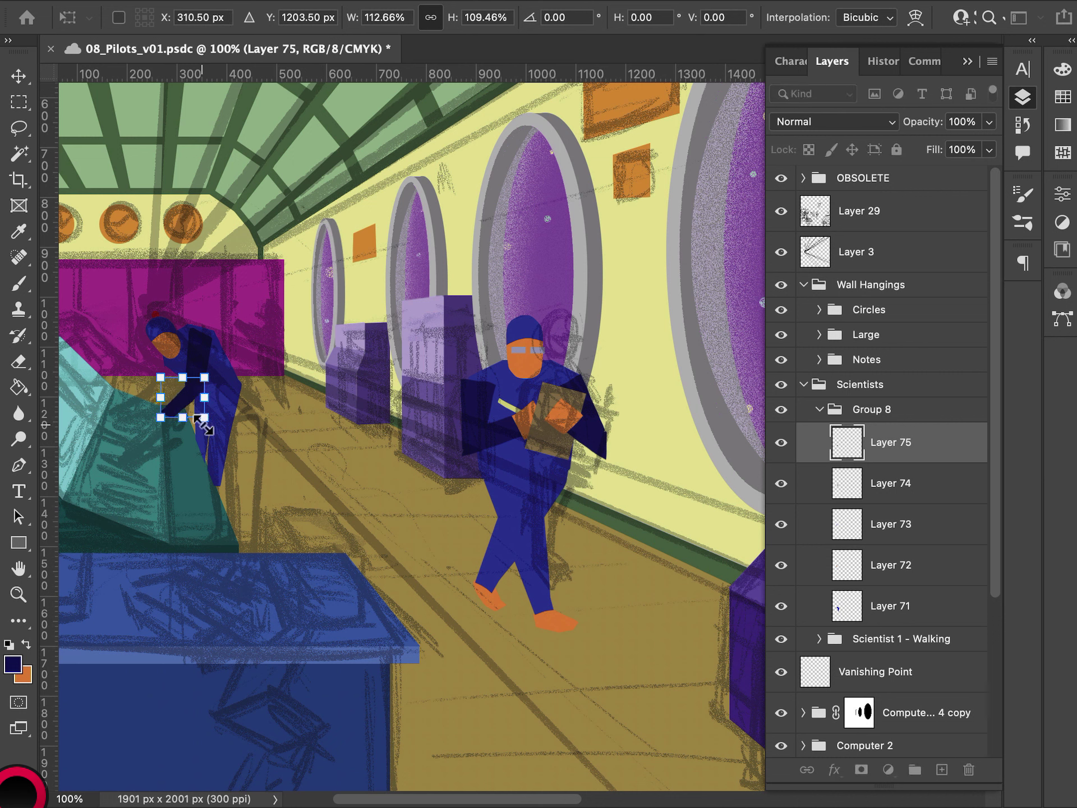
pyautogui.press('super+z')
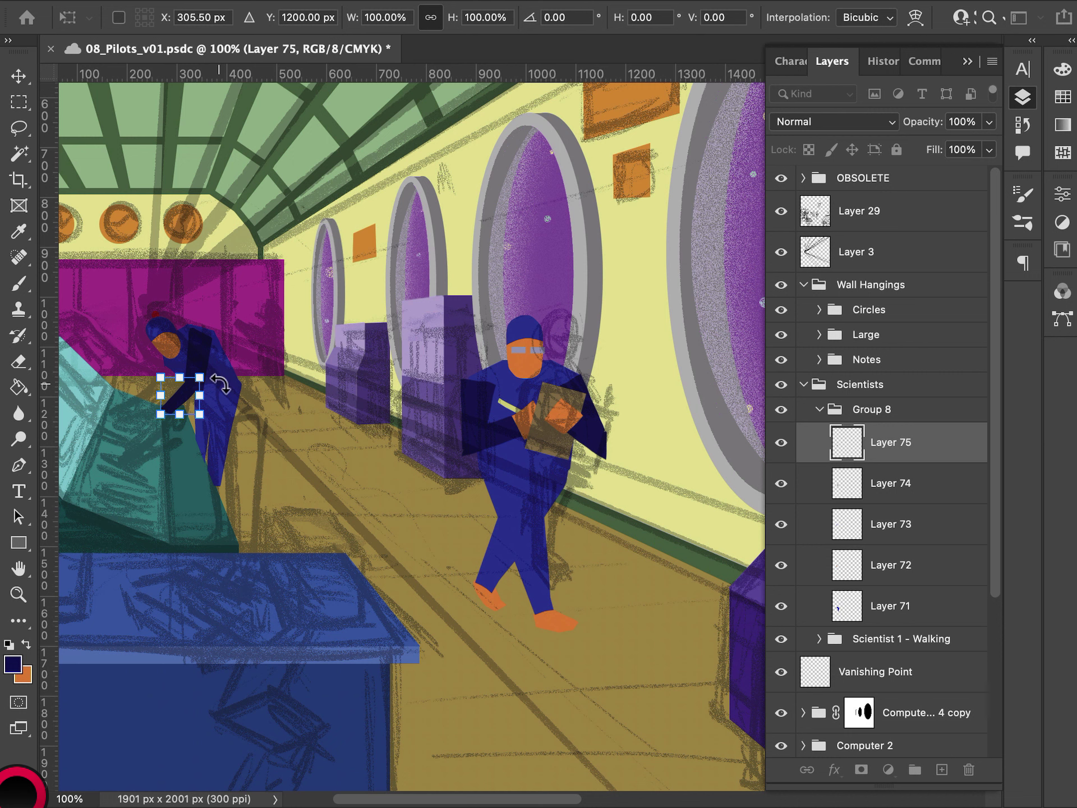
pyautogui.press('Return')
# - Nudge the leaning scientist's forearm slightly toward the teal console, keeping it joined to the upper arm at the elbow
pyautogui.press('v')
pyautogui.moveTo(187, 409); pyautogui.dragTo(190, 414)
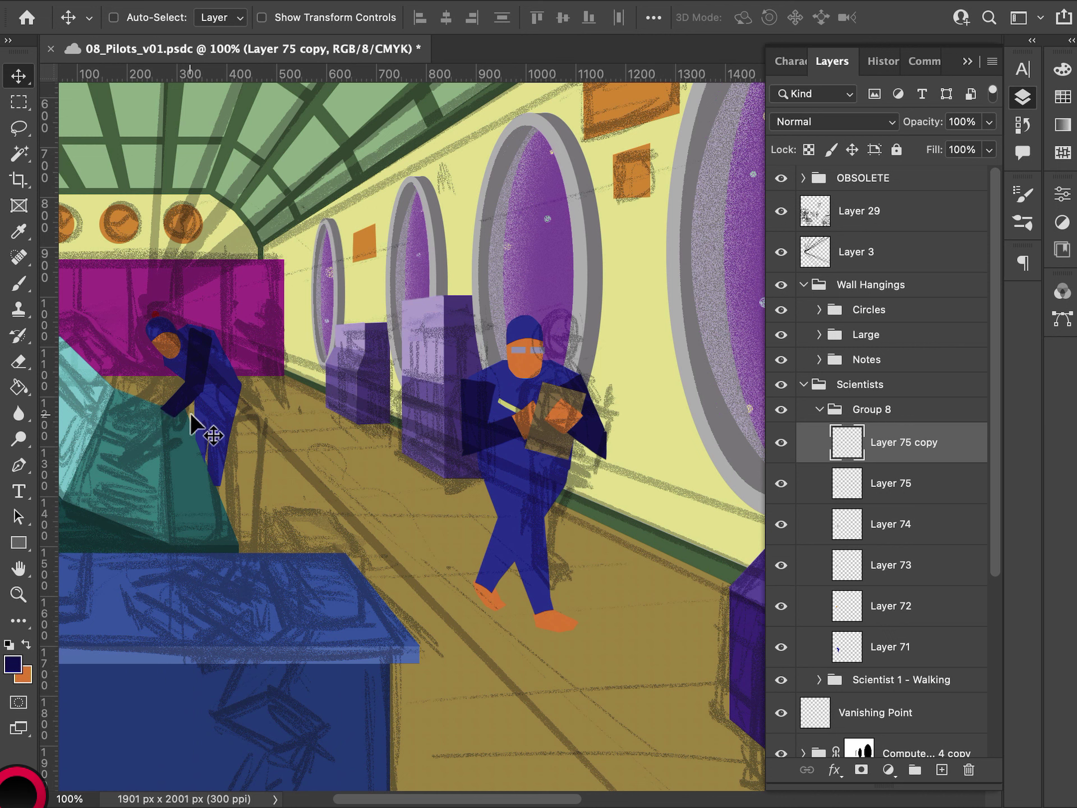
pyautogui.press('super+z')
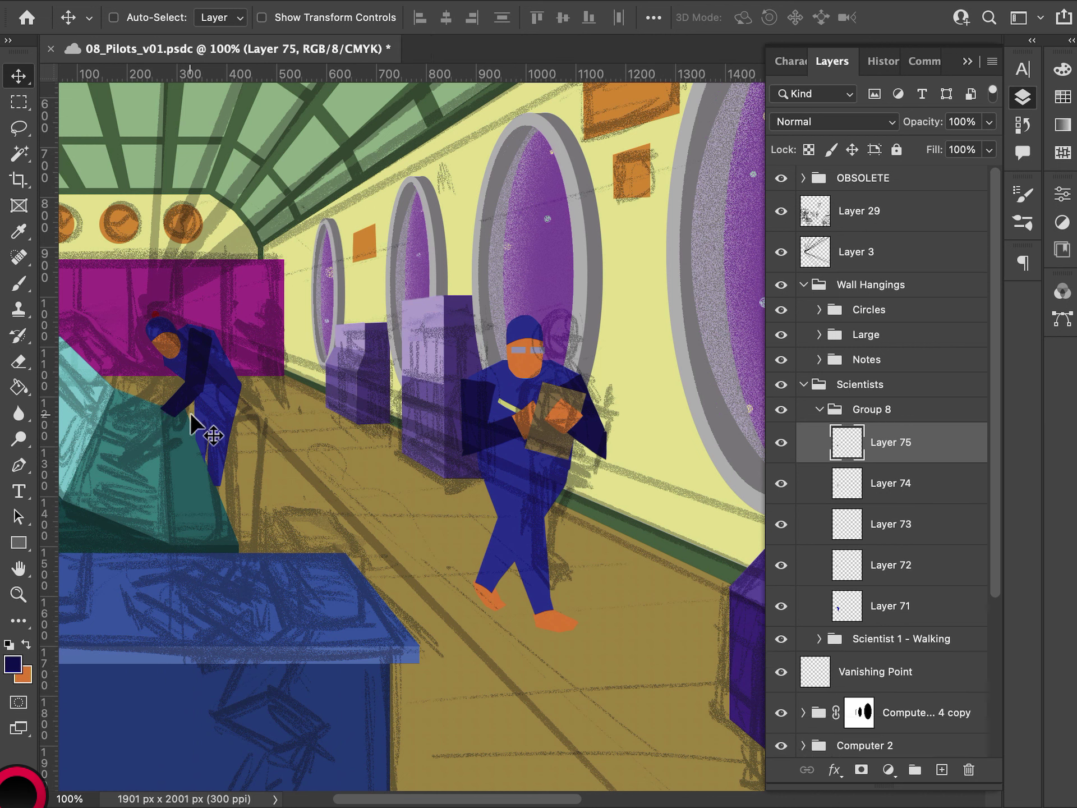
pyautogui.moveTo(190, 414); pyautogui.dragTo(194, 408)
# - Trim the top of the leaning scientist's upper arm with a curved lasso selection at the shoulder and save the document
pyautogui.click(884, 484)
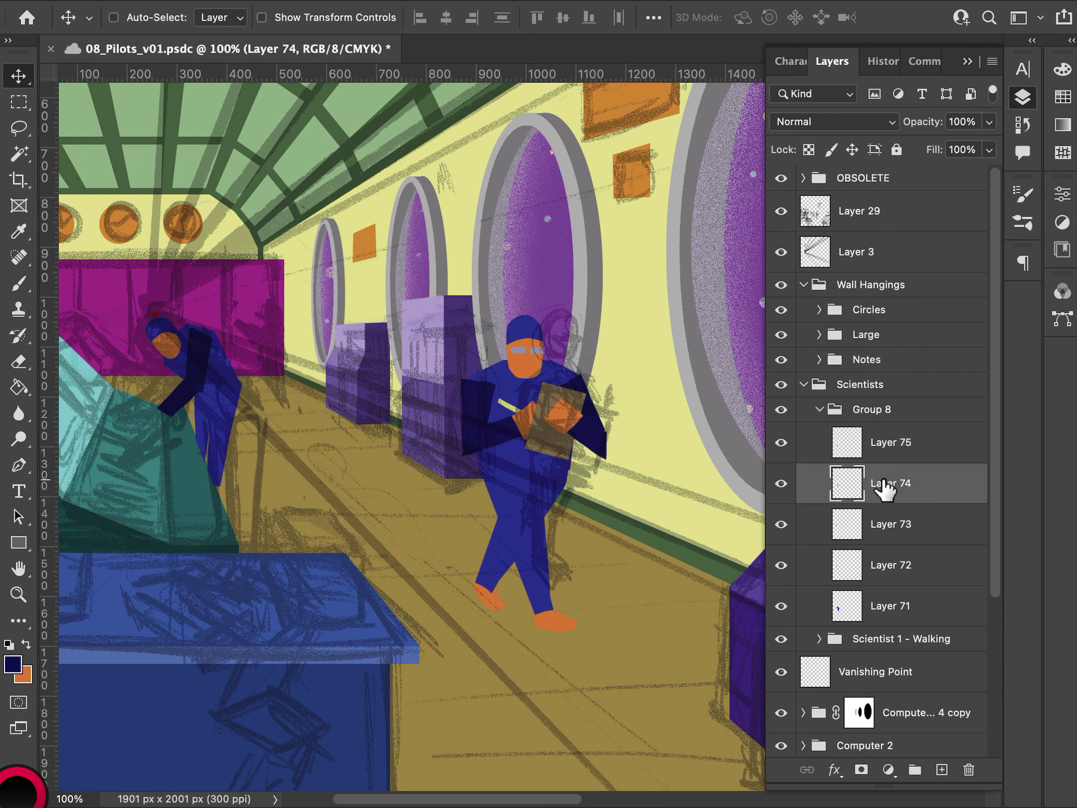
pyautogui.press('l')
pyautogui.moveTo(183, 327)
pyautogui.mouseDown()
pyautogui.moveTo(220, 344)
pyautogui.moveTo(205, 321)
pyautogui.moveTo(186, 327)
pyautogui.mouseUp()
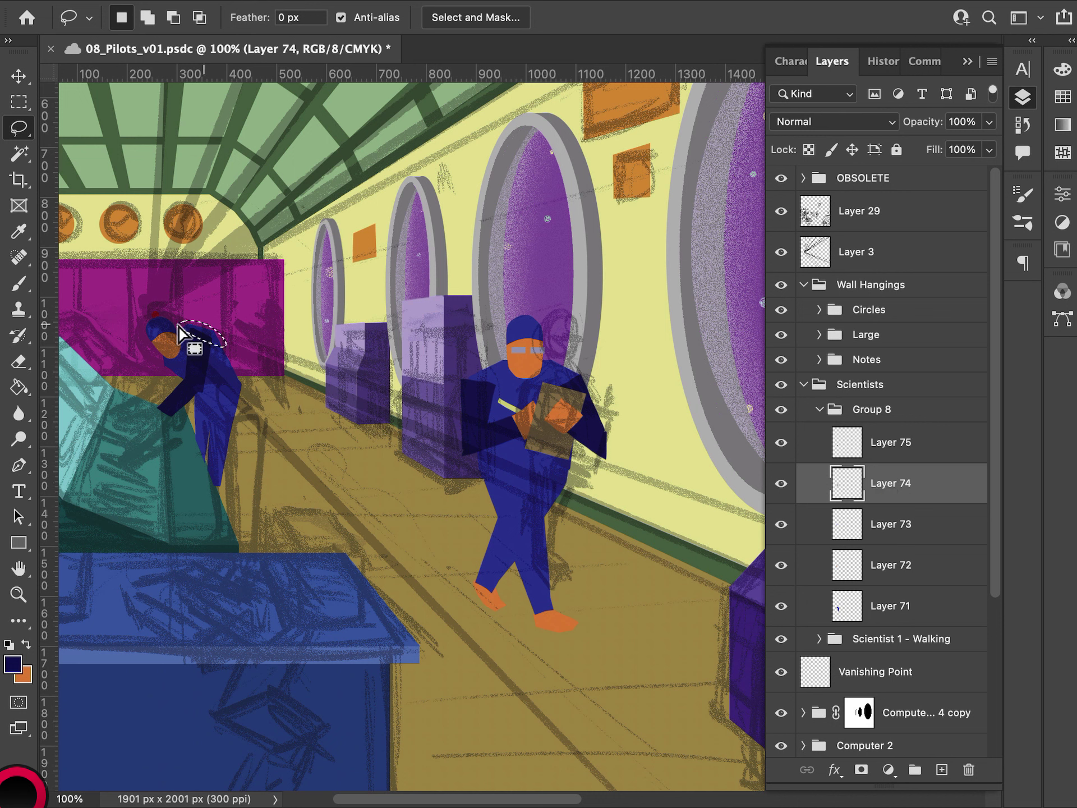
pyautogui.press('super+s')
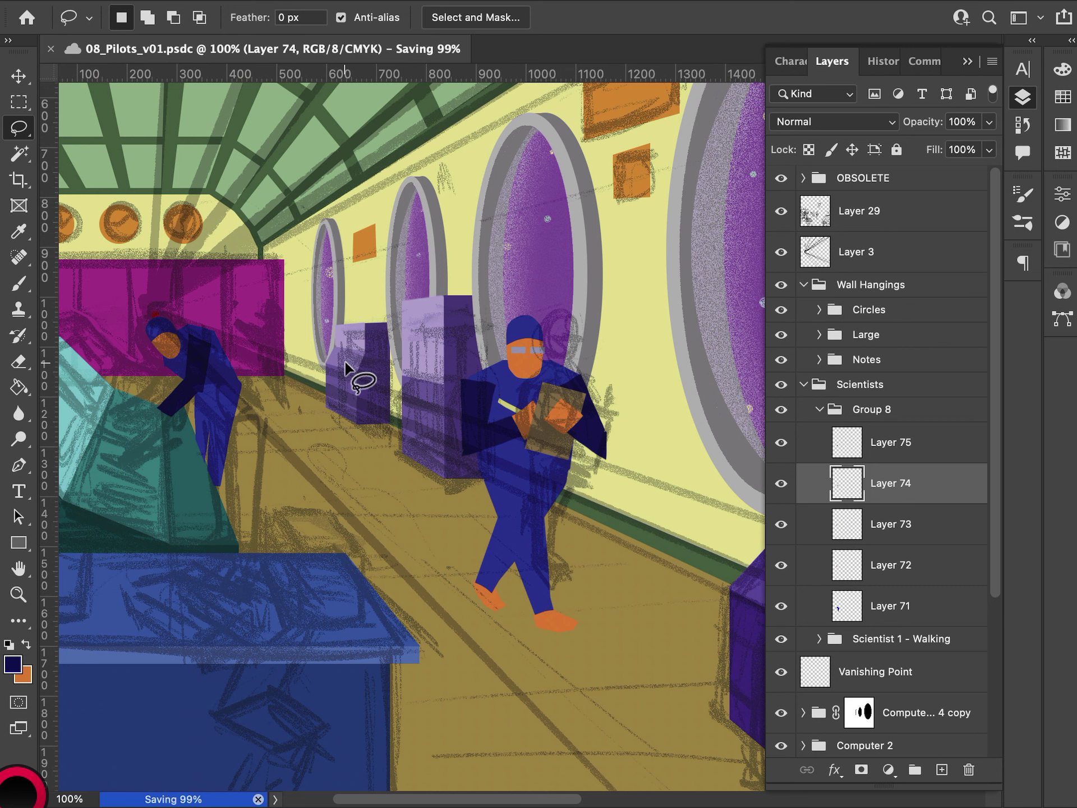